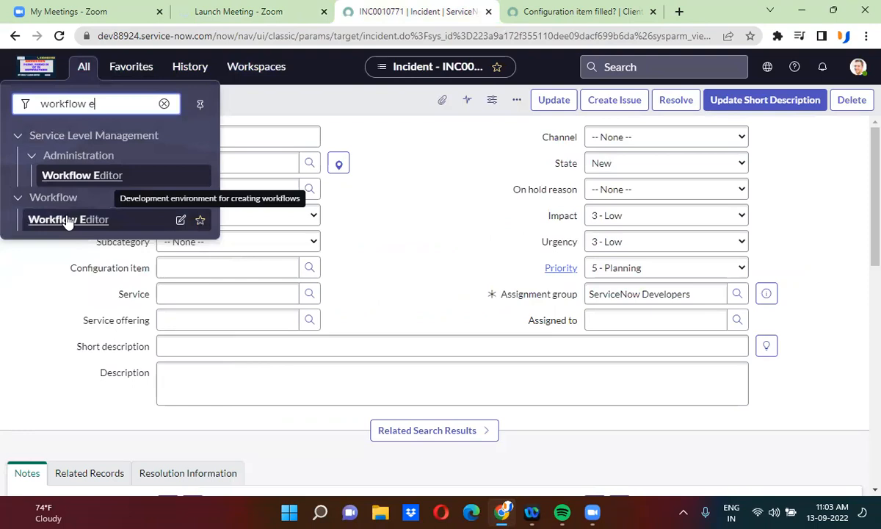
Step: Open the Workflow Editor and start a new workflow named Access automation
left_click(81, 220)
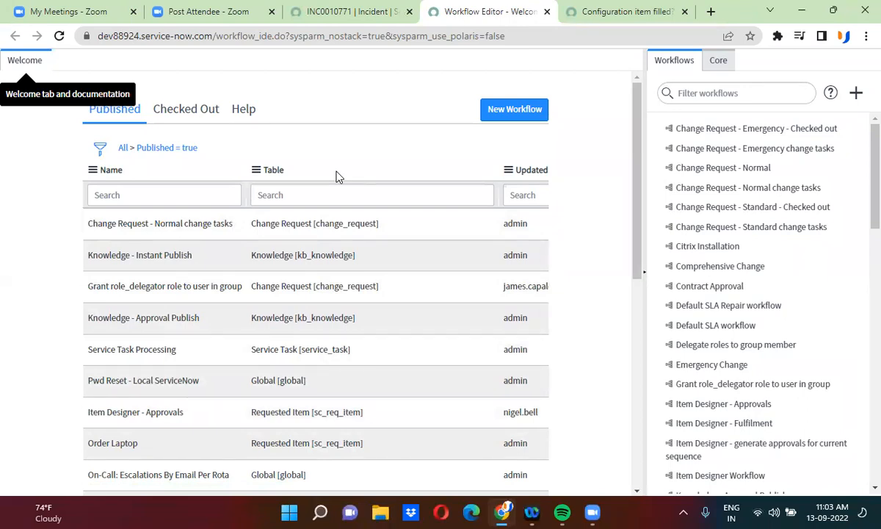
left_click(516, 110)
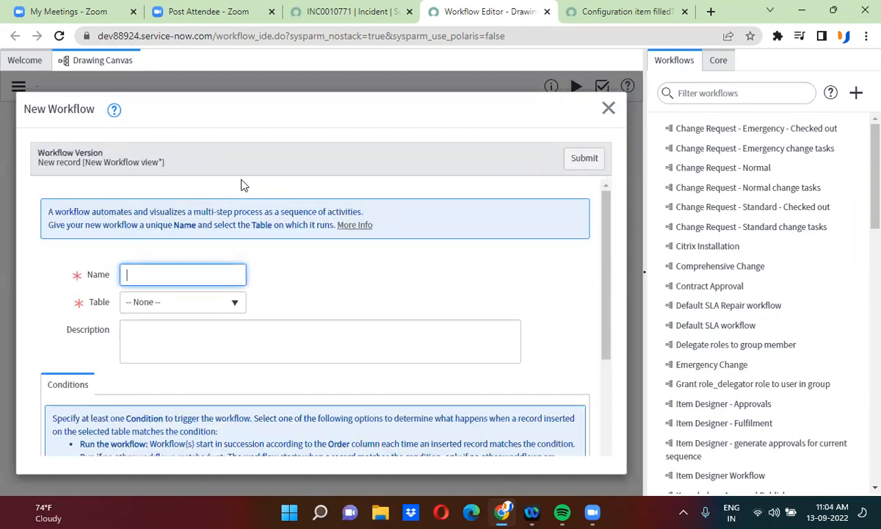
type("Access ")
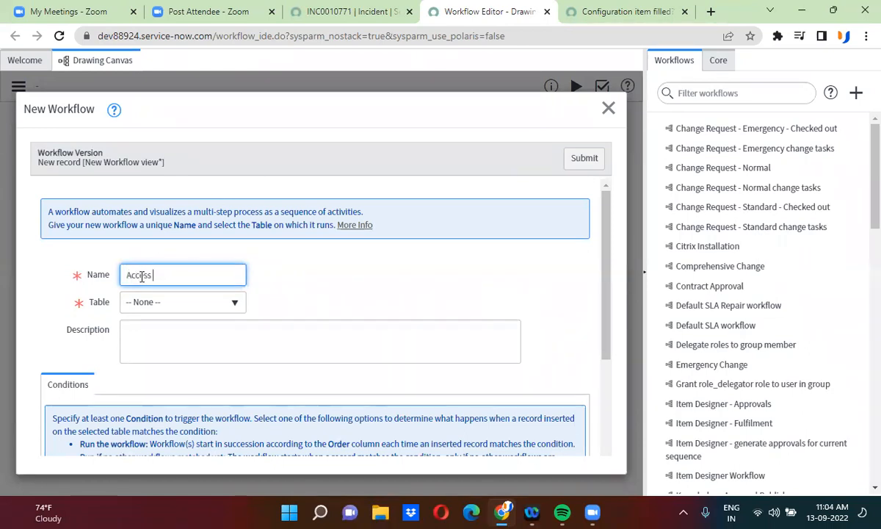
type("automation")
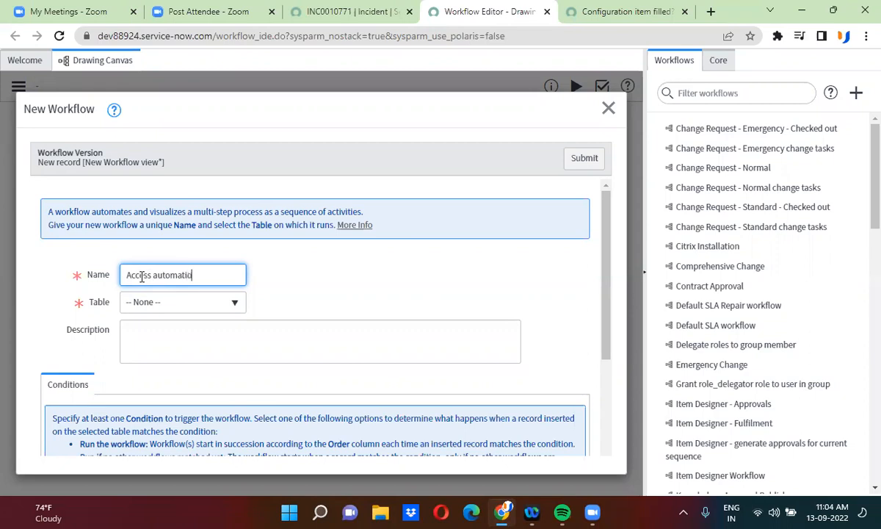
left_click(335, 289)
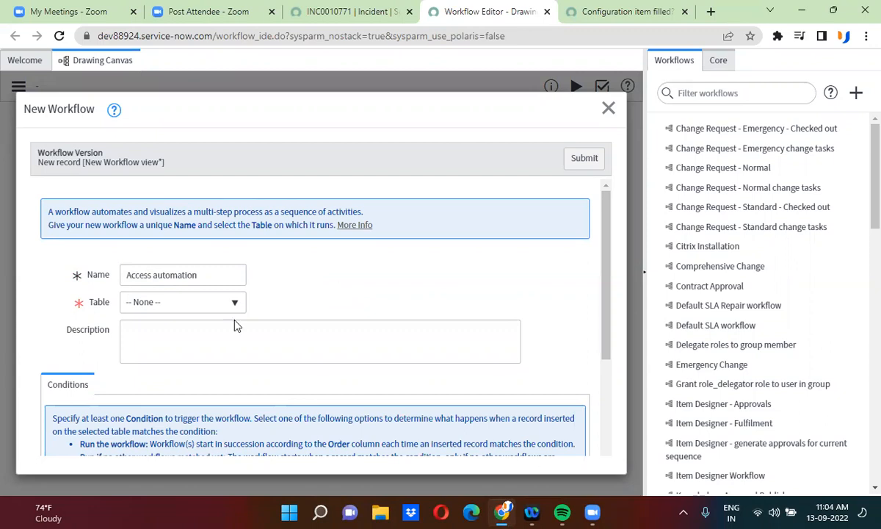
Step: Set the new workflow's table to Requested Item [sc_req_item] and submit the workflow
left_click(167, 301)
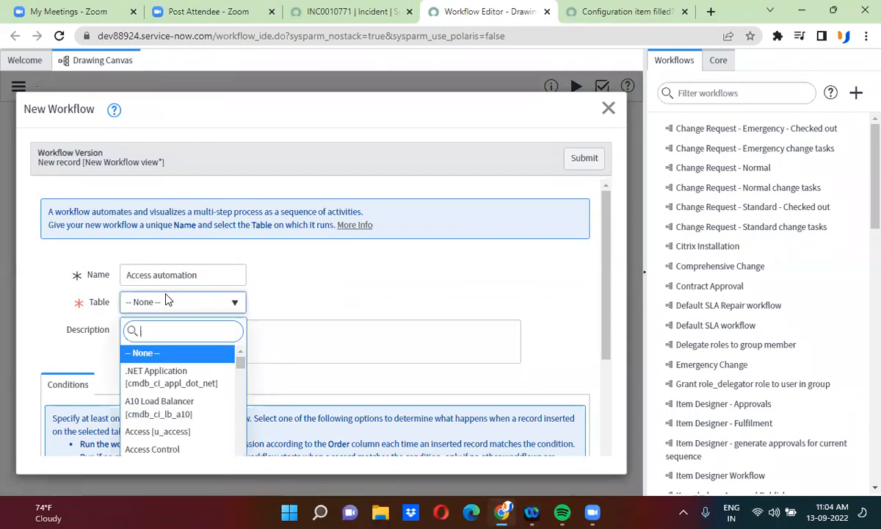
type("requested")
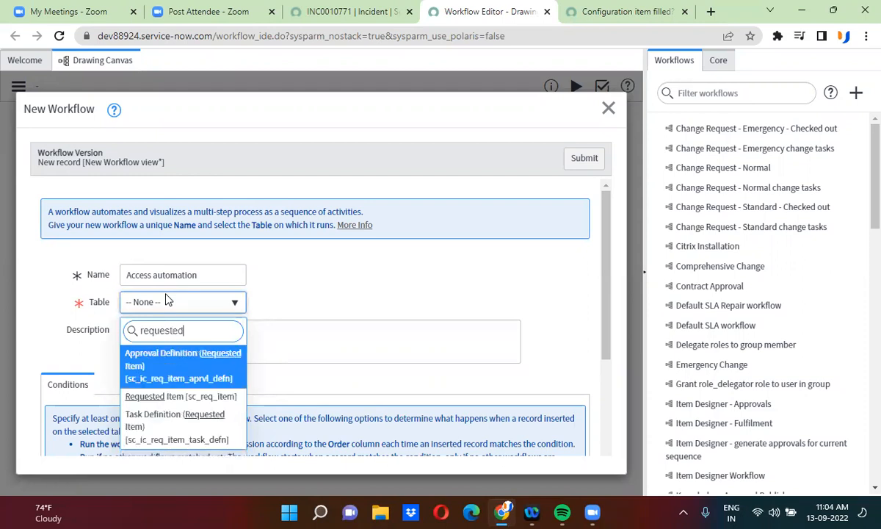
left_click(183, 399)
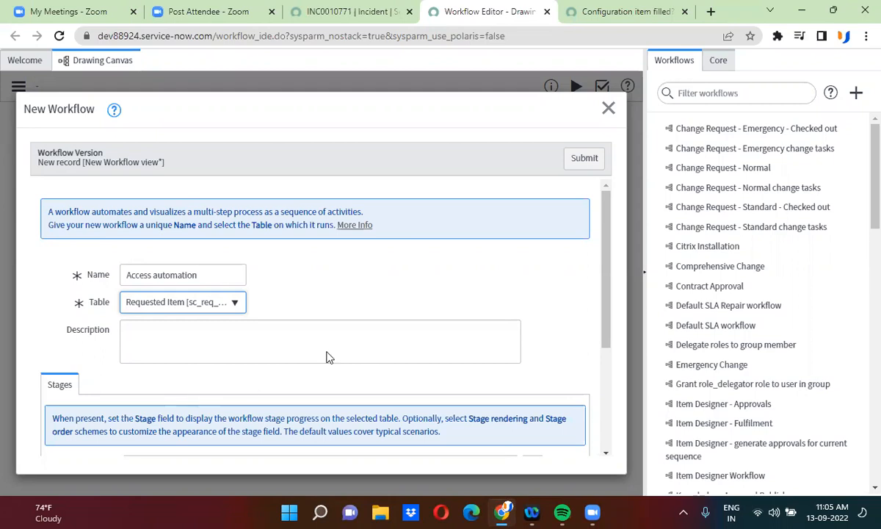
left_click_drag(606, 268, 623, 212)
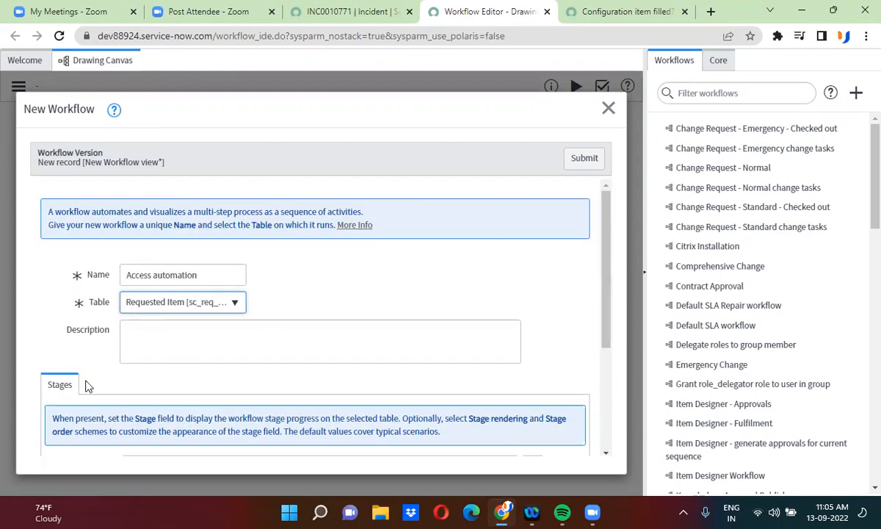
left_click(578, 160)
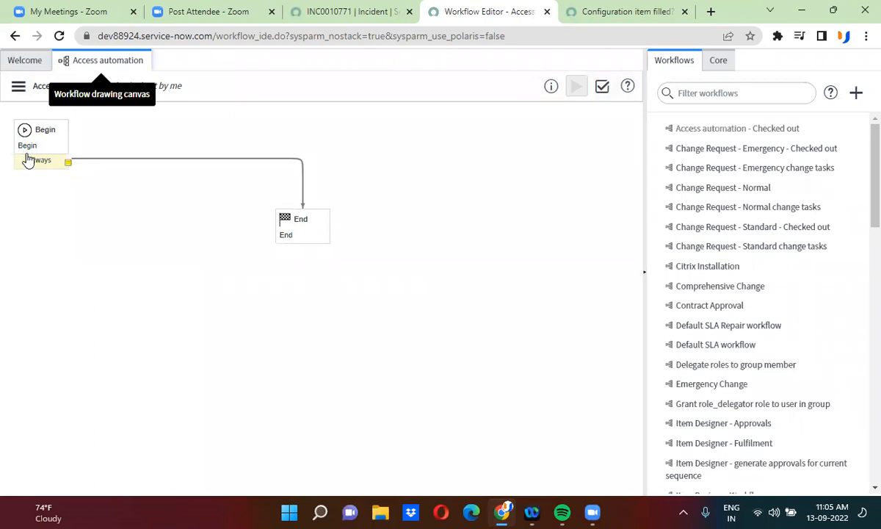
Step: Move the End activity to the canvas's far lower corner and delete the transition between Begin and End
left_click(25, 130)
left_click(302, 217)
left_click_drag(302, 217, 586, 435)
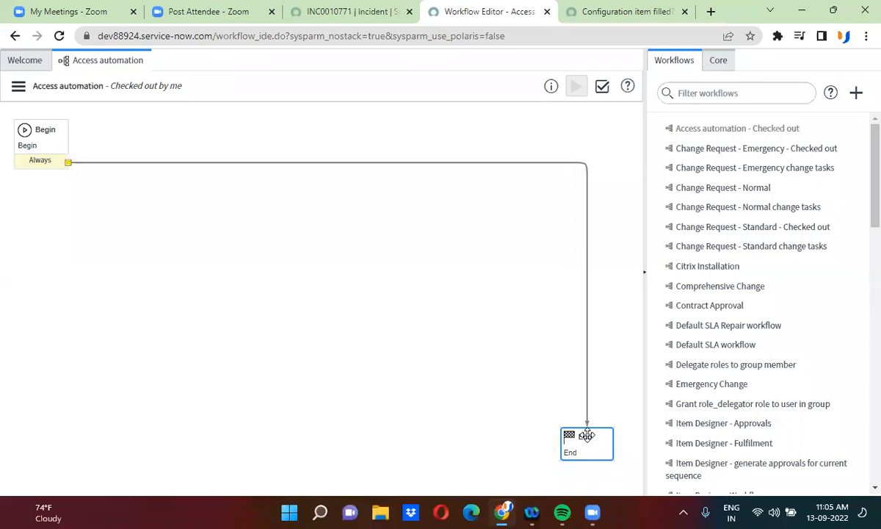
left_click(483, 165)
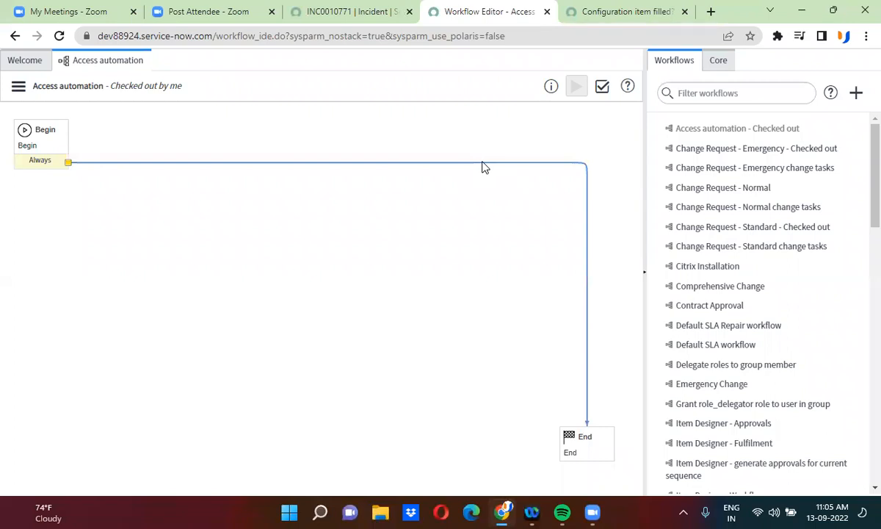
key("Delete")
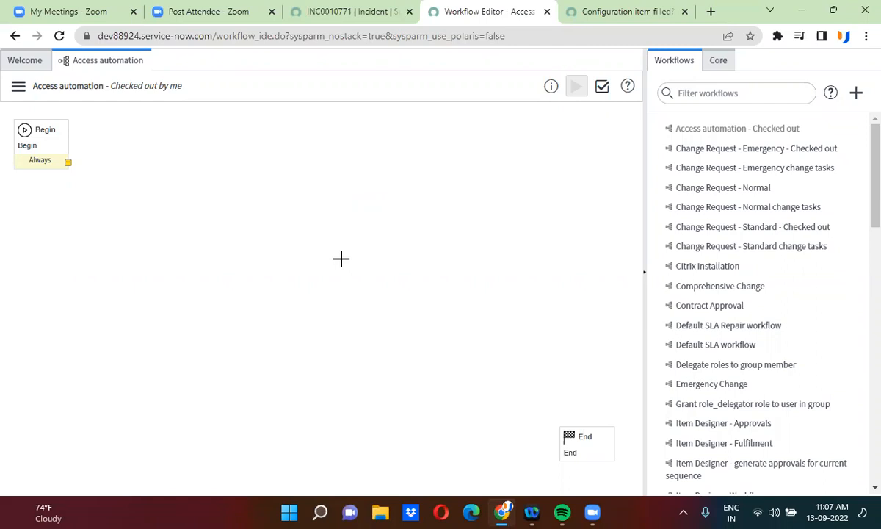
Step: Find Maintain Items from the incident page's navigator and open the catalog items list in a separate browser tab
left_click(335, 13)
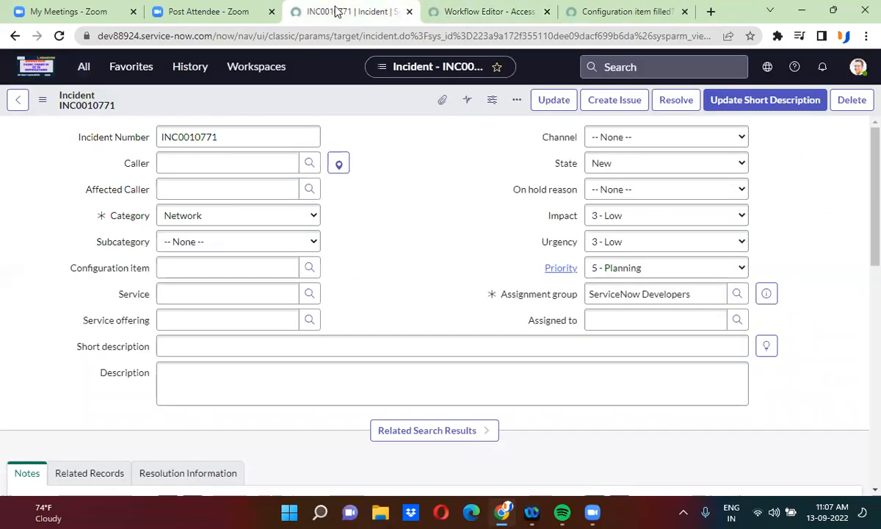
left_click(80, 69)
triple_click(86, 104)
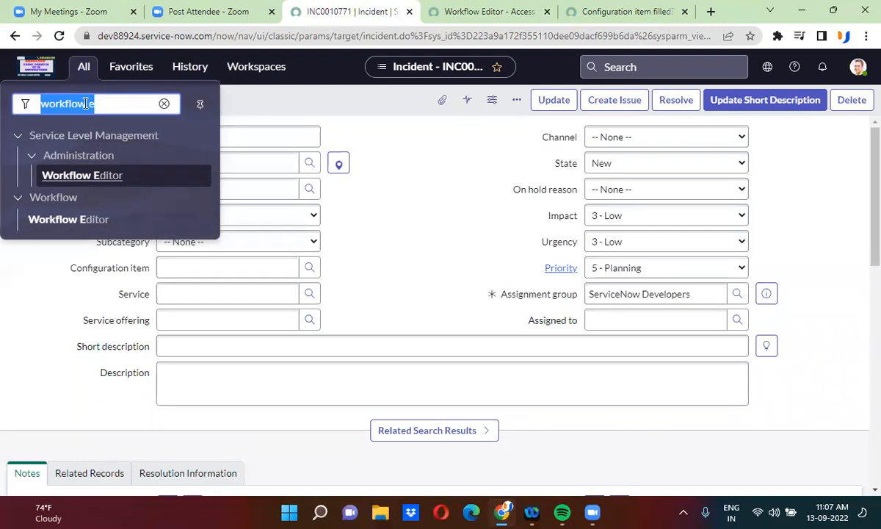
type("maintain ite")
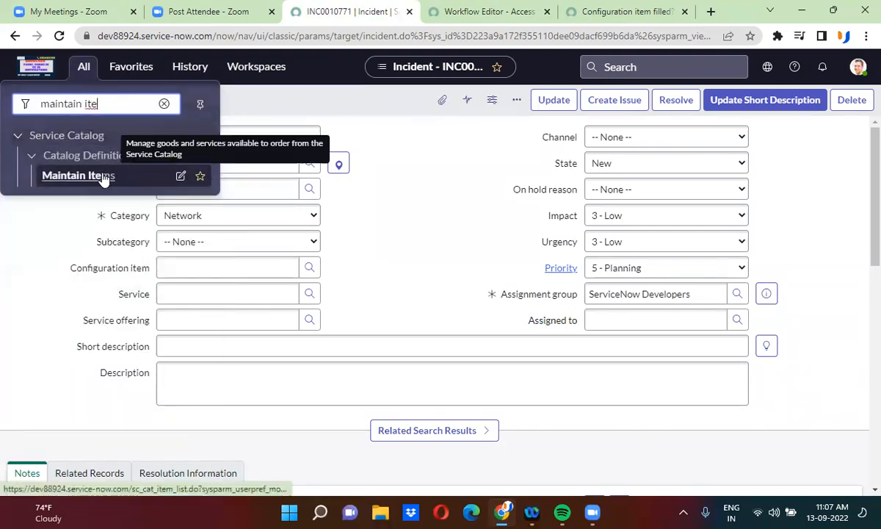
middle_click(104, 178)
left_click(503, 9)
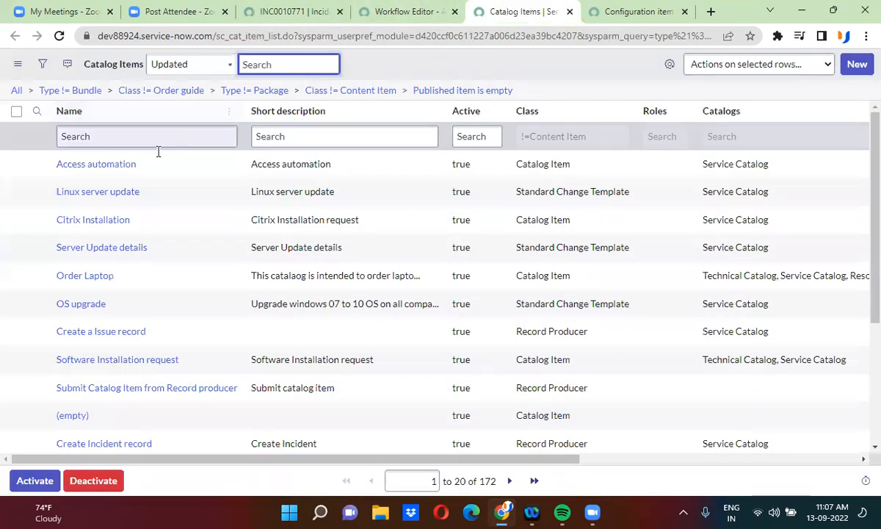
Step: Open the Access automation catalog item in its own browser tab and preview its order form with Try It
middle_click(87, 166)
left_click_drag(533, 13, 326, 15)
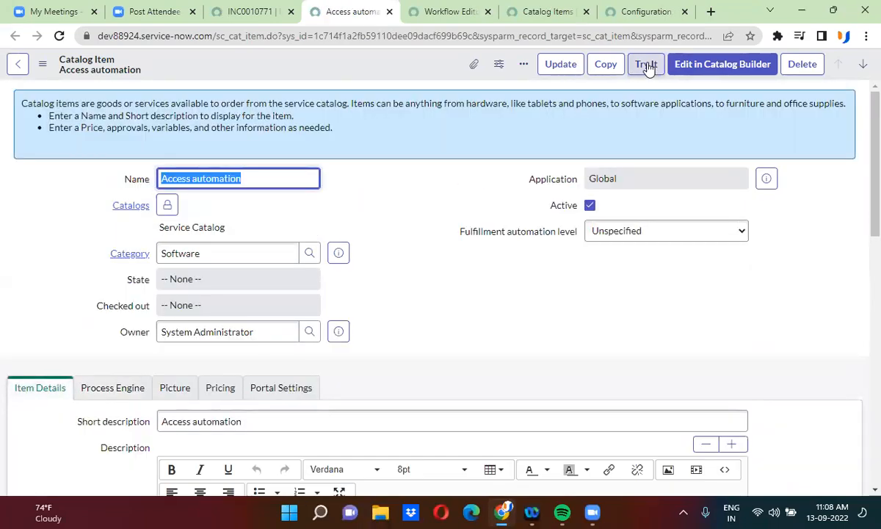
left_click(646, 65)
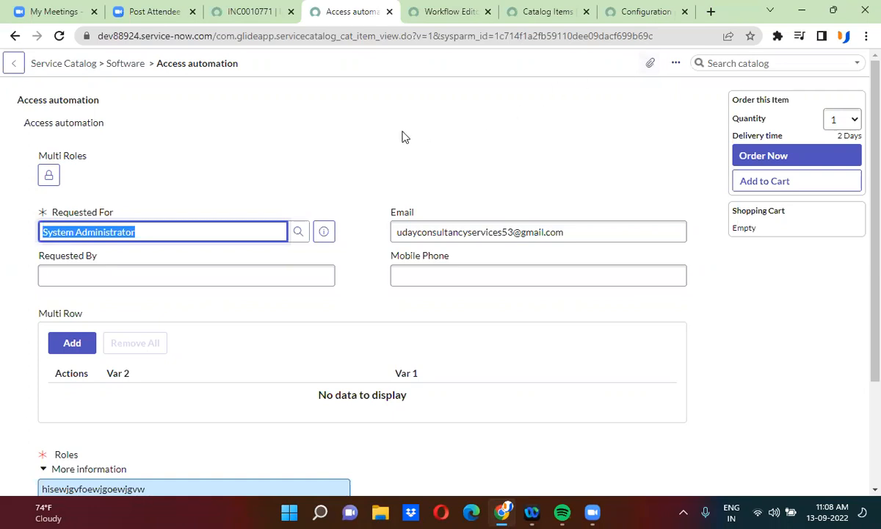
Step: Examine the Requested For user's record details, including the manager, on the Access automation order form
left_click(340, 145)
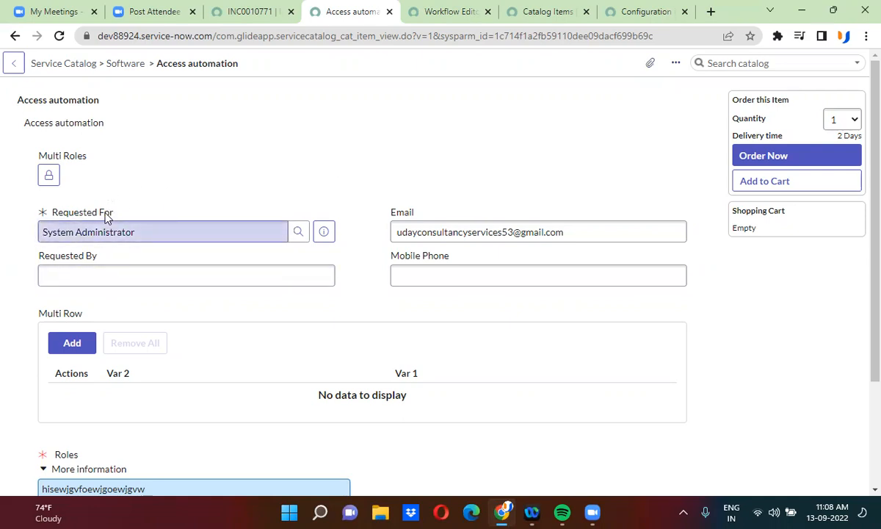
left_click(162, 213)
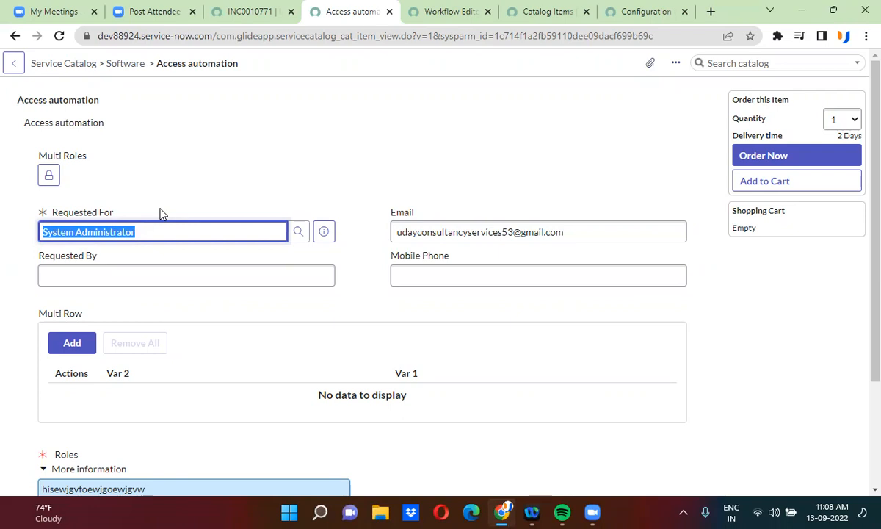
left_click(325, 232)
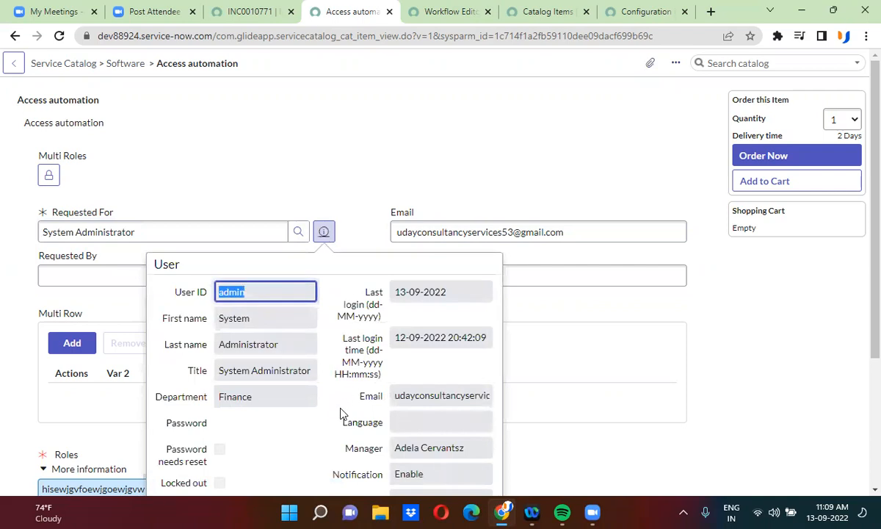
scroll(340, 414, "down", 3)
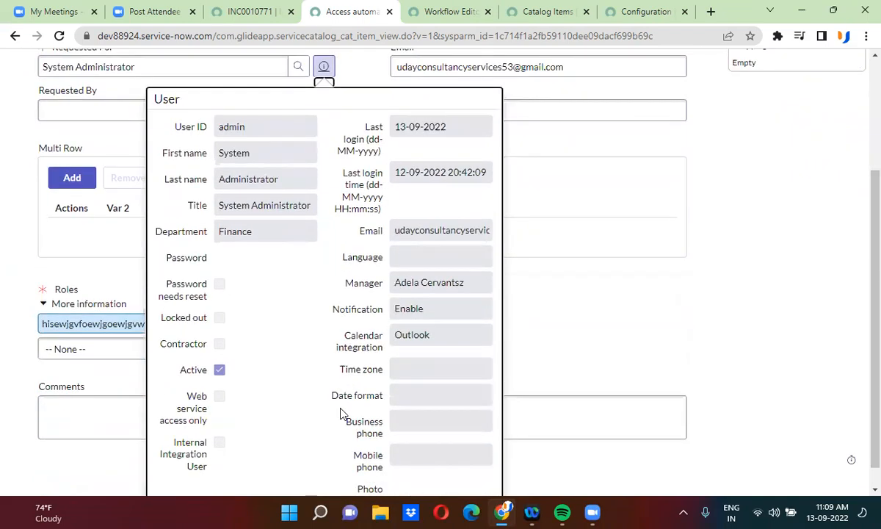
left_click(608, 132)
left_click(454, 13)
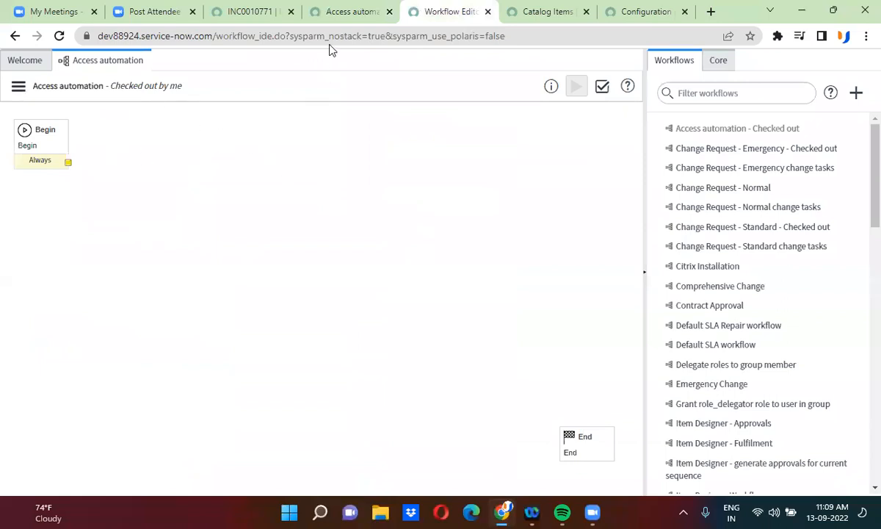
left_click(326, 22)
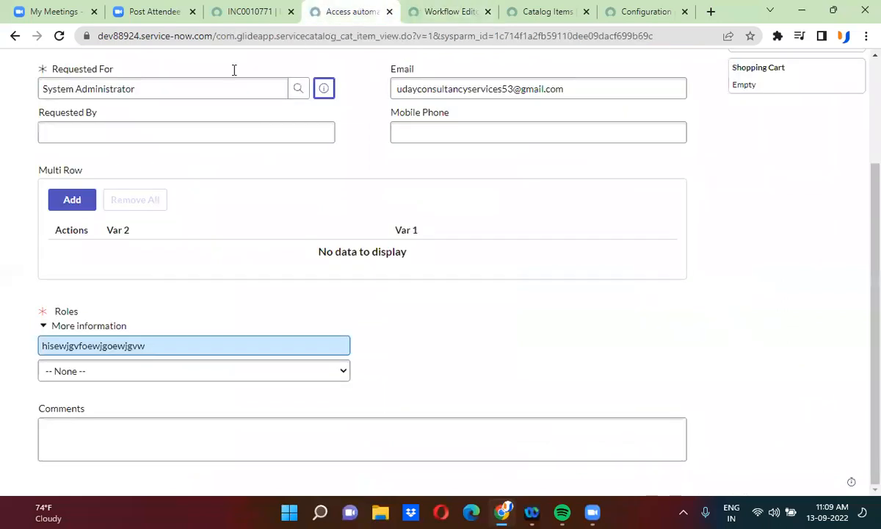
Step: Add an If activity from the core conditions to the Access automation workflow canvas and name it Manager?
left_click(444, 15)
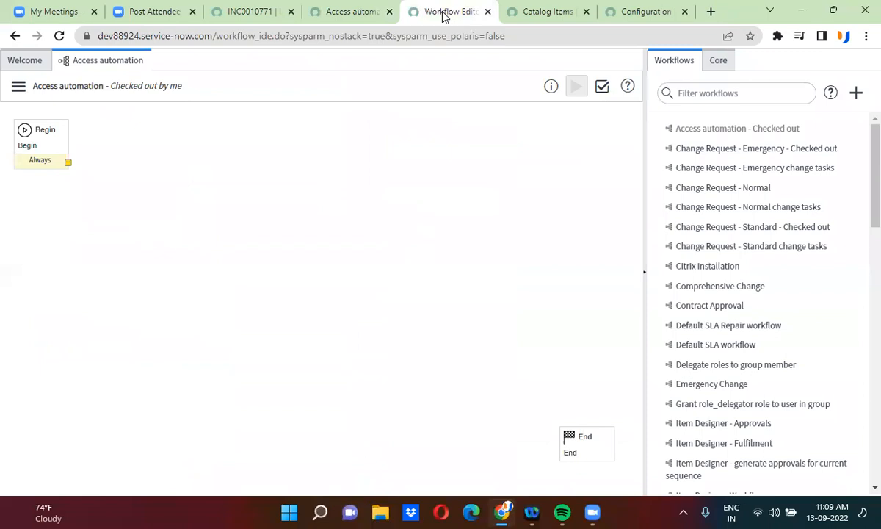
left_click(719, 64)
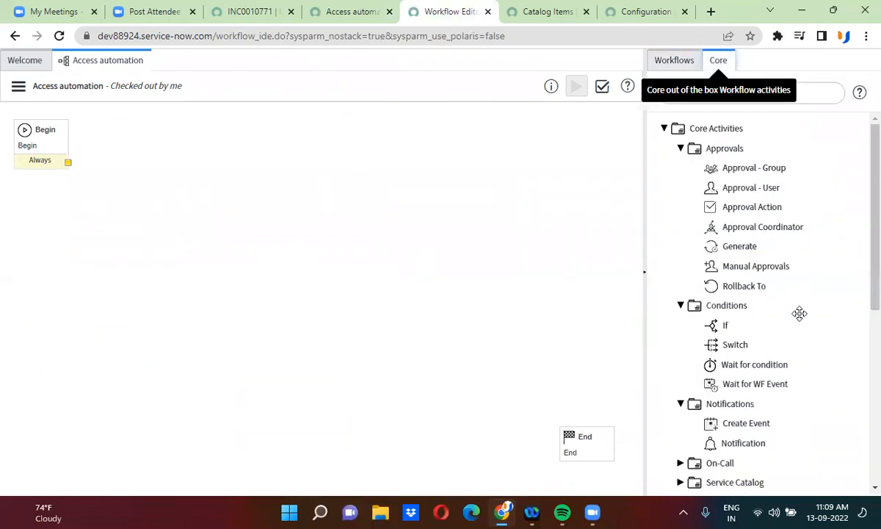
mouse_move(730, 327)
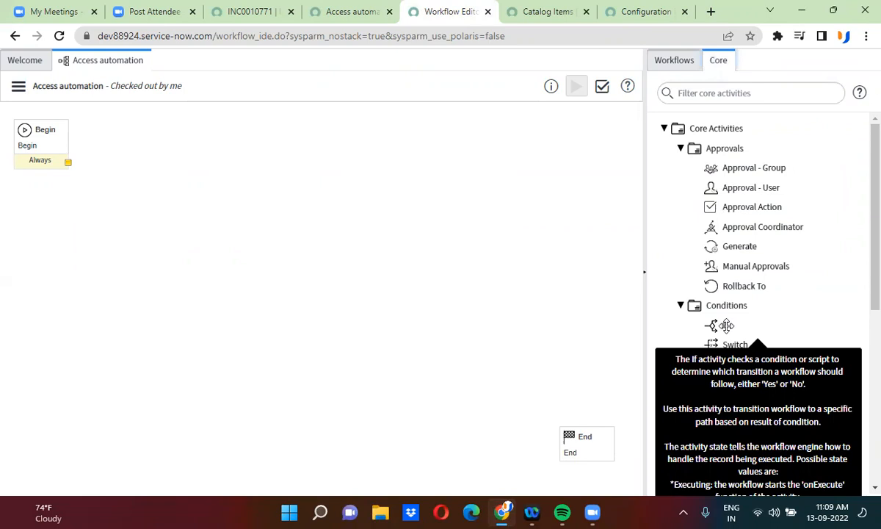
left_click_drag(729, 327, 181, 124)
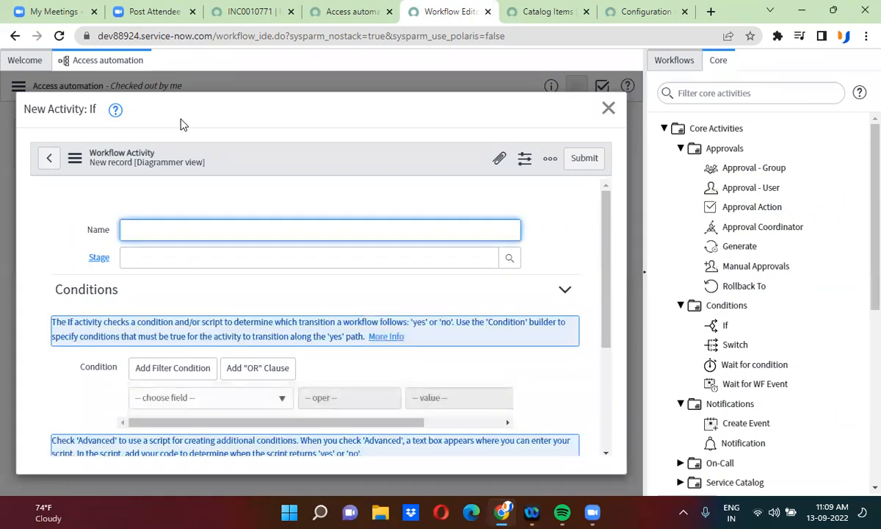
type("Manager?")
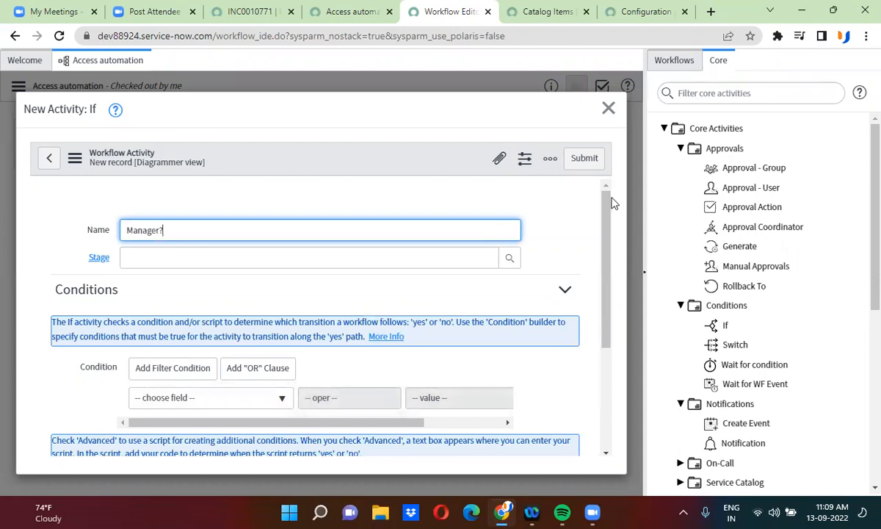
Step: Enable the Advanced script on the Manager? activity and uncomment the sample code from answer = ifScript() through the function's closing brace
left_click_drag(608, 200, 601, 255)
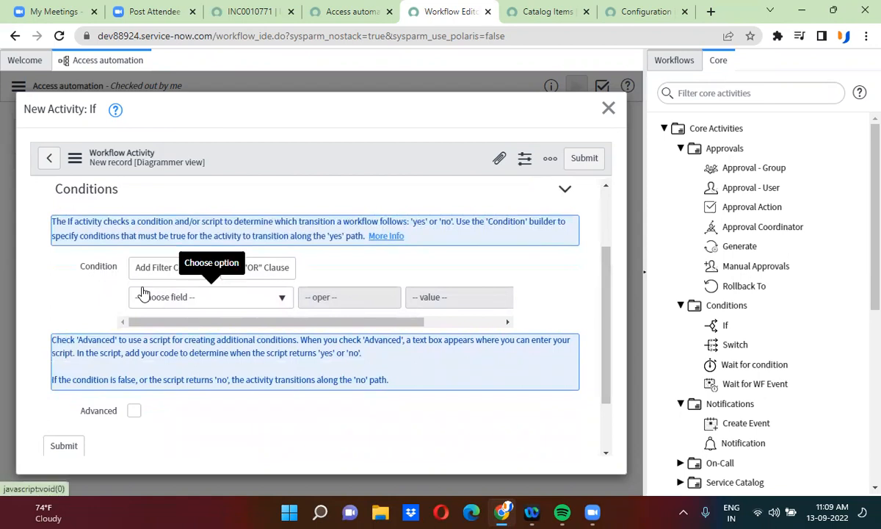
left_click(135, 411)
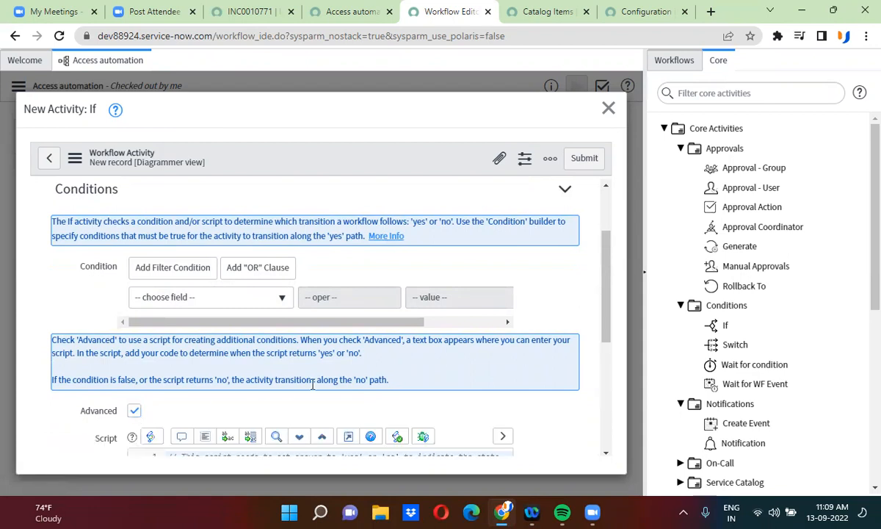
scroll(312, 384, "down", 1)
scroll(312, 384, "down", 3)
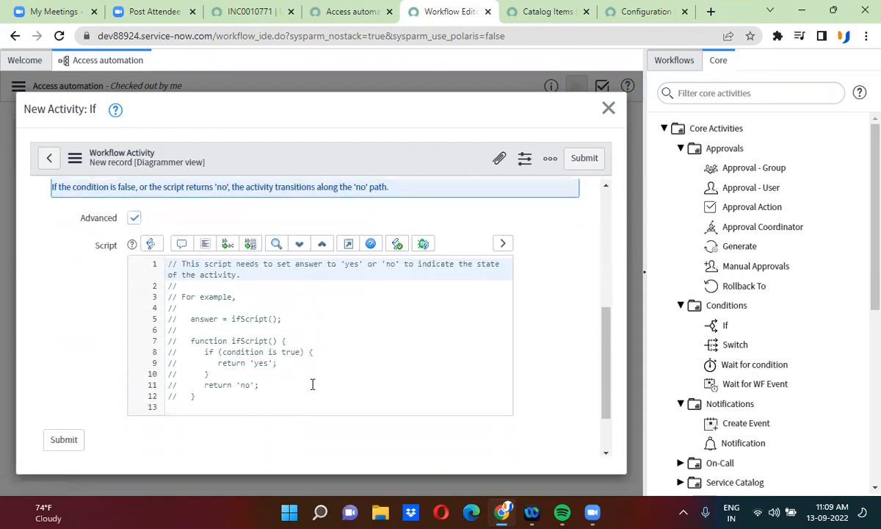
left_click_drag(171, 319, 199, 395)
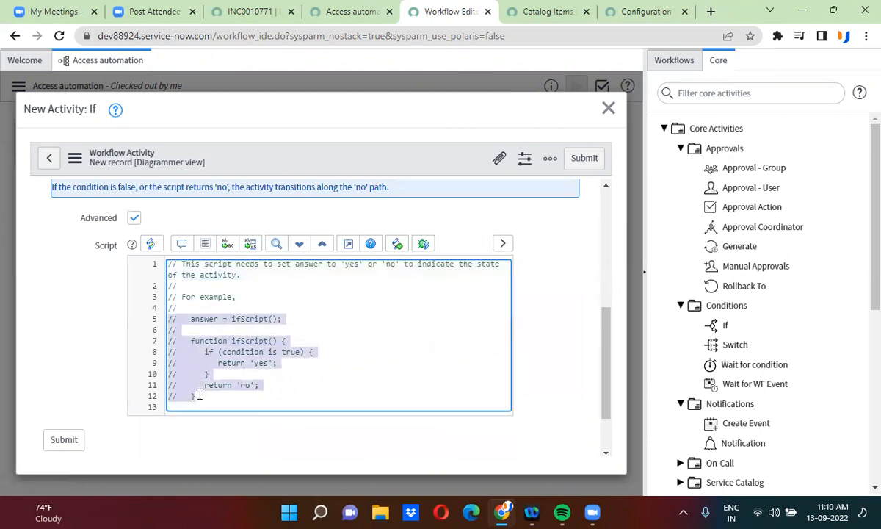
left_click(181, 245)
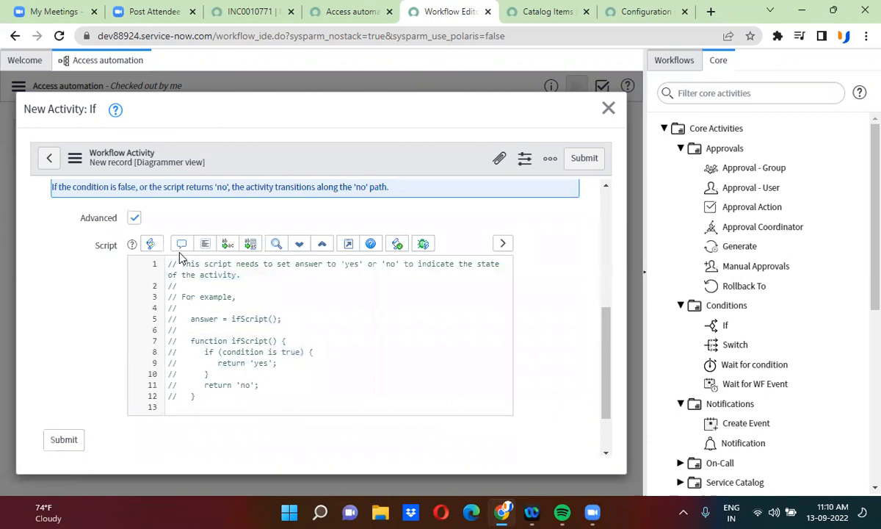
mouse_move(170, 320)
left_mouse_down()
mouse_move(202, 397)
mouse_move(170, 322)
left_mouse_up()
left_click(180, 244)
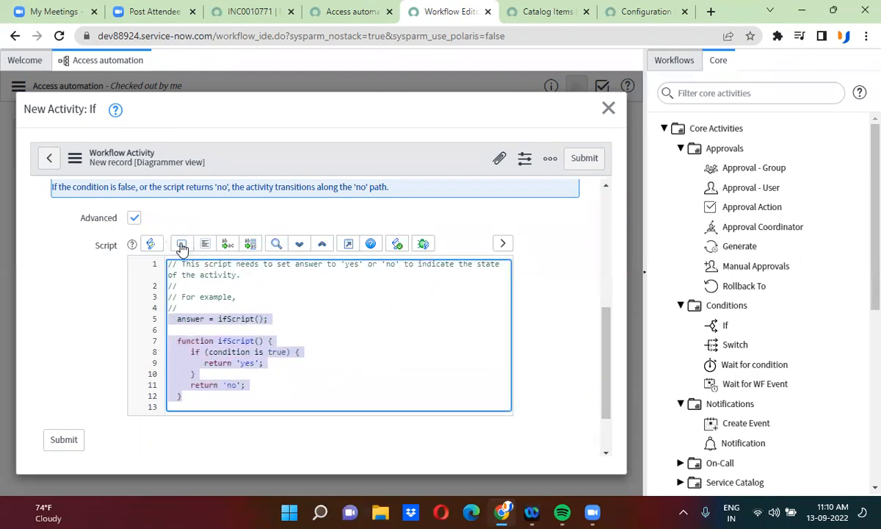
Step: Replace the placeholder condition in the script's if statement with current.variables., consulting the Requested For field on the Access automation order form
left_click(263, 373)
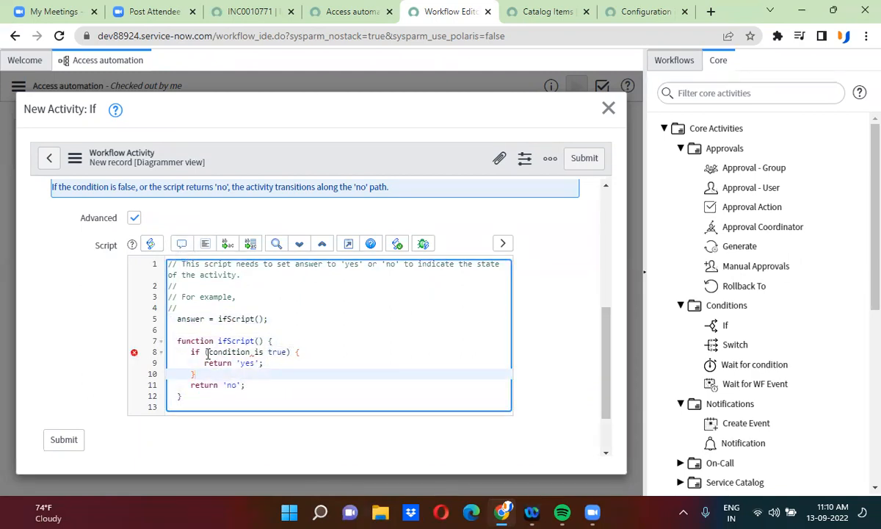
left_click_drag(209, 353, 288, 352)
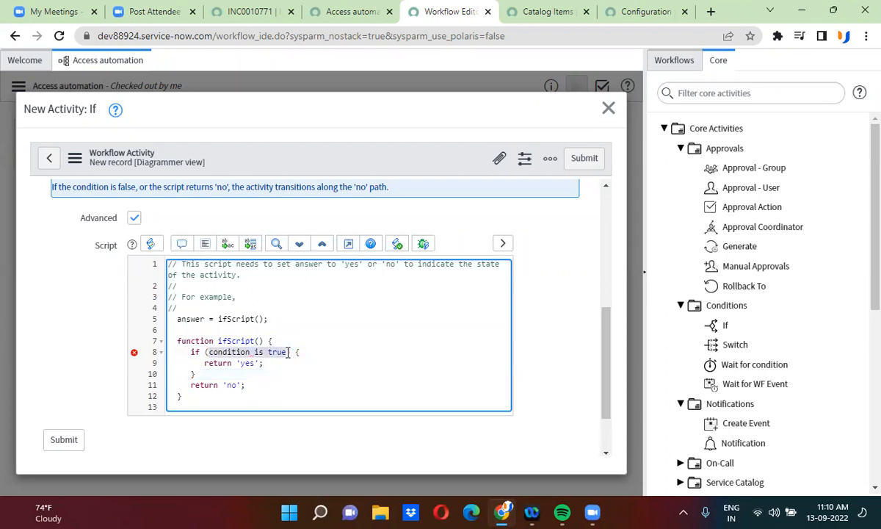
key("BackSpace")
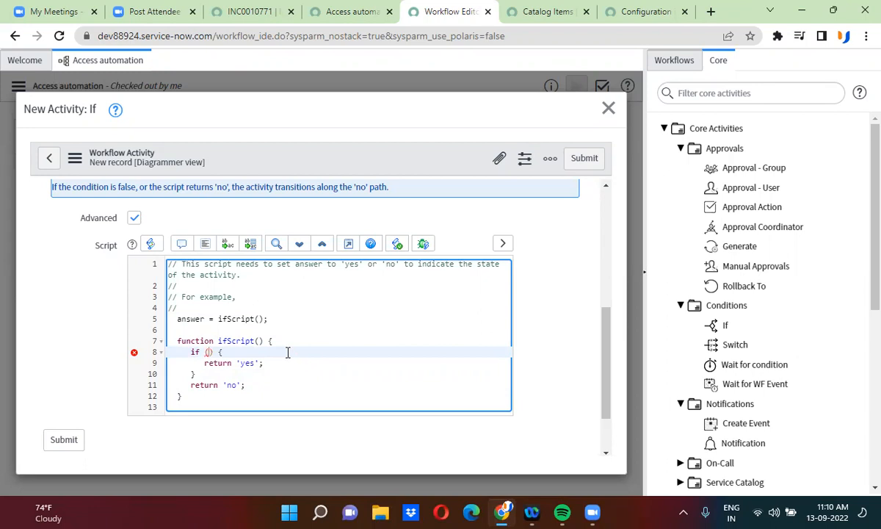
left_click(338, 11)
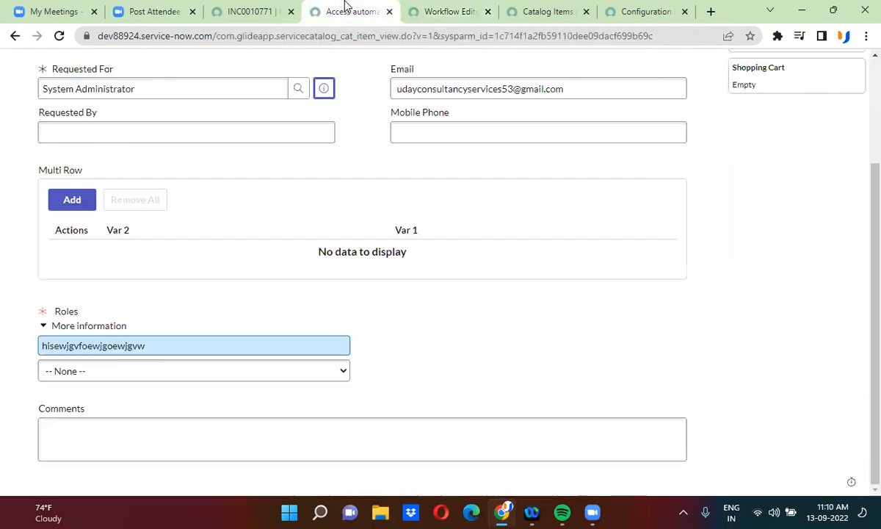
left_click(456, 12)
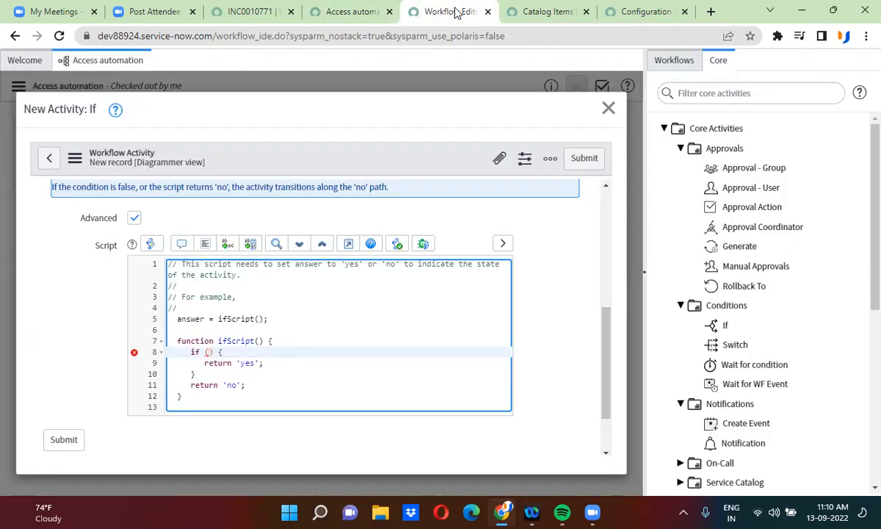
left_click(322, 10)
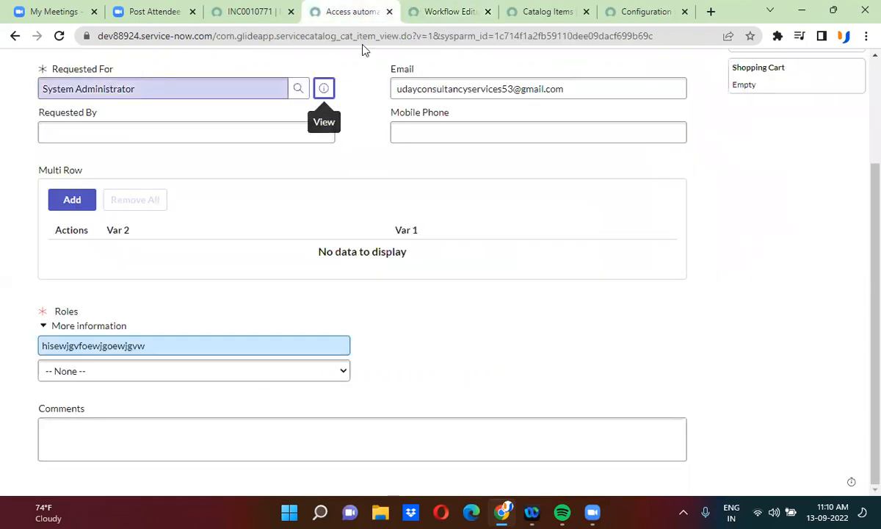
left_click(438, 8)
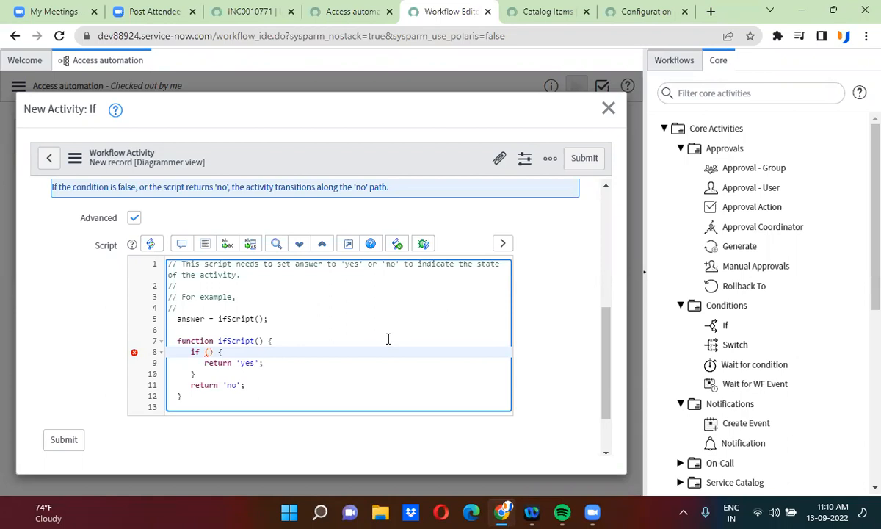
left_click(345, 12)
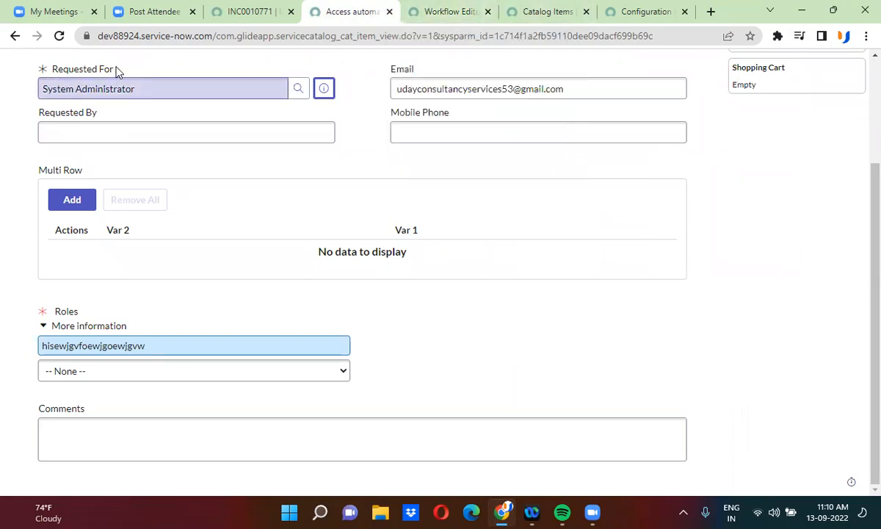
left_click(444, 12)
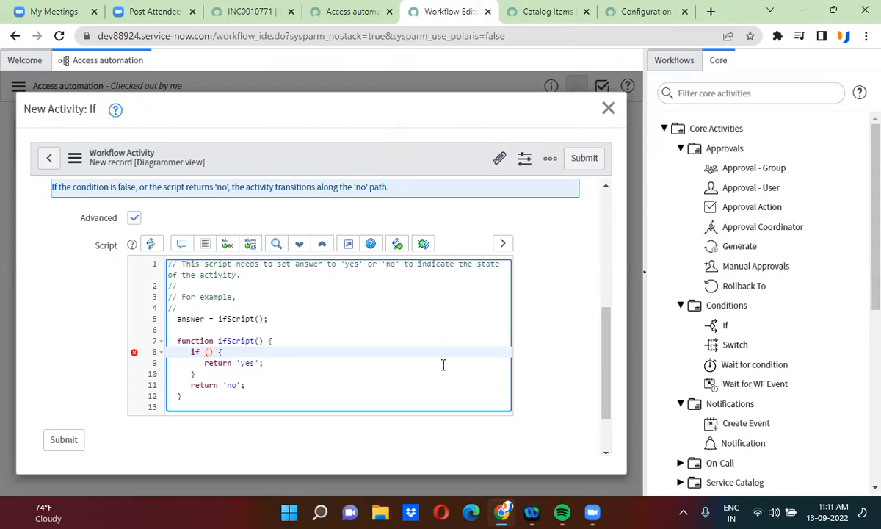
type("current")
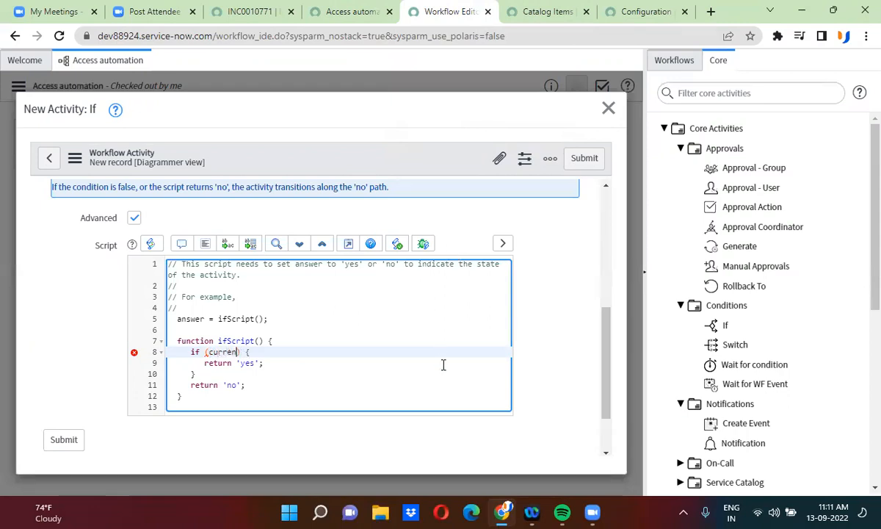
type(".ve")
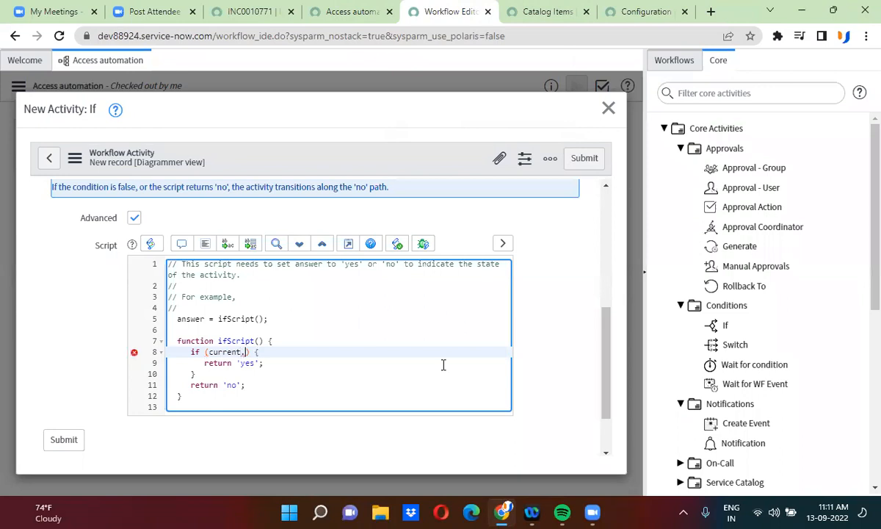
type("riables.")
Step: Open the Requested For variable's configuration from the order form and look up its name
left_click(332, 12)
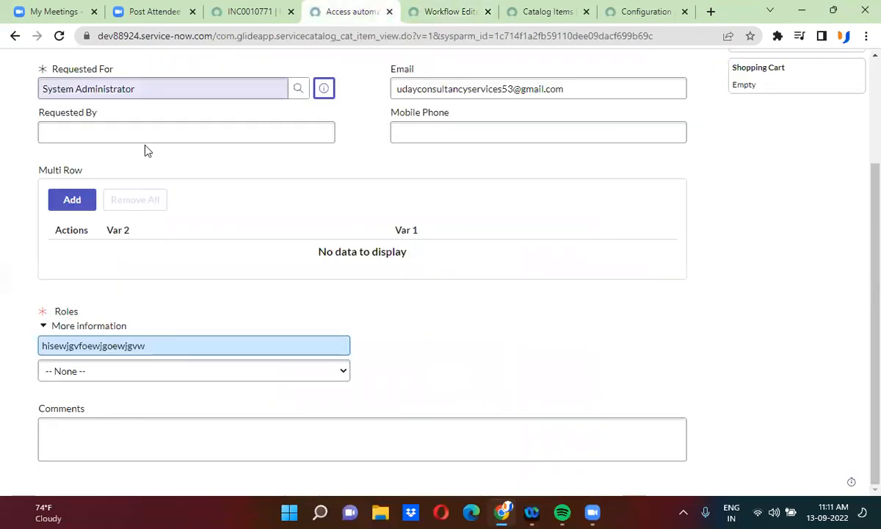
right_click(71, 74)
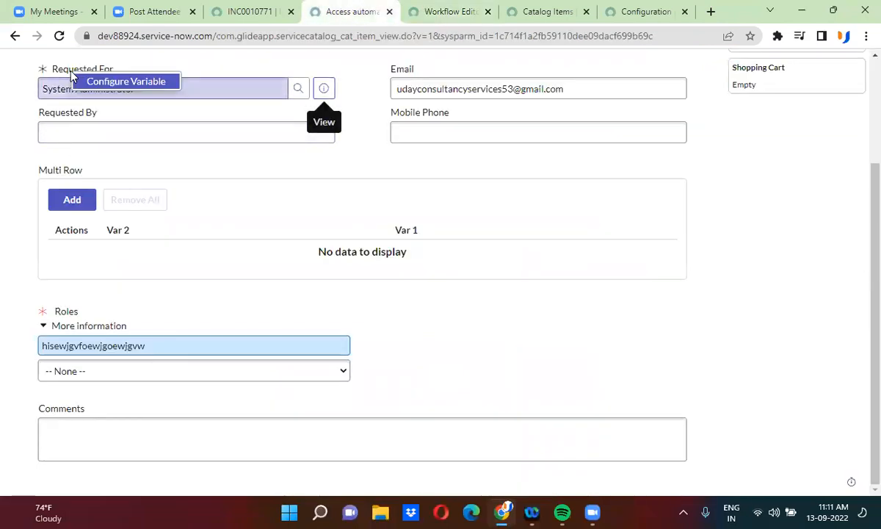
left_click(141, 82)
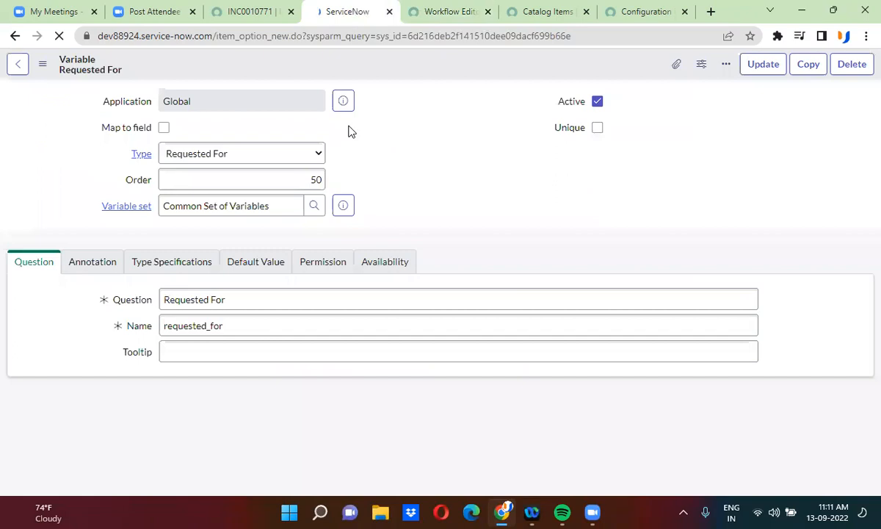
double_click(203, 325)
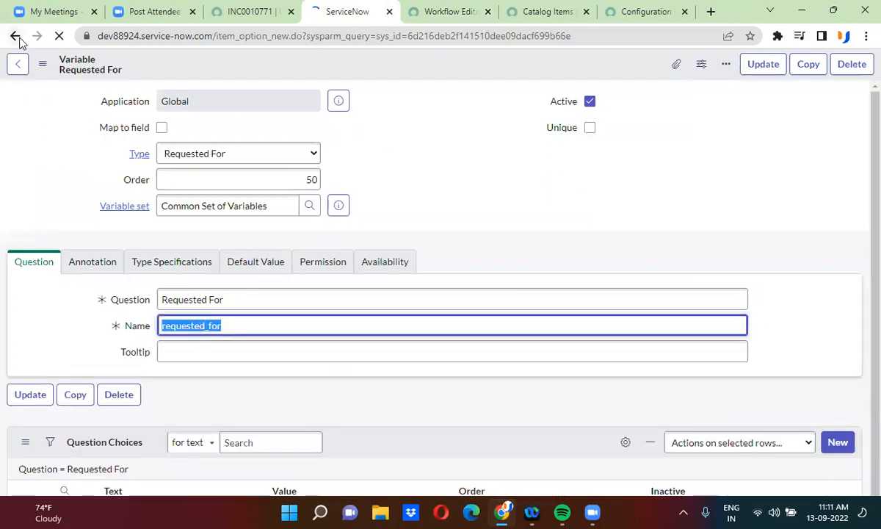
Step: Close the client script browser tab and append requested_for to the if condition in the workflow activity script
left_click(630, 9)
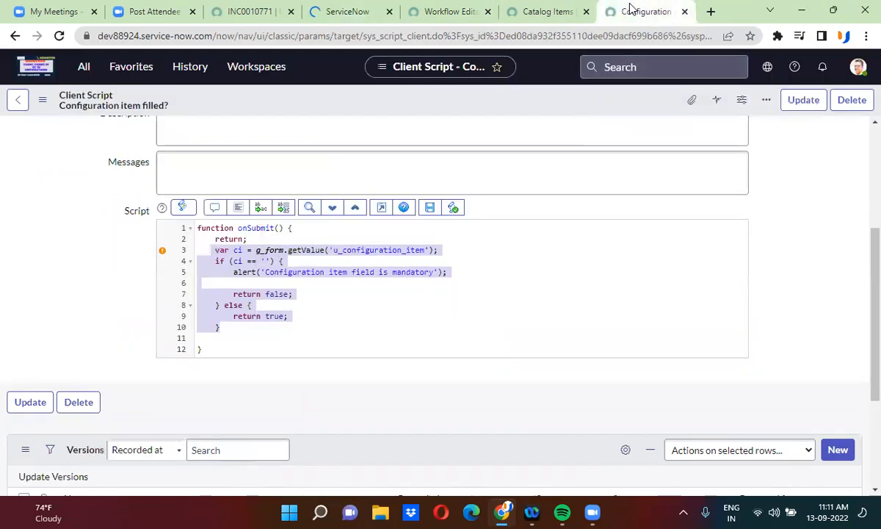
left_click(684, 13)
left_click(533, 9)
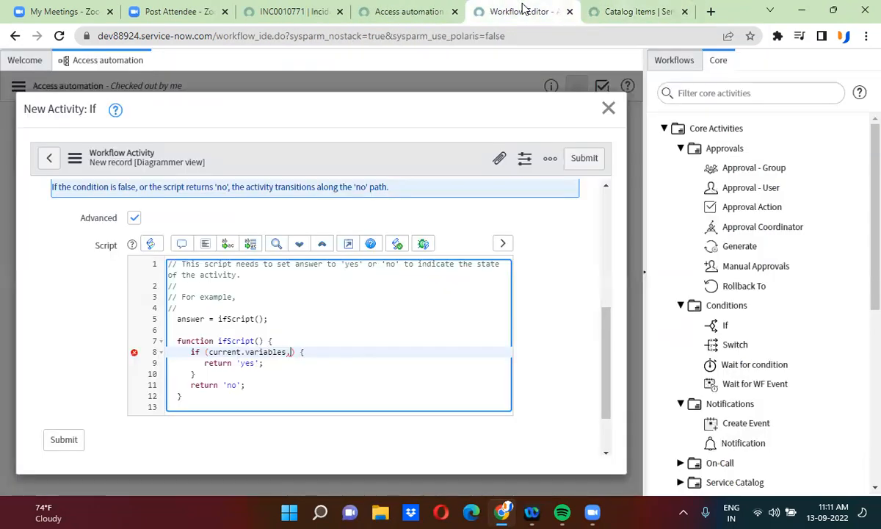
type("requested_for")
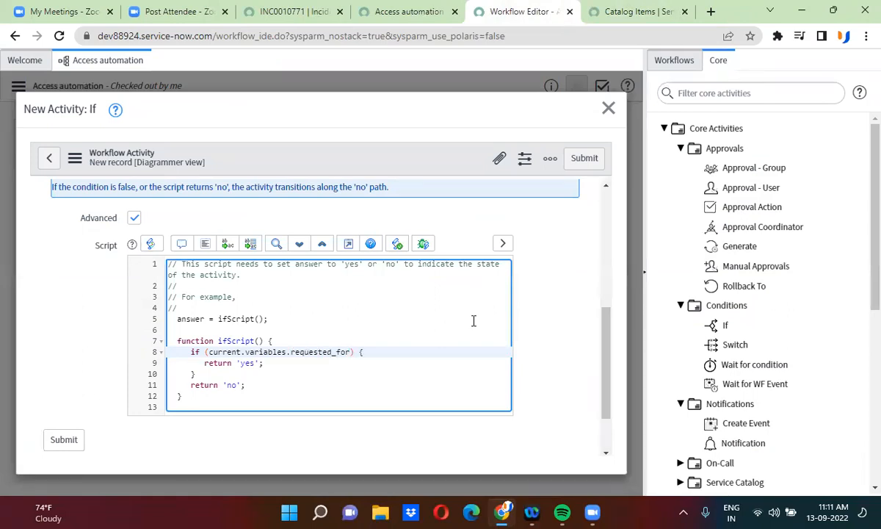
Step: Look up the Manager field's name in the Requested For user's details and complete the if condition with .manager != ''
left_click(406, 11)
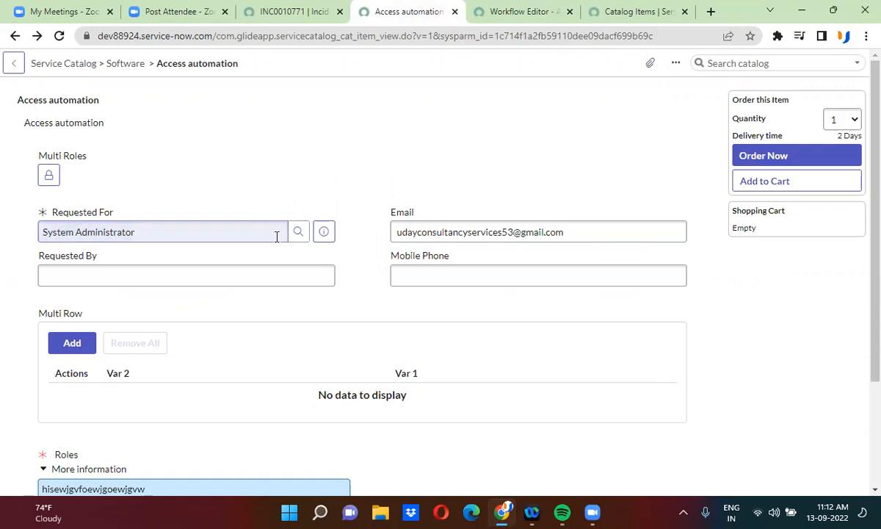
left_click(325, 232)
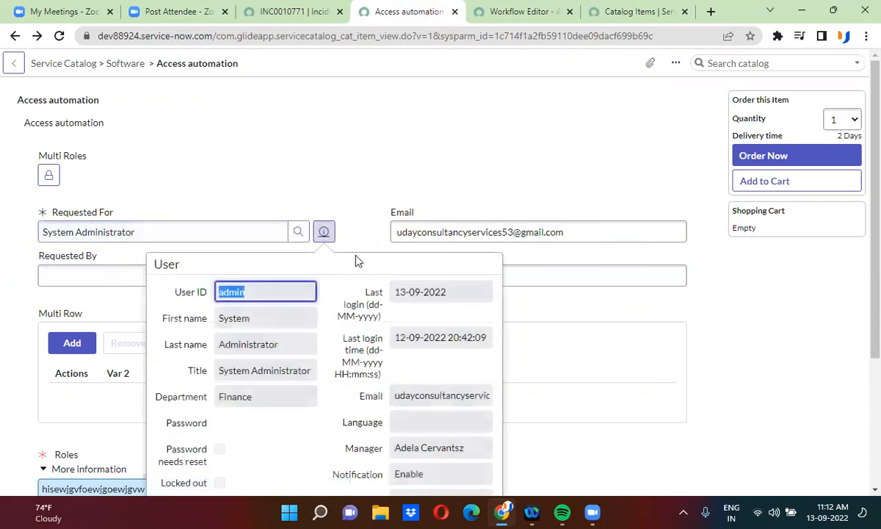
left_click(363, 453)
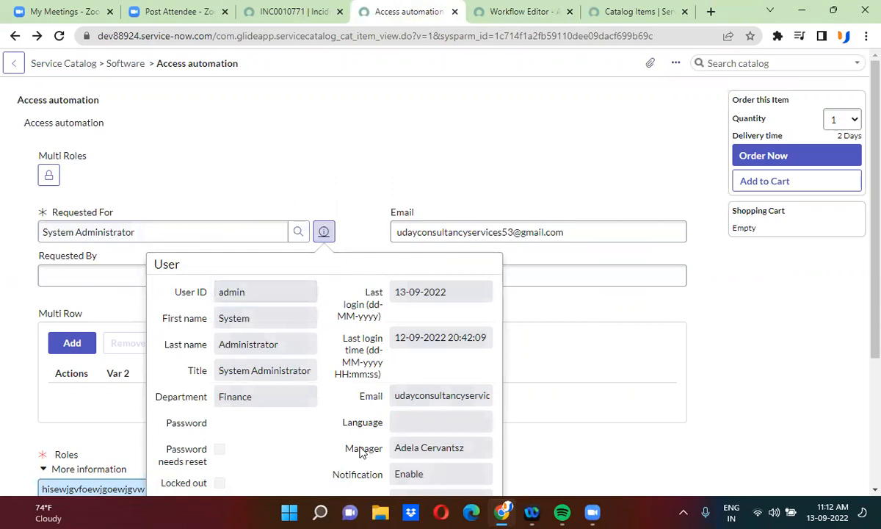
right_click(360, 451)
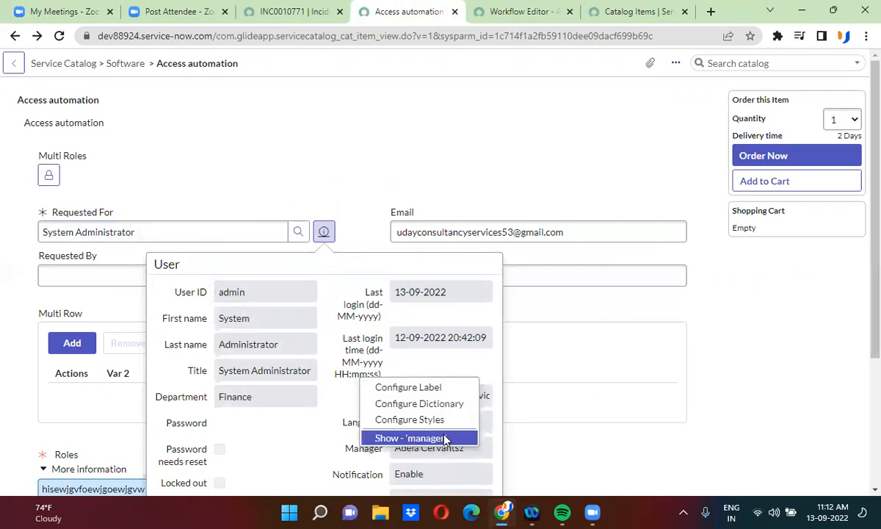
left_click(514, 11)
type(",")
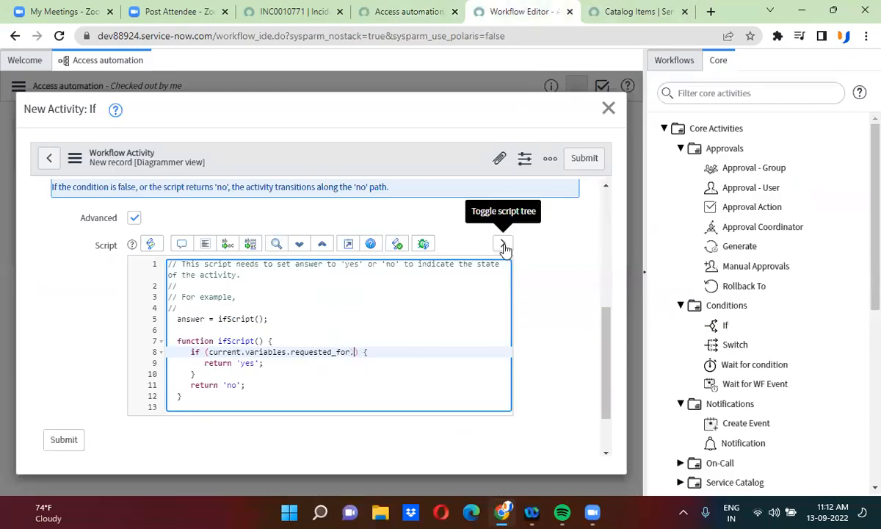
type("manager != ''")
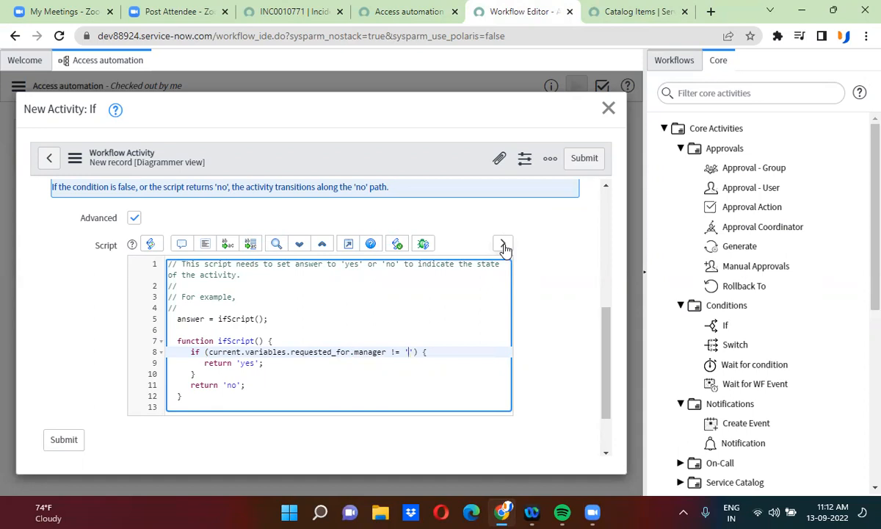
Step: Review the yes and no return values with the script editor in full screen, and submit the Manager? activity
left_click(246, 363)
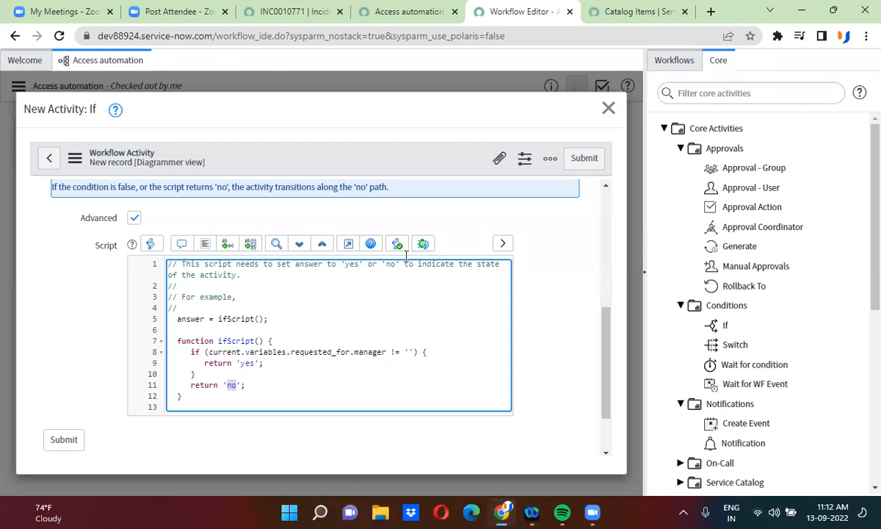
left_click(247, 362)
left_click(345, 252)
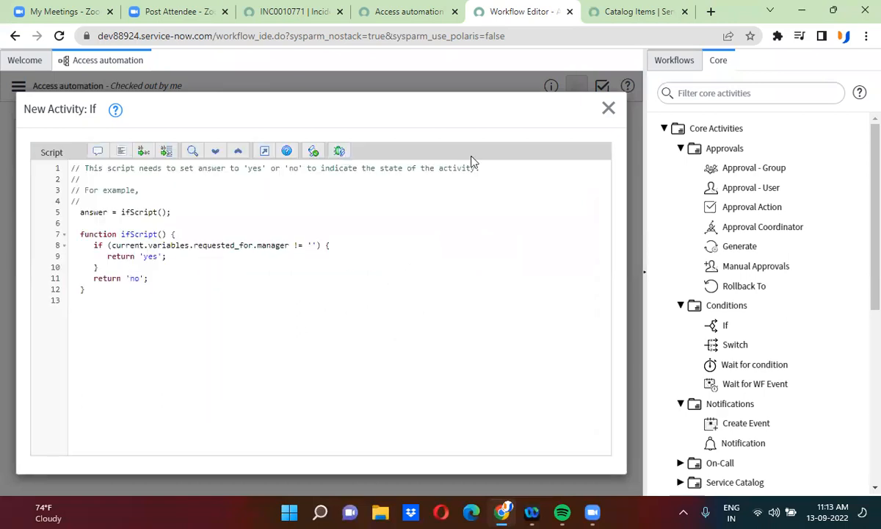
left_click(265, 151)
left_click(583, 159)
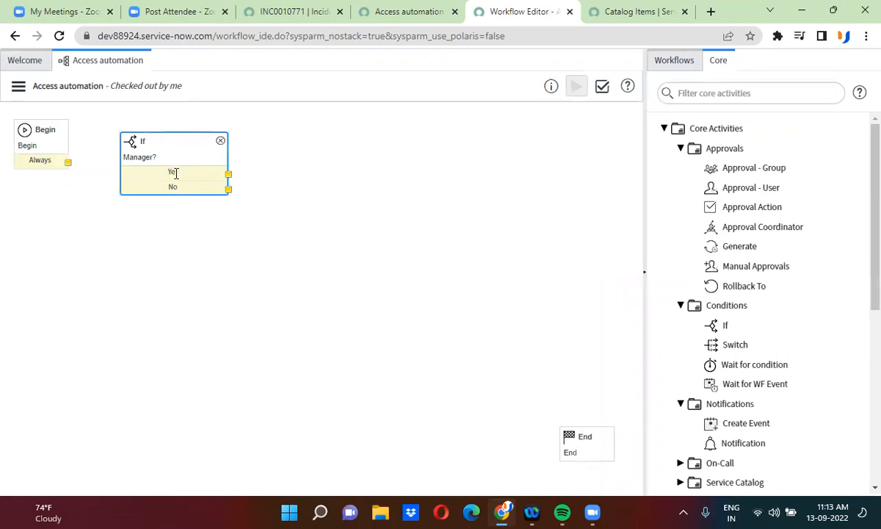
Step: Open the properties of the Manager? activity's Yes condition and examine its condition type and expression
double_click(173, 172)
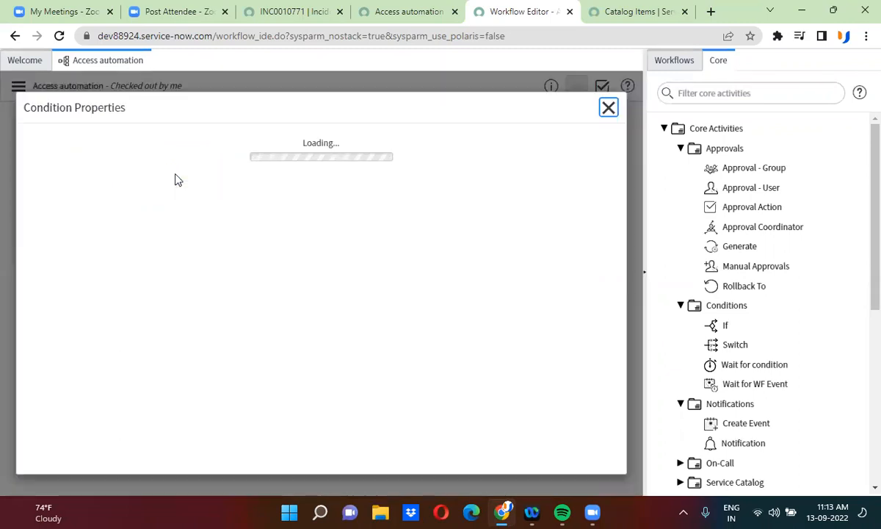
left_click(286, 219)
scroll(286, 222, "down", 2)
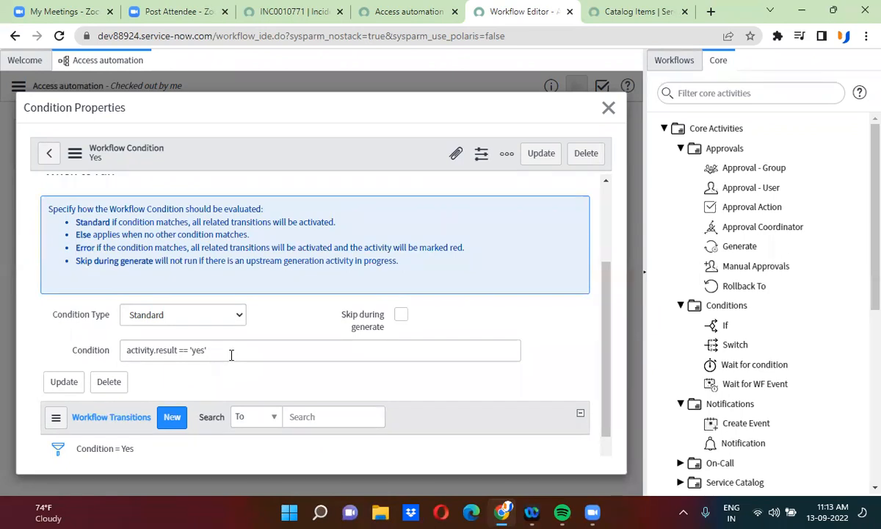
Step: Close the Yes condition's properties and examine the condition type and expression of the Manager? activity's No condition
left_click(609, 108)
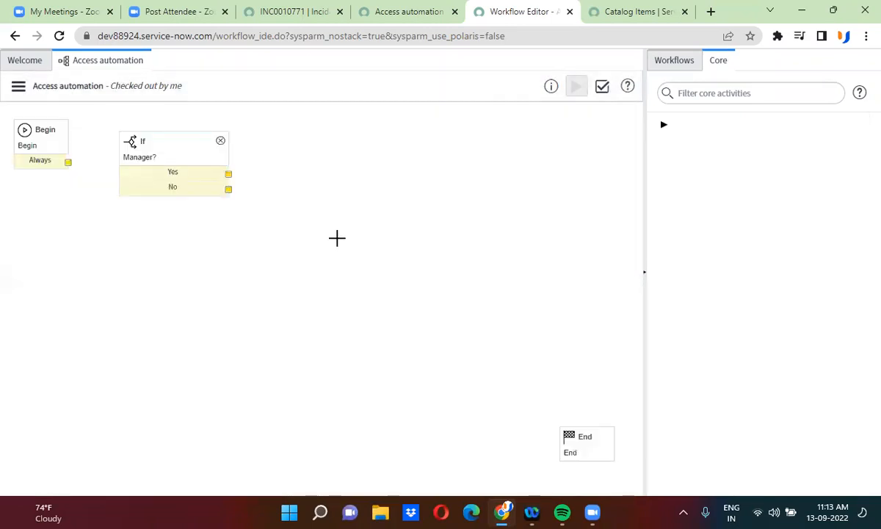
double_click(179, 192)
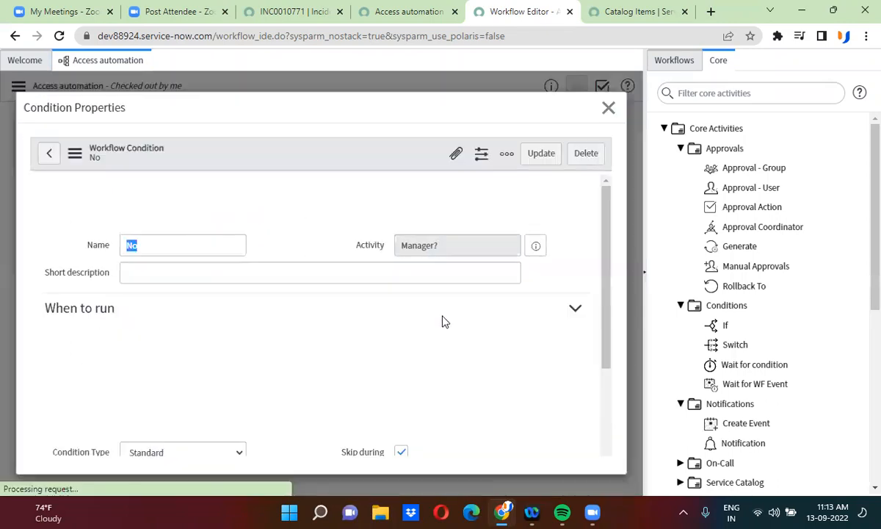
scroll(569, 279, "down", 2)
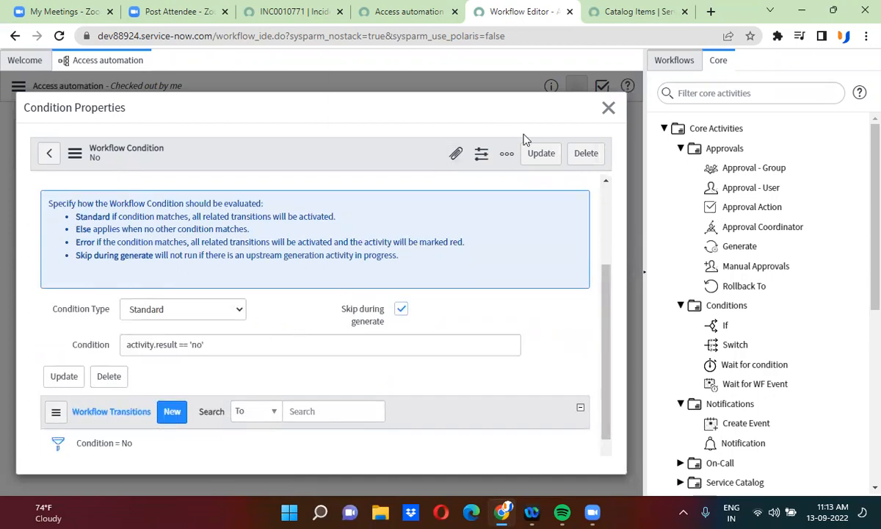
left_click(608, 108)
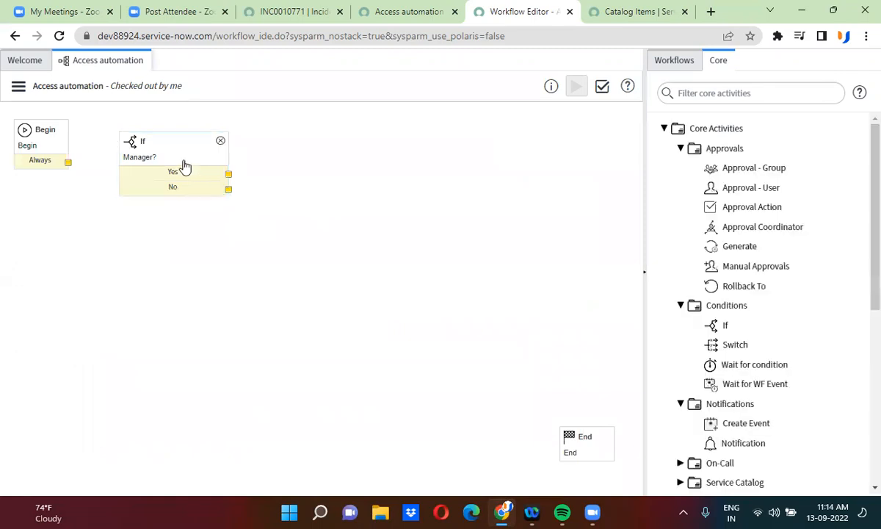
Step: Review the yes and no return values in the Manager? activity's script and close its properties
double_click(168, 143)
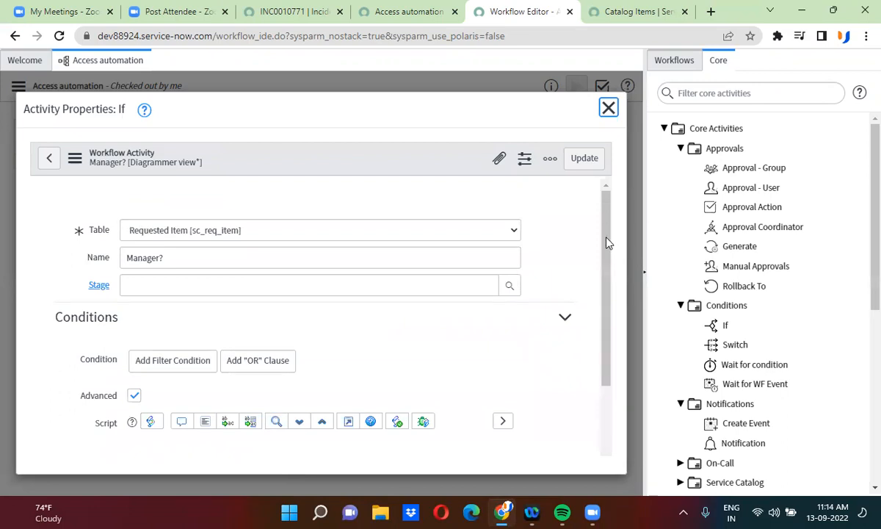
scroll(604, 354, "down", 3)
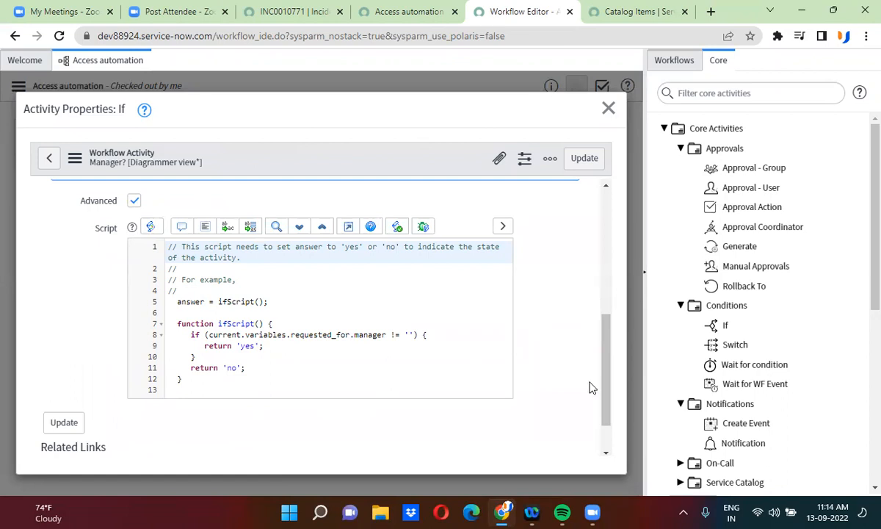
left_click(608, 108)
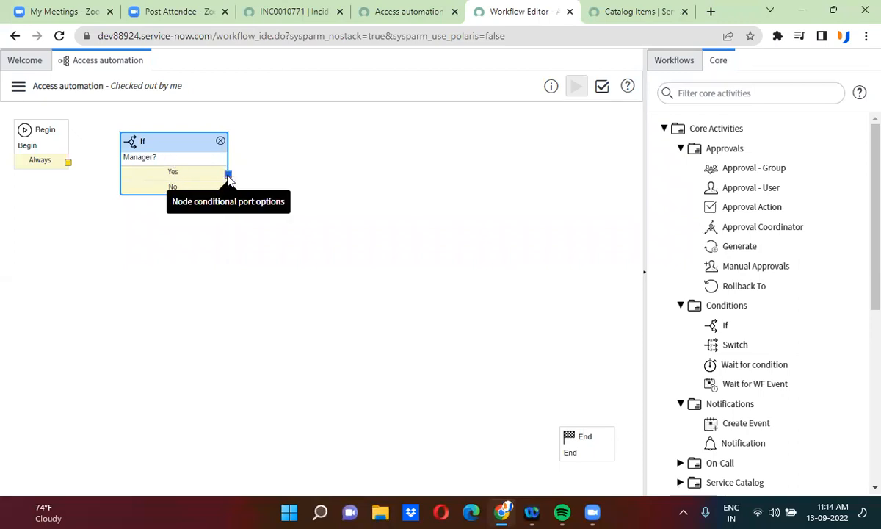
Step: Add a condition named test to the Manager? activity with the expression activity.result=='test' and submit it
right_click(191, 159)
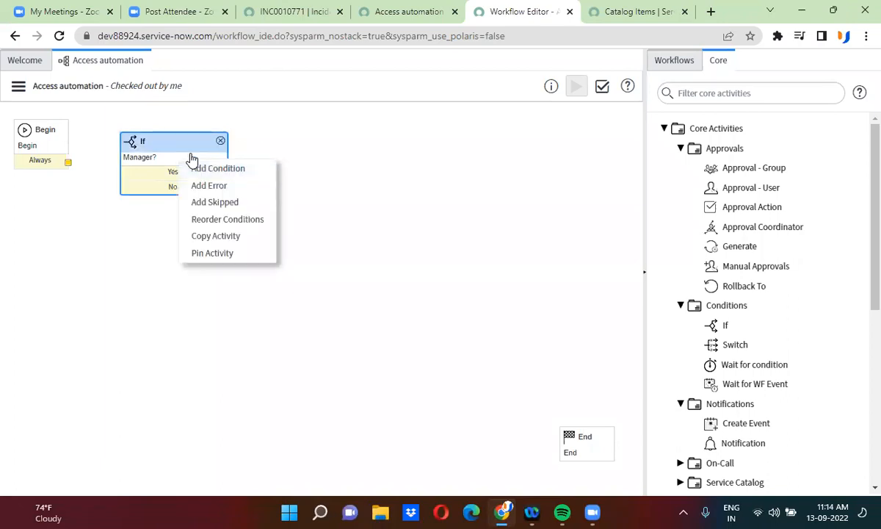
right_click(237, 175)
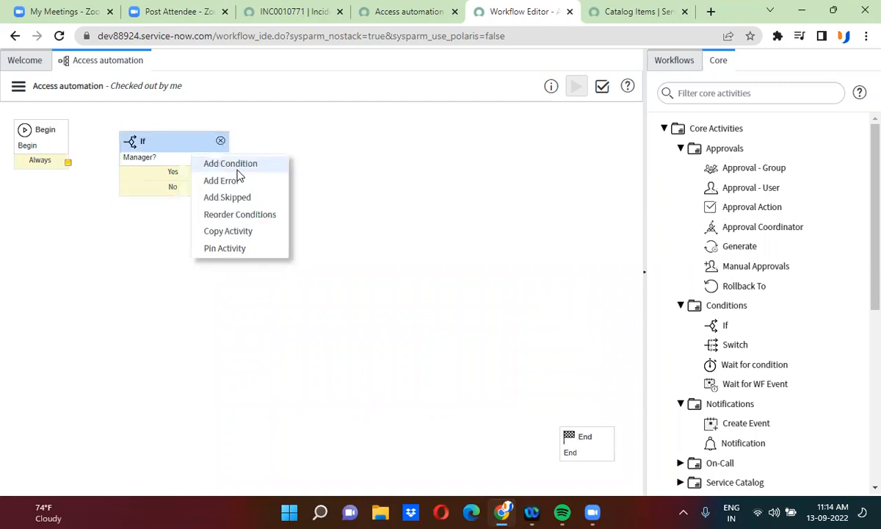
left_click(231, 165)
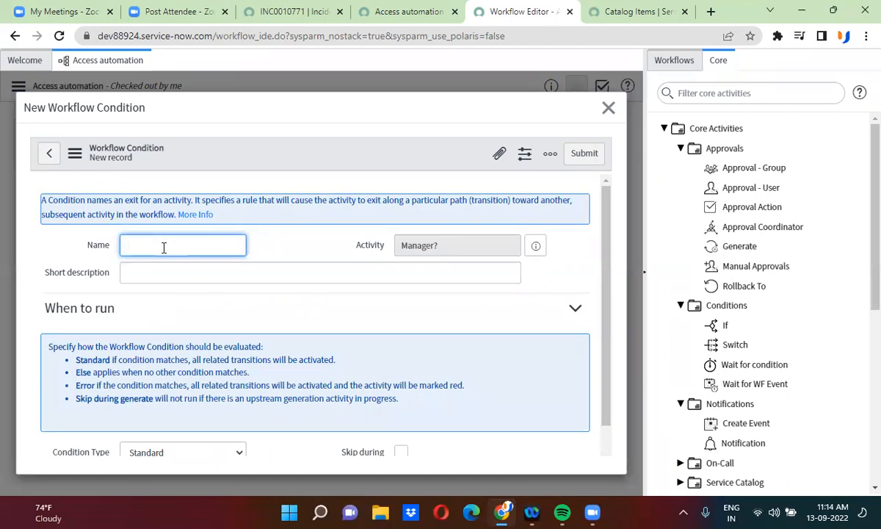
type("test")
left_click(268, 314)
scroll(267, 314, "down", 1)
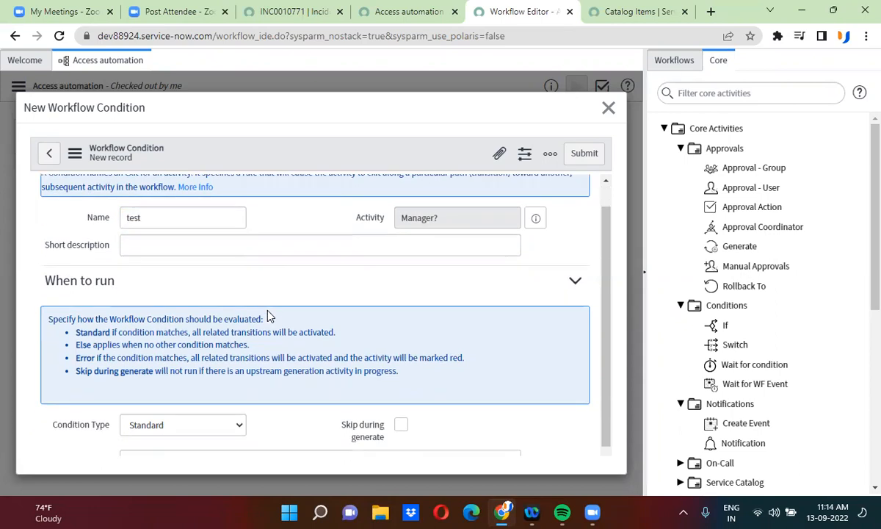
scroll(267, 315, "down", 2)
left_click(141, 414)
type("activity")
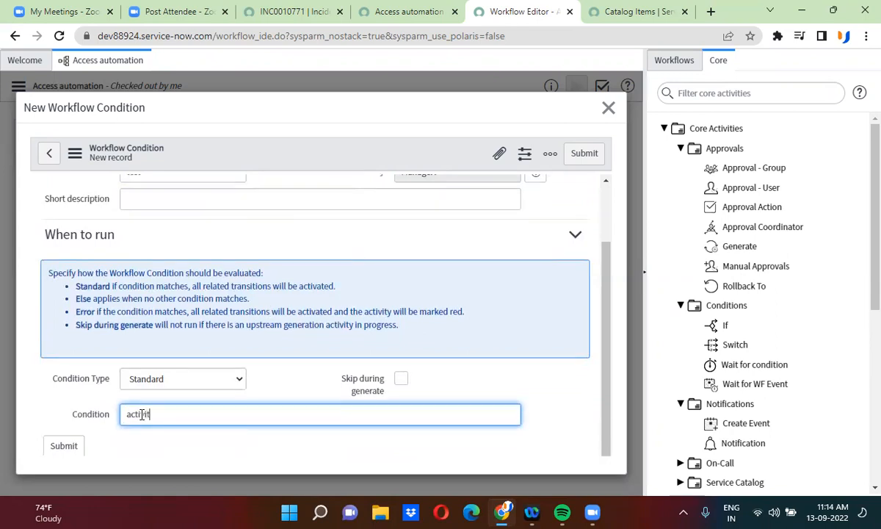
type(".result=='test")
left_click(596, 157)
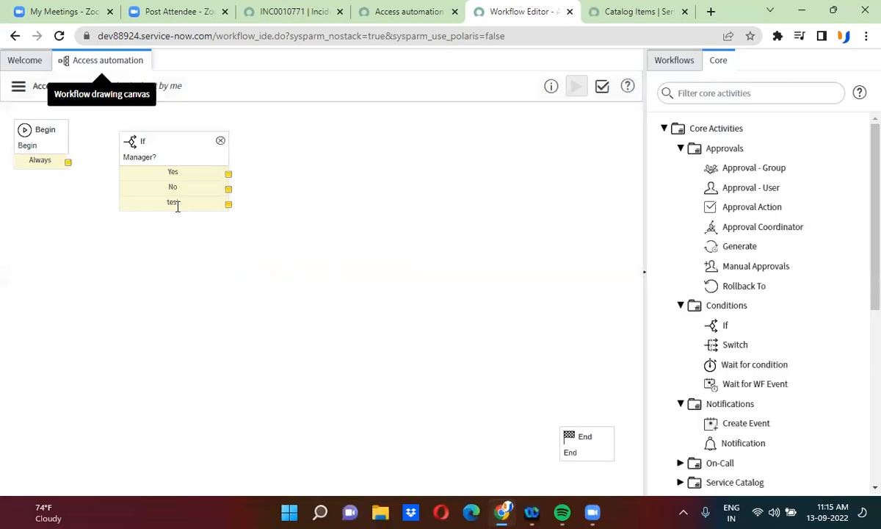
Step: Open the Manager? activity's script and add else after the if block's closing brace
left_click(169, 163)
double_click(169, 165)
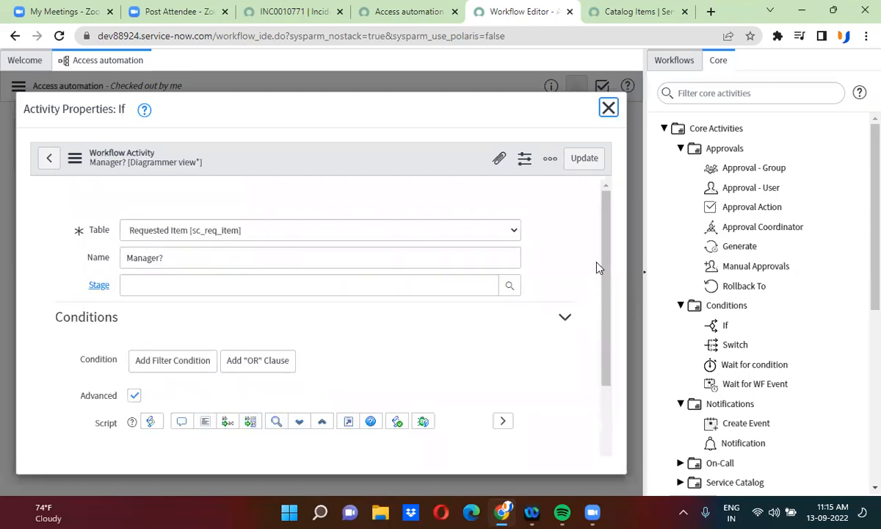
left_click_drag(609, 230, 610, 346)
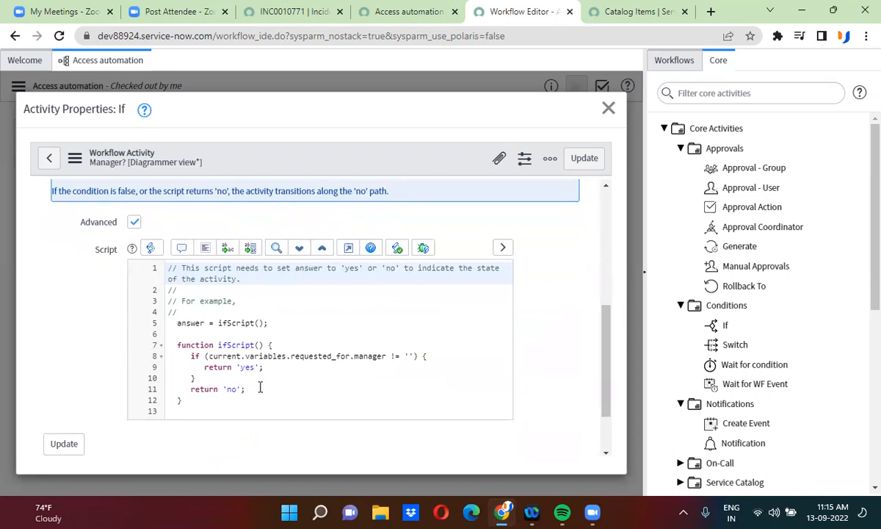
left_click(279, 344)
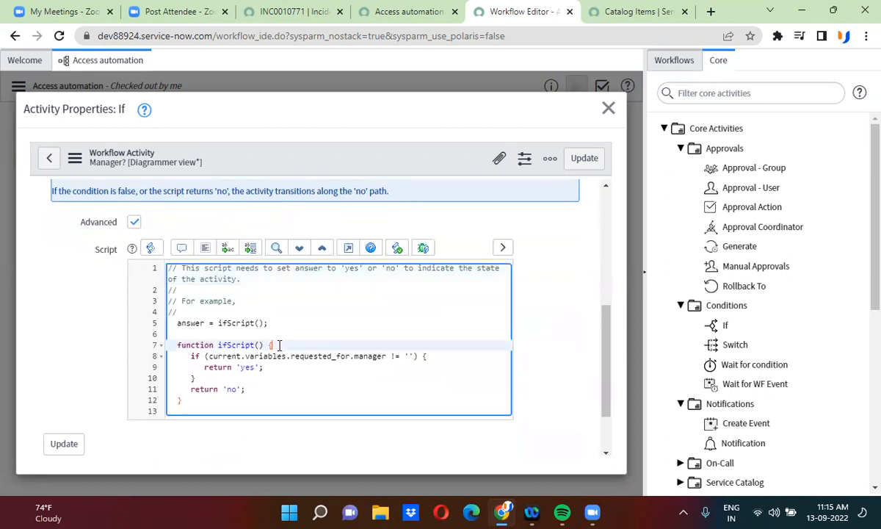
left_click(198, 376)
type("e")
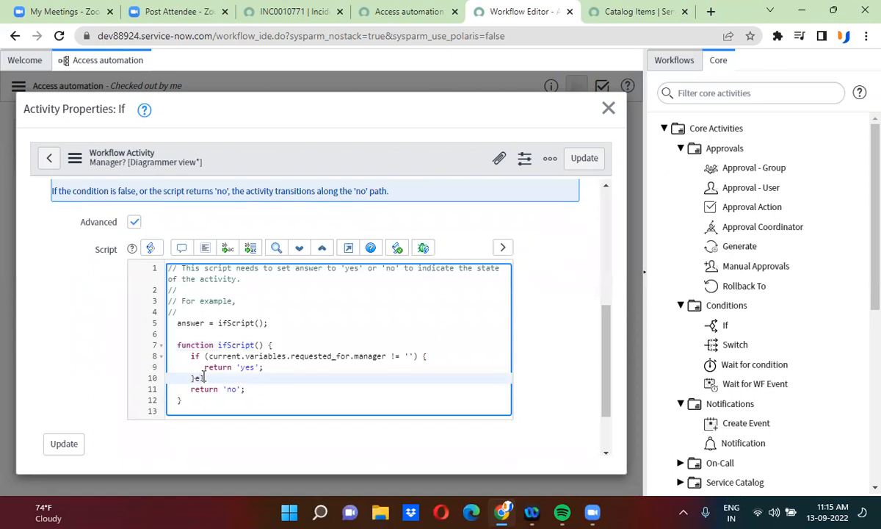
type("lse")
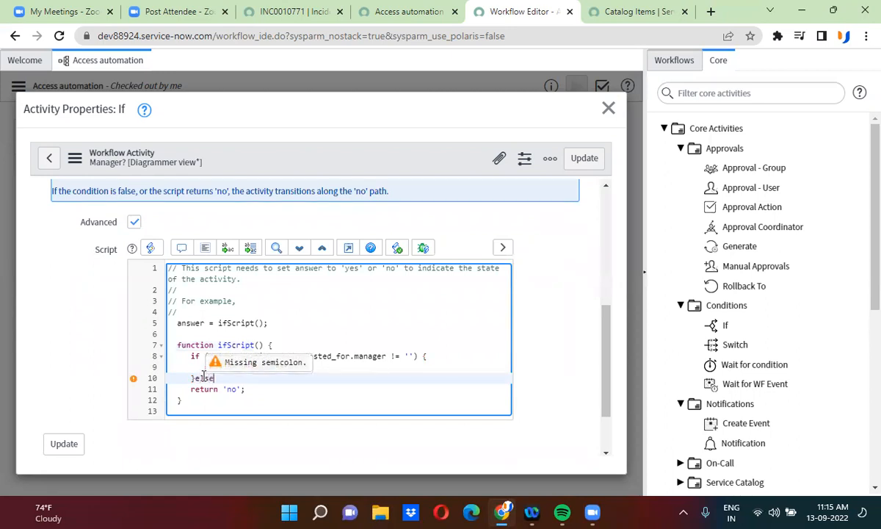
Step: Add a return 'test' line below return 'no' in the script and update the Manager? activity
left_click(260, 391)
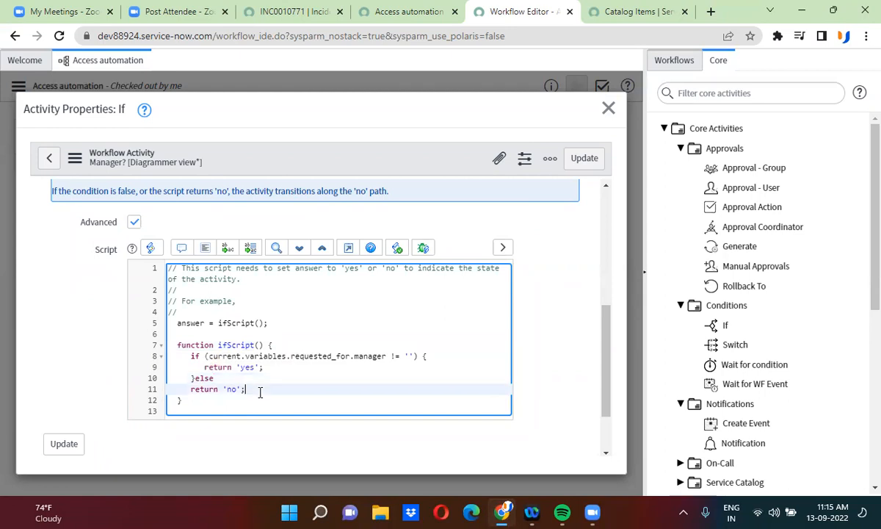
key("Return")
key("Return")
type("return")
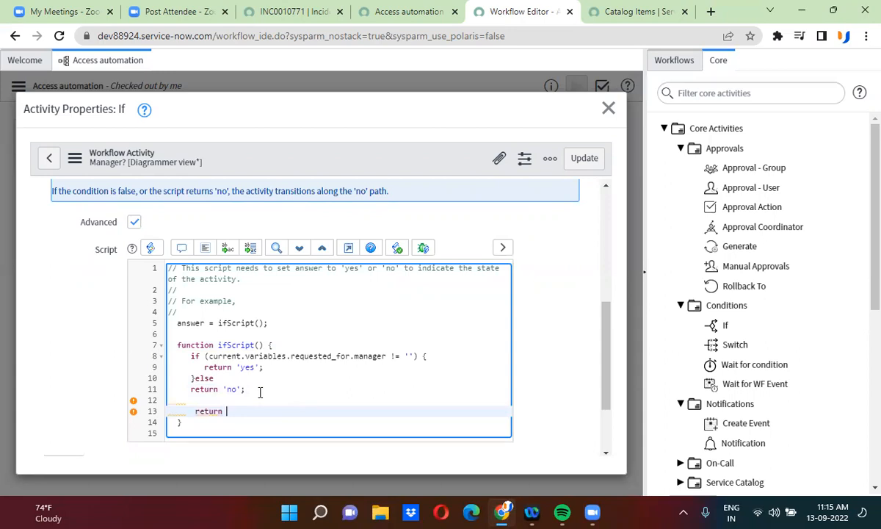
type(" 'test'")
left_click(186, 410)
type("//")
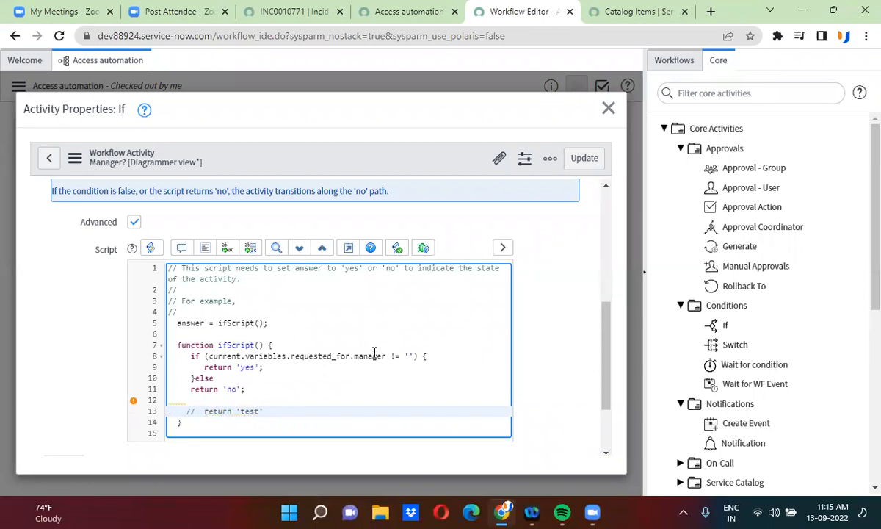
key("BackSpace")
key("BackSpace")
key("BackSpace")
key("BackSpace")
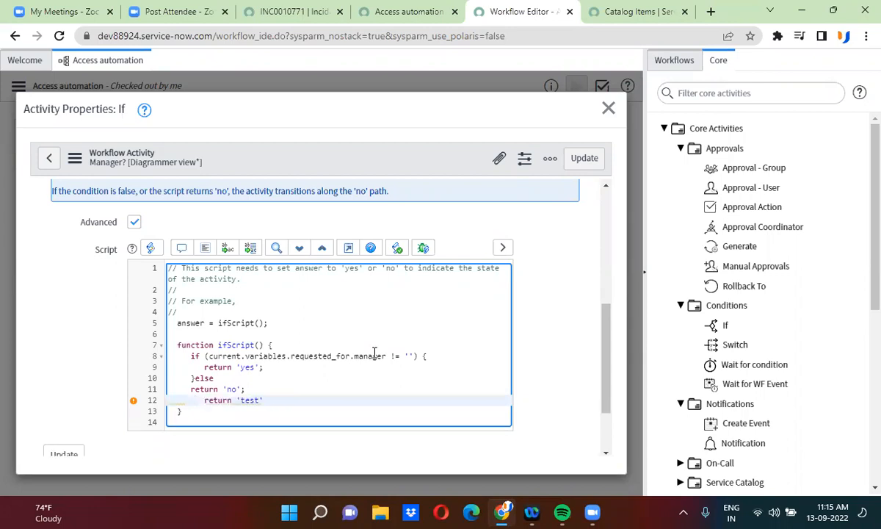
left_click(583, 159)
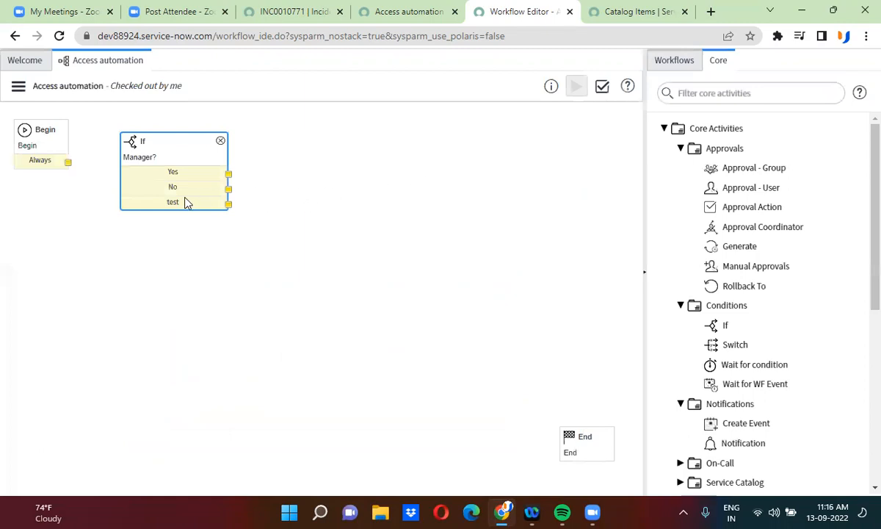
Step: Delete the test condition from the Manager? activity
right_click(184, 209)
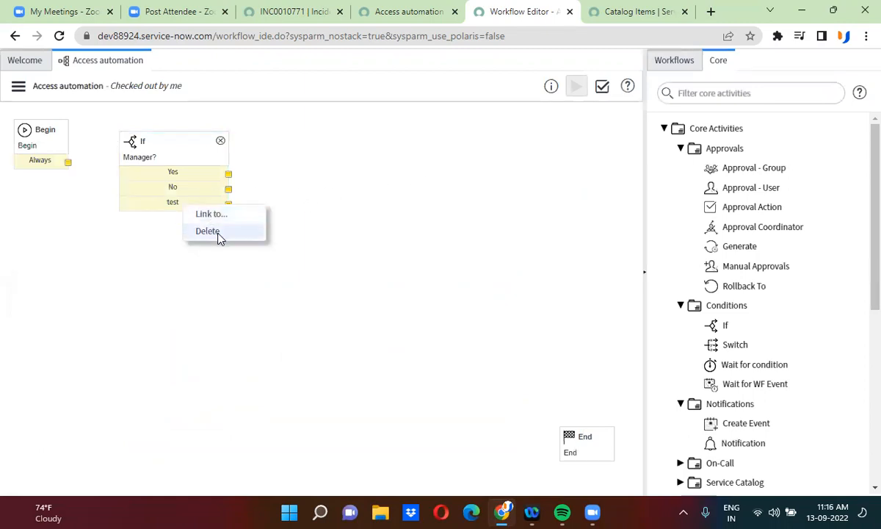
left_click(209, 232)
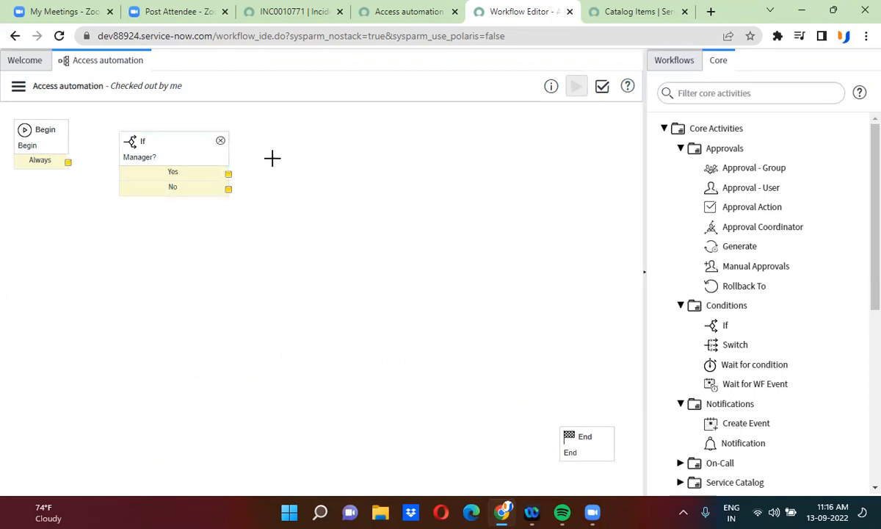
Step: Line up the Manager? activity with Begin and link Begin's Always exit to it
left_click_drag(180, 148, 174, 136)
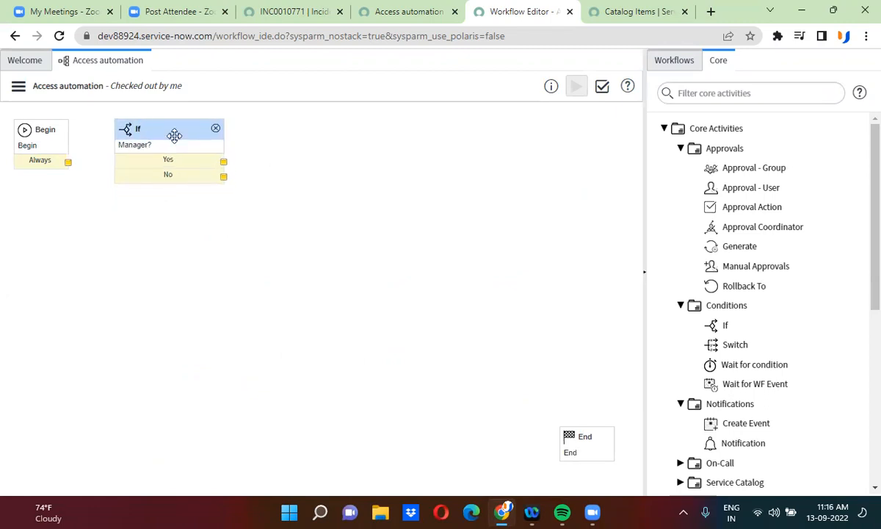
left_click_drag(67, 162, 167, 129)
left_click(168, 128)
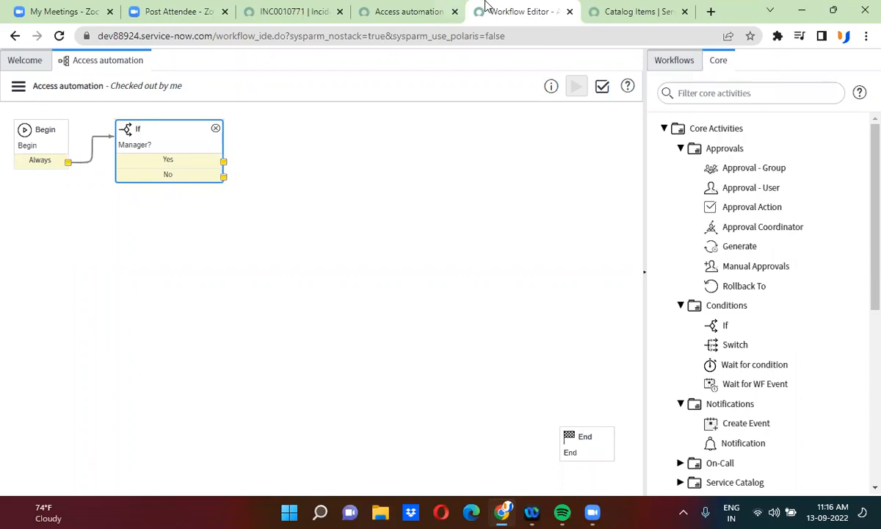
Step: Add an Approval - User activity to the canvas beside Manager? and name it manager approval
mouse_move(748, 186)
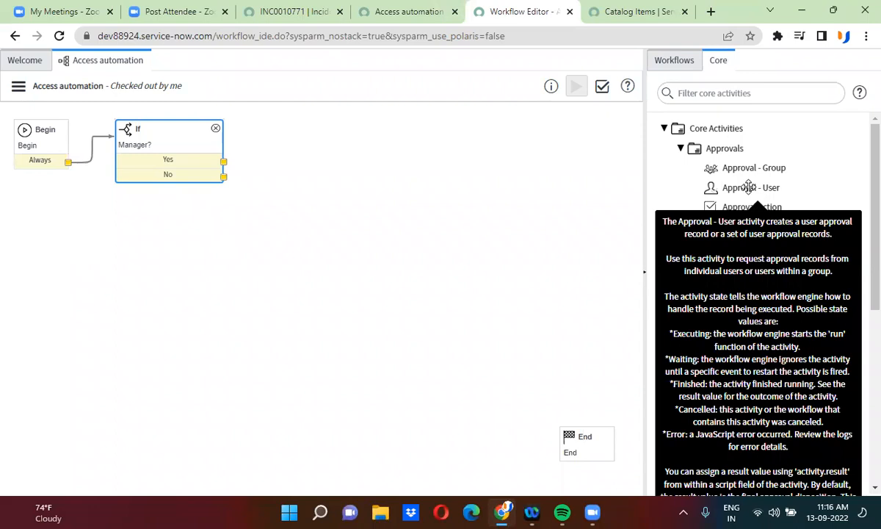
left_click_drag(748, 187, 323, 127)
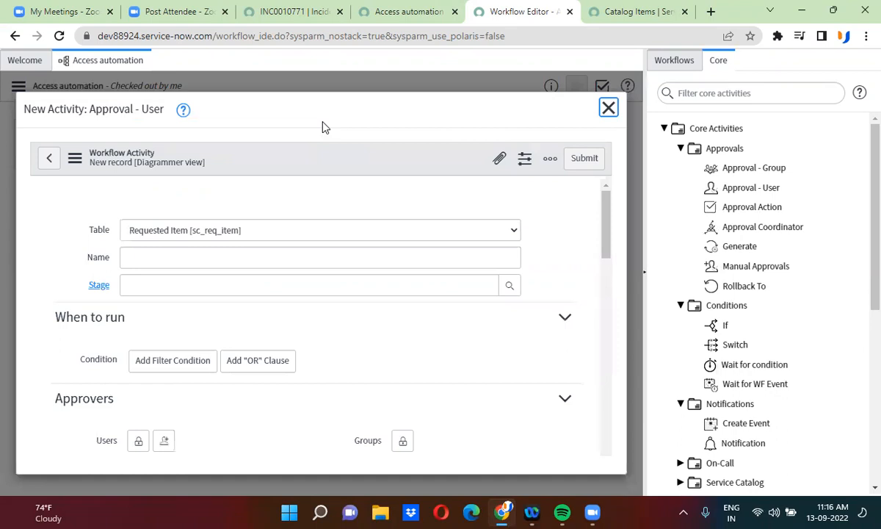
left_click(244, 230)
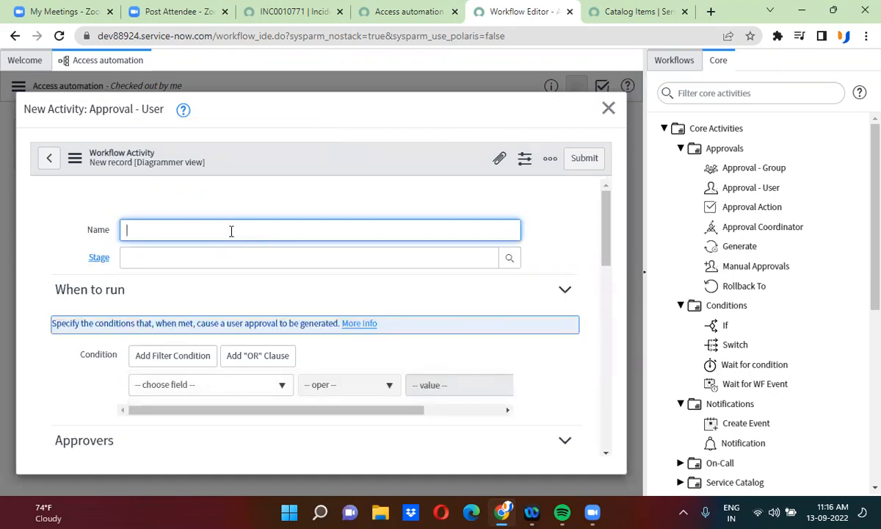
type("manager appr")
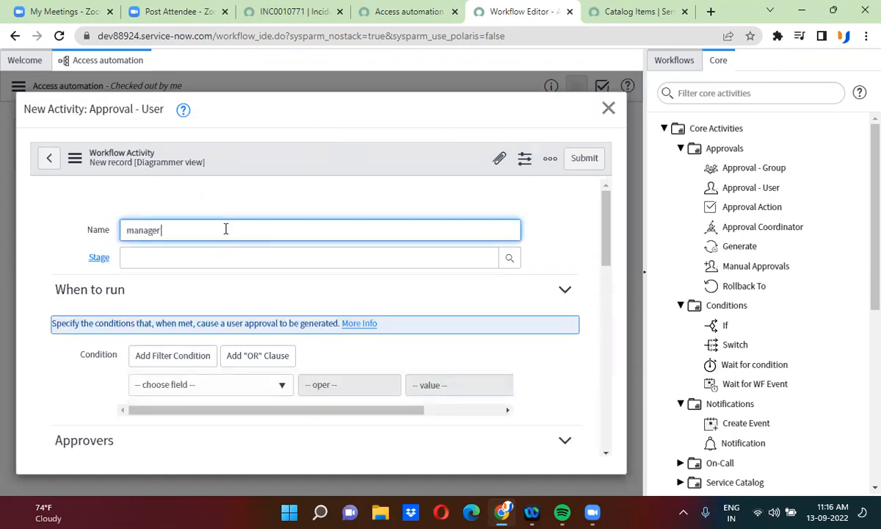
type("al")
left_click(281, 281)
Step: Enable the Advanced option under Approvers to show the additional approvers script of the new approval activity
scroll(283, 281, "down", 1)
scroll(281, 280, "down", 2)
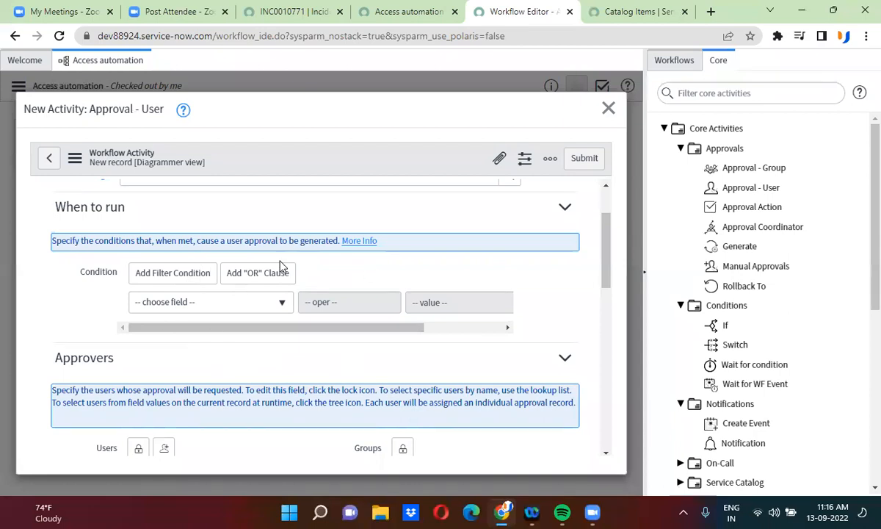
scroll(250, 359, "down", 5)
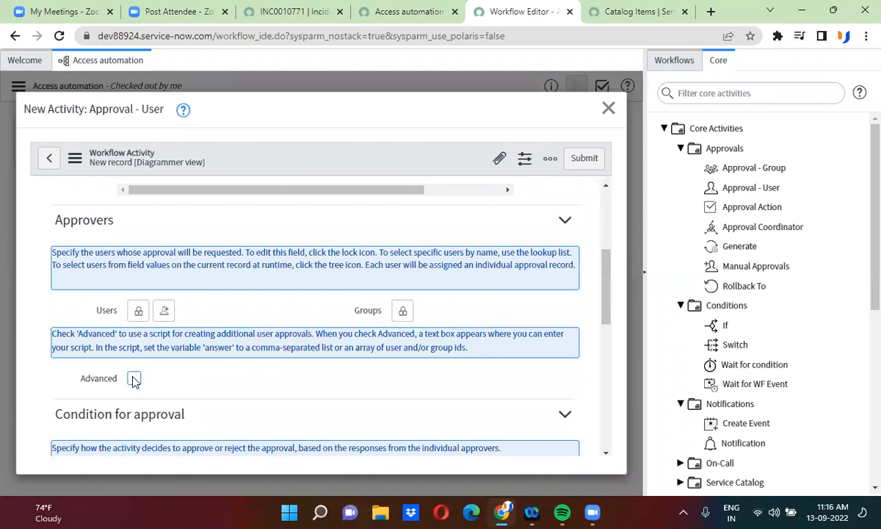
left_click(134, 379)
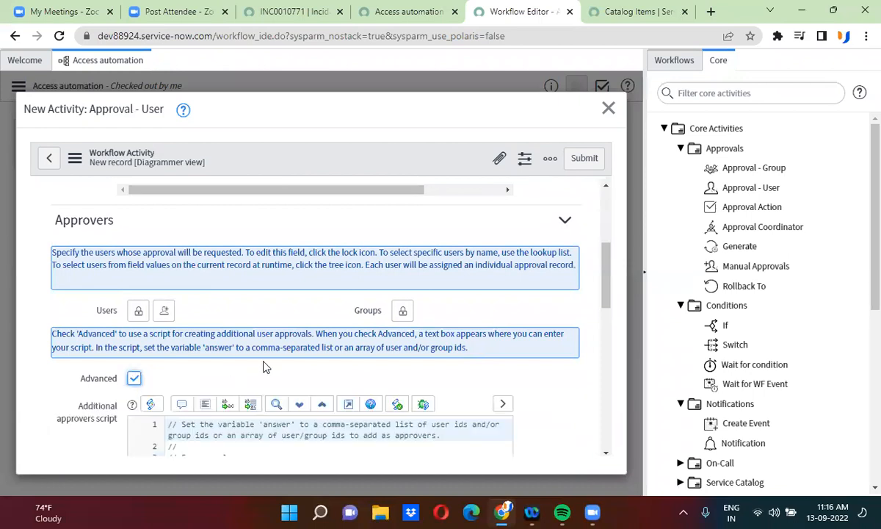
scroll(282, 364, "down", 1)
scroll(282, 360, "down", 5)
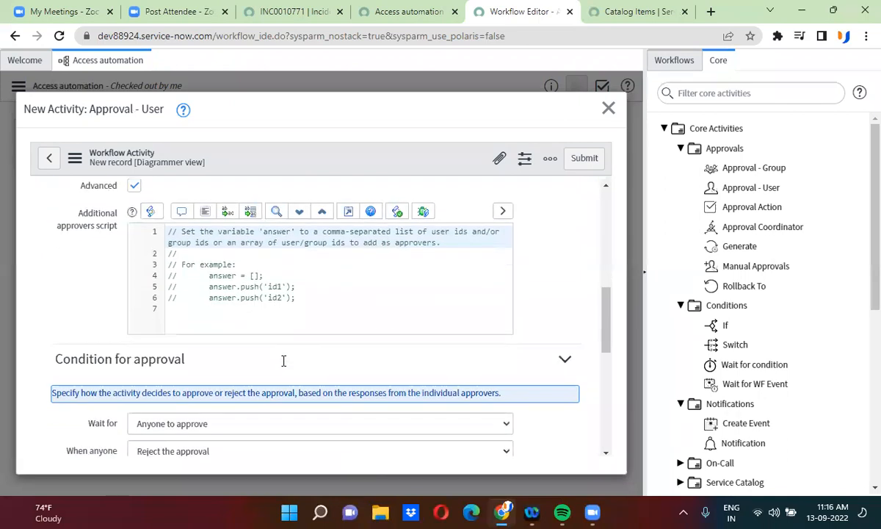
Step: Uncomment the answer array and first push line in the additional approvers script and push current.variables.requested_for.manager instead of 'id1'
left_click_drag(169, 277, 296, 282)
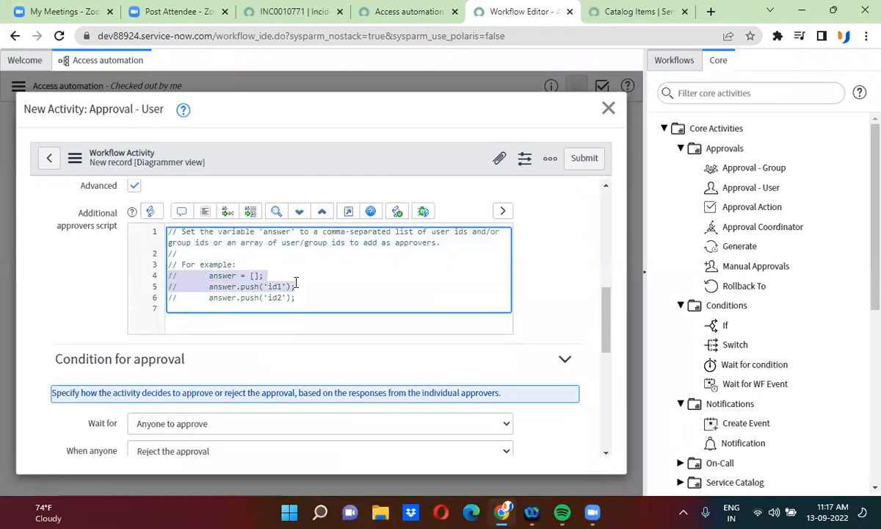
left_click(181, 211)
left_click(250, 287)
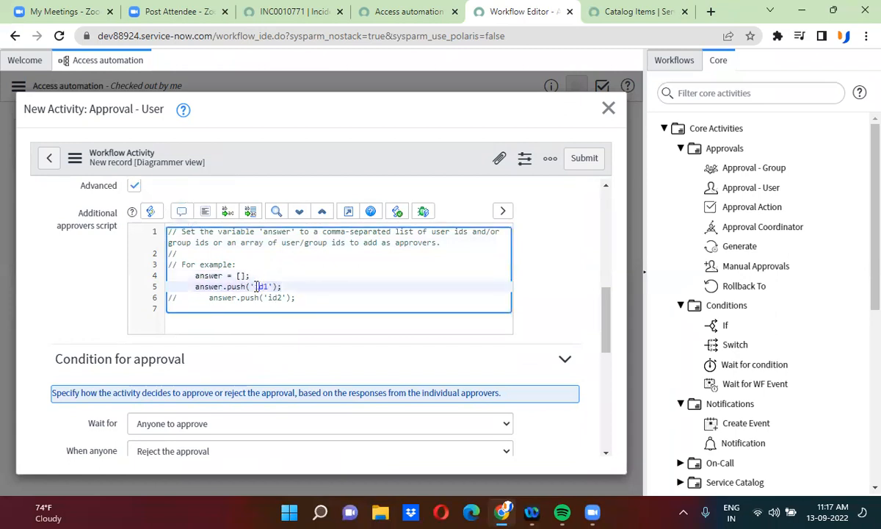
left_click_drag(250, 286, 273, 285)
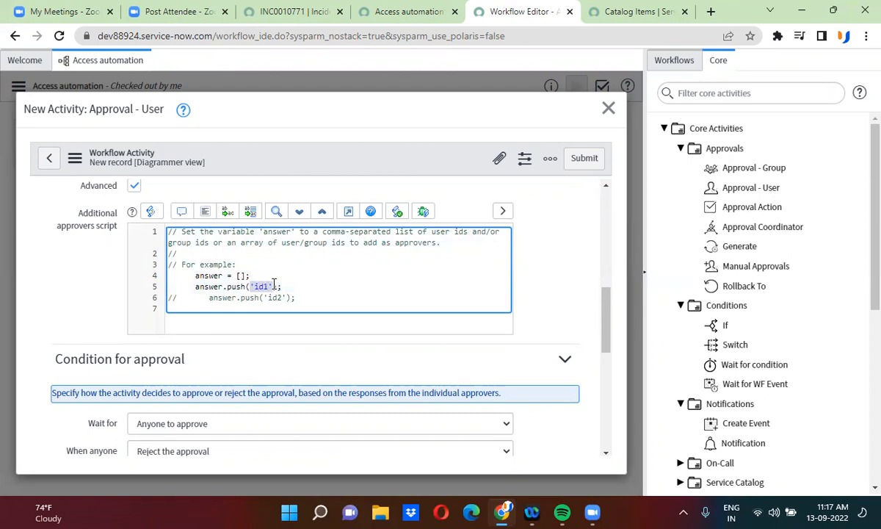
key("BackSpace")
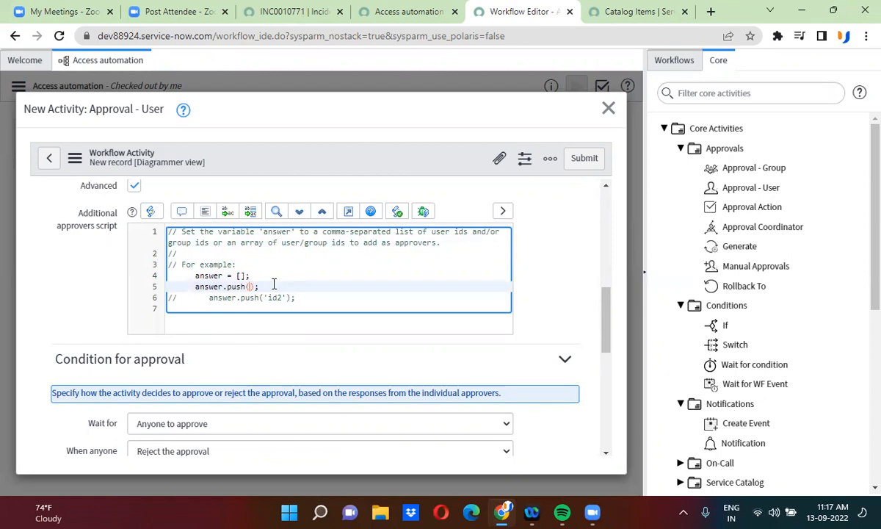
type("current.variables.requested_for.manager")
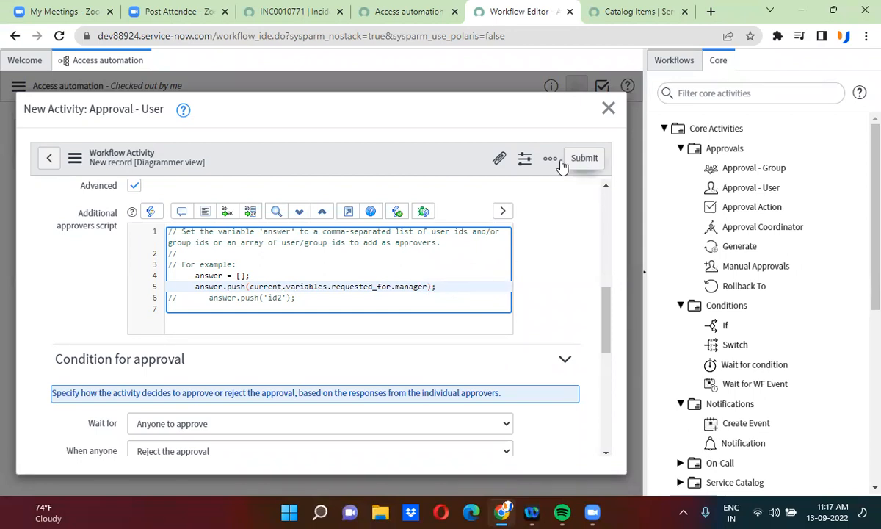
Step: Unlock the approval's Users list, add the user found by first name as a specific approver, and lock the list again
left_click(555, 231)
scroll(554, 231, "up", 3)
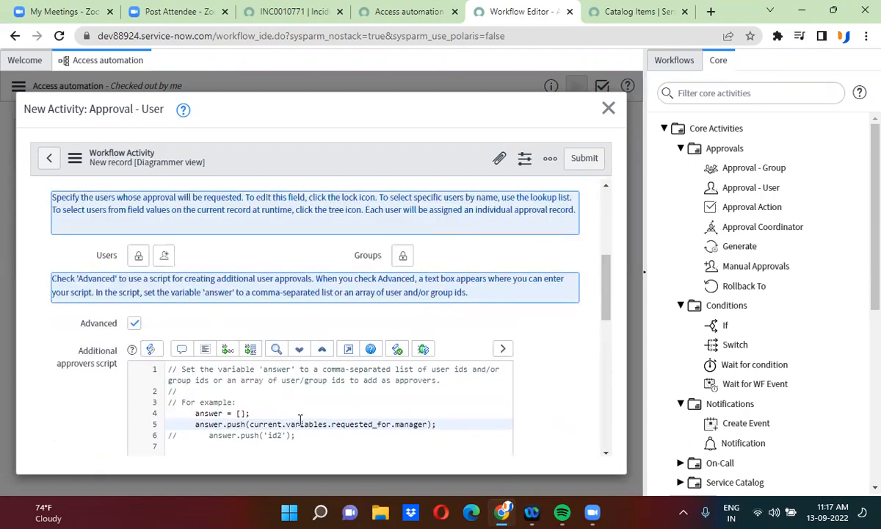
left_click(139, 257)
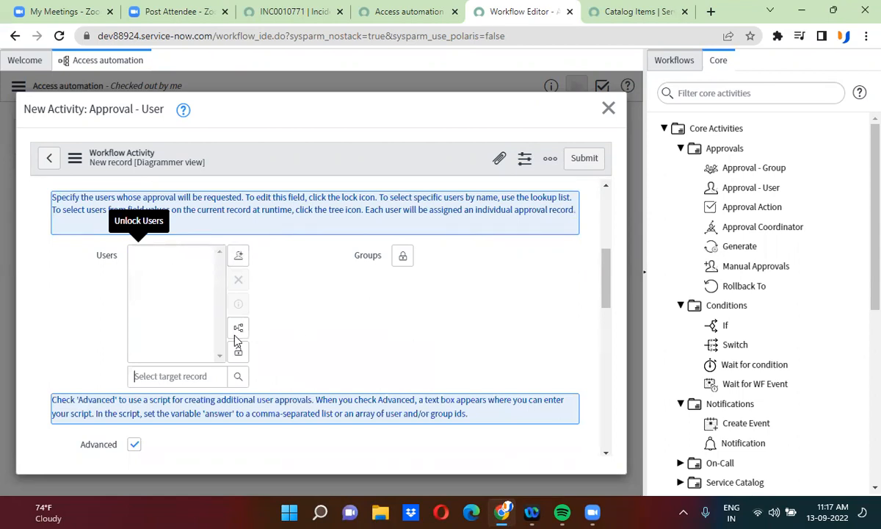
left_click(170, 376)
type("abel")
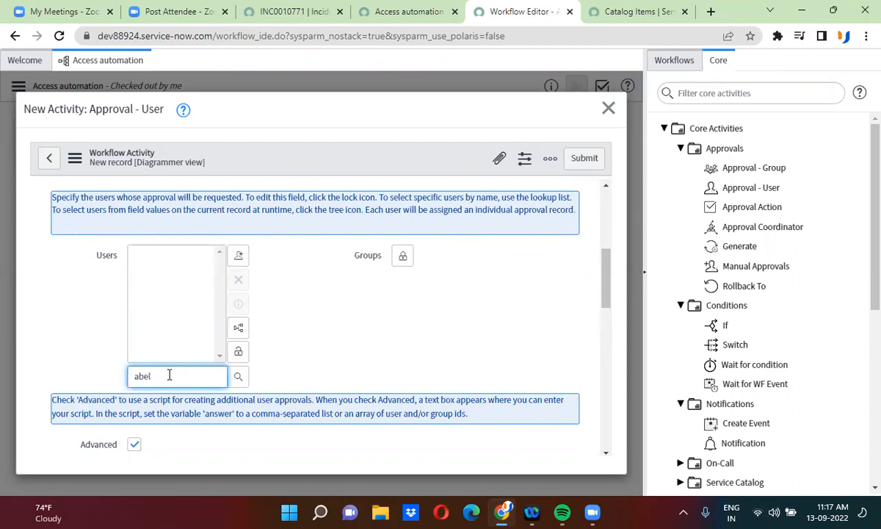
left_click(167, 396)
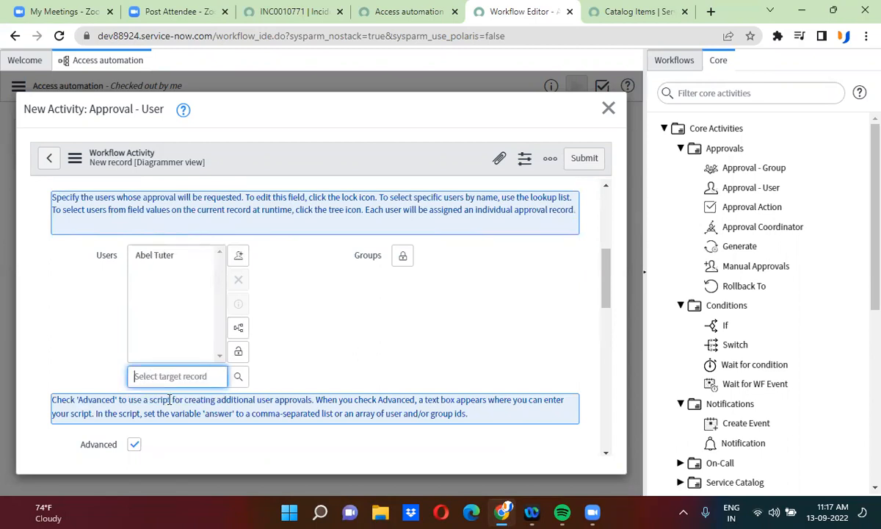
left_click(238, 352)
left_click(290, 199)
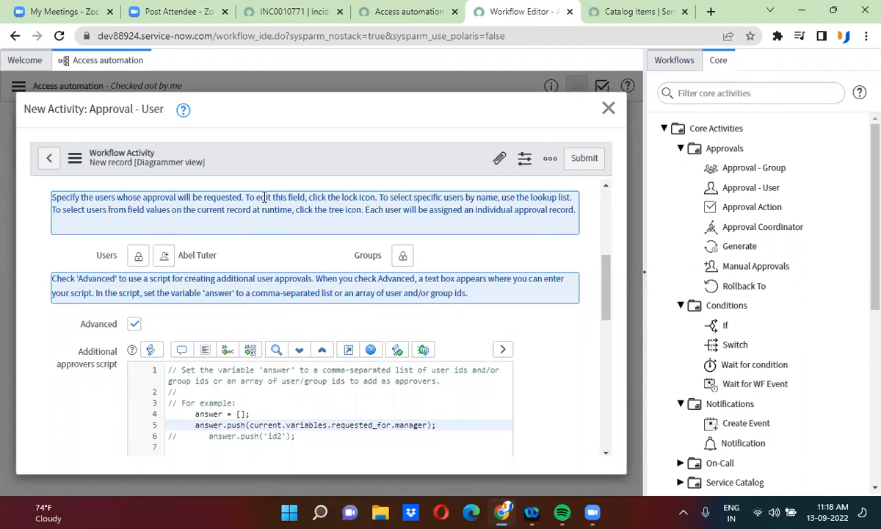
Step: Set Wait for under Condition for approval to Condition based on script
scroll(265, 197, "down", 5)
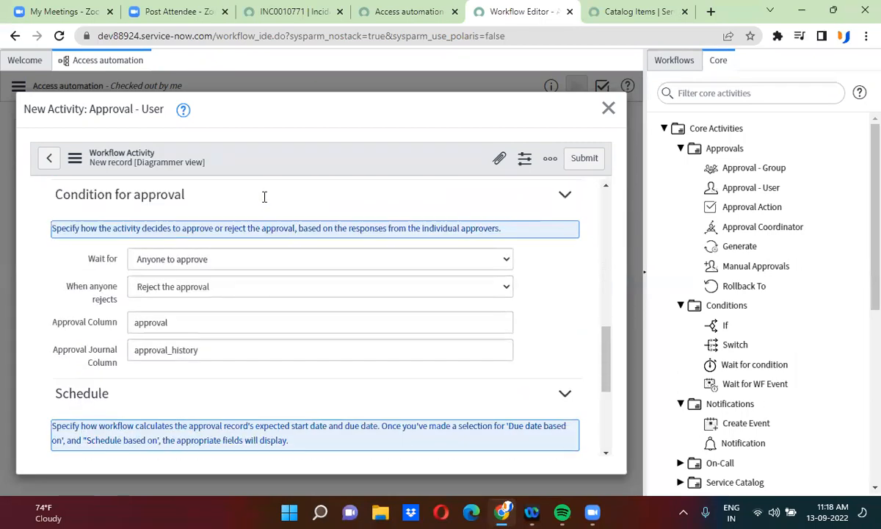
mouse_move(112, 265)
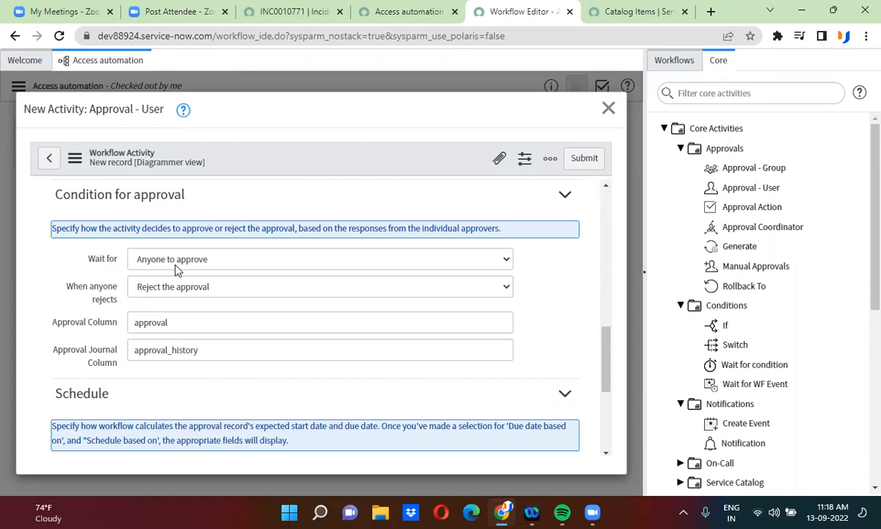
left_click(206, 266)
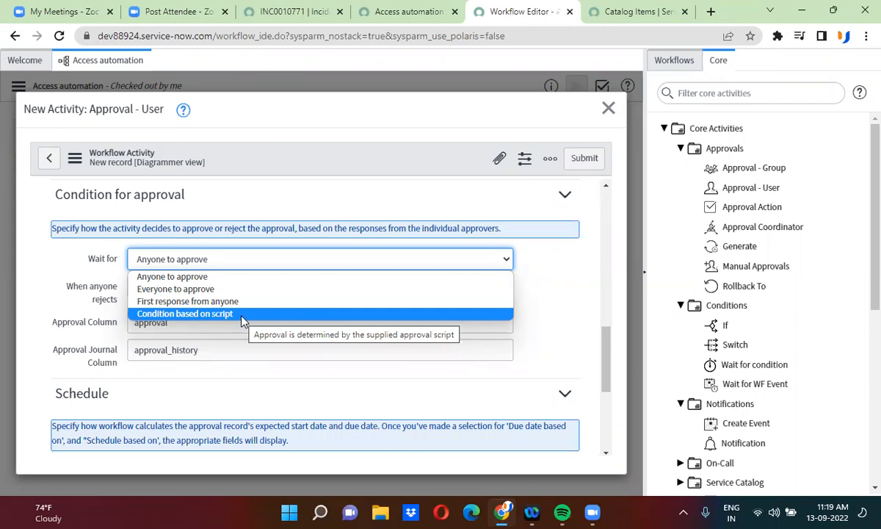
left_click(243, 317)
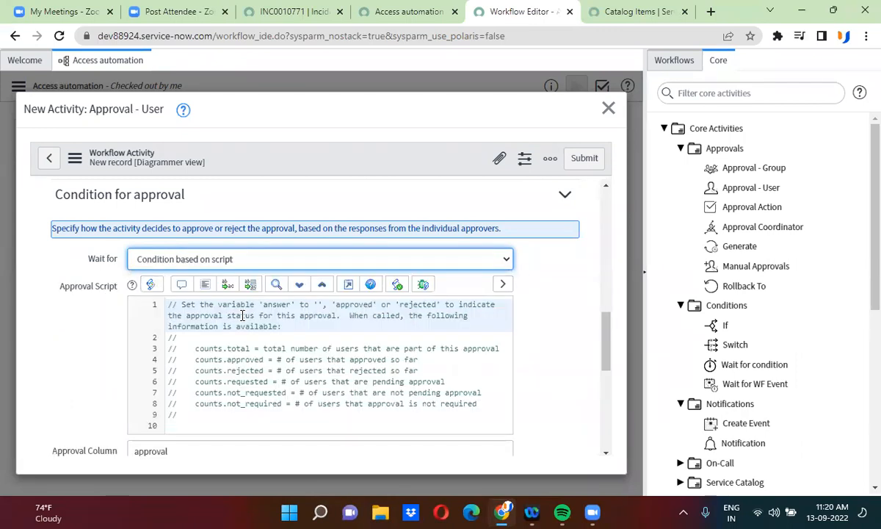
left_click(451, 476)
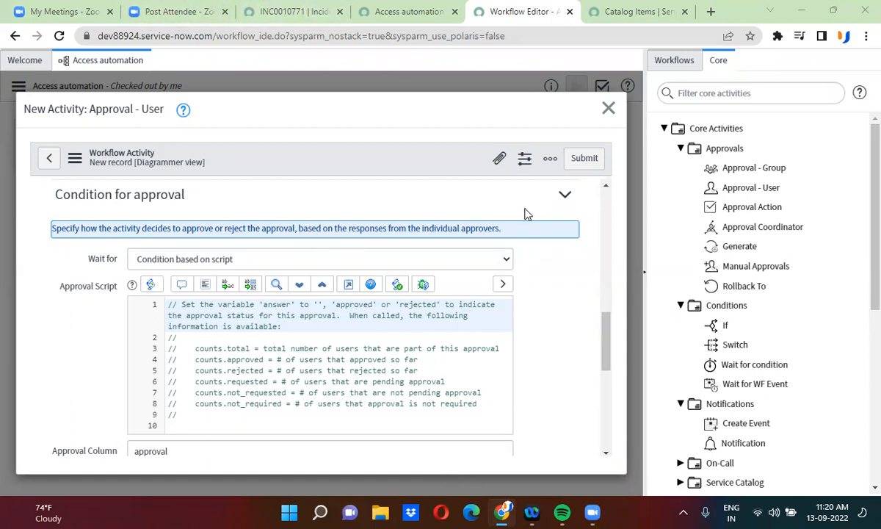
Step: Add an if block below the comments in the approval script with the condition counts.total%2 == 0
scroll(545, 284, "down", 1)
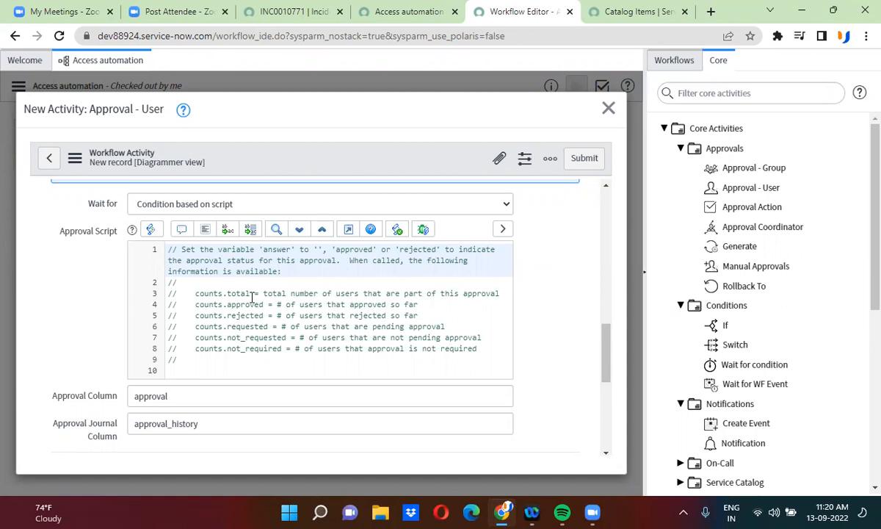
left_click(279, 367)
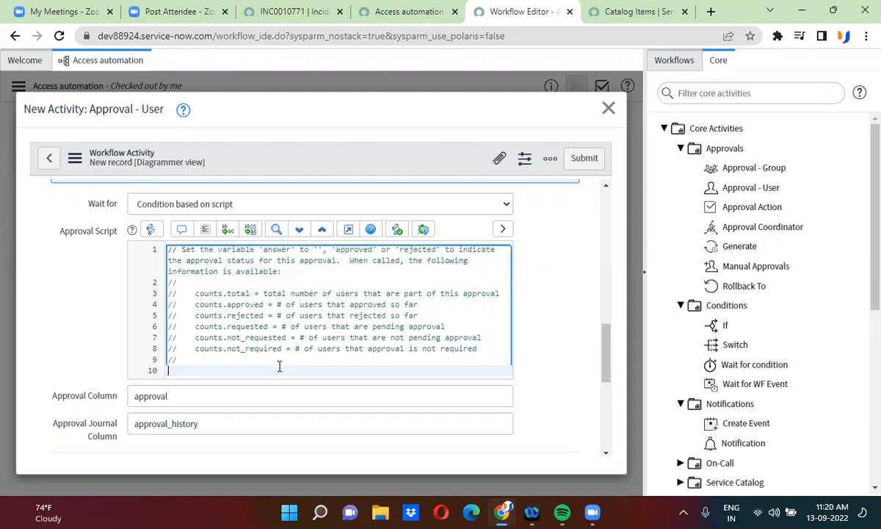
key("Return")
type("if()")
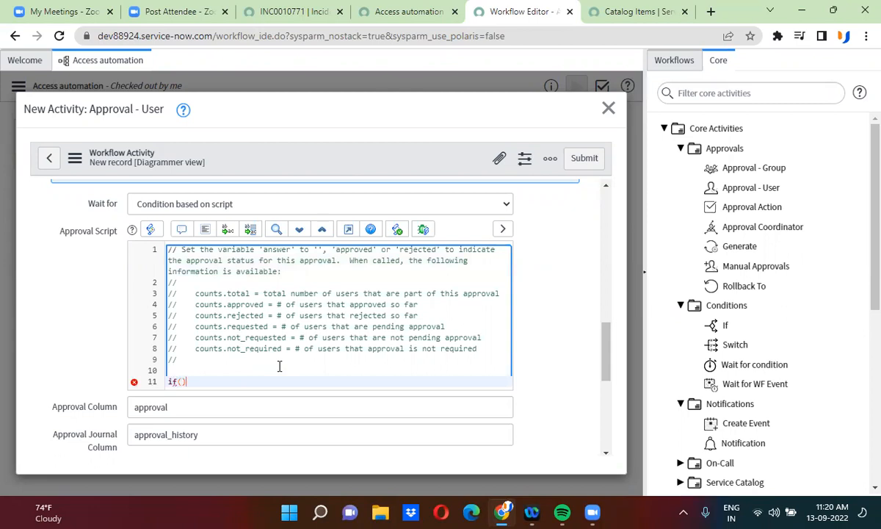
type("{")
key("Return")
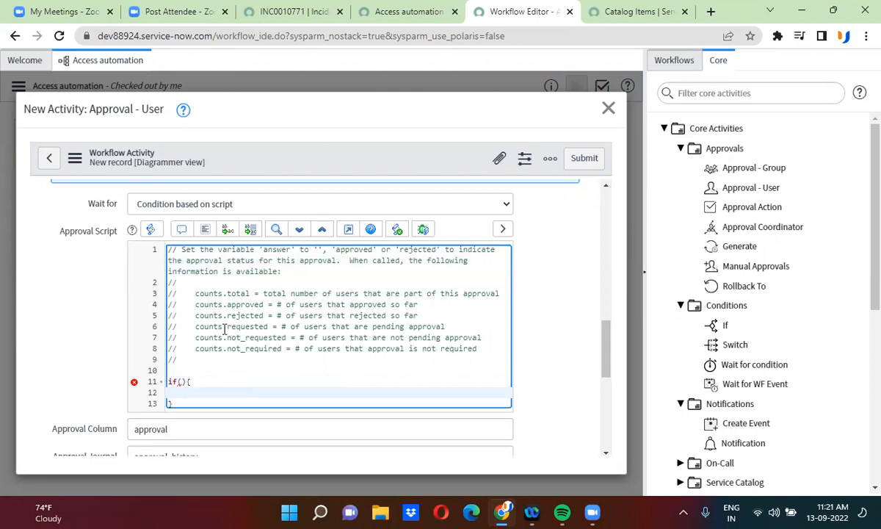
left_click_drag(192, 293, 251, 293)
key("ctrl+c")
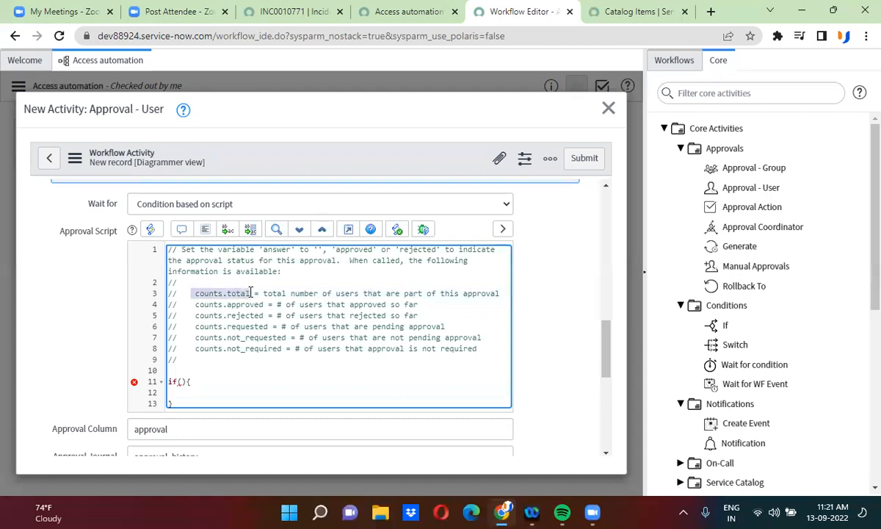
left_click(182, 381)
key("ctrl+v")
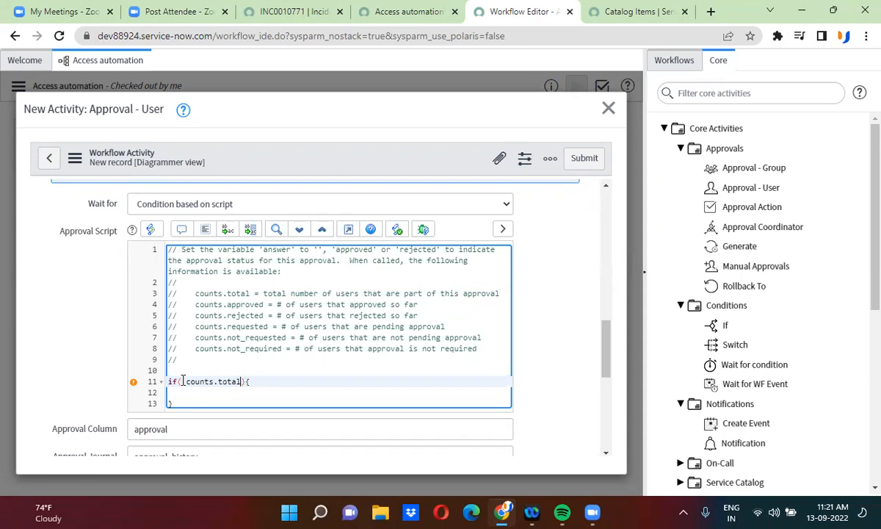
type("%2 == 0")
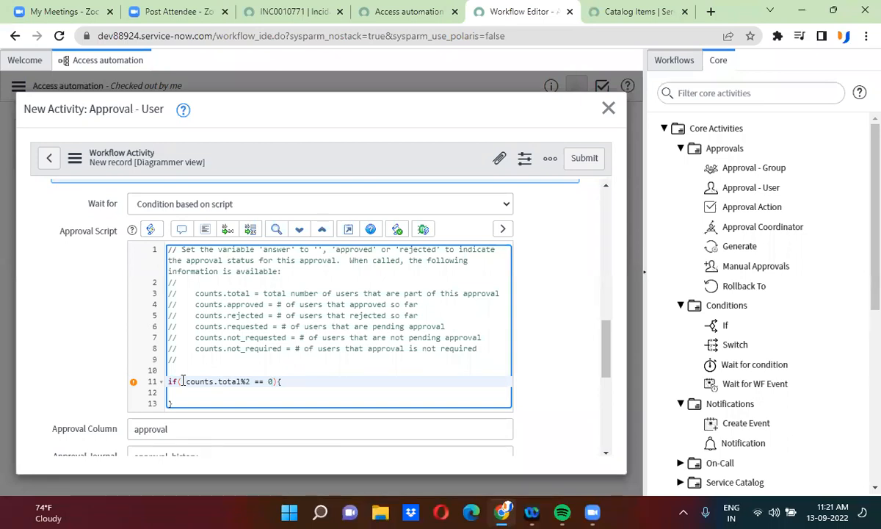
Step: Try counts as the comparison value in the if condition and restore the 0
left_click(183, 381)
double_click(271, 382)
type("counts")
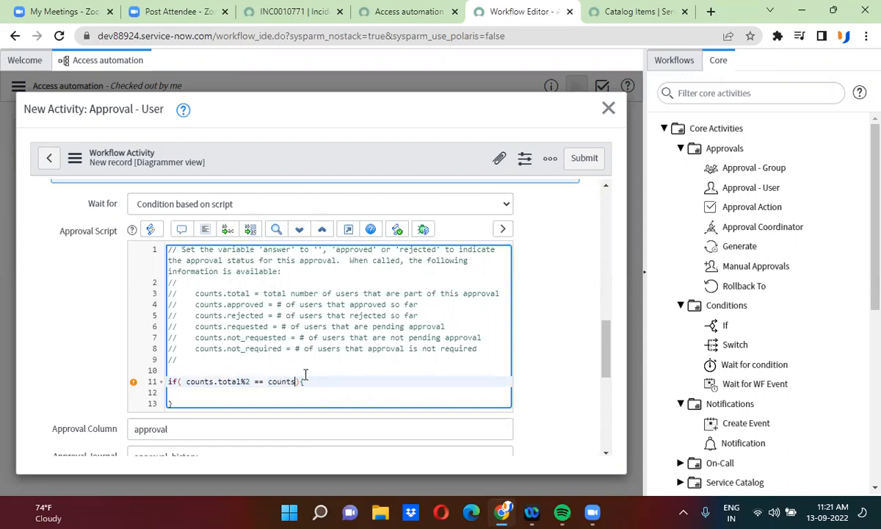
key("BackSpace")
key("BackSpace")
key("BackSpace")
key("BackSpace")
key("BackSpace")
key("BackSpace")
key("BackSpace")
type("0")
Step: Write answer = 'approved'; as the body of the if block in the approval script
left_click(199, 396)
type("answer")
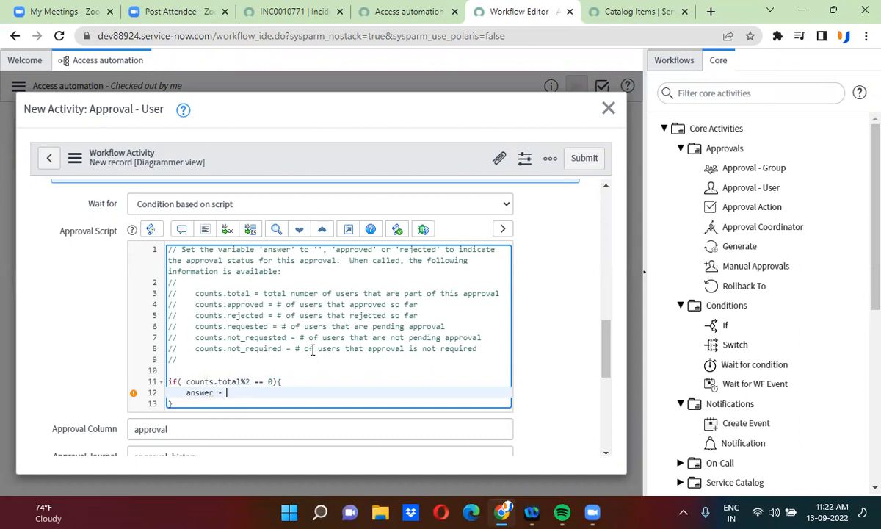
type(" = 'approved';")
Step: Replace the if condition in the approval script with counts.approved == 2, reusing counts.approved from the comments
left_click_drag(194, 304, 266, 304)
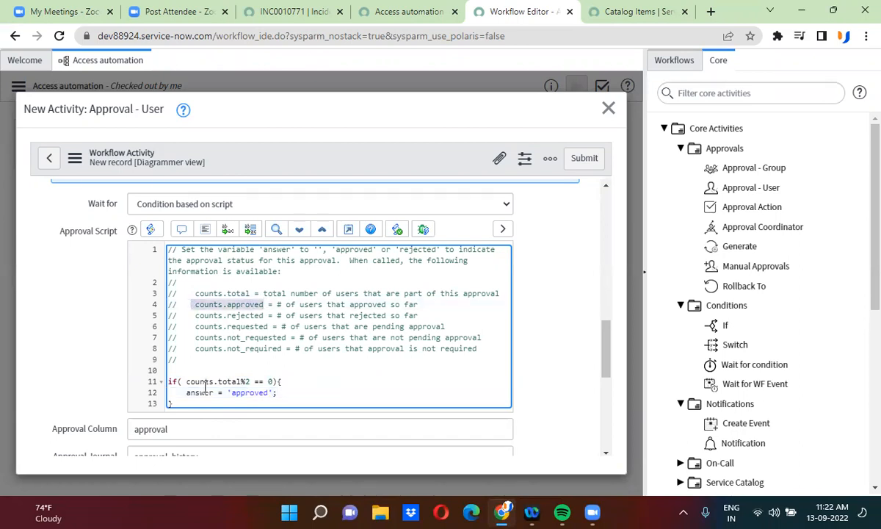
left_click_drag(186, 381, 272, 381)
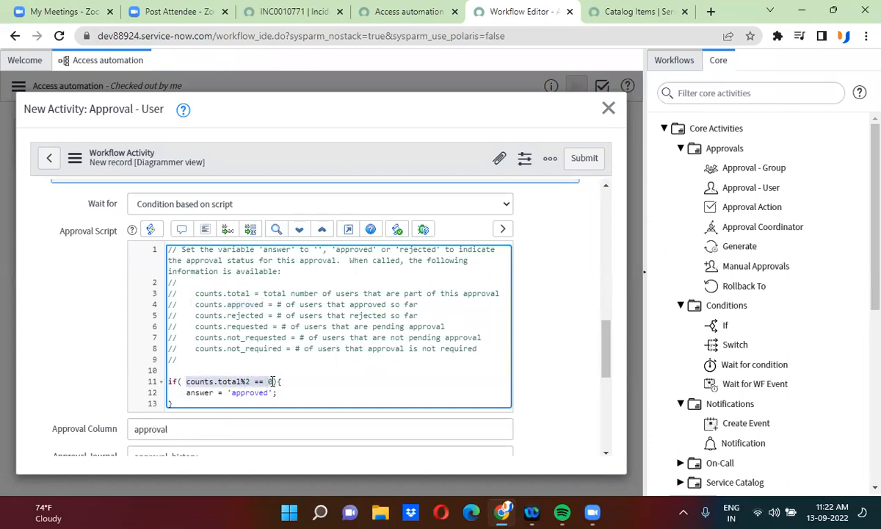
key("ctrl+v")
key("ctrl+v")
key("ctrl+z")
type("== 2")
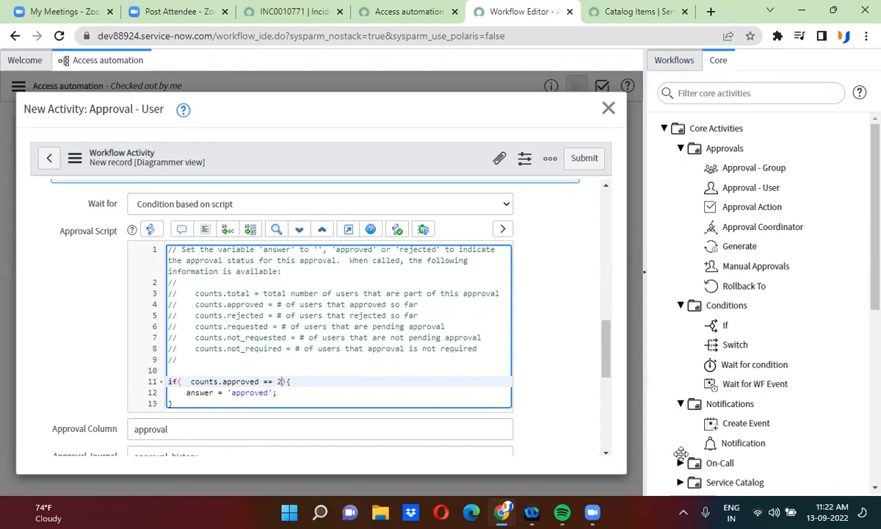
left_click(538, 284)
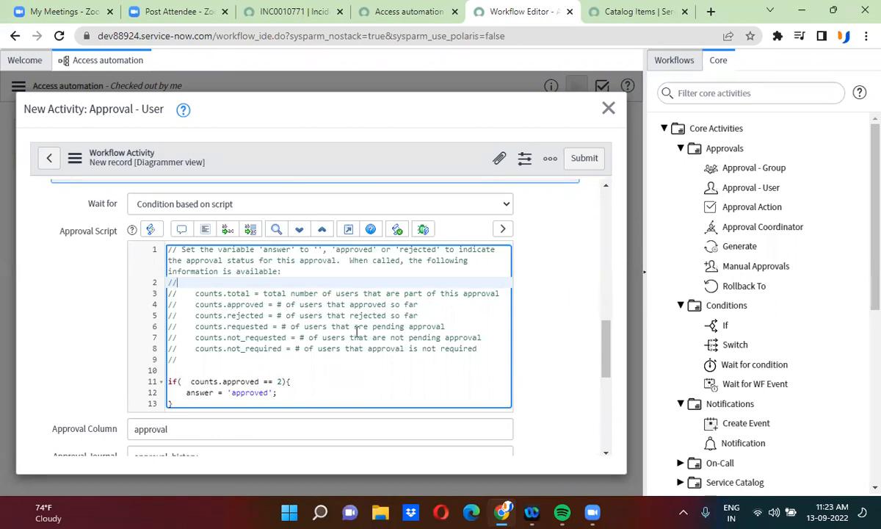
Step: Set Wait for to Anyone to approve and submit the manager approval activity
left_click(270, 205)
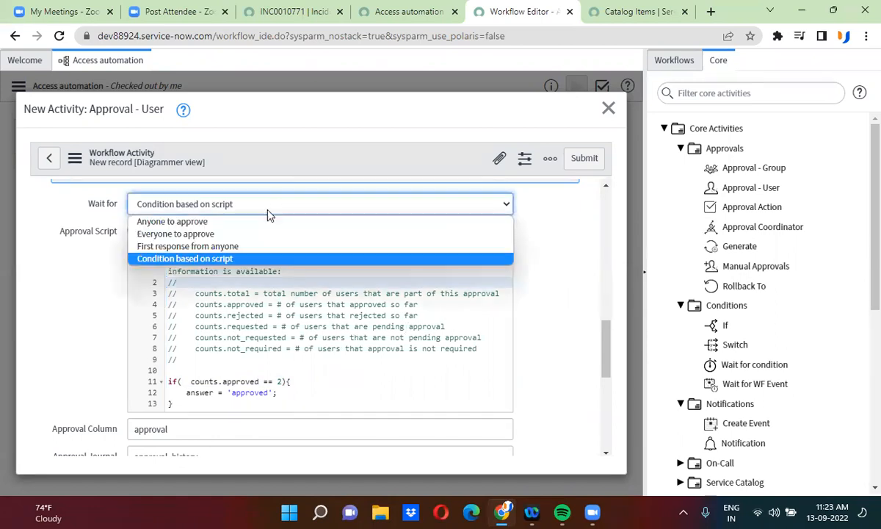
left_click(261, 222)
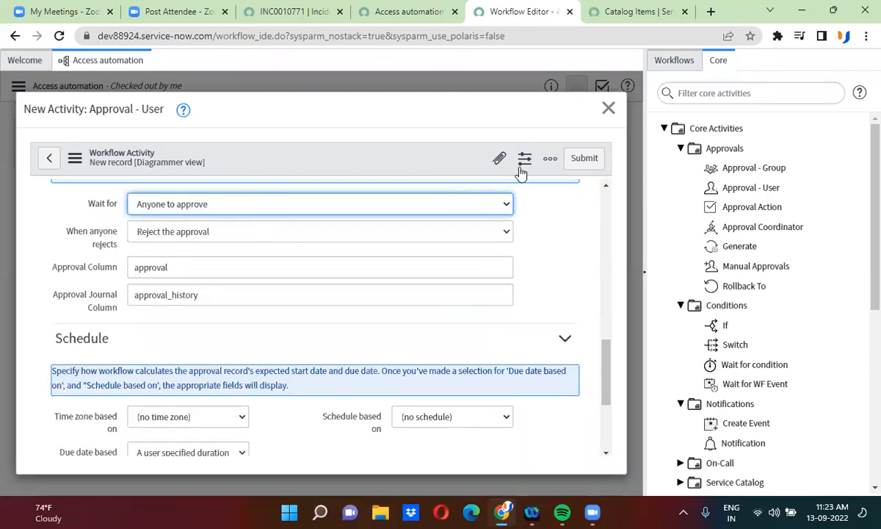
left_click(584, 160)
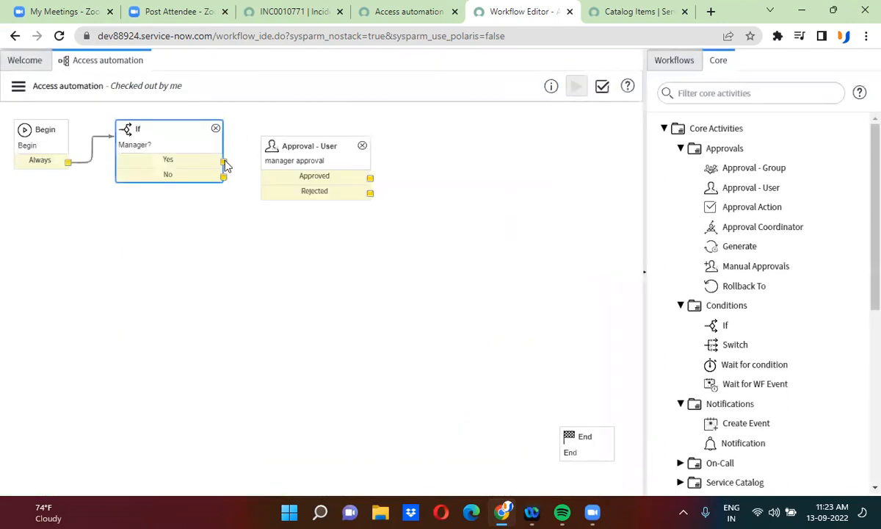
Step: Link the Yes exit of Manager? to the manager approval activity and line that activity up with Manager?
left_click_drag(223, 161, 280, 183)
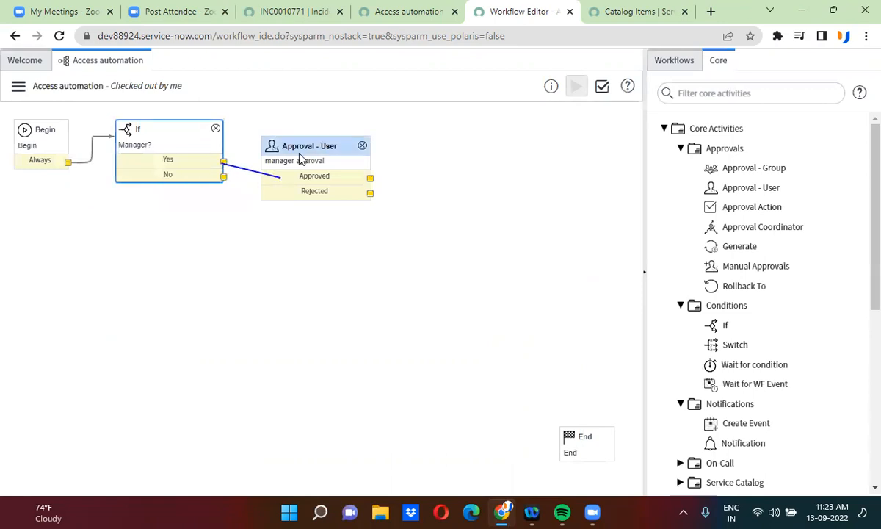
left_click_drag(299, 150, 286, 130)
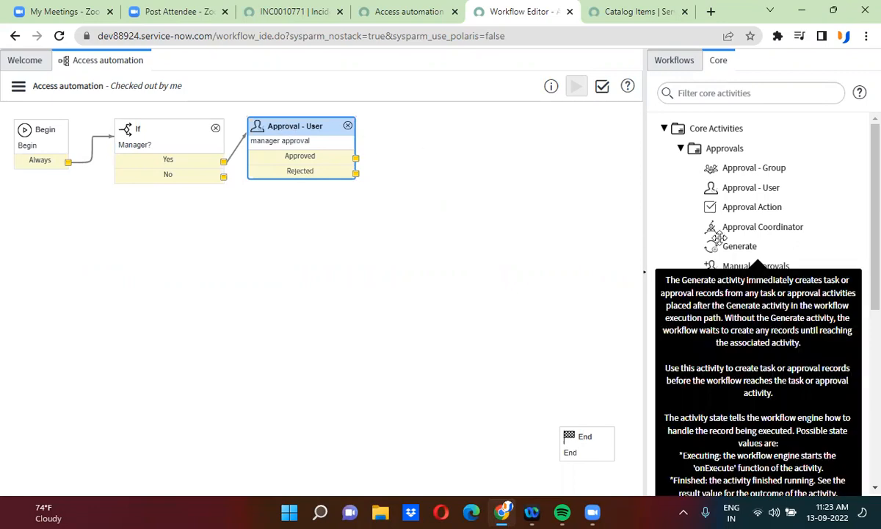
Step: Add an Approval - Group activity to the workflow and name it group approval
left_click_drag(753, 163, 472, 115)
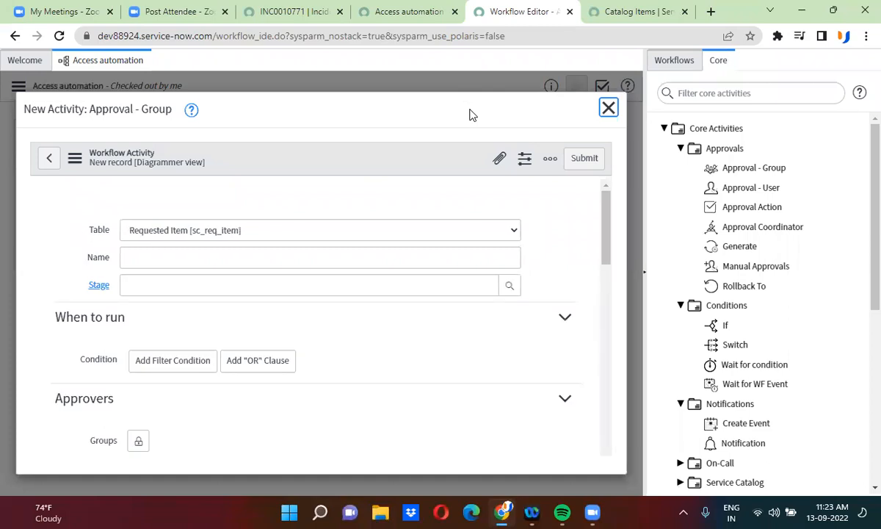
left_click(238, 230)
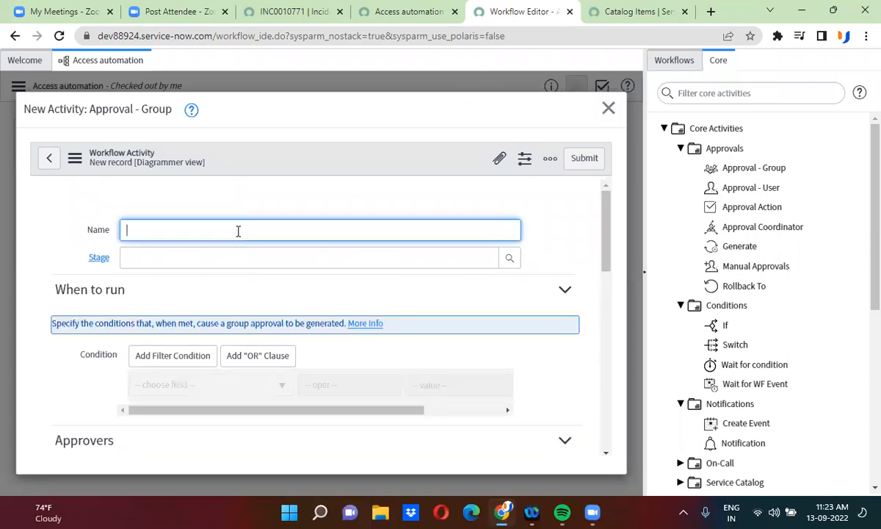
type("gro")
key("BackSpace")
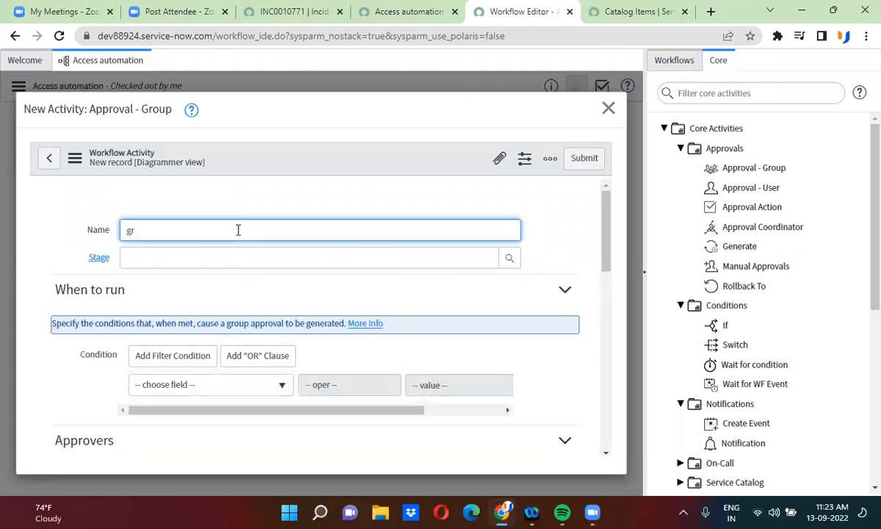
type("oup approval")
Step: Enable Advanced for the approvers and uncomment the var answer = []; and answer.push('id1'); lines in the additional groups script
left_click_drag(606, 234, 599, 305)
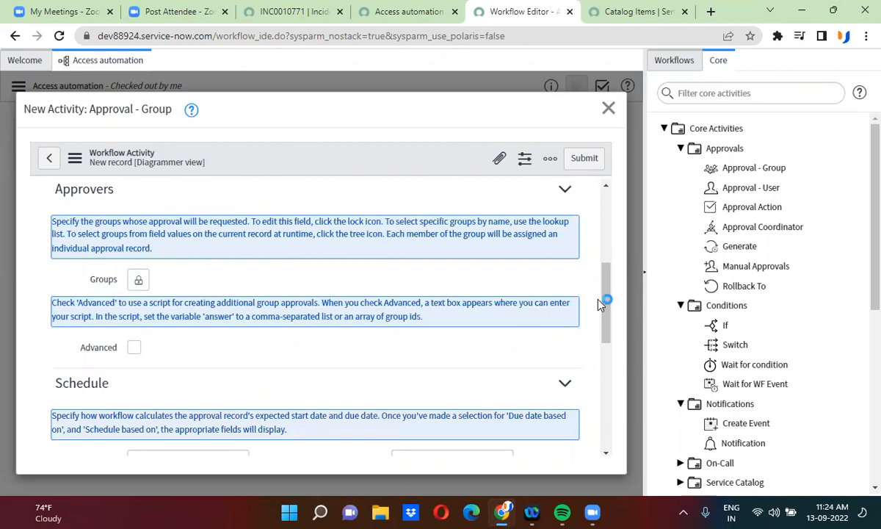
left_click(135, 348)
scroll(299, 341, "down", 2)
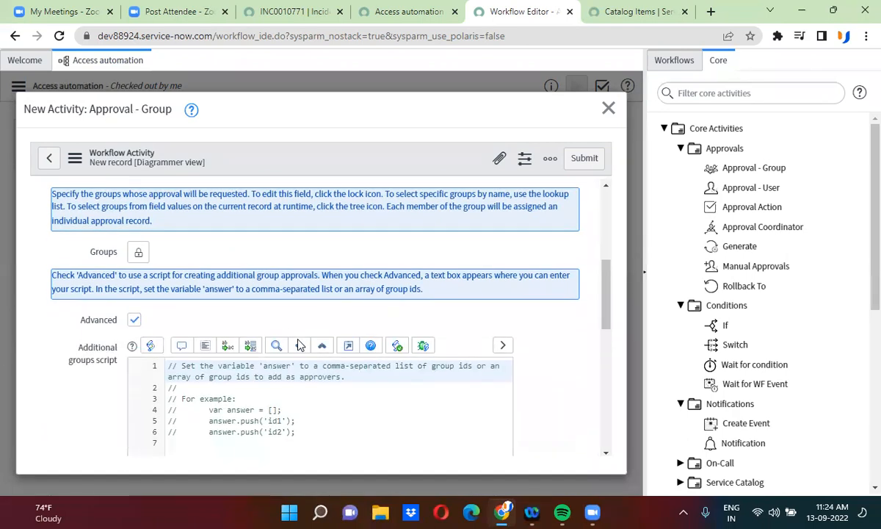
left_click_drag(169, 300, 299, 310)
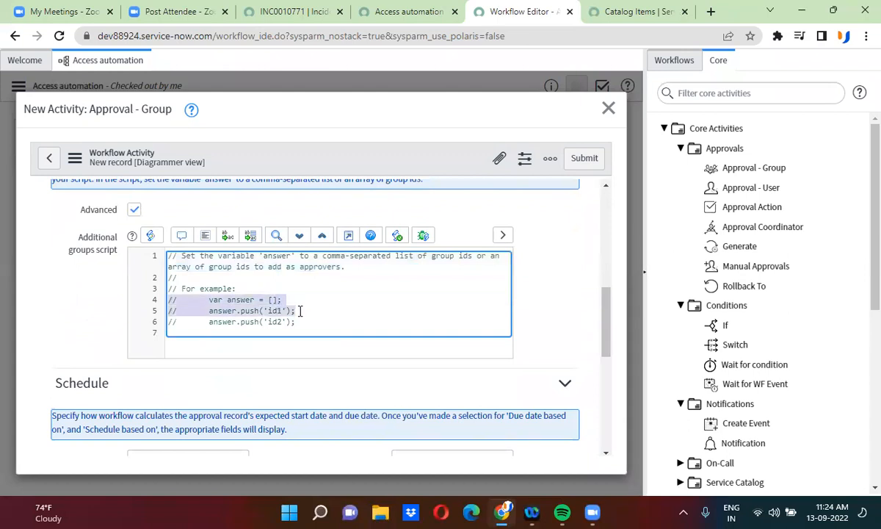
left_click(182, 235)
Step: Copy the sys_id of the ServiceNow Developers group from the sys_user_group list as the replacement for the 'id1' placeholder
left_click(260, 311)
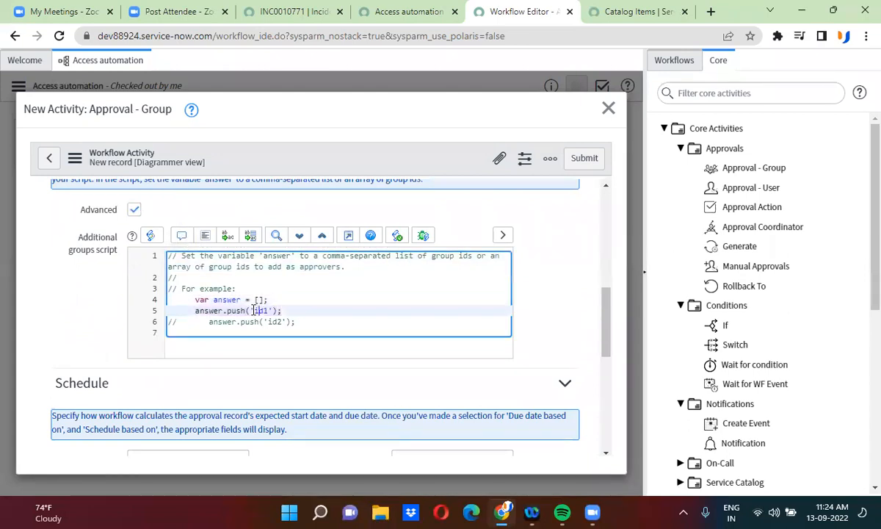
left_click_drag(251, 310, 274, 310)
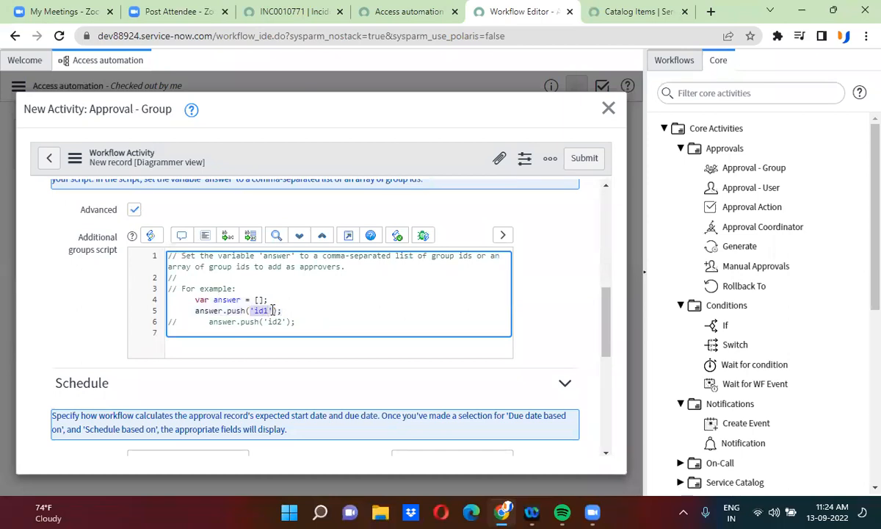
left_click(293, 11)
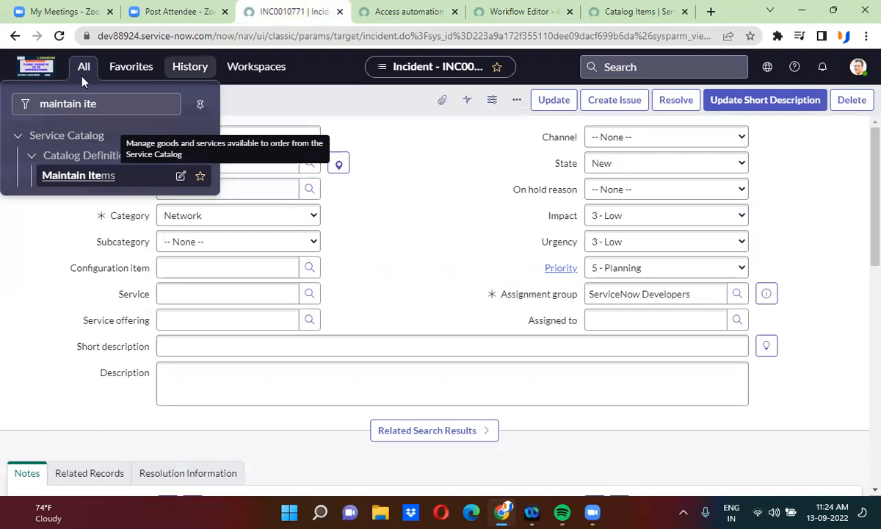
triple_click(87, 103)
type("s")
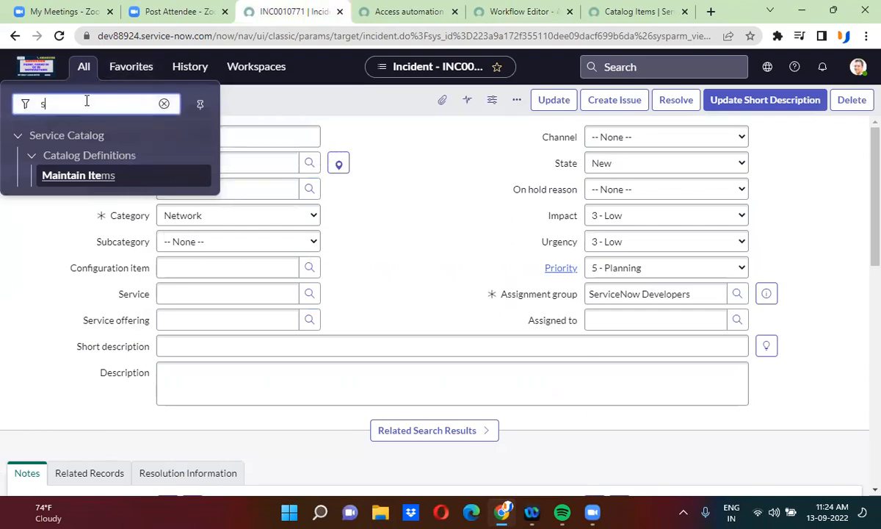
type("ys_use")
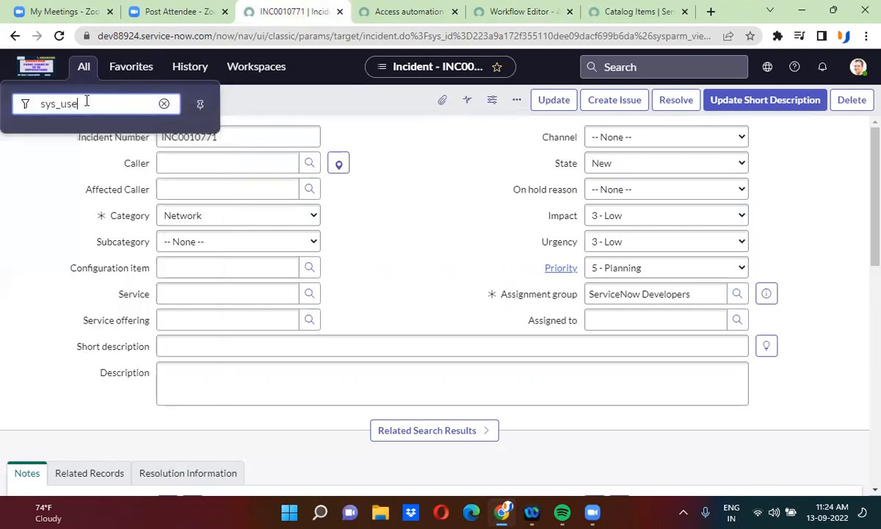
type("r_group.LIST")
key("Return")
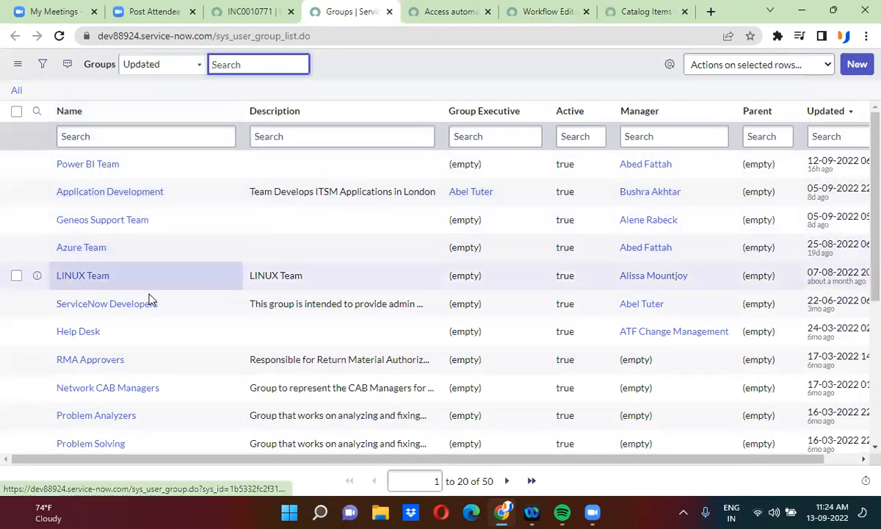
right_click(175, 312)
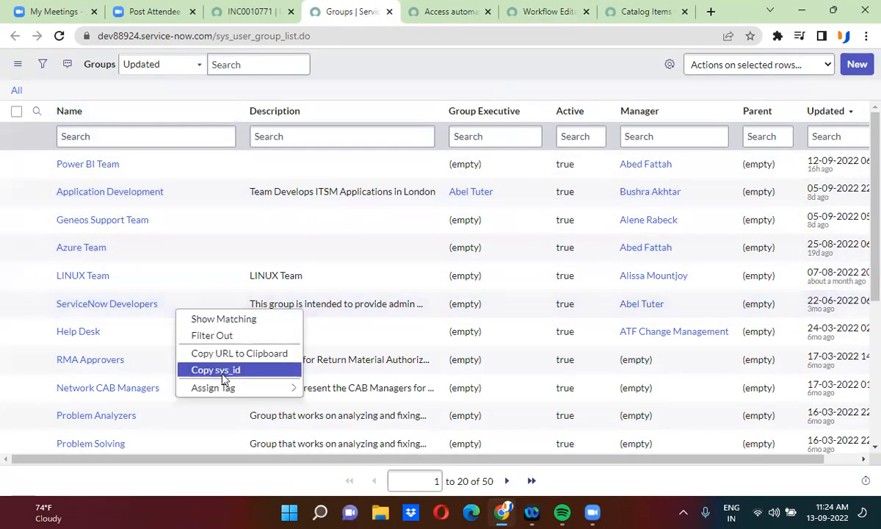
key("Return")
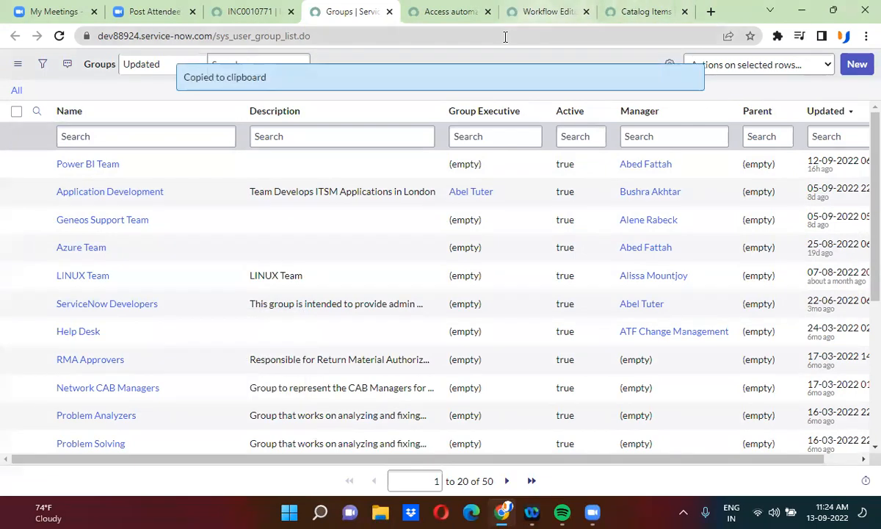
Step: Replace id1 in the answer.push line of the additional groups script with the copied ServiceNow Developers sys_id
left_click(533, 10)
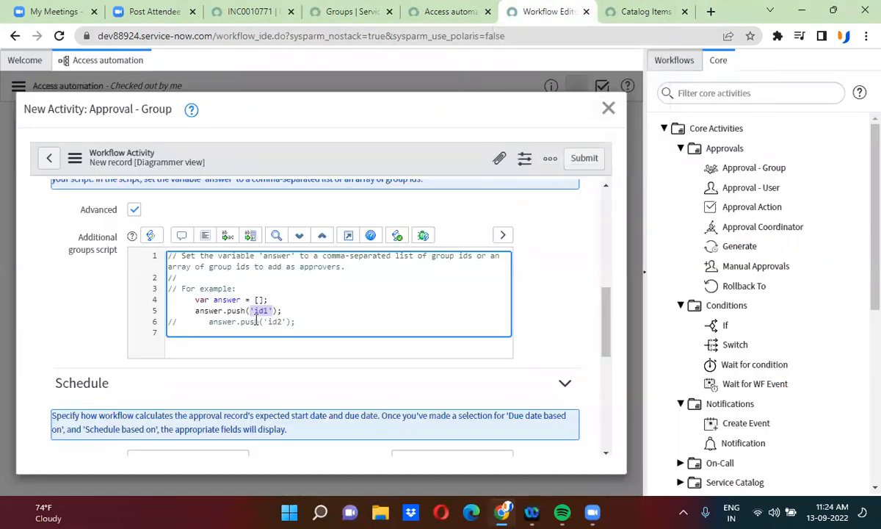
left_click(221, 270)
left_click(260, 311)
double_click(261, 311)
key("ctrl+v")
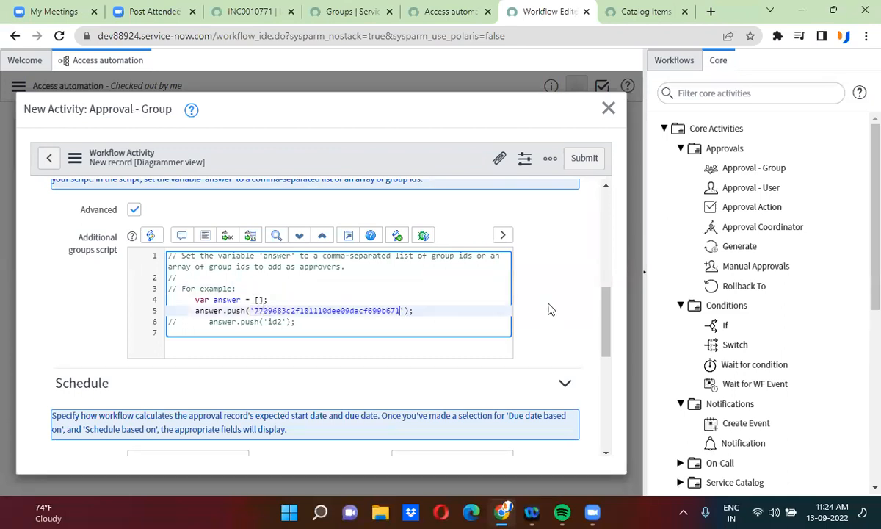
left_click(573, 246)
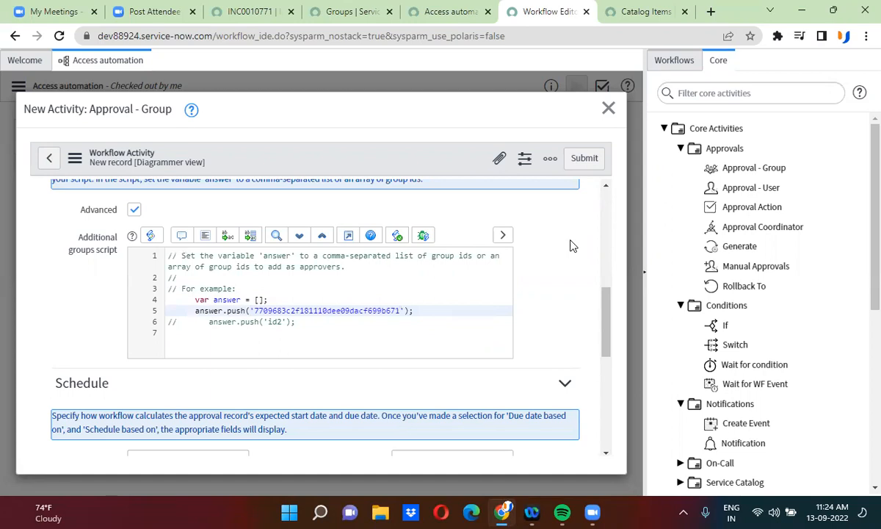
Step: Unlock the approvers' Groups field, add Application Development and lock the field again
scroll(572, 245, "up", 5)
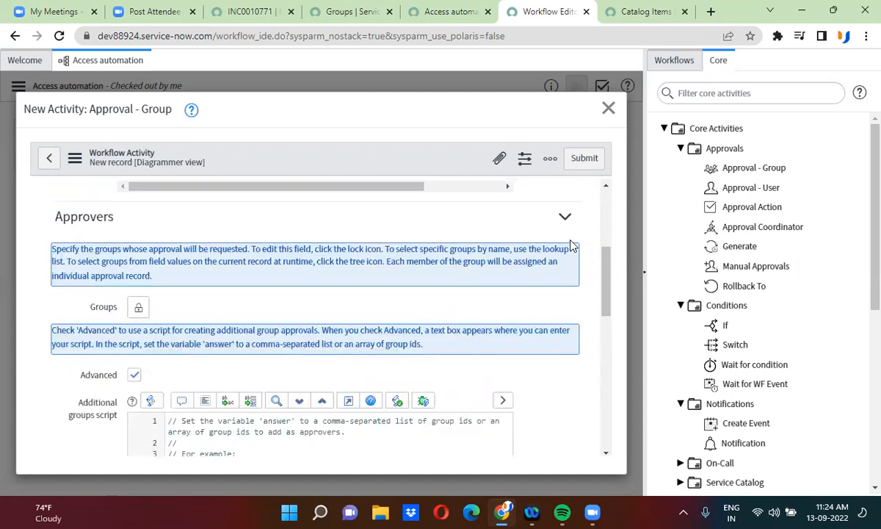
left_click(146, 303)
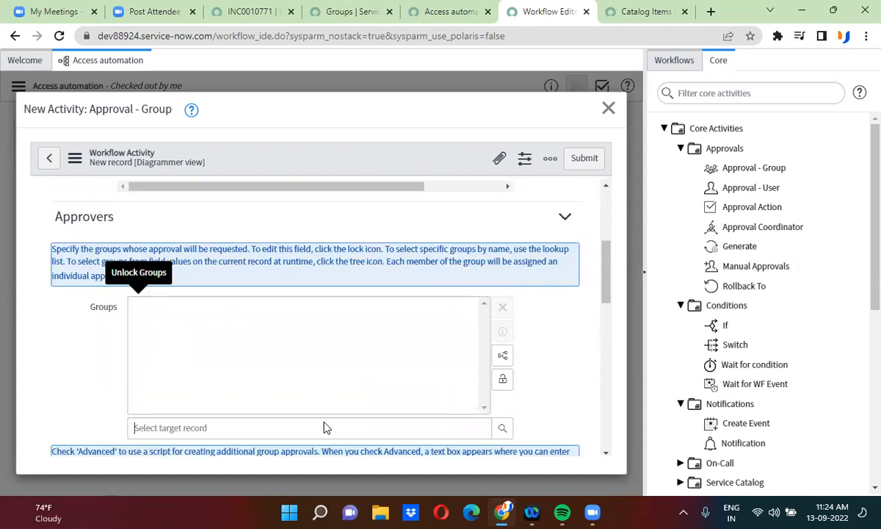
left_click(257, 430)
type("app")
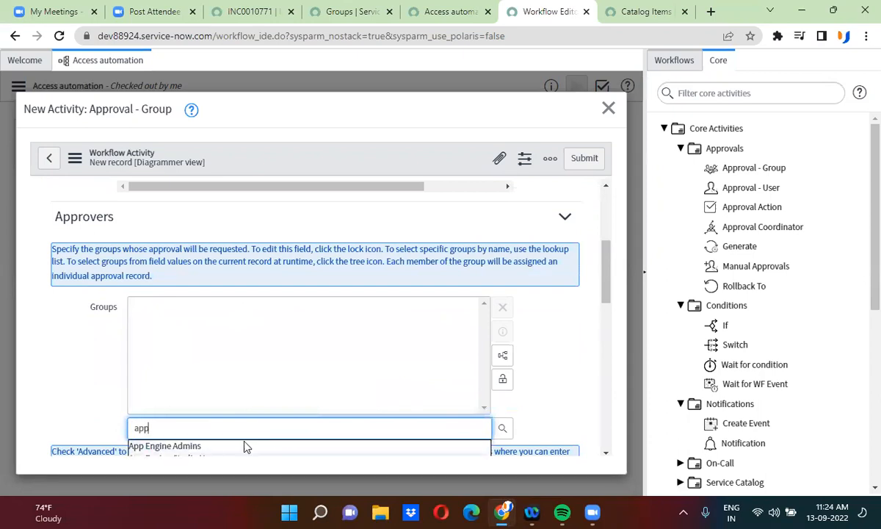
scroll(606, 285, "down", 2)
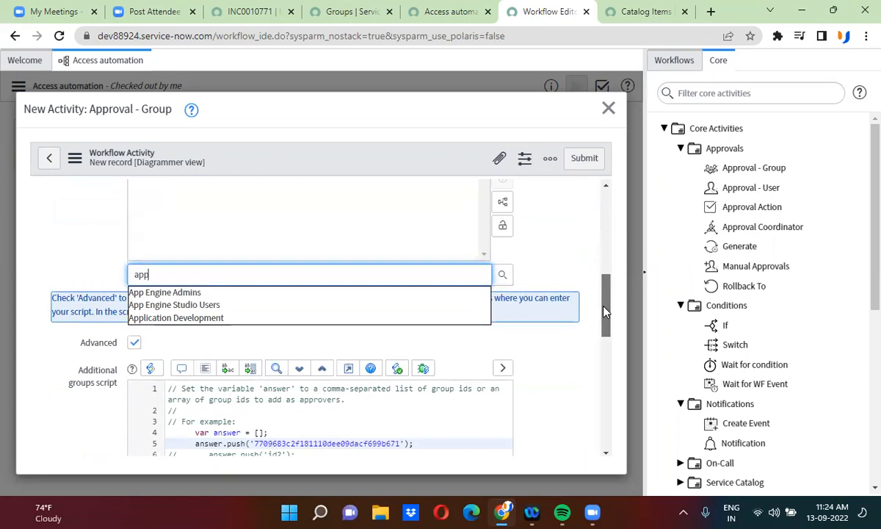
key("BackSpace")
key("BackSpace")
key("BackSpace")
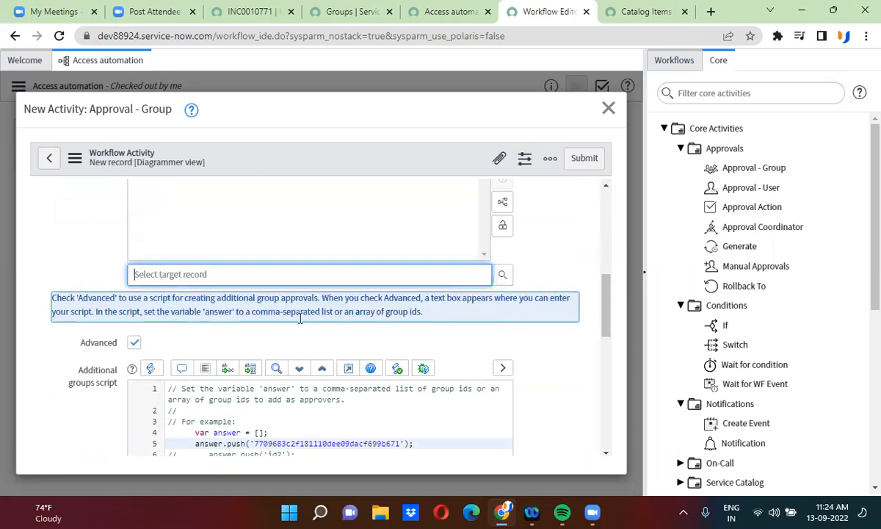
left_click(503, 228)
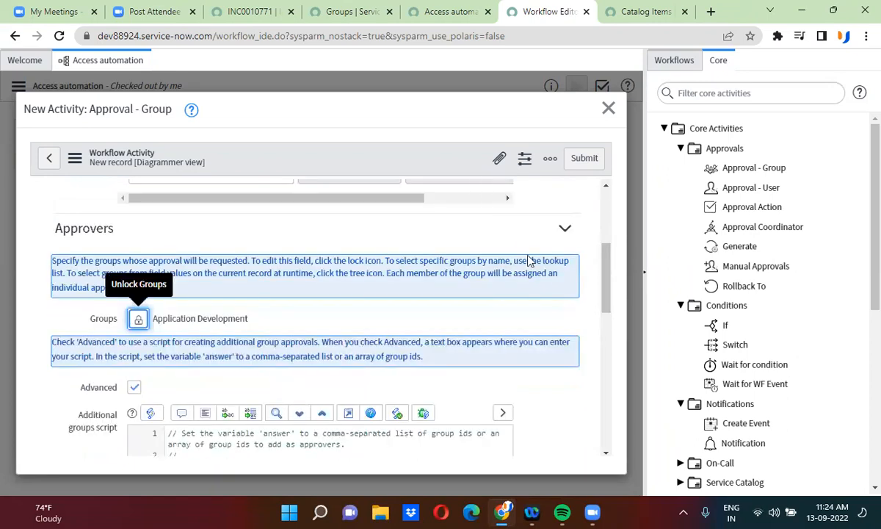
Step: Set the group approval's Wait for condition to Condition based on script
scroll(374, 309, "down", 4)
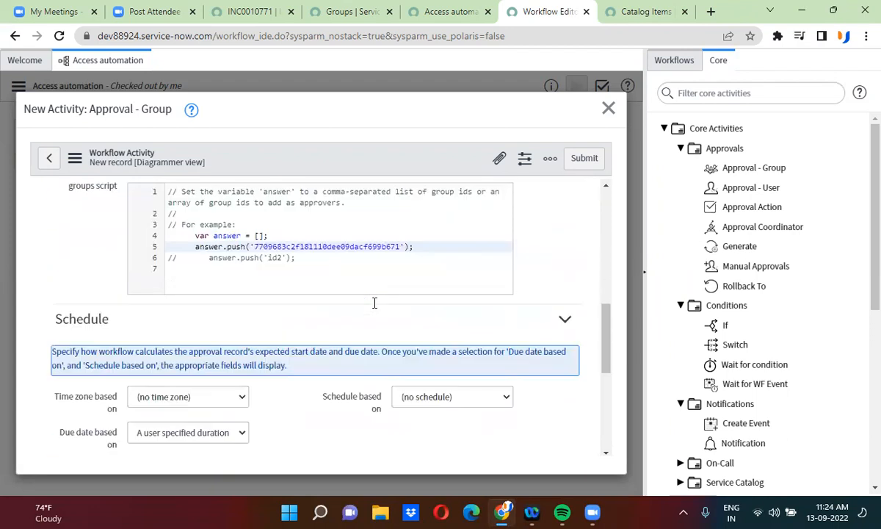
scroll(374, 308, "down", 3)
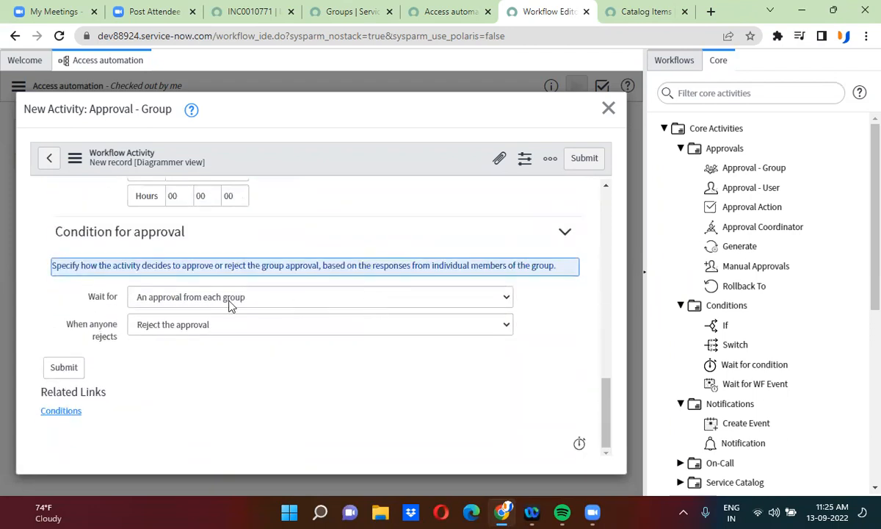
left_click(197, 298)
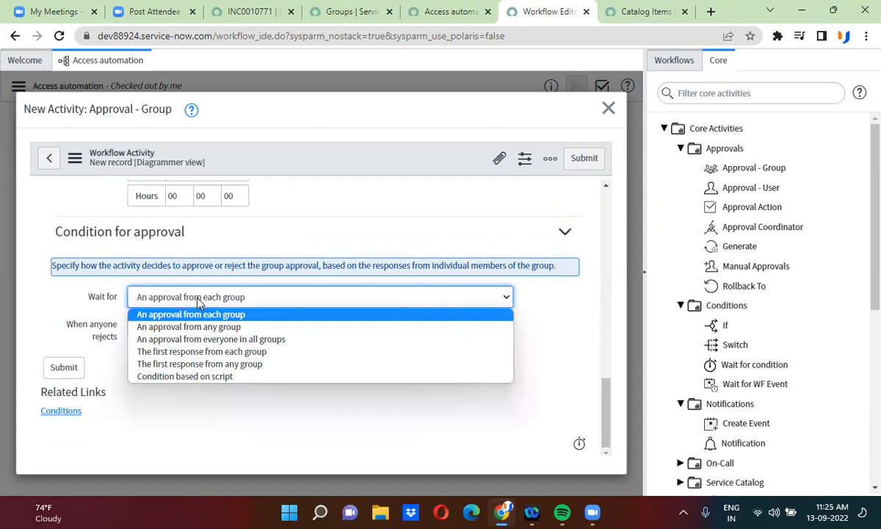
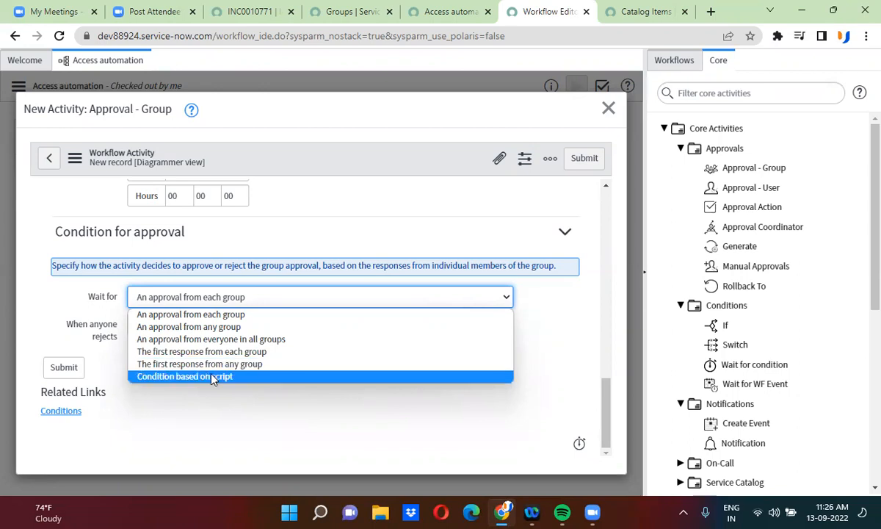
left_click(213, 378)
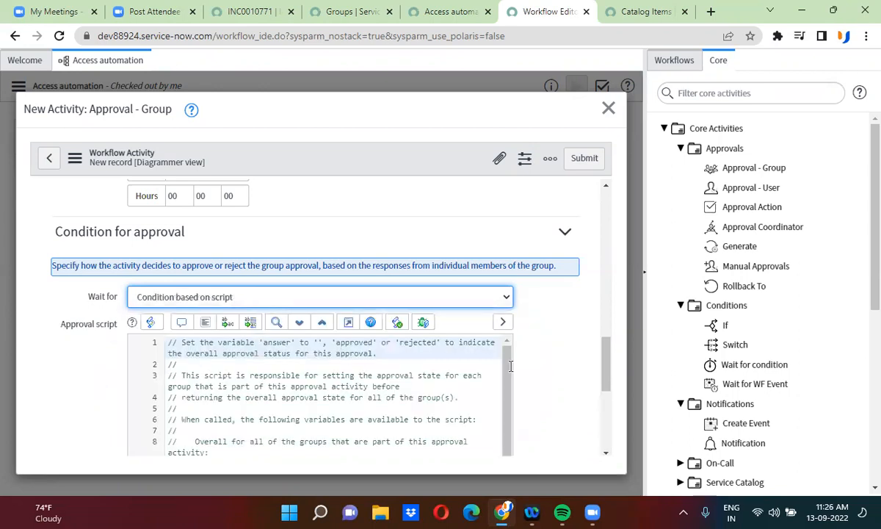
Step: Examine the group approval script's comments on the counts and groups variables and the available Wait for options
scroll(576, 383, "down", 3)
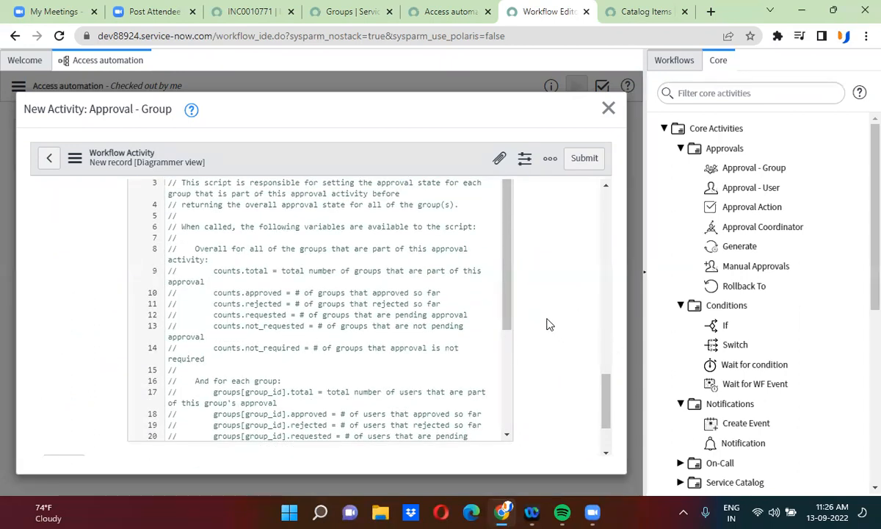
left_click(546, 283)
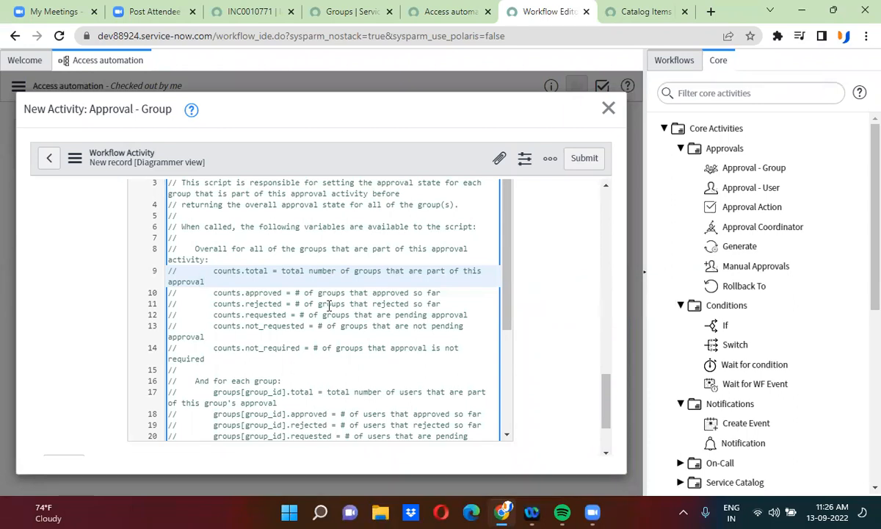
left_click_drag(507, 296, 504, 348)
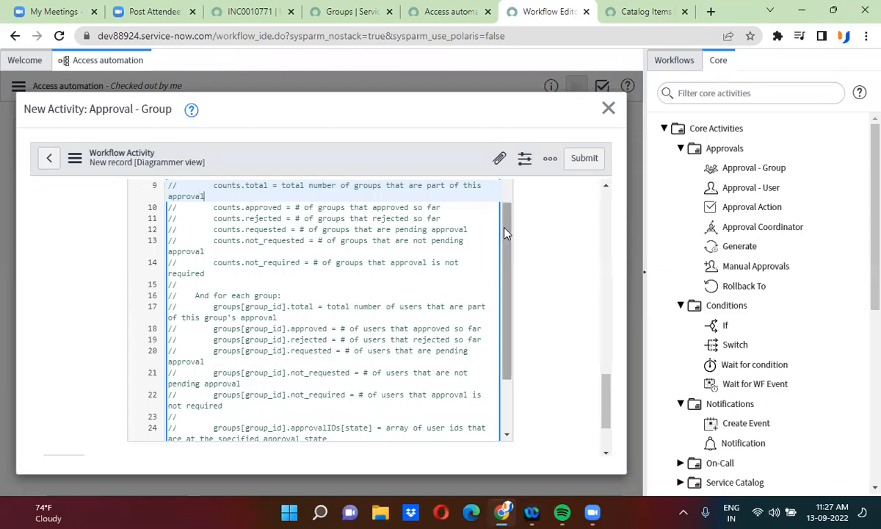
left_click_drag(505, 232, 514, 143)
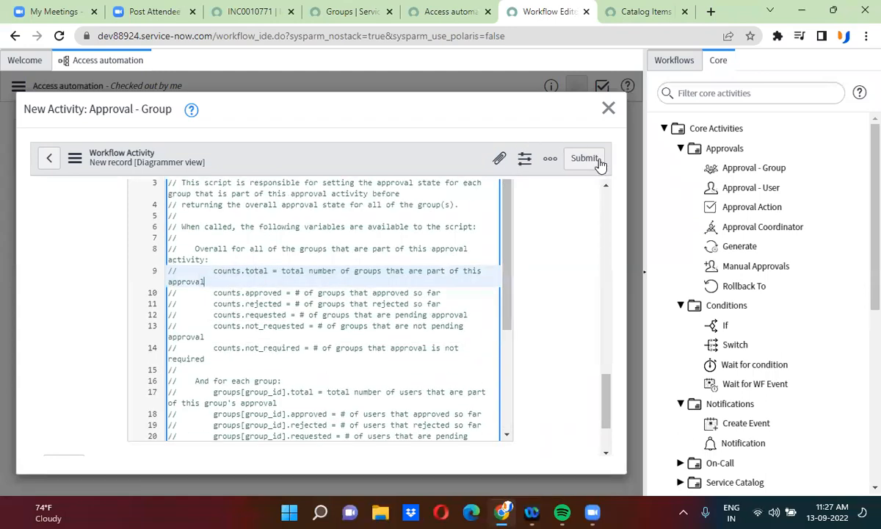
scroll(607, 198, "up", 3)
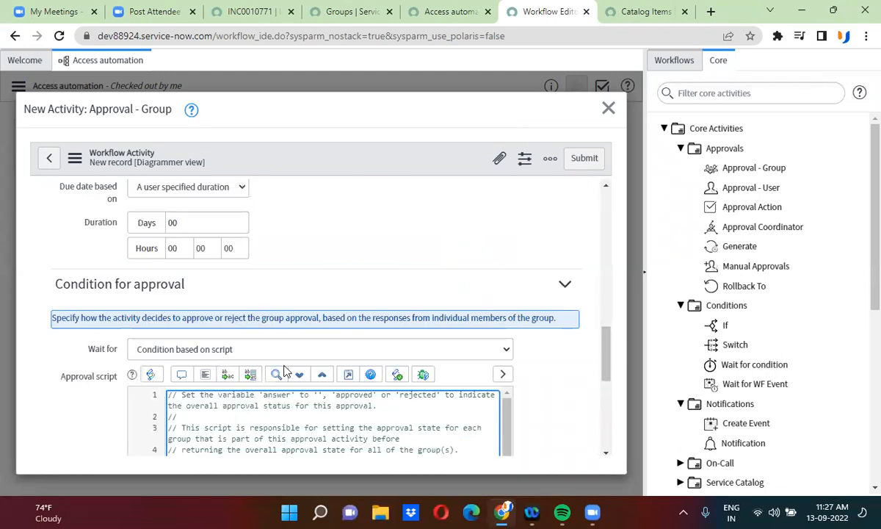
left_click(194, 353)
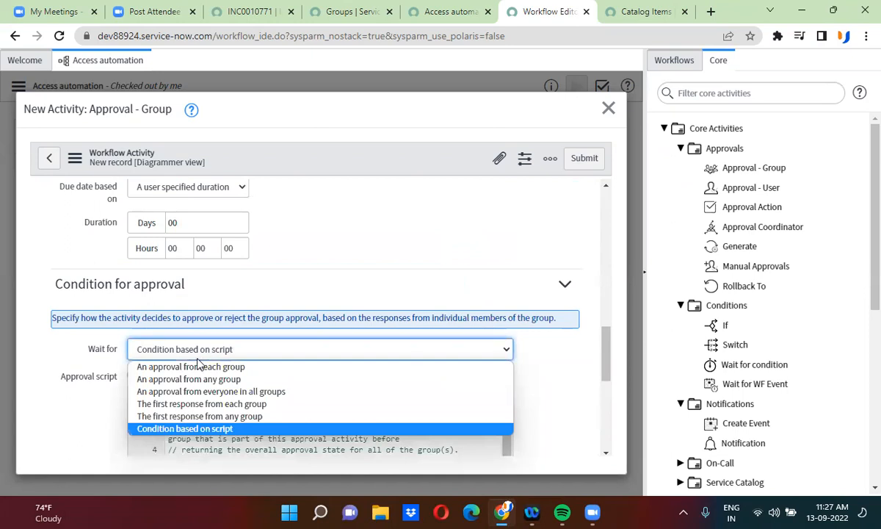
left_click(287, 342)
scroll(359, 317, "down", 1)
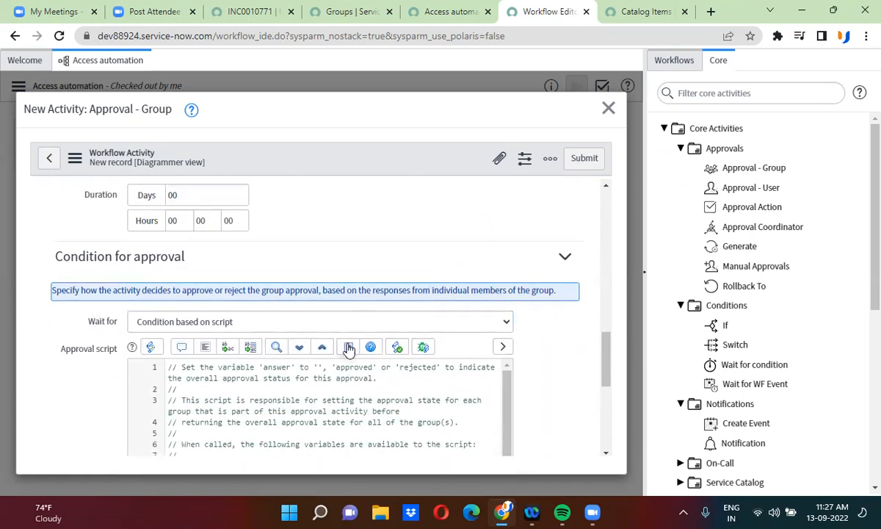
left_click(348, 347)
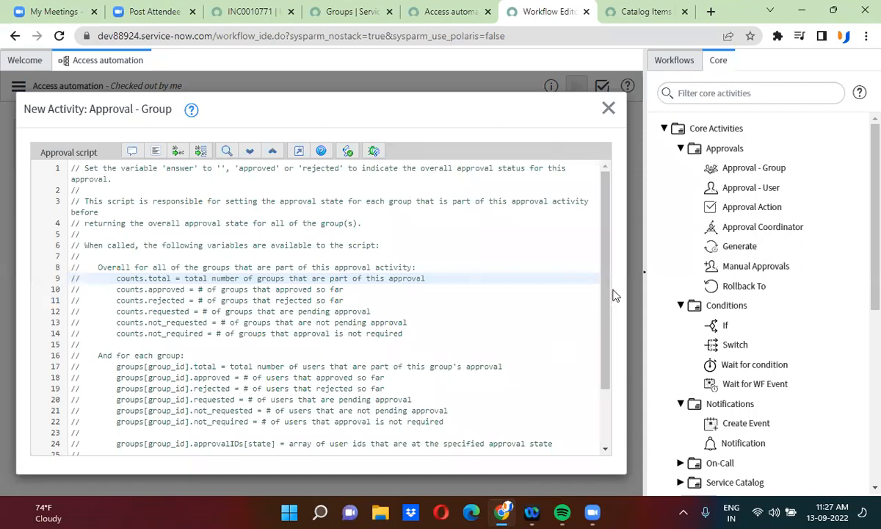
left_click_drag(606, 288, 608, 411)
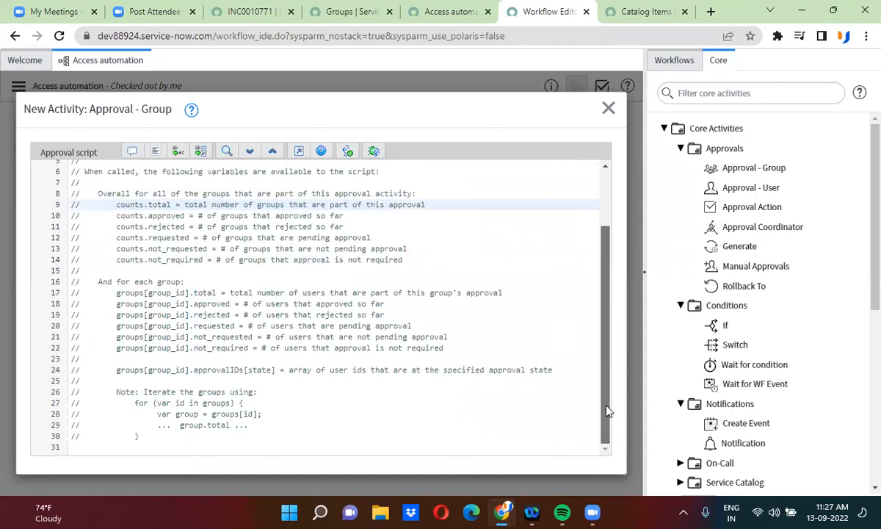
left_click(160, 444)
key("Return")
key("Return")
key("Return")
key("Return")
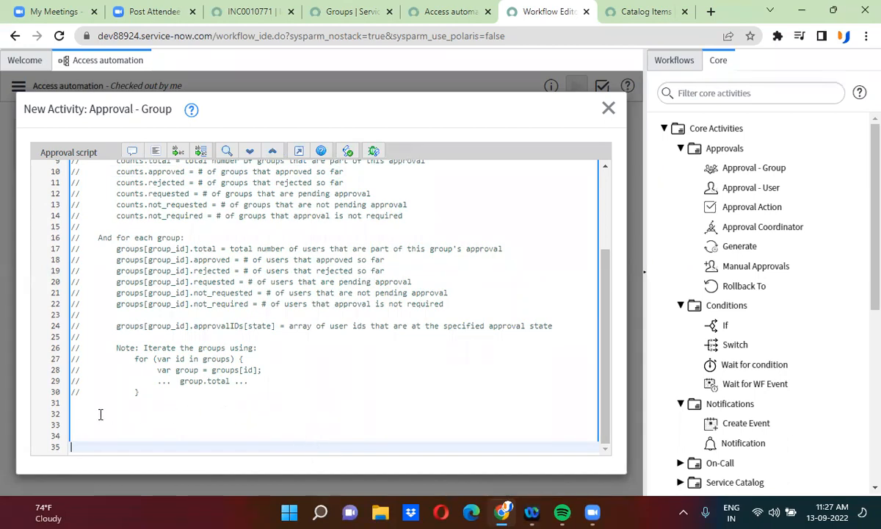
key("ctrl+a")
key("BackSpace")
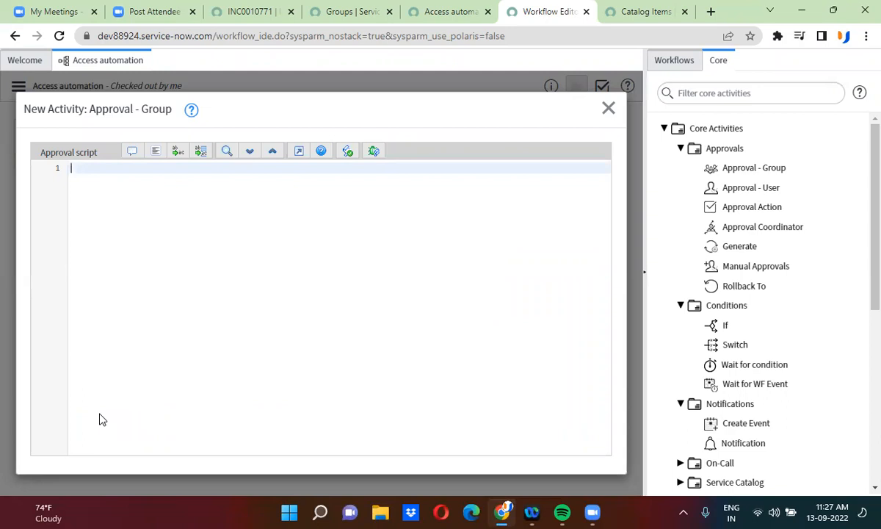
key("ctrl+z")
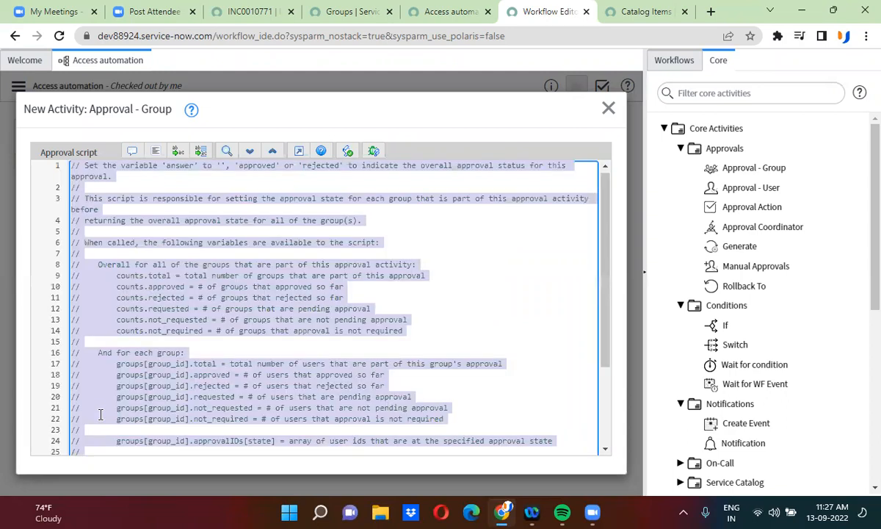
left_click(249, 331)
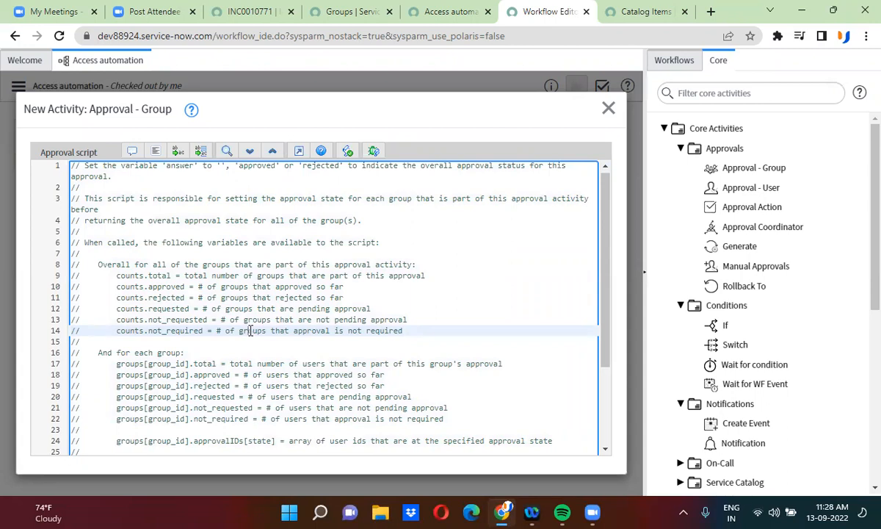
left_click(298, 151)
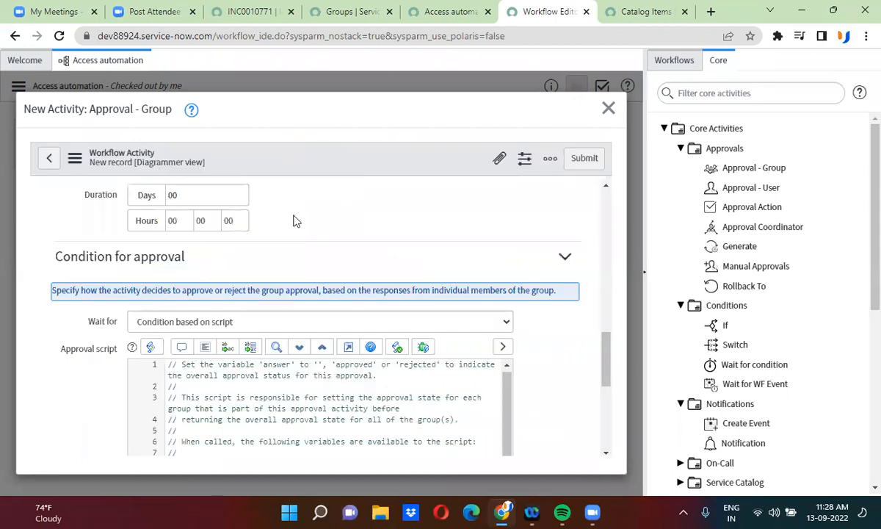
Step: Set the group approval's Wait for condition to An approval from each group, submit it, and connect the manager approval's Approved output to it
left_click(200, 321)
left_click(200, 338)
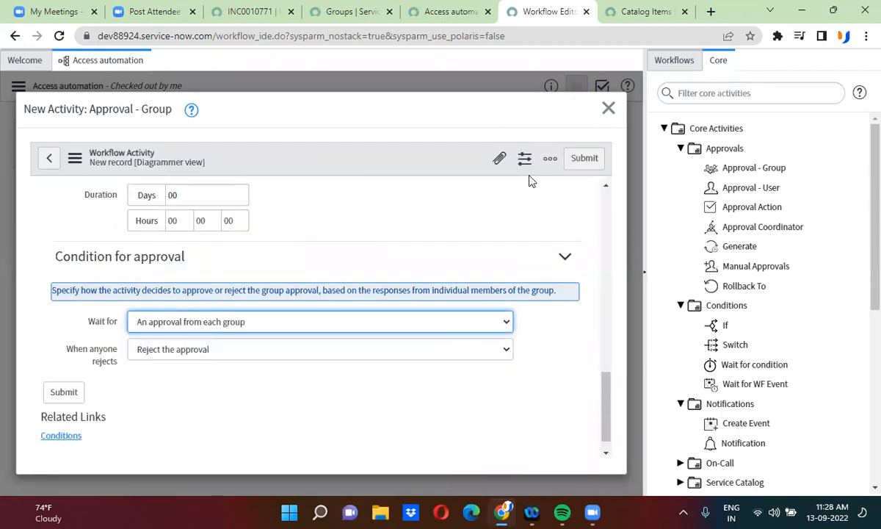
left_click(590, 157)
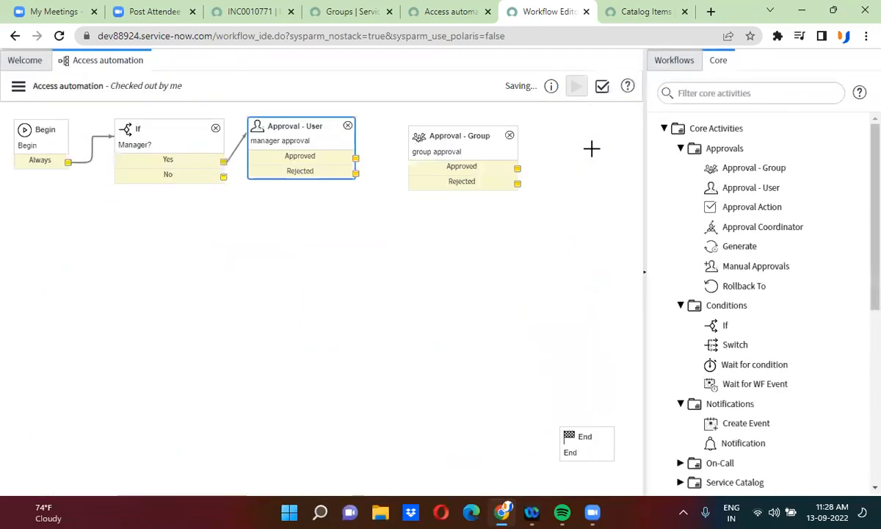
left_click_drag(356, 158, 420, 165)
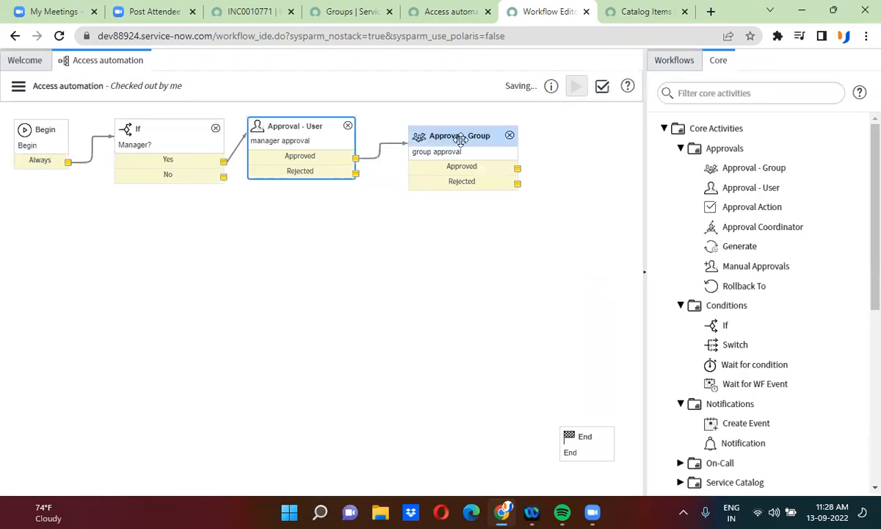
left_click_drag(461, 141, 439, 119)
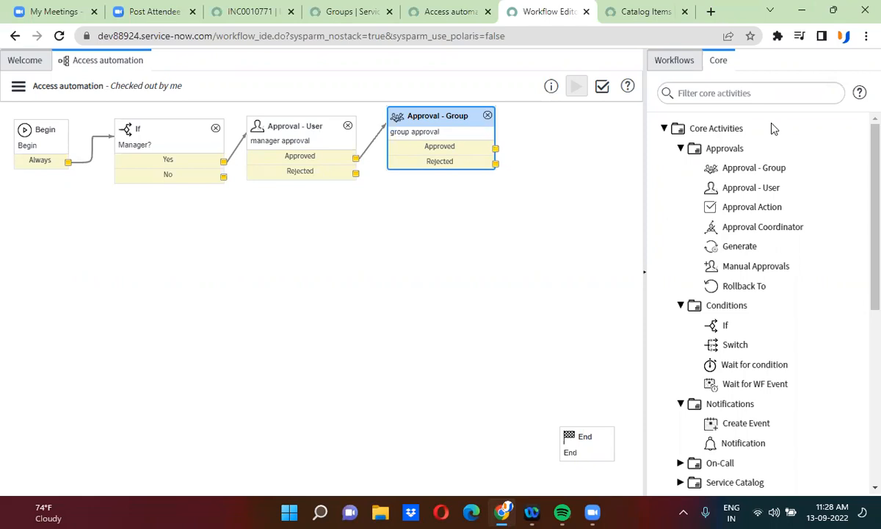
Step: Add a Rollback To activity named Rollback, linking the manager approval's Rejected output to it and its Always output back to the manager approval
left_click(681, 94)
type("roll")
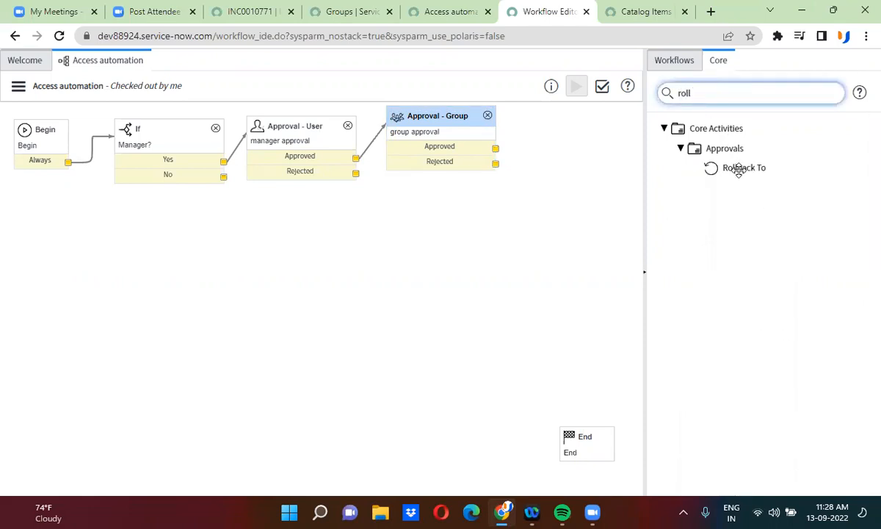
left_click_drag(740, 169, 366, 199)
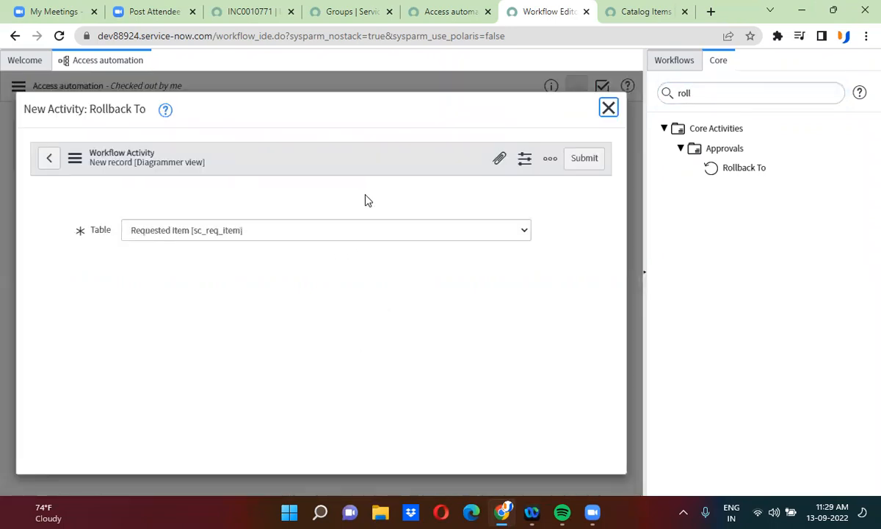
type("R")
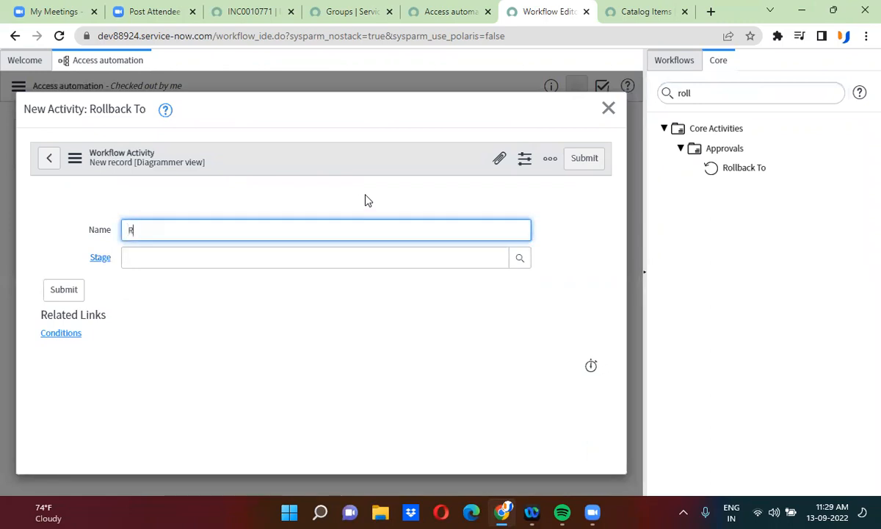
type("ollback")
left_click(584, 163)
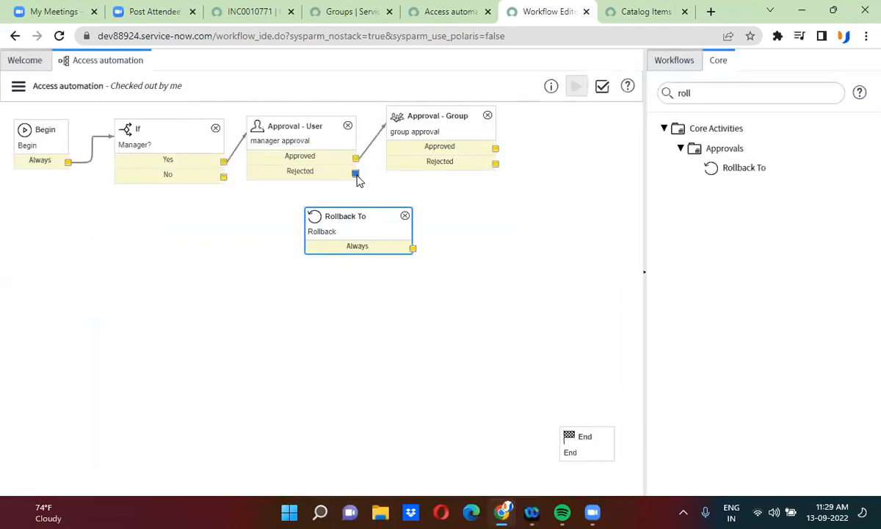
left_click_drag(355, 173, 409, 240)
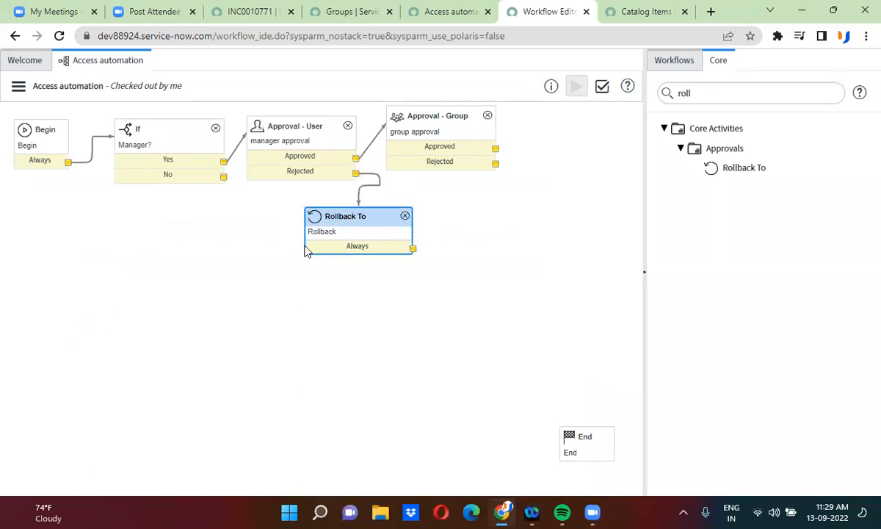
left_click_drag(413, 249, 260, 159)
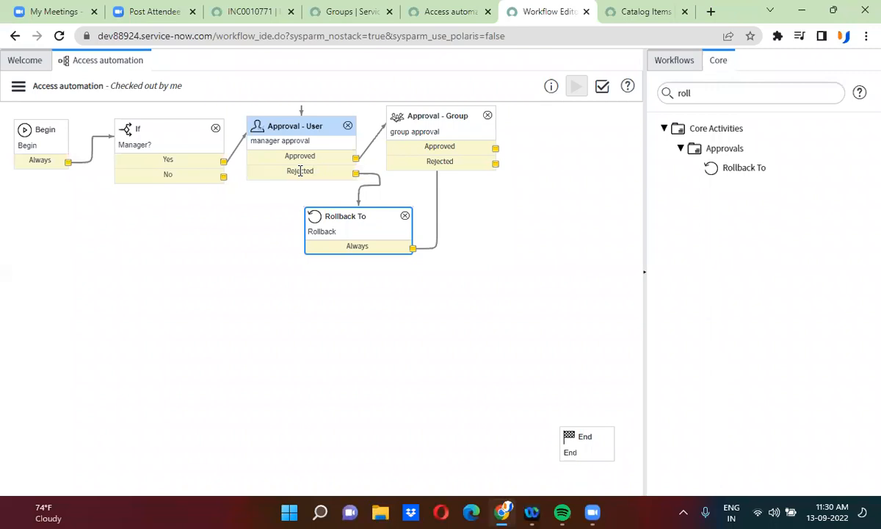
Step: Add a Turnstile activity named Turnstile with 3 allowed iterations below the Rollback activity
double_click(686, 92)
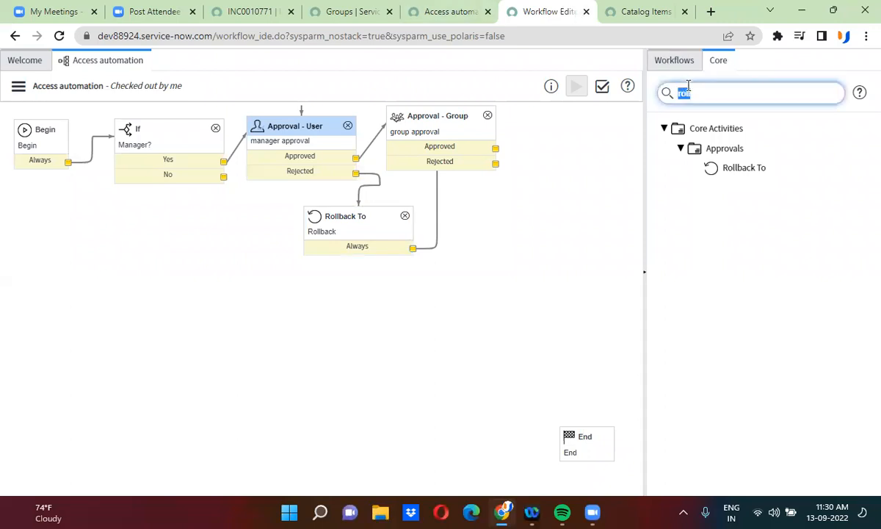
type("turn")
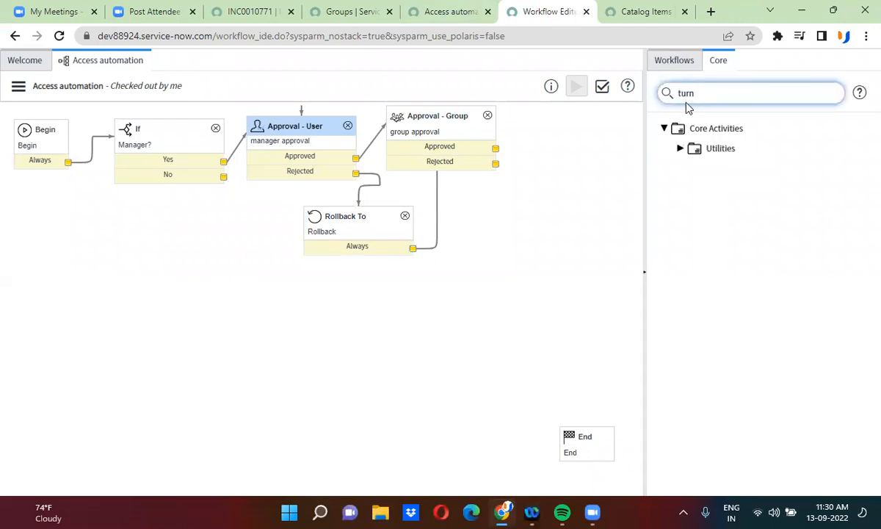
left_click(681, 149)
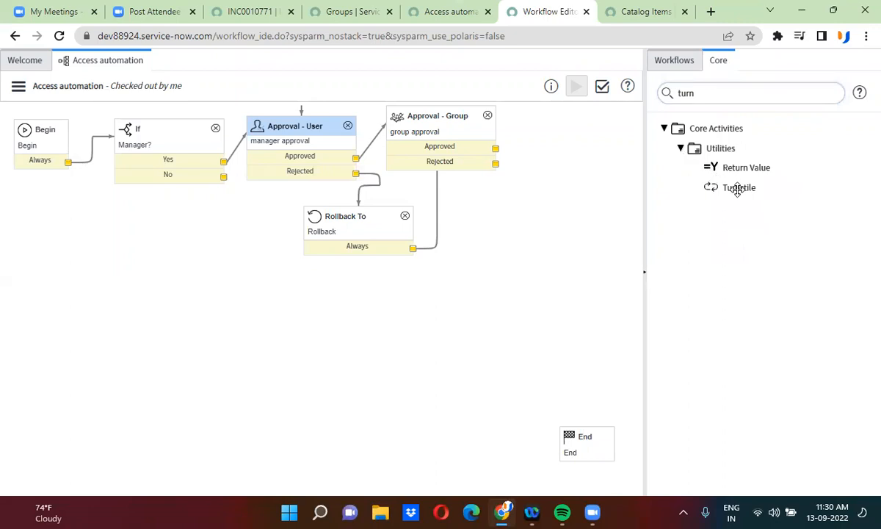
left_click_drag(737, 188, 303, 308)
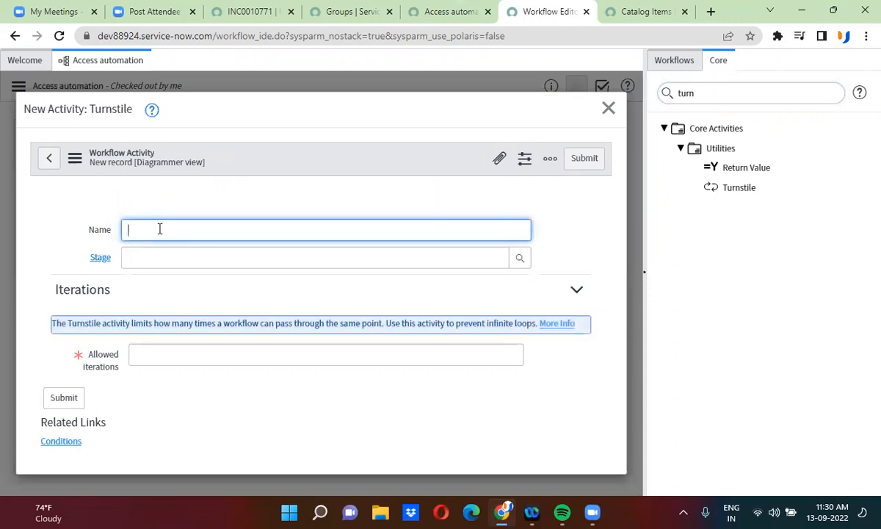
type("Turnstile")
left_click(486, 360)
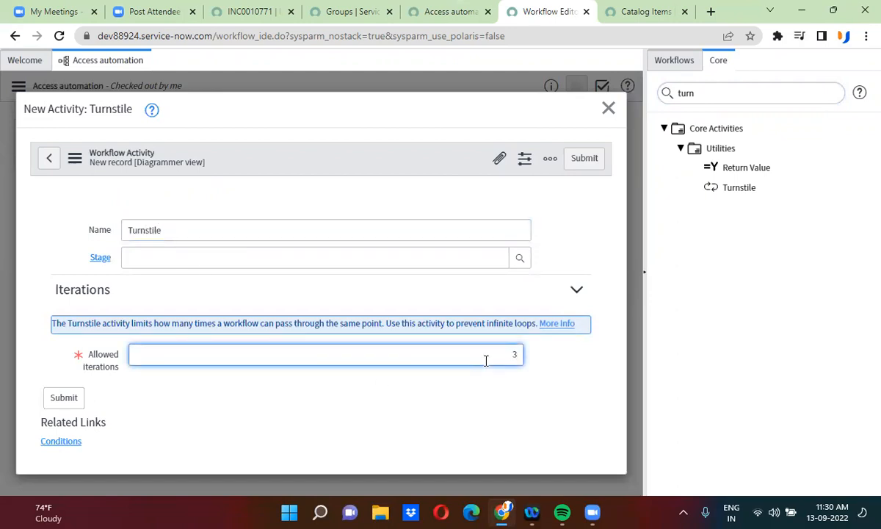
left_click(579, 162)
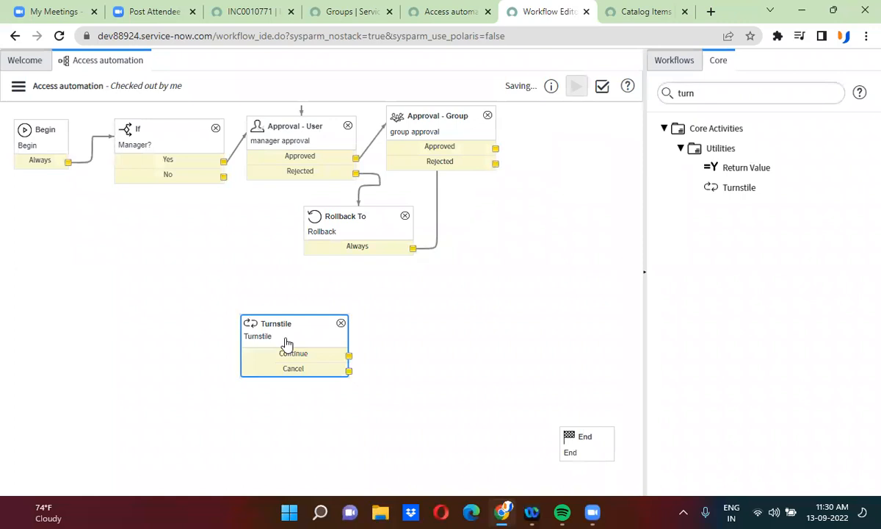
Step: Replace the Rollback's direct return link with a route through the Turnstile, connecting the Turnstile's Continue output to the manager approval
left_click_drag(285, 322, 410, 300)
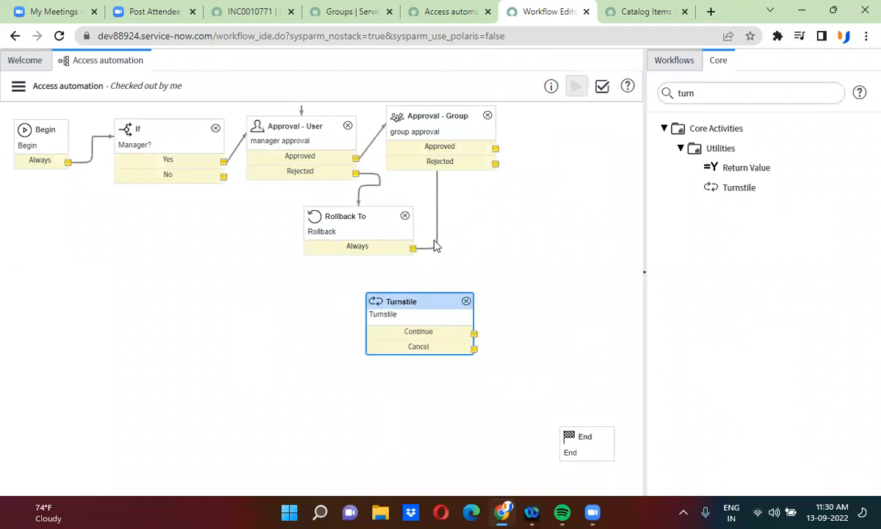
left_click(437, 243)
key("Delete")
left_click_drag(413, 248, 304, 160)
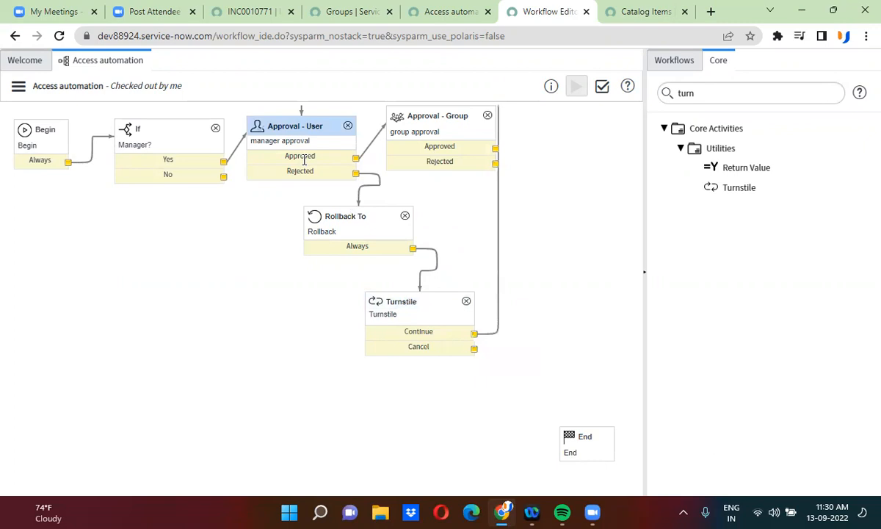
left_click_drag(436, 117, 481, 125)
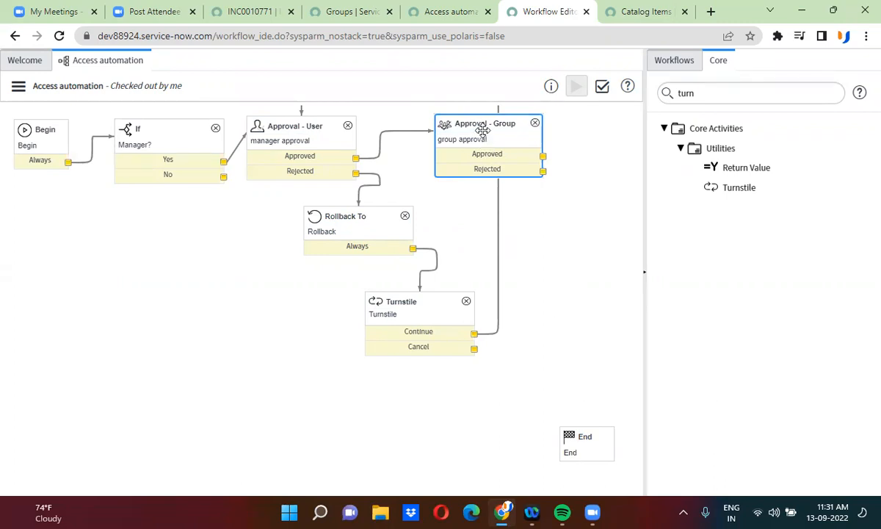
left_click_drag(476, 134, 447, 125)
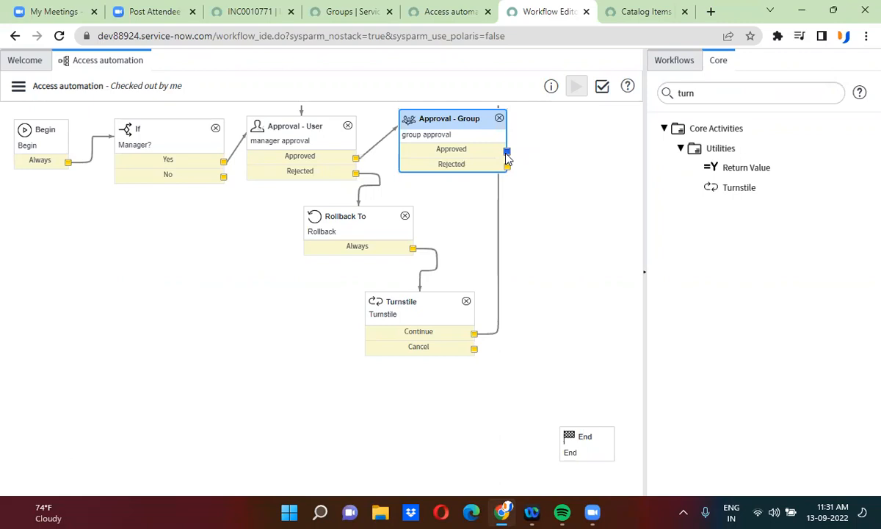
Step: Add a Catalog Task activity beside the group approval and name it task 1
double_click(733, 92)
type("c")
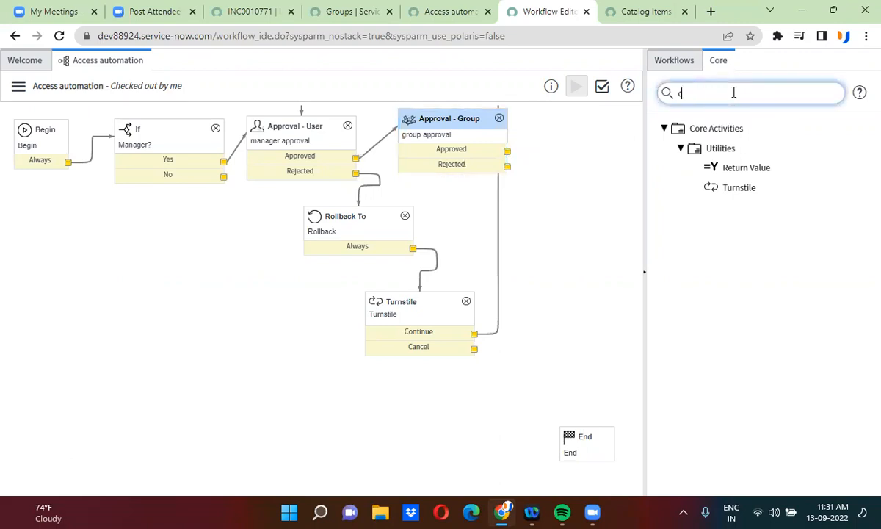
type("ata")
left_click(681, 167)
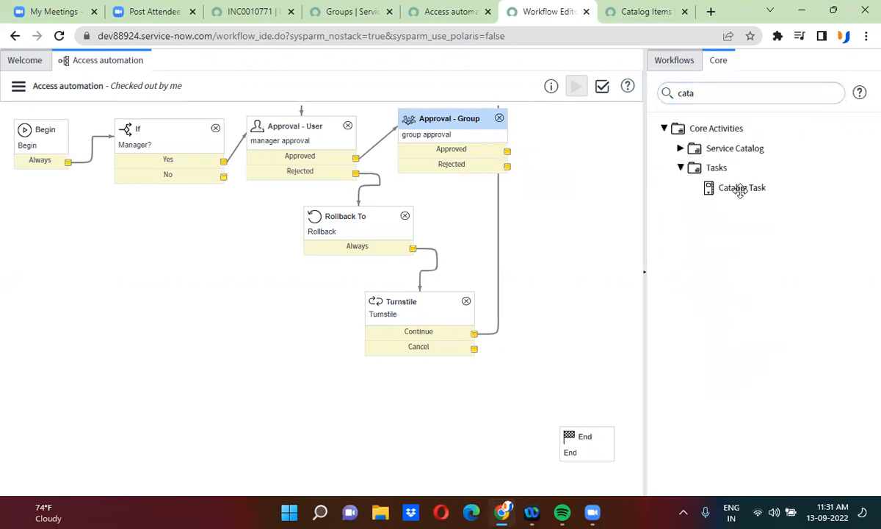
left_click_drag(740, 189, 584, 132)
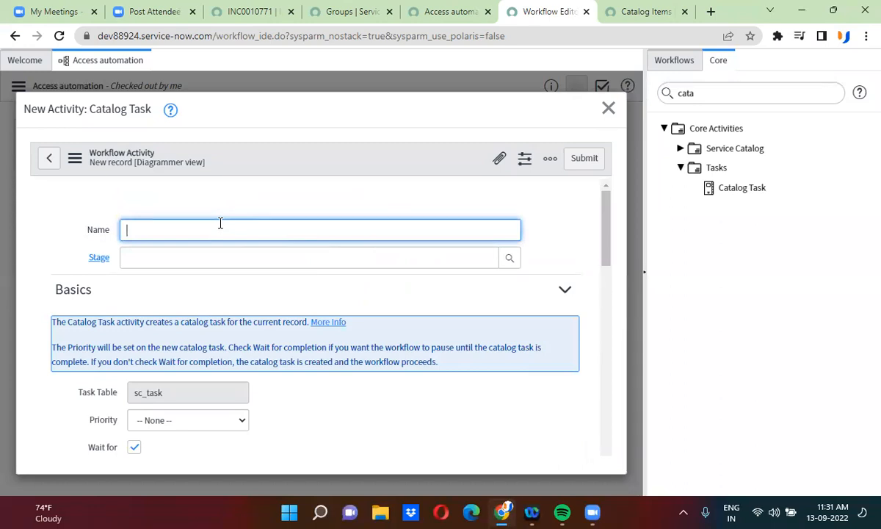
type("task 1")
Step: Add the variables Administration, OS, acrobat, additional and additional_comments to the catalog task form
left_click_drag(608, 237, 589, 440)
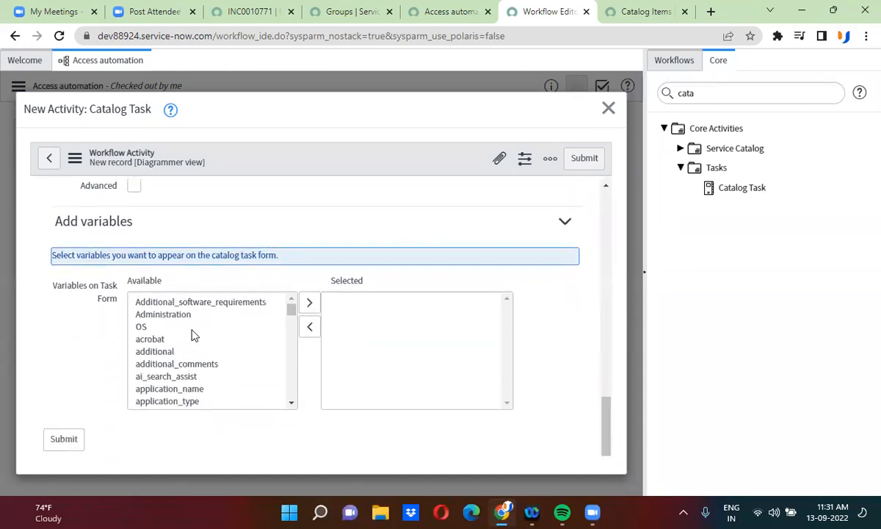
double_click(186, 315)
double_click(185, 314)
left_click(185, 314)
double_click(186, 315)
double_click(186, 315)
double_click(186, 314)
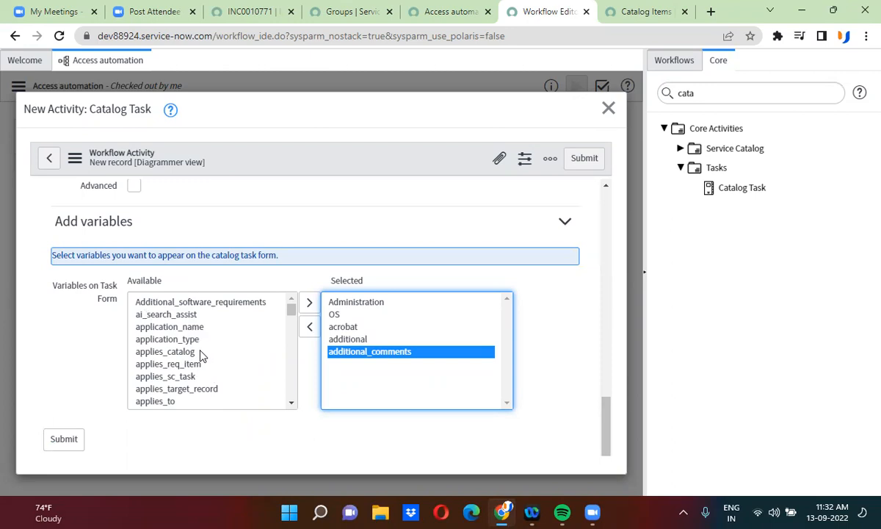
Step: Set the catalog task's short description to task 1 and submit the activity
left_click(595, 160)
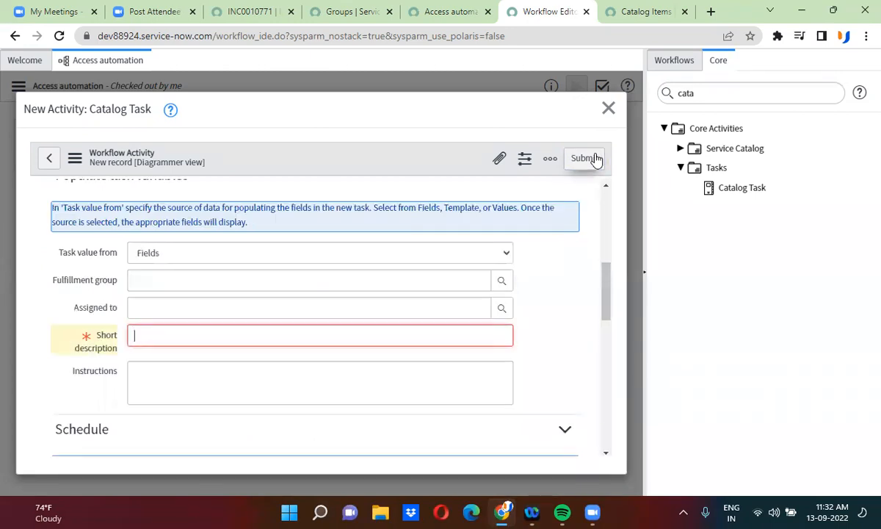
type("task 1")
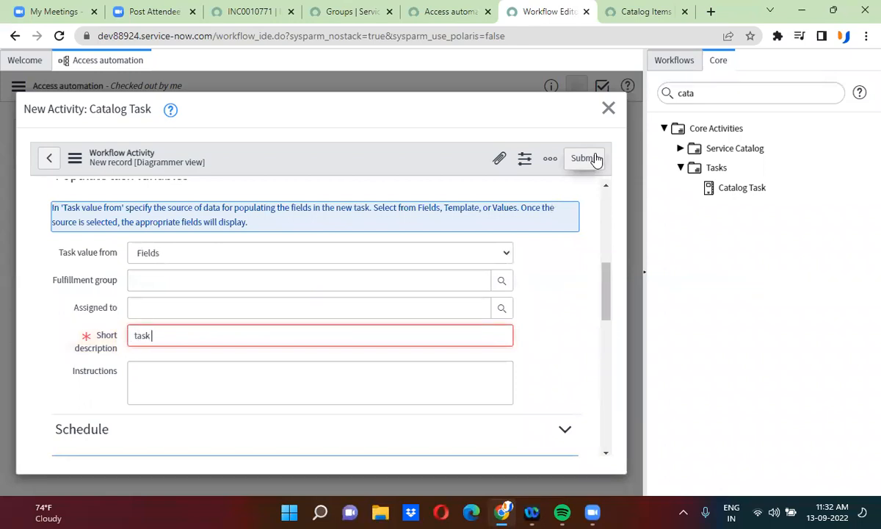
left_click(578, 158)
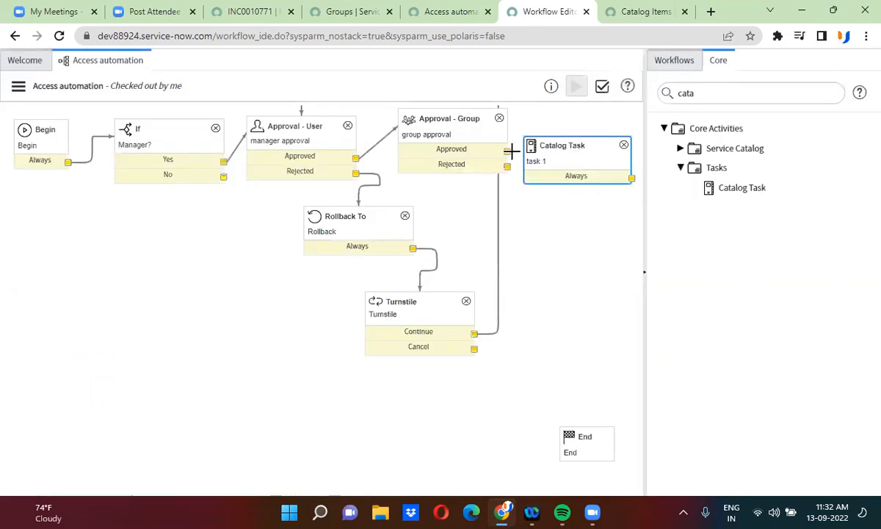
Step: Connect the group approval's Approved output to the task 1 catalog task and review that task's Wait for completion setting
left_click_drag(518, 153, 571, 125)
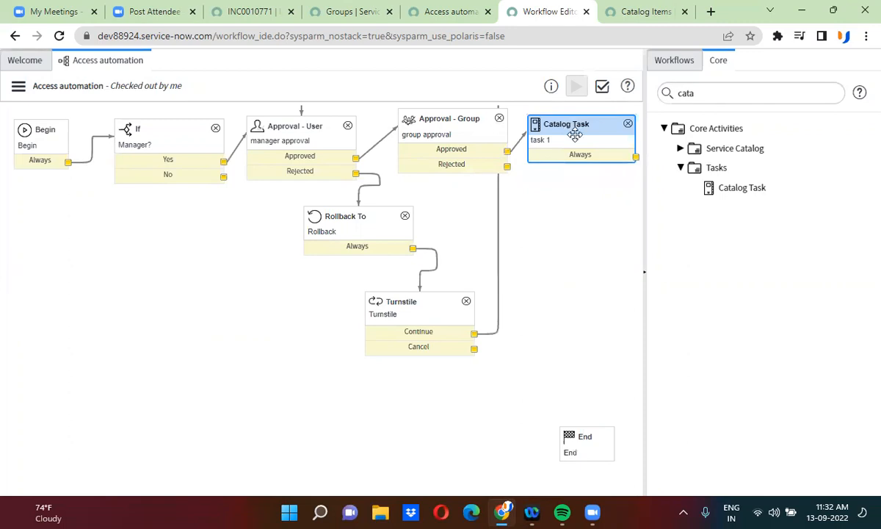
double_click(579, 142)
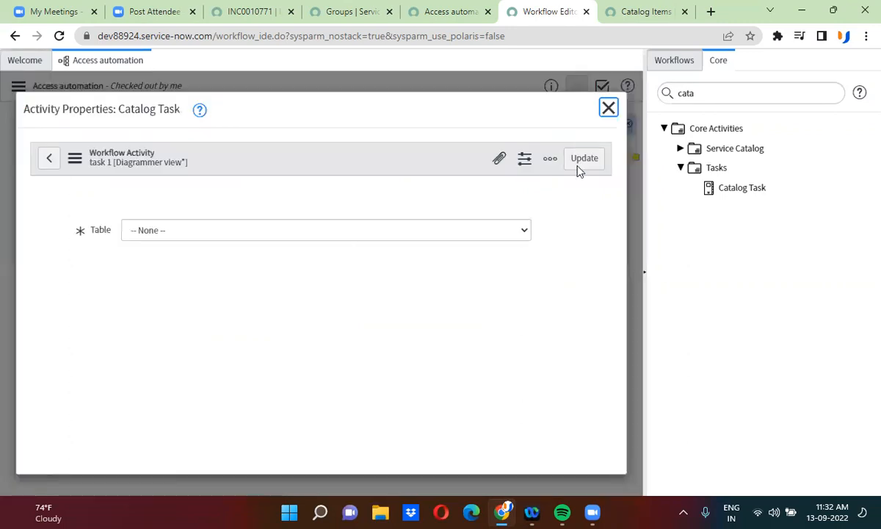
scroll(606, 209, "down", 3)
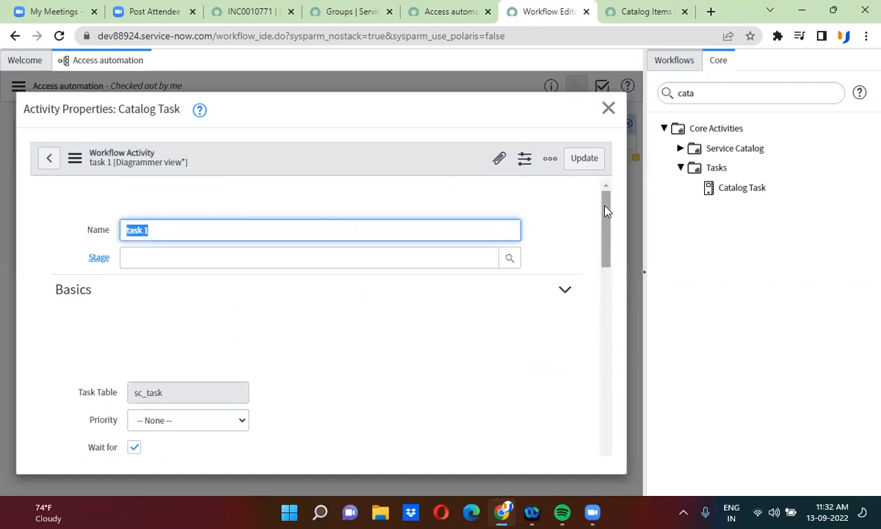
scroll(605, 237, "down", 1)
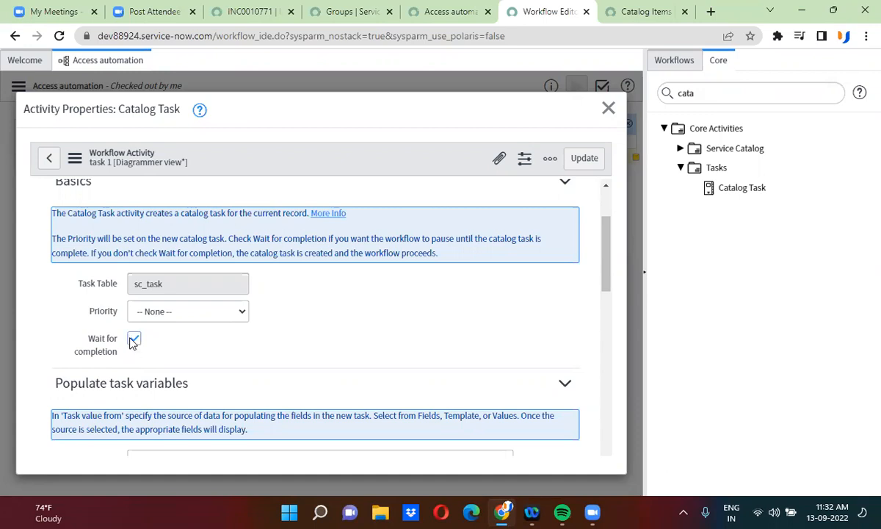
left_click(594, 164)
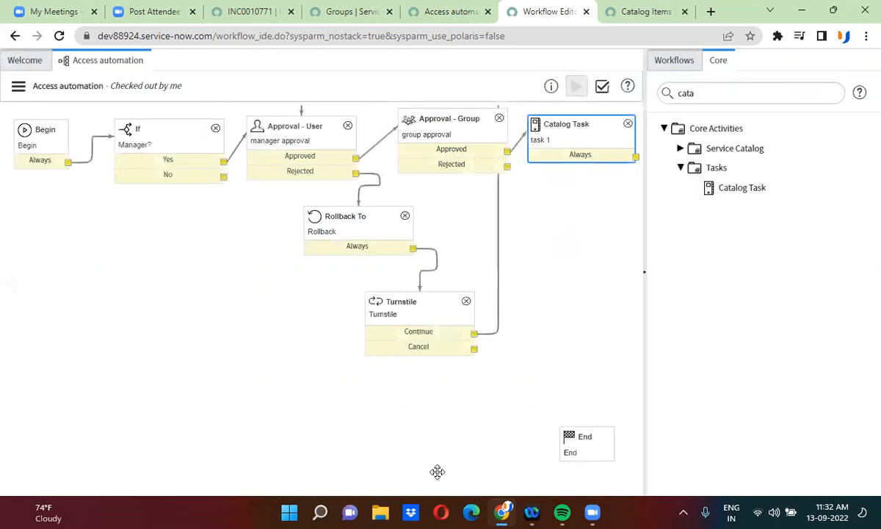
left_click(536, 237)
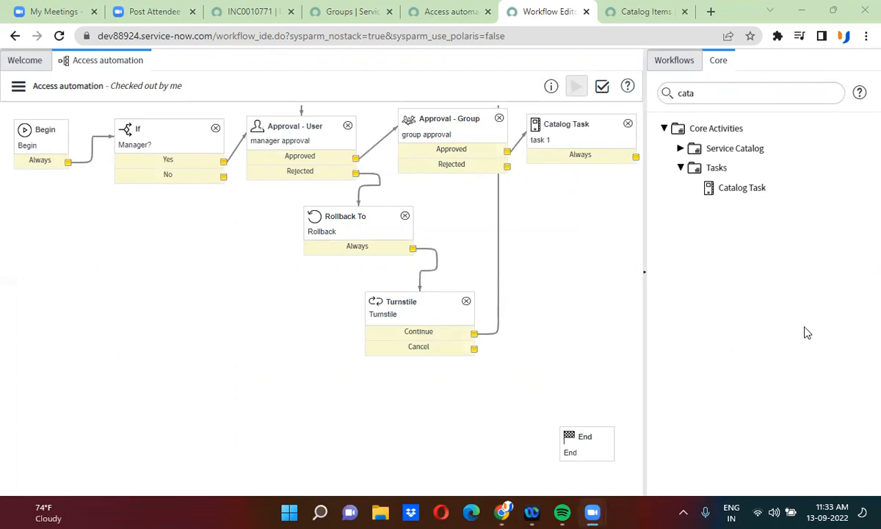
Step: Add a Notification activity below the task 1 catalog task and name it Requested closed
left_click(866, 36)
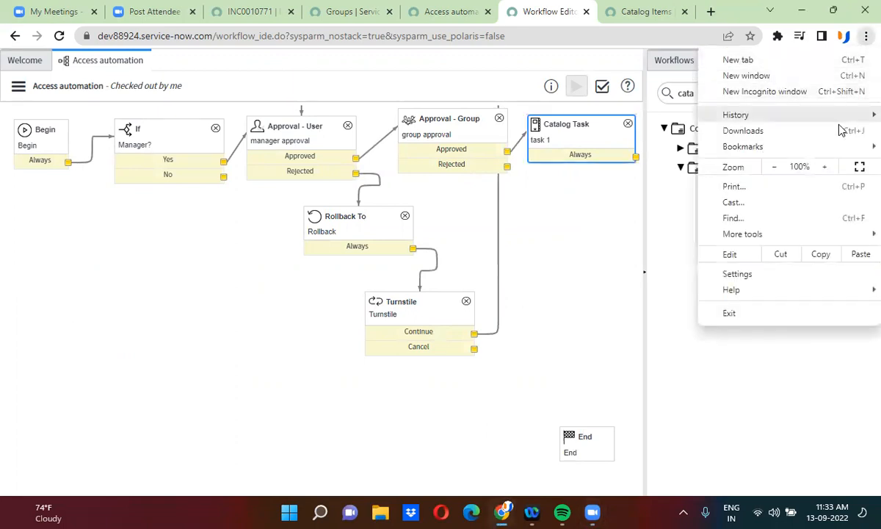
left_click(773, 168)
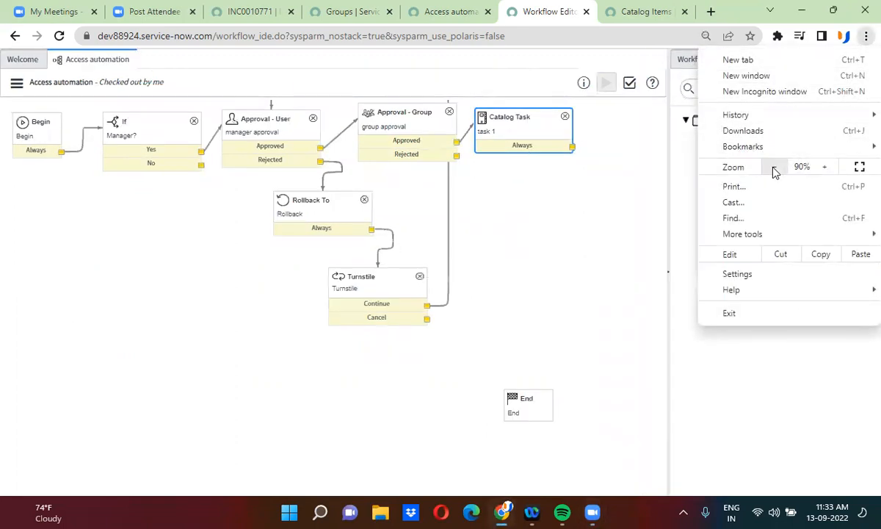
left_click(774, 168)
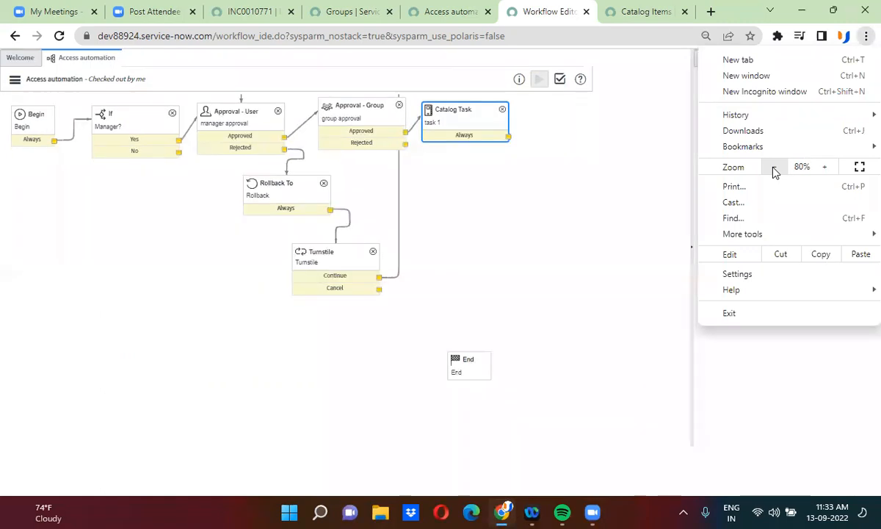
left_click(472, 166)
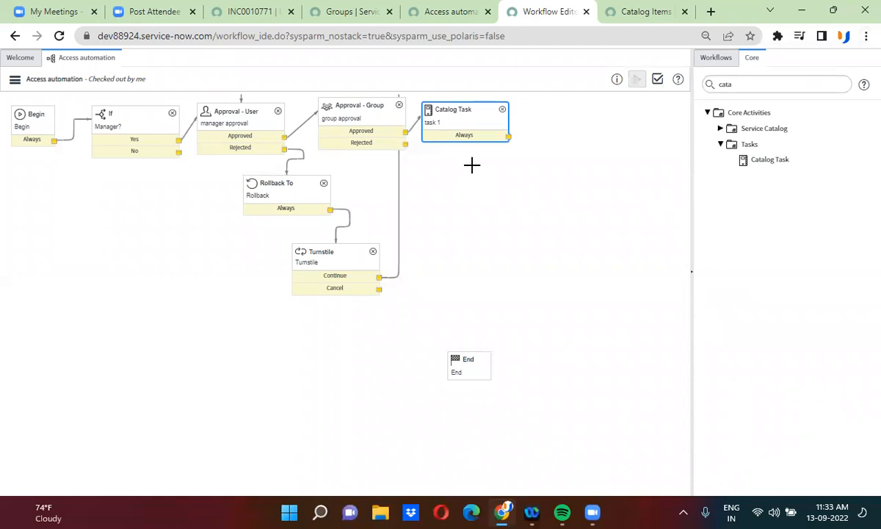
double_click(734, 83)
type("toti")
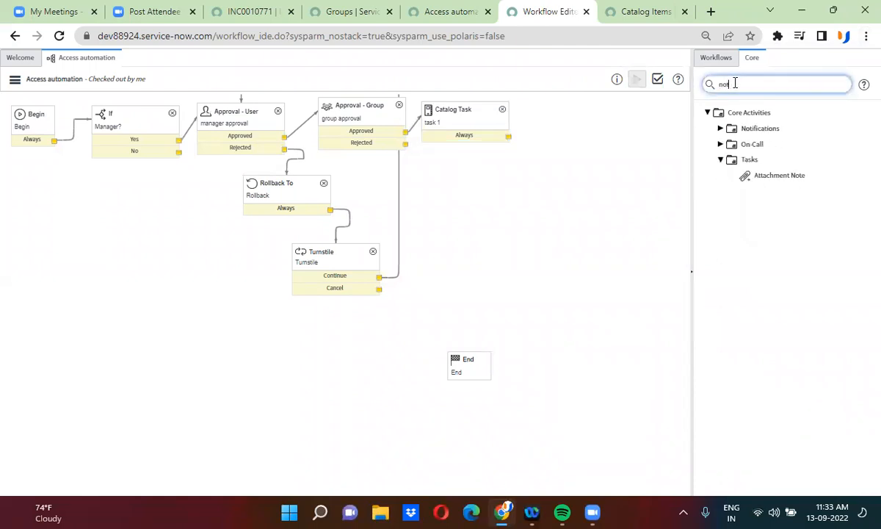
left_click(720, 128)
left_click_drag(776, 162, 548, 180)
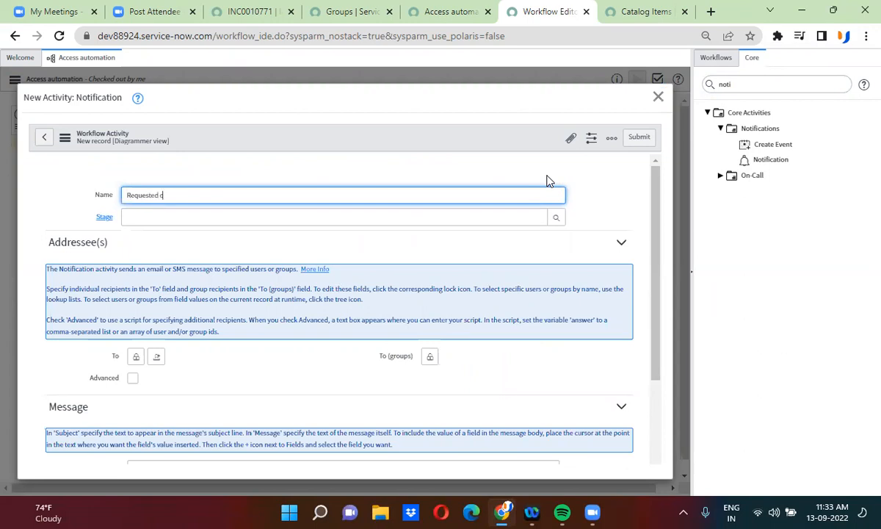
left_click(333, 313)
Step: Enable the notification's advanced addressee script and set the recipient with answer = current.variables.requested_for;
scroll(334, 314, "down", 1)
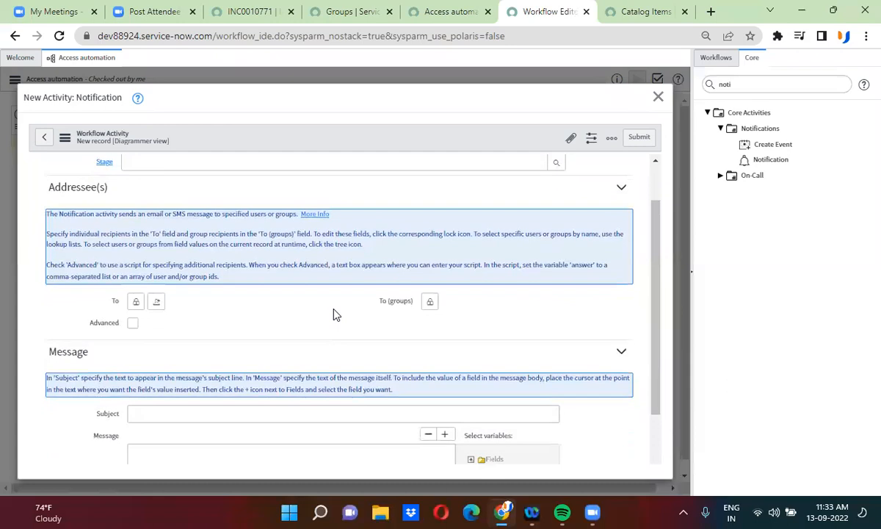
left_click(133, 323)
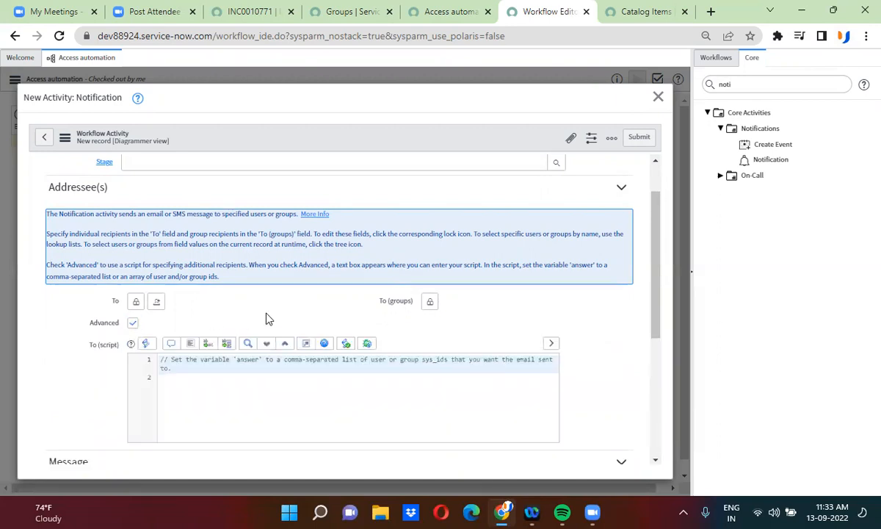
scroll(268, 318, "down", 1)
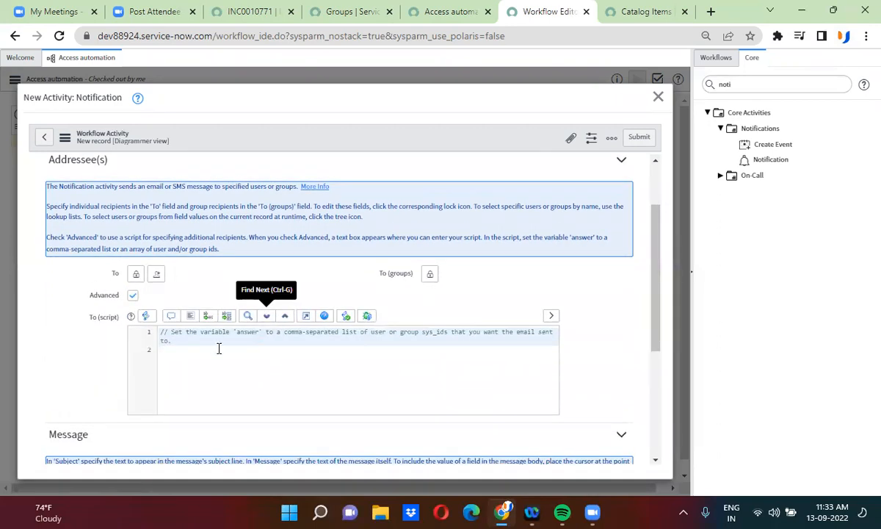
left_click(191, 340)
key("Return")
key("Return")
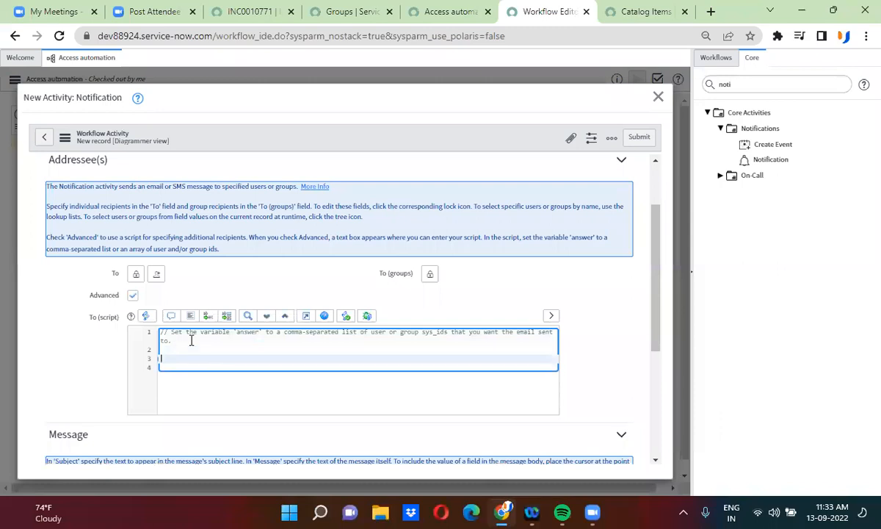
type("answer = current.variables.request")
type("ed_for;")
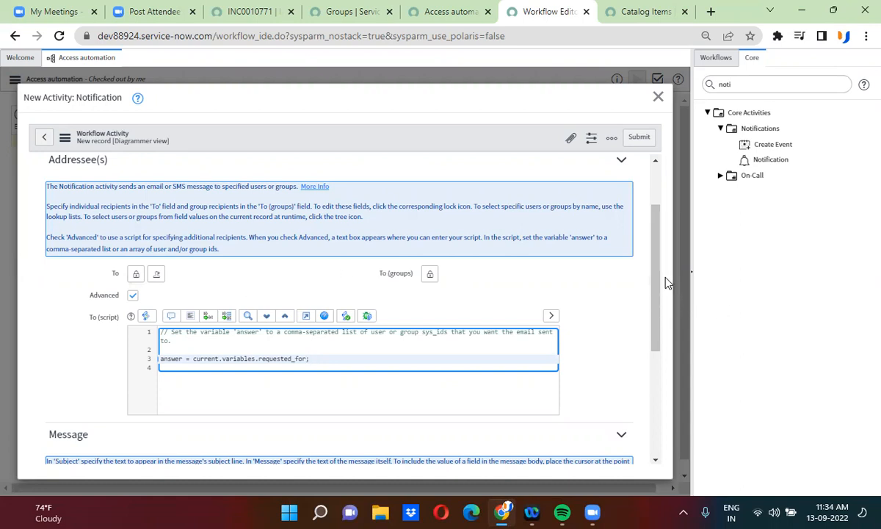
Step: Submit the notification with Requested closed as subject and message, and connect task 1's Always output to it
left_click_drag(659, 279, 663, 374)
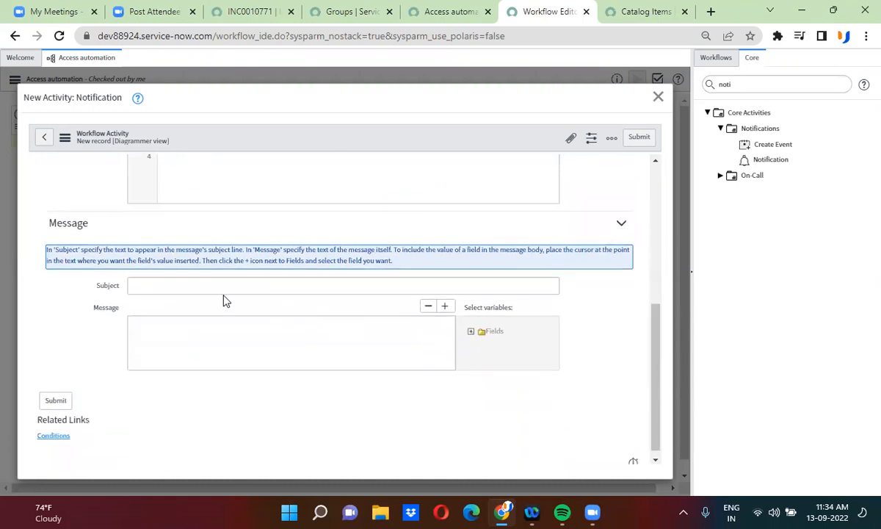
left_click(192, 285)
type("Requested ac")
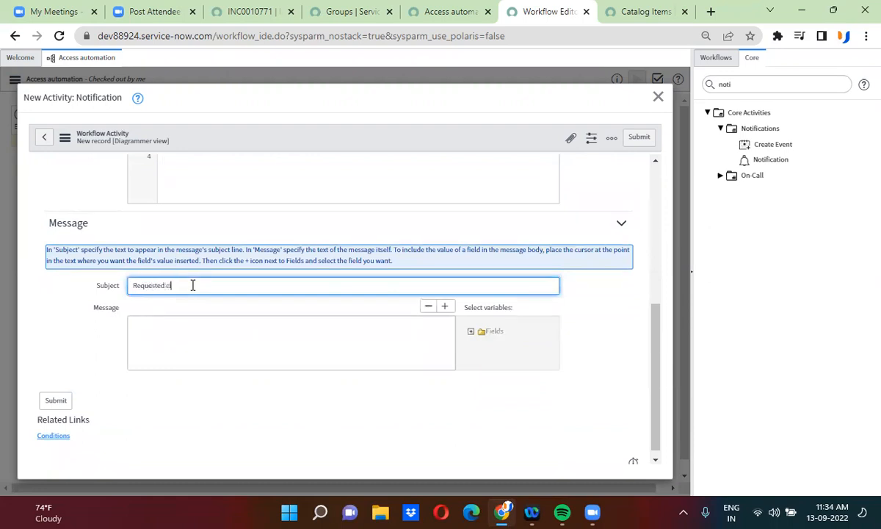
key("ctrl+shift+Left")
key("ctrl+shift+Left")
key("ctrl+c")
left_click(174, 332)
key("ctrl+v")
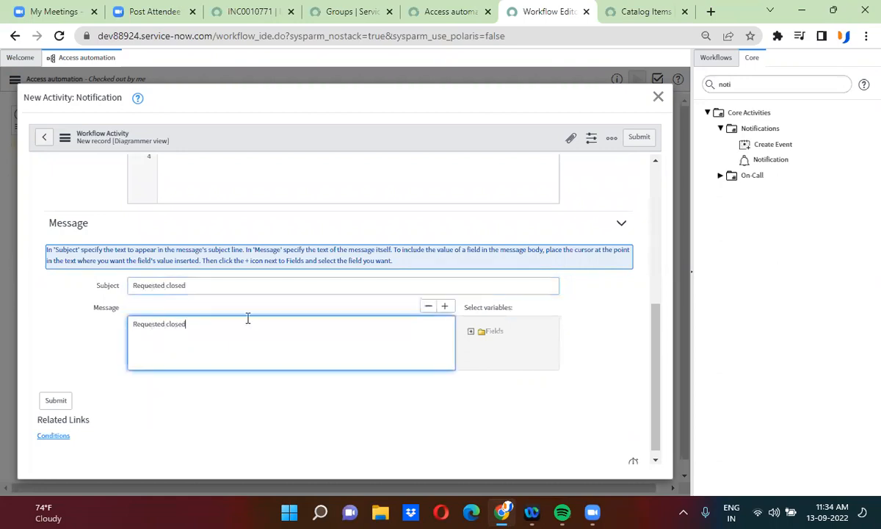
left_click(640, 139)
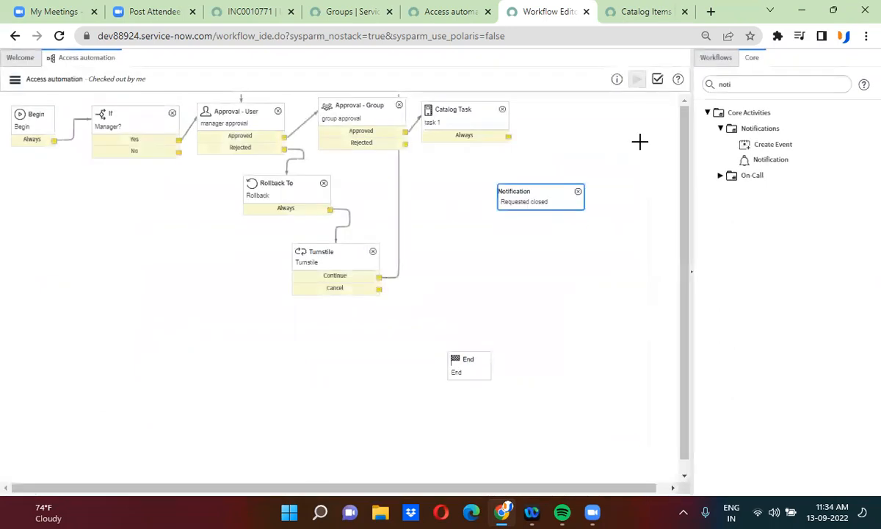
left_click_drag(509, 138, 541, 193)
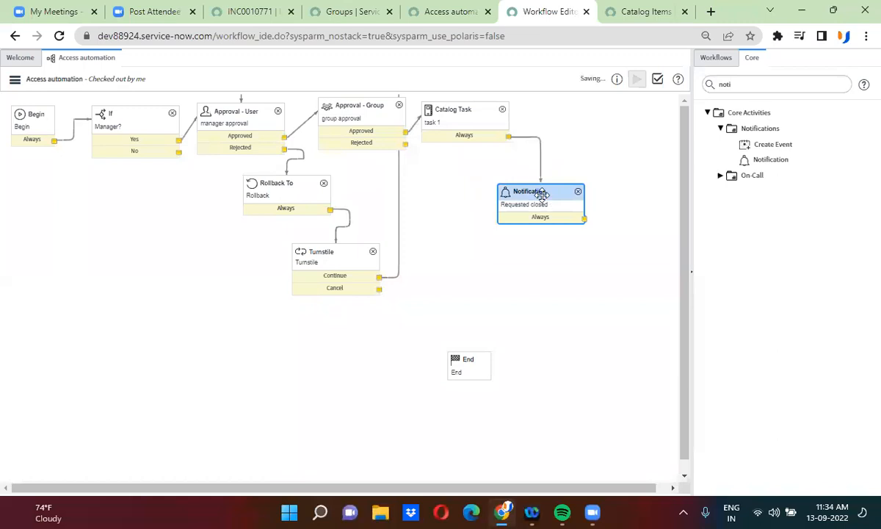
Step: Add a Set Values activity from the Utilities activities to the workflow and name it set Values
double_click(749, 88)
type("setva")
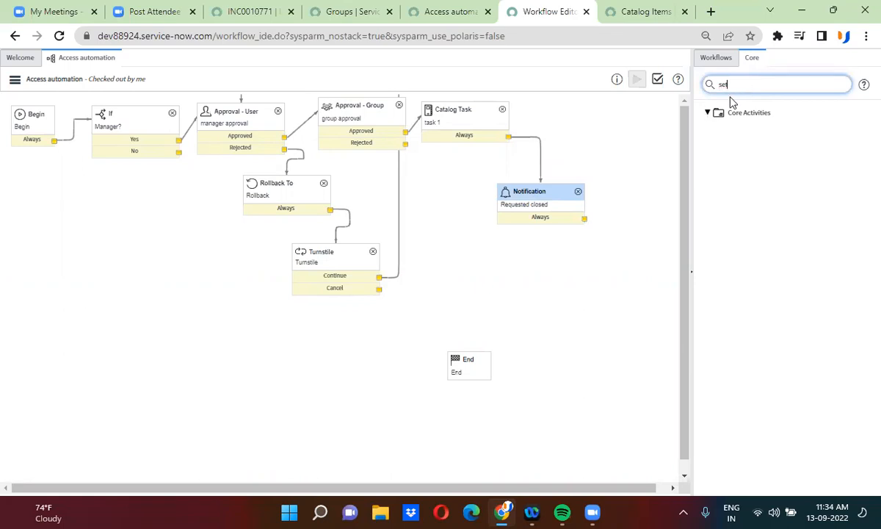
key("BackSpace")
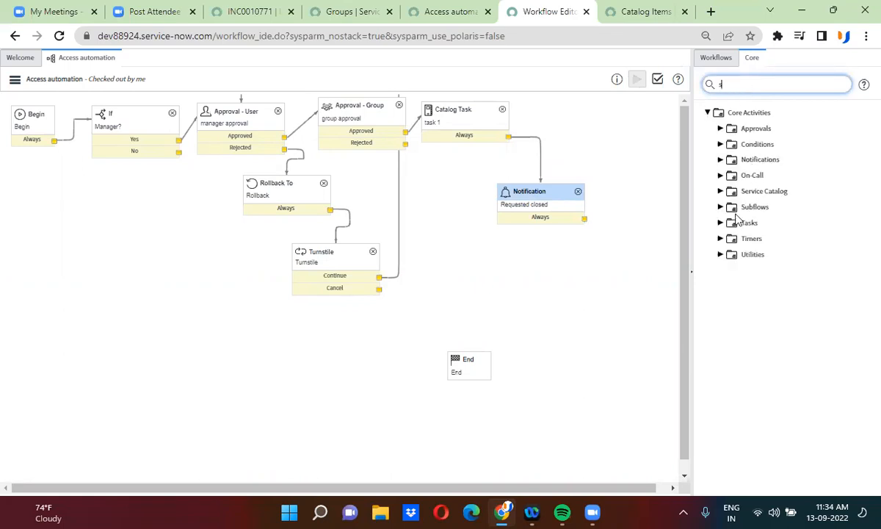
left_click(865, 36)
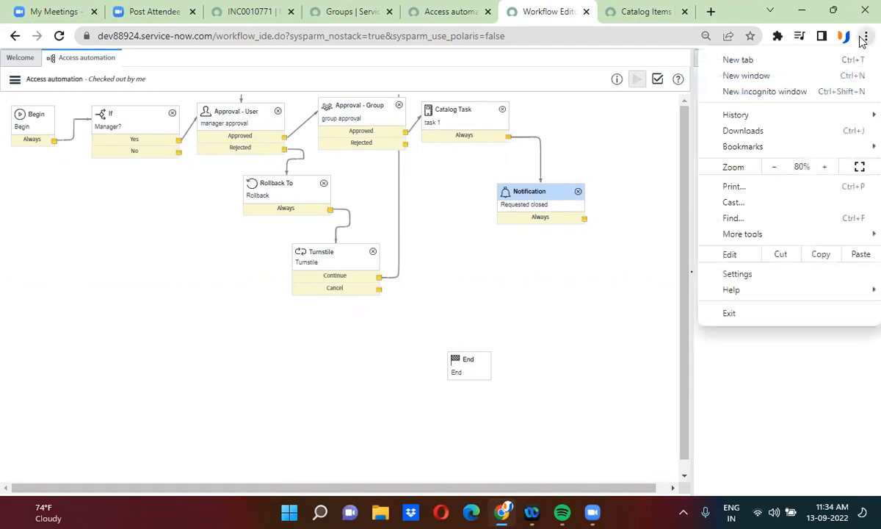
left_click(827, 167)
left_click(827, 168)
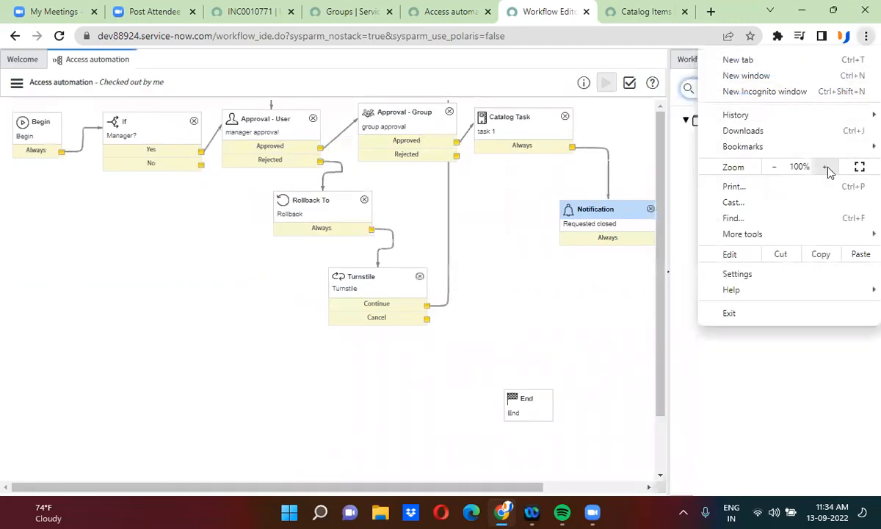
left_click(431, 489)
left_click_drag(433, 490, 626, 490)
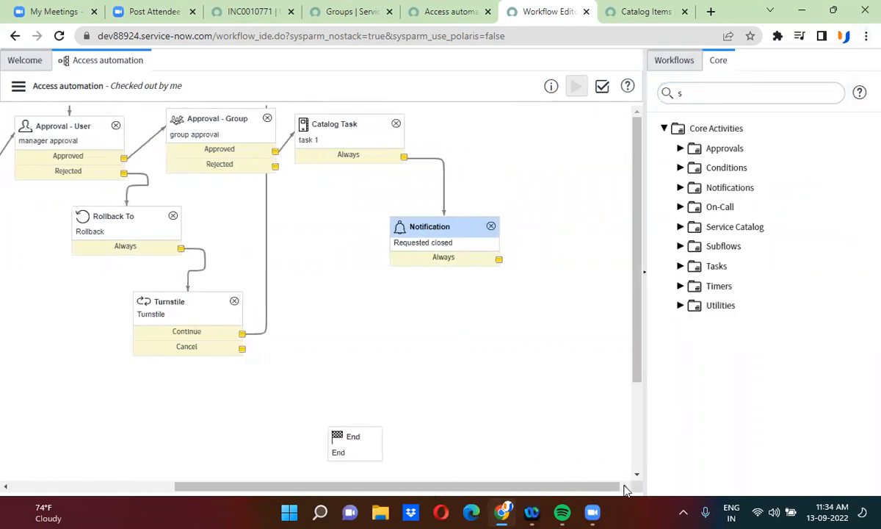
left_click(680, 304)
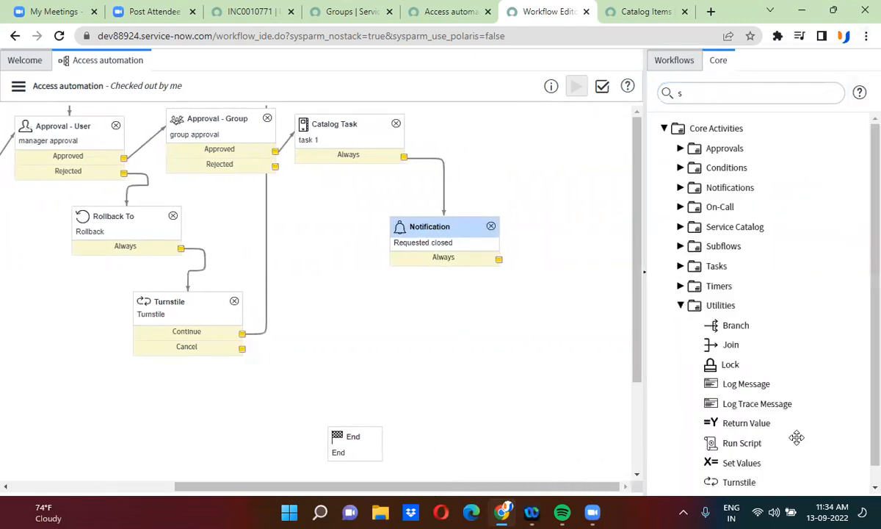
left_click_drag(747, 463, 436, 316)
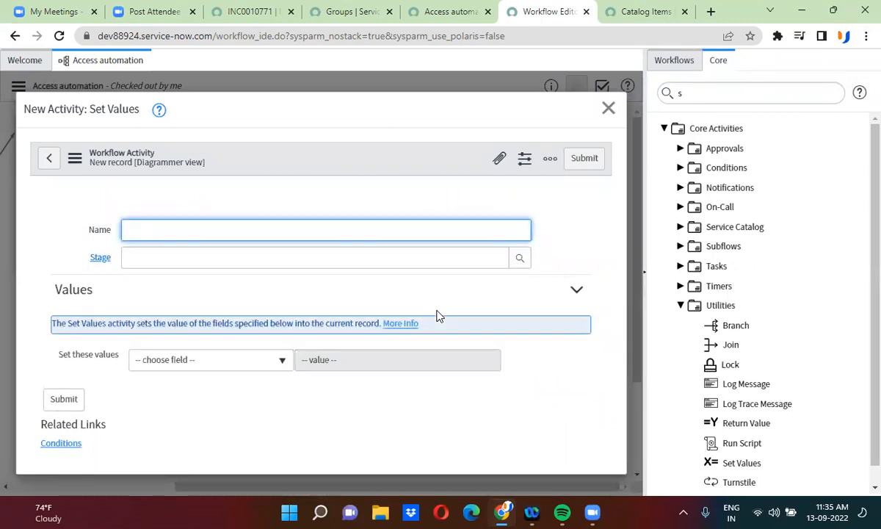
type("Values")
Step: Configure the Set Values activity to set State to Closed Complete and submit it
left_click(218, 358)
type("stat")
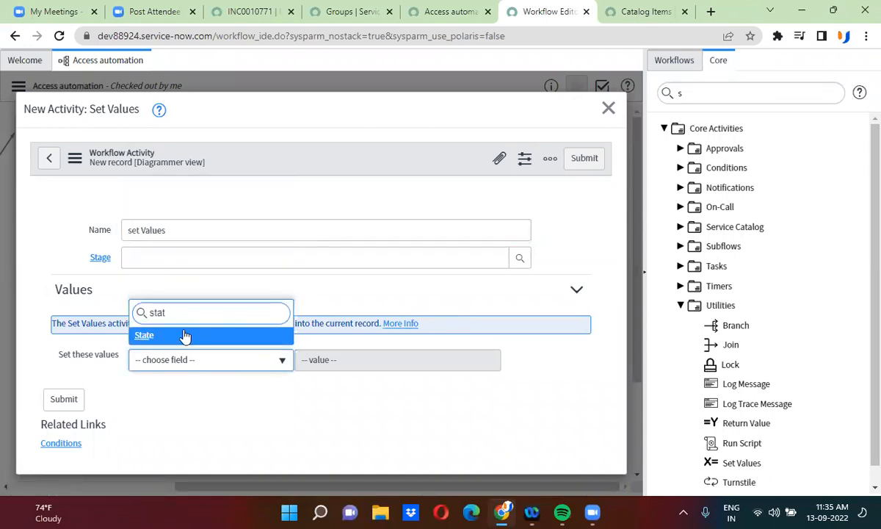
left_click(184, 335)
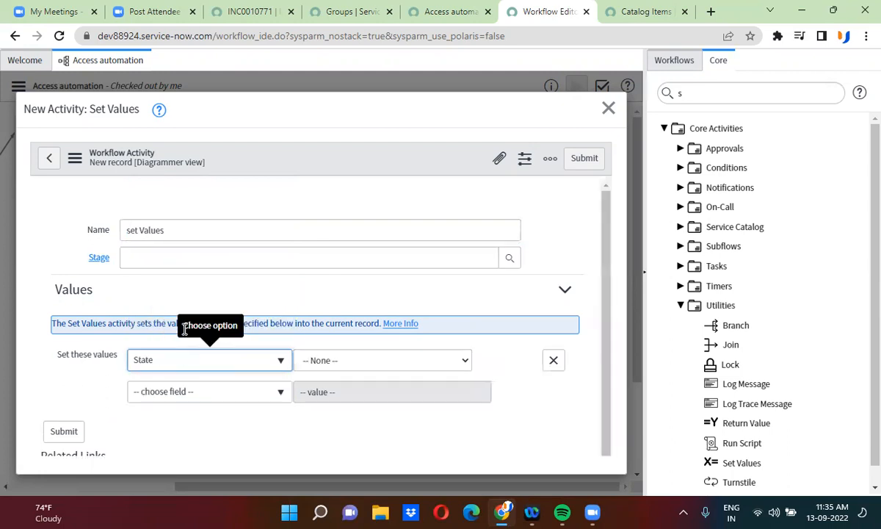
left_click(378, 362)
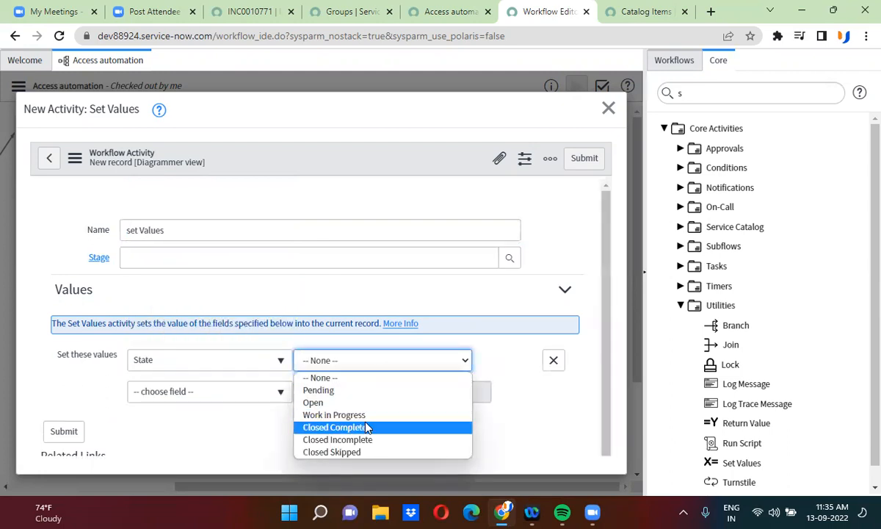
left_click(367, 427)
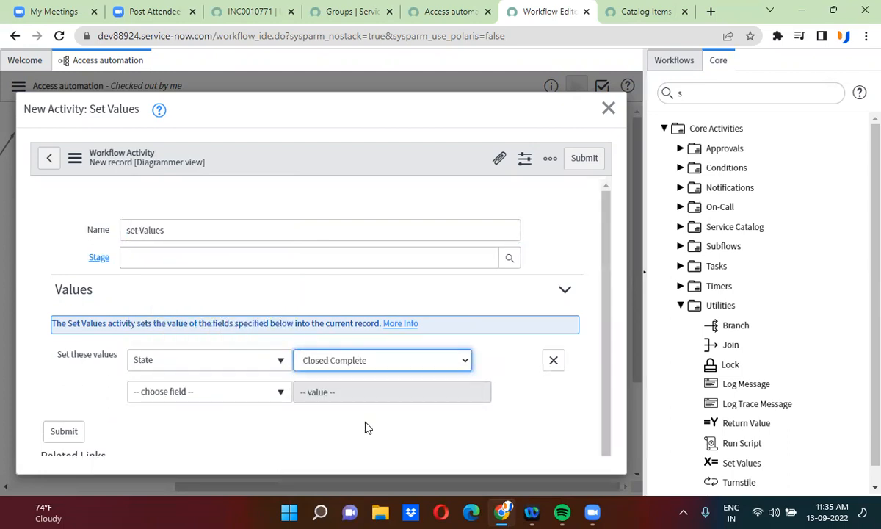
left_click(585, 159)
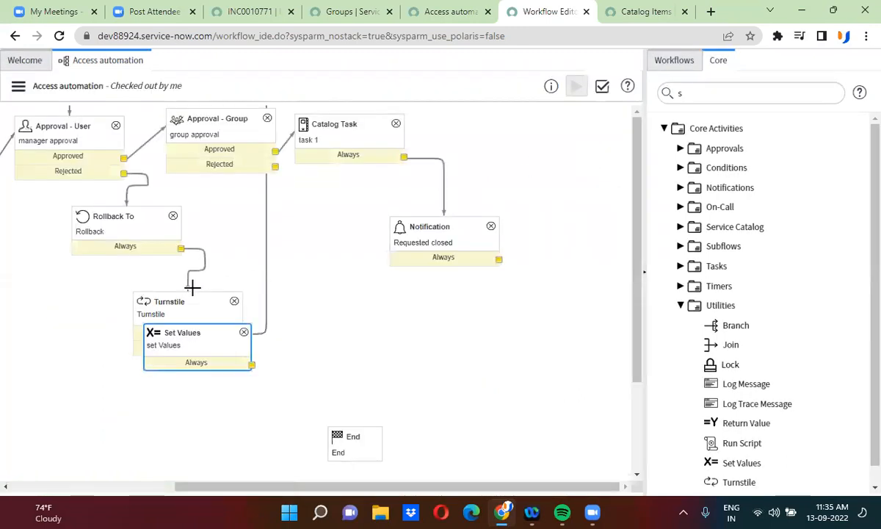
left_click_drag(252, 364, 335, 351)
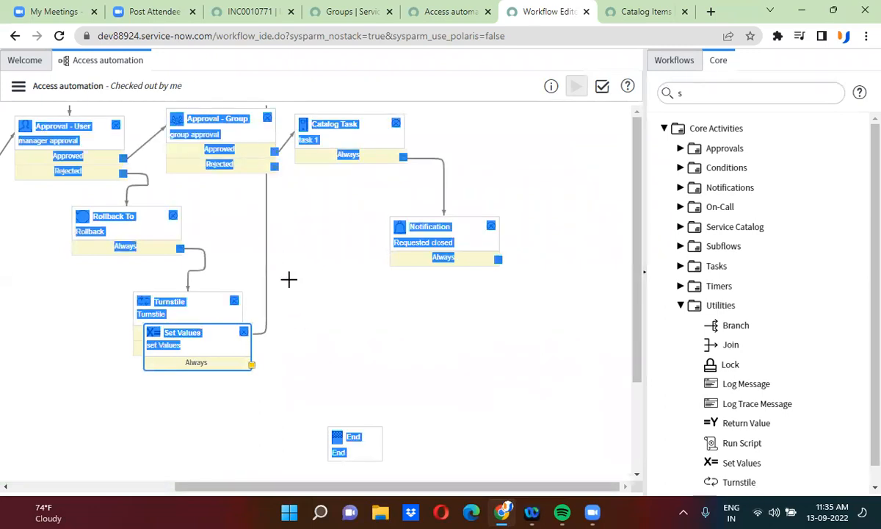
Step: Place set Values below the Requested closed notification, connect the notification's Always output to it, and connect its Always output to End
left_click(437, 73)
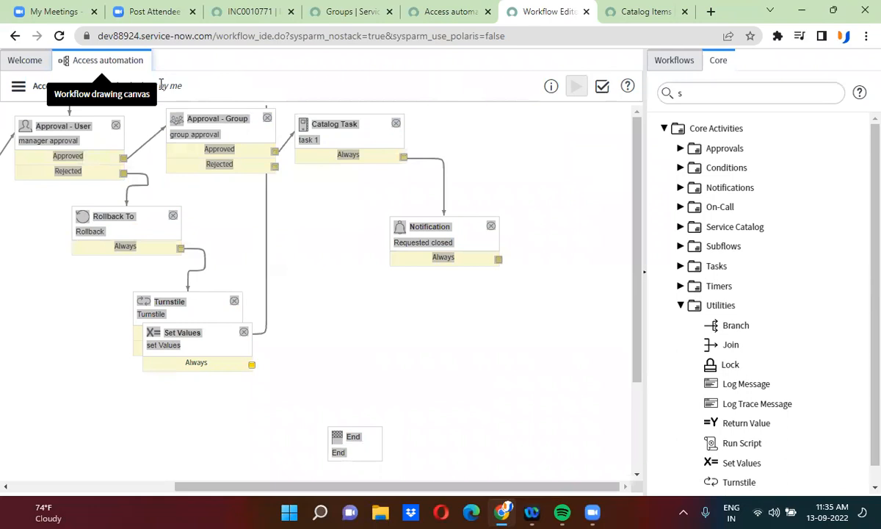
left_click_drag(174, 333, 394, 321)
left_click_drag(498, 259, 429, 327)
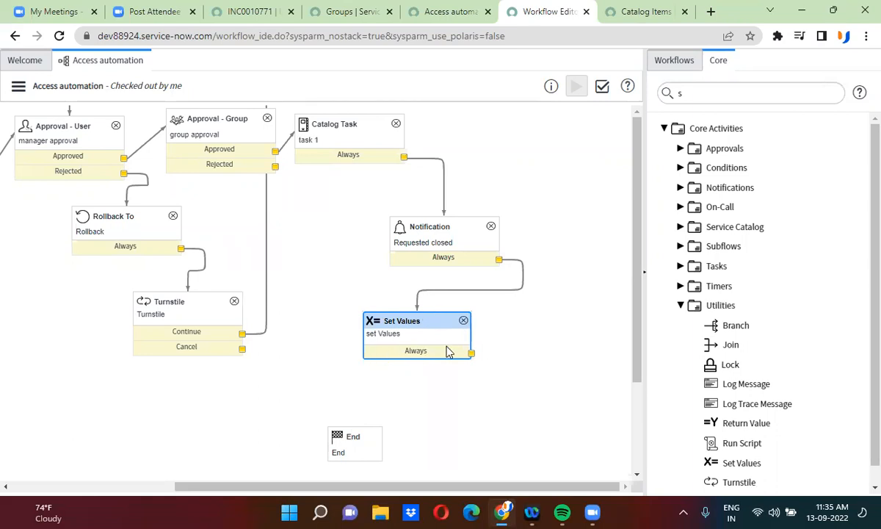
left_click_drag(471, 354, 367, 437)
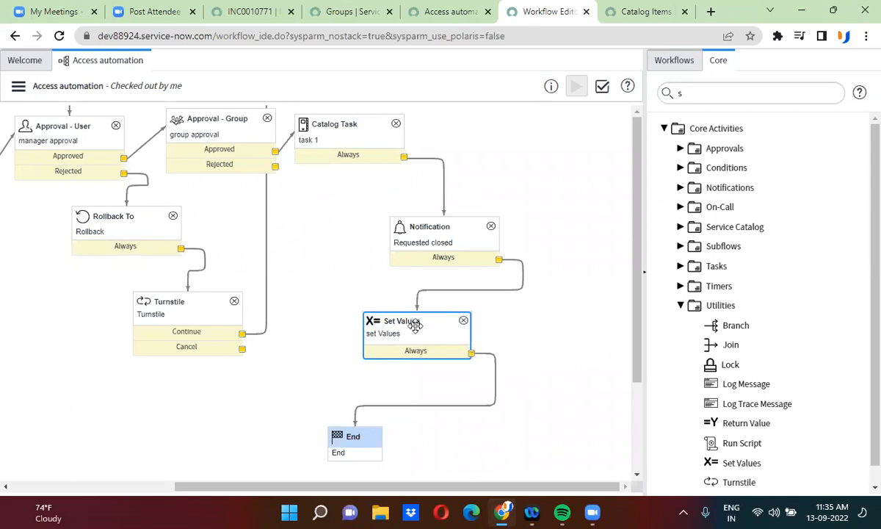
Step: Copy the set Values activity and place the copy below the Turnstile
right_click(415, 326)
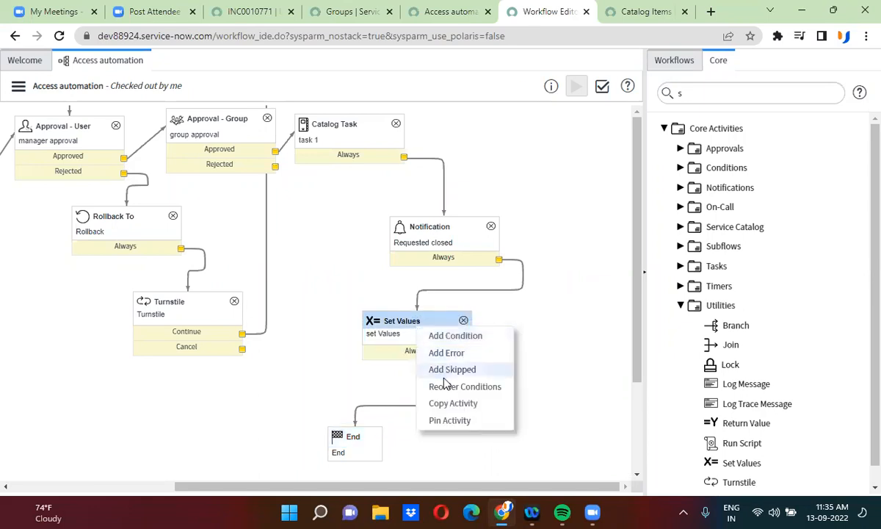
left_click(467, 408)
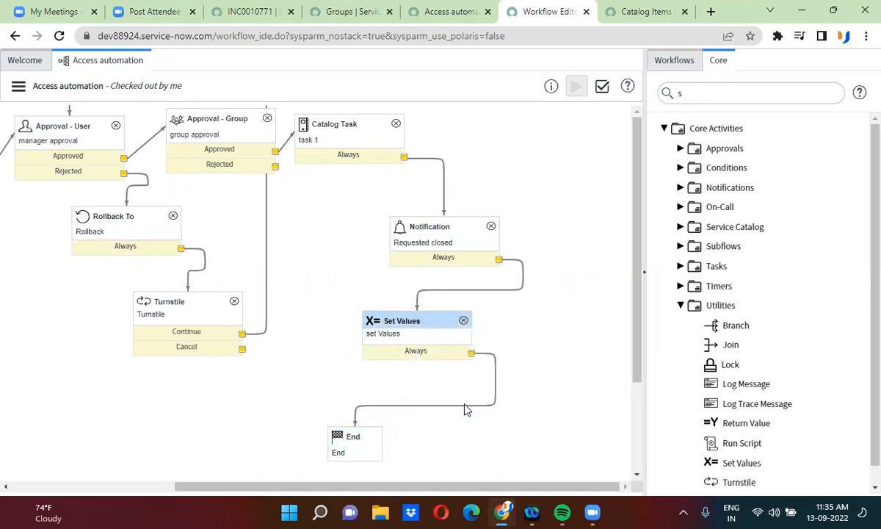
left_click_drag(456, 348, 204, 400)
Step: Rename the copied activity set Values closed incomplete, set its State value to Closed Incomplete, and update it
double_click(206, 411)
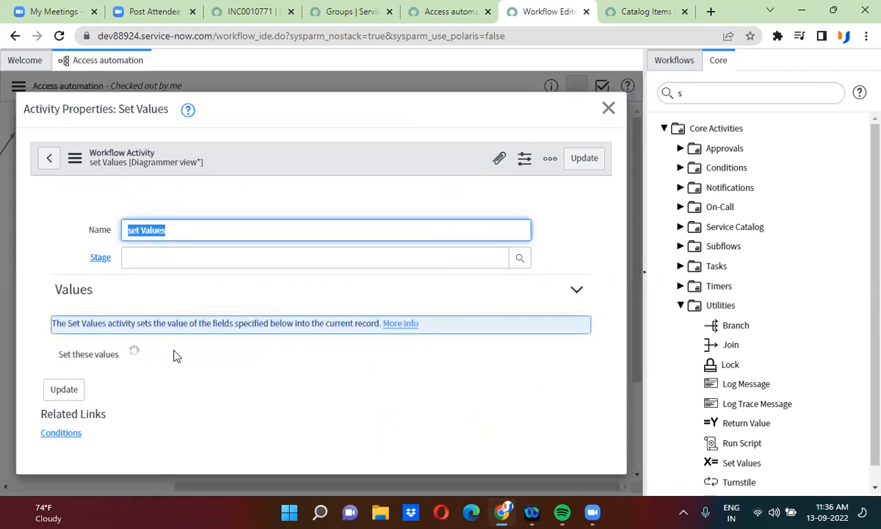
left_click(184, 230)
type("closed inc")
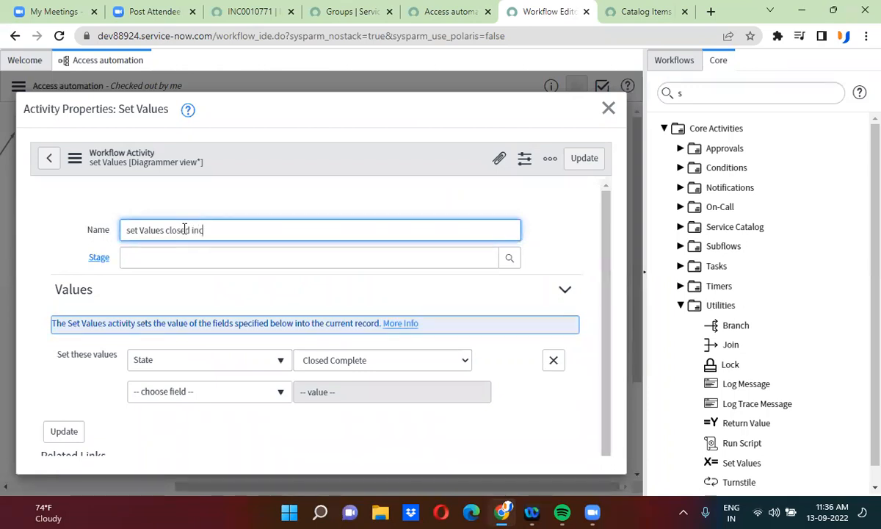
type("omplerete")
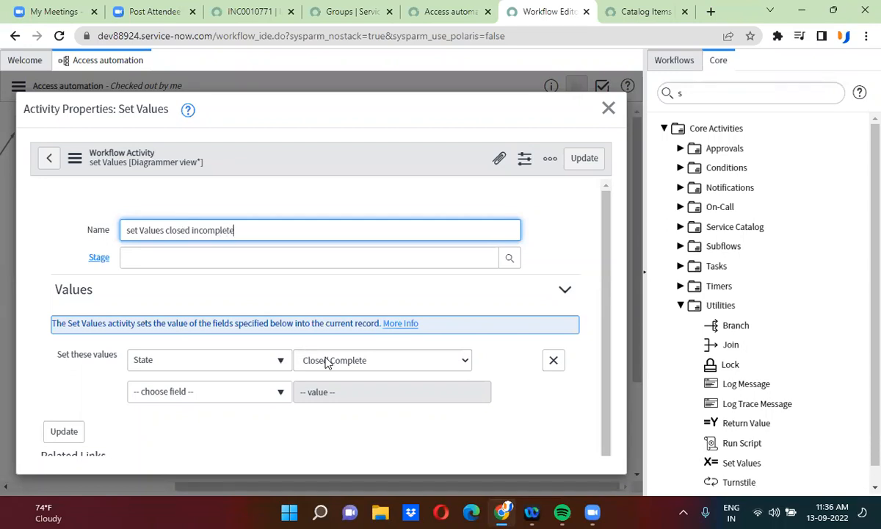
left_click(326, 361)
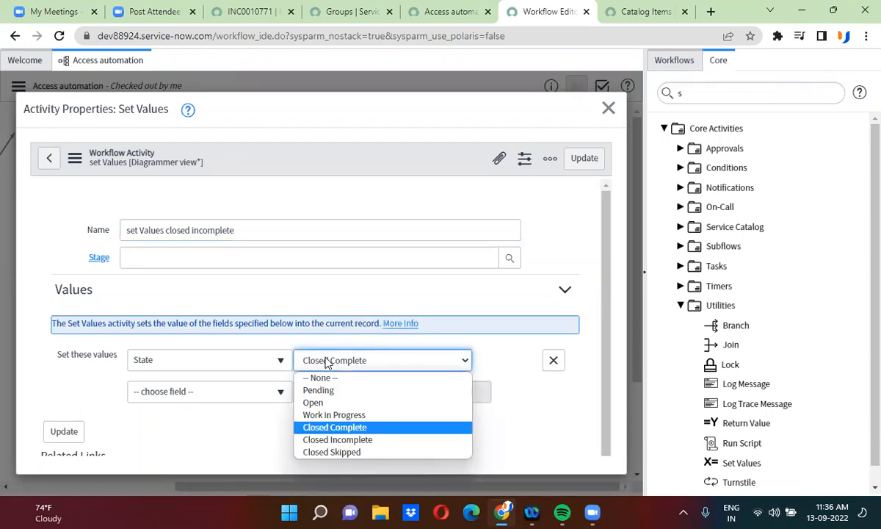
left_click(351, 440)
left_click(575, 158)
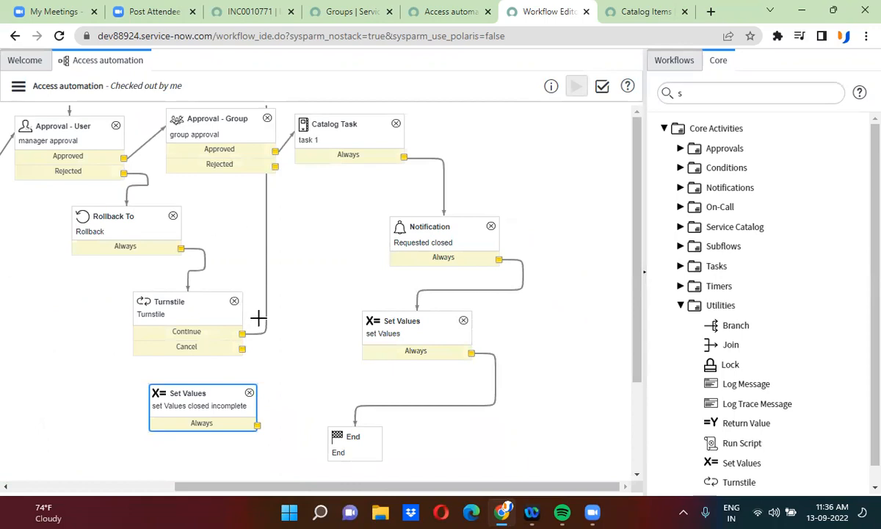
Step: Connect the Turnstile's Cancel and group approval's Rejected outputs to set Values closed incomplete, and move End farther right on the canvas
left_click_drag(243, 350, 204, 404)
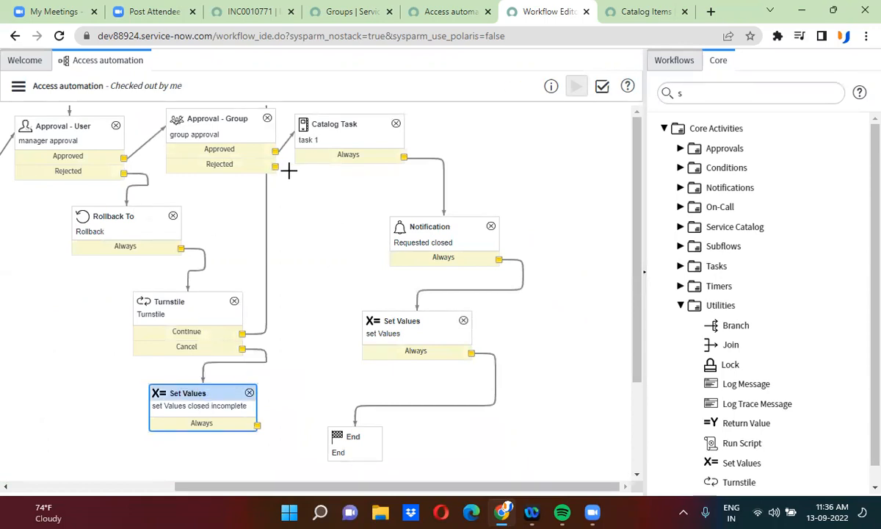
left_click_drag(274, 168, 232, 407)
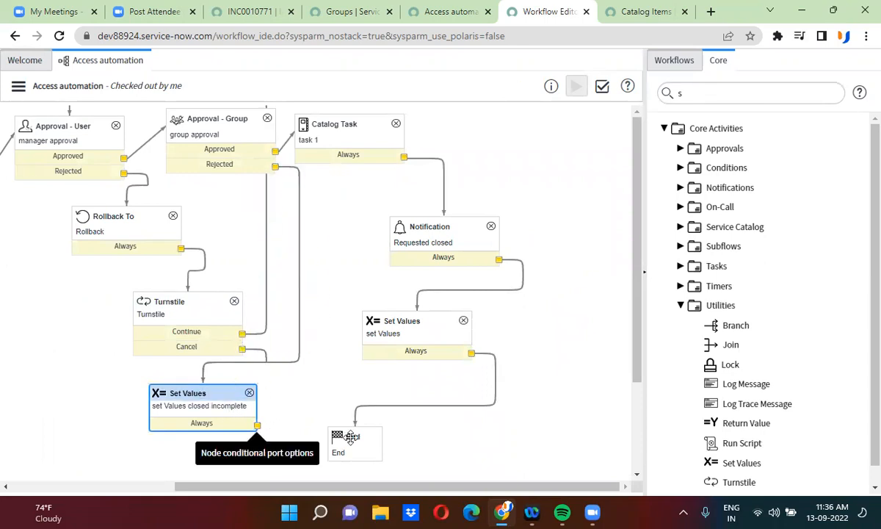
left_click_drag(354, 436, 471, 444)
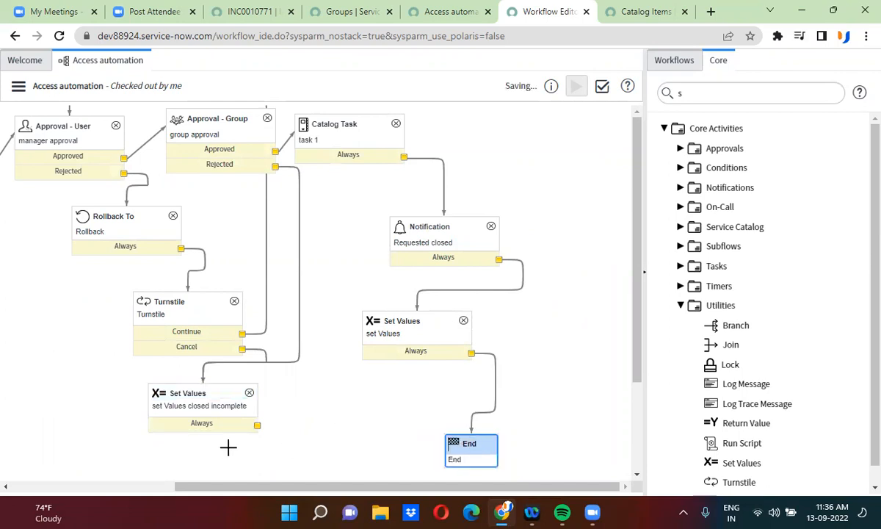
Step: Copy the Requested closed notification and place the copy between set Values closed incomplete and End
left_click(424, 233)
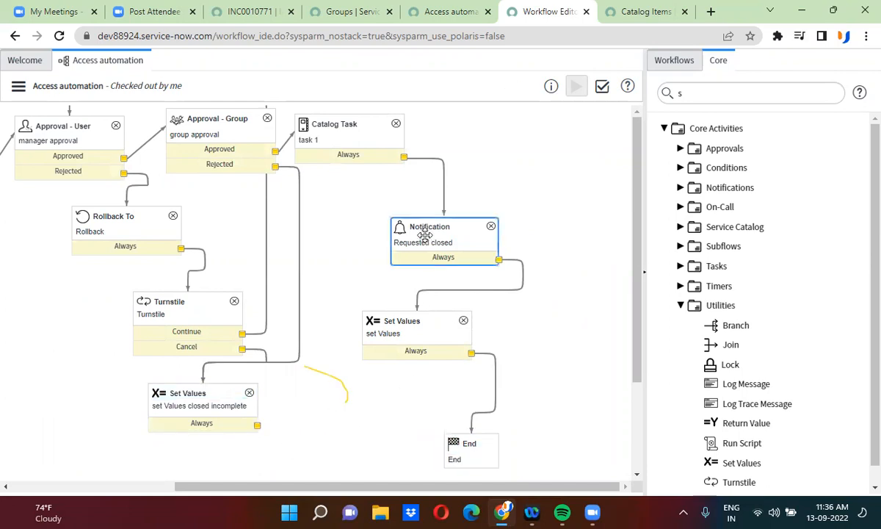
right_click(426, 237)
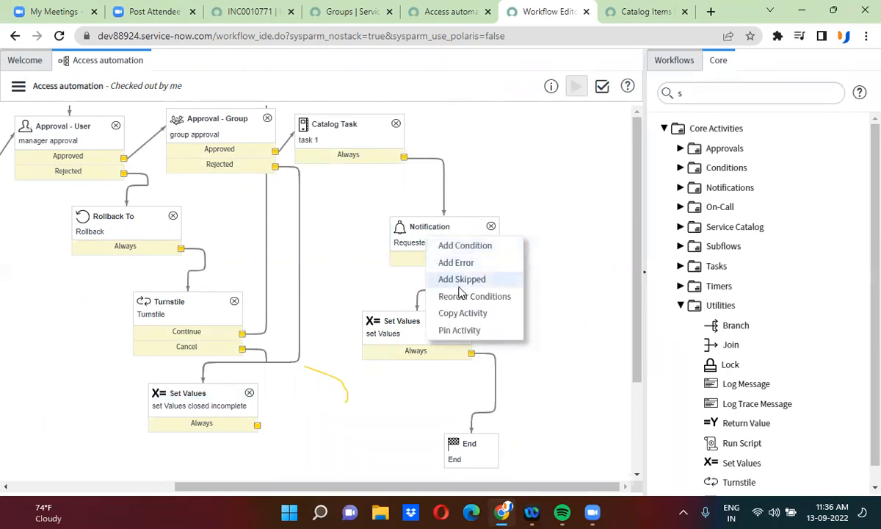
left_click_drag(428, 221, 335, 443)
Step: Open the copied notification's properties and rename it Requested closed incomplete
double_click(347, 458)
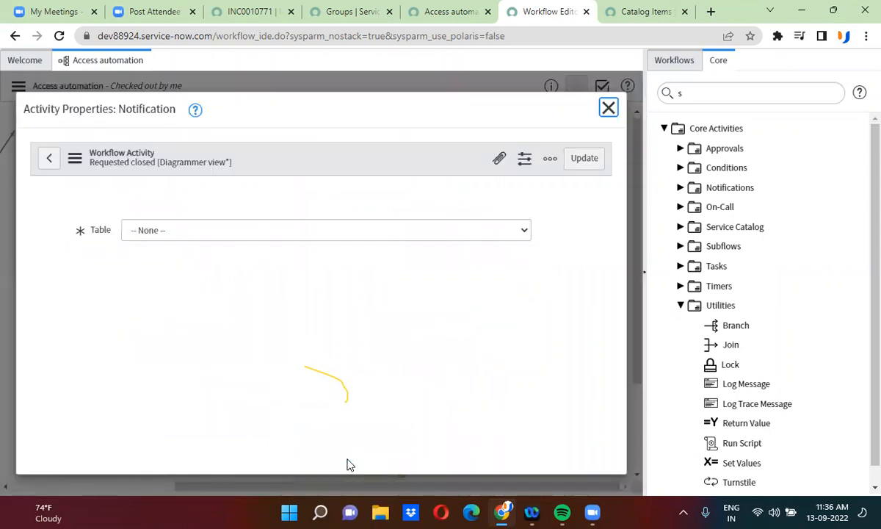
triple_click(193, 257)
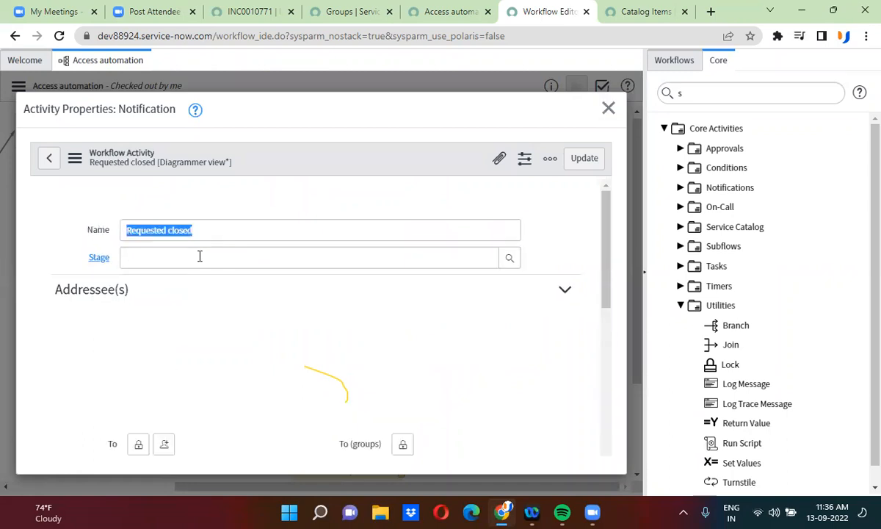
left_click(206, 229)
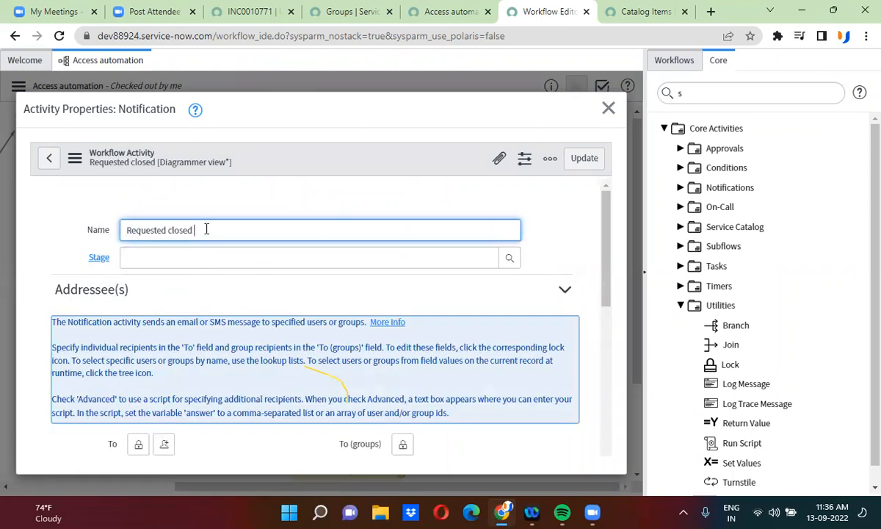
type("incomplete")
Step: Set the copied notification's subject and message to Requested closed incomplete and update the activity
scroll(227, 287, "down", 3)
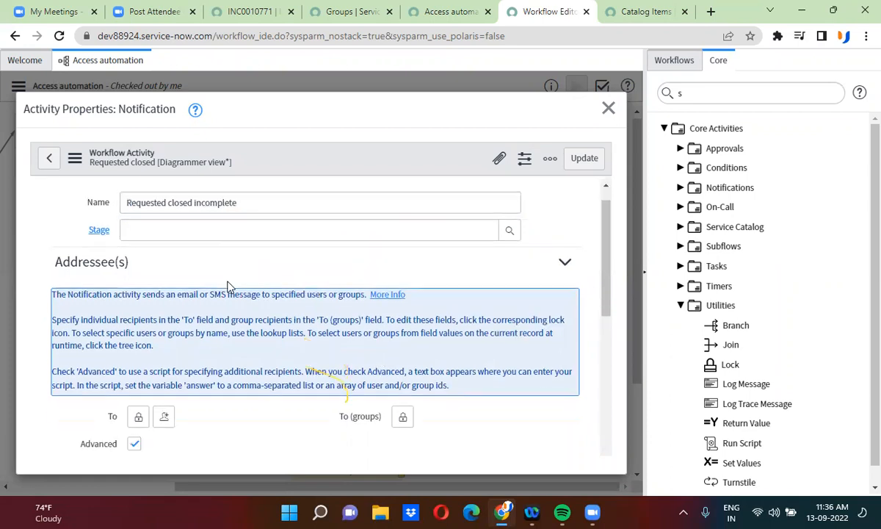
scroll(227, 287, "down", 1)
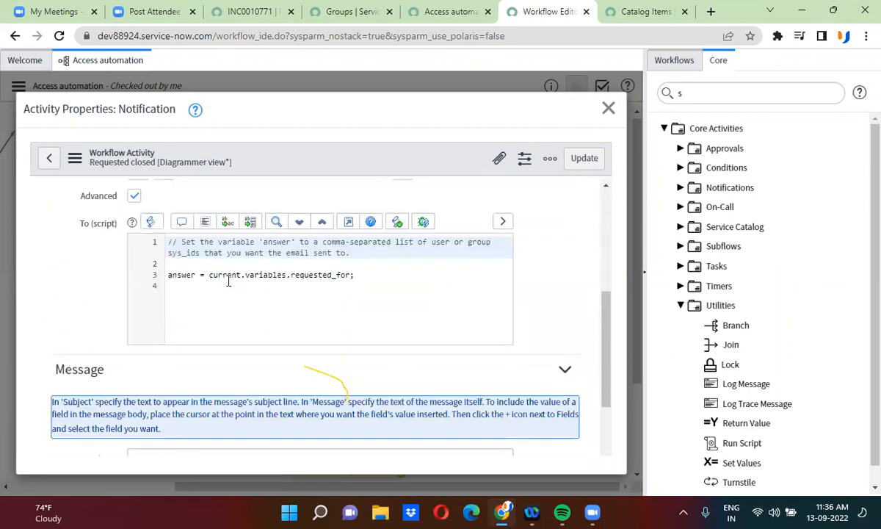
scroll(227, 287, "down", 2)
left_click(217, 294)
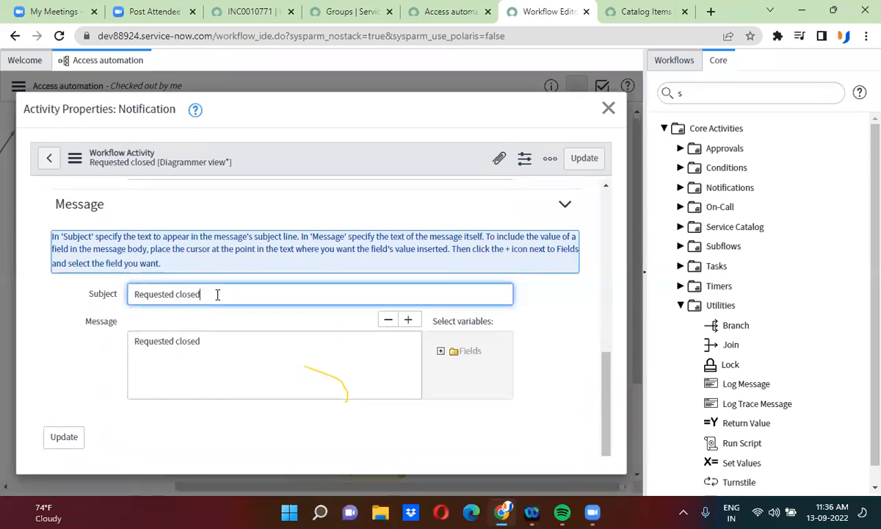
type("incomplete")
left_click(216, 333)
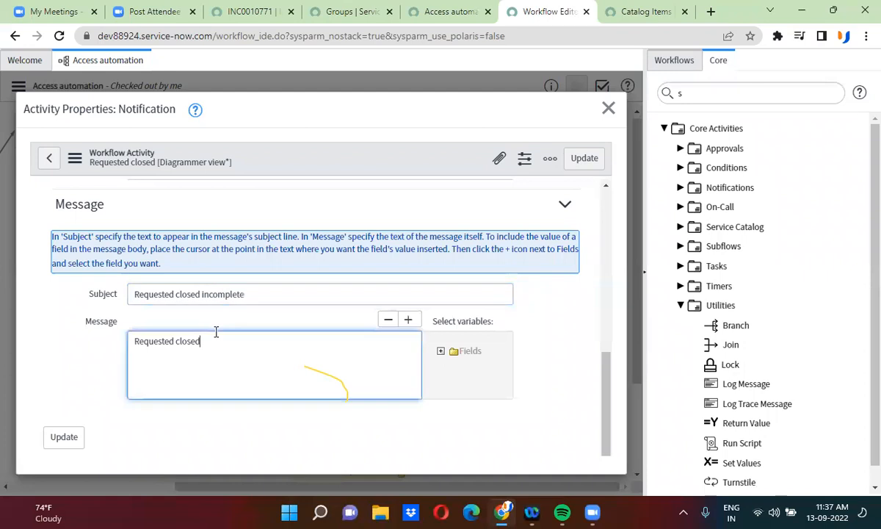
type("inco")
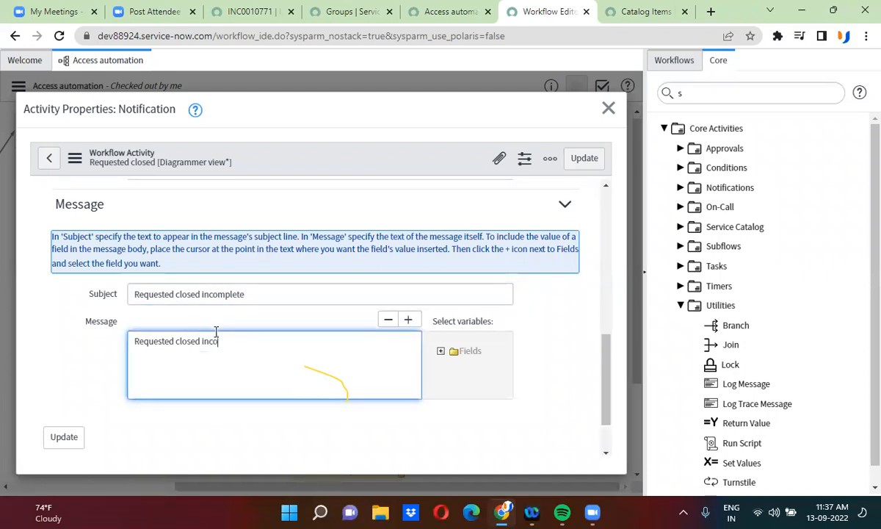
type("mplete")
left_click(584, 161)
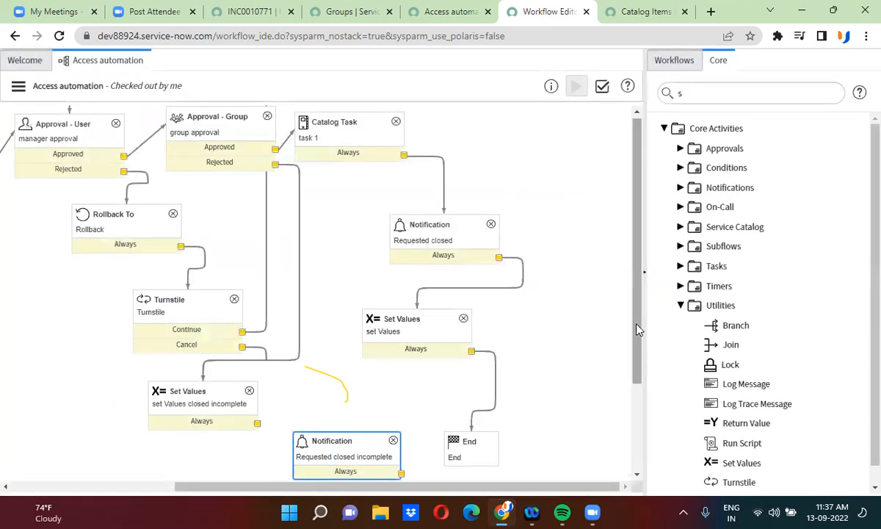
Step: Connect set Values closed incomplete to the Requested closed incomplete notification, and connect that notification's Always output to End
left_click_drag(636, 324, 640, 422)
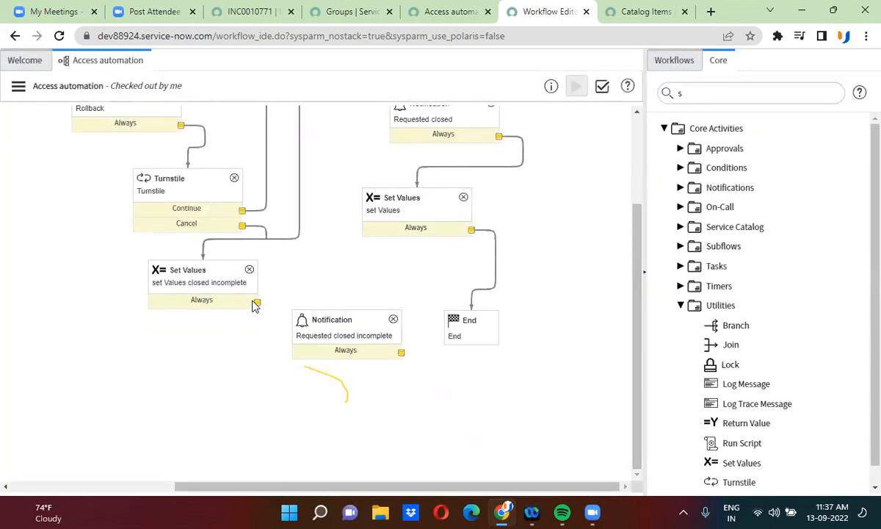
left_click_drag(257, 303, 451, 339)
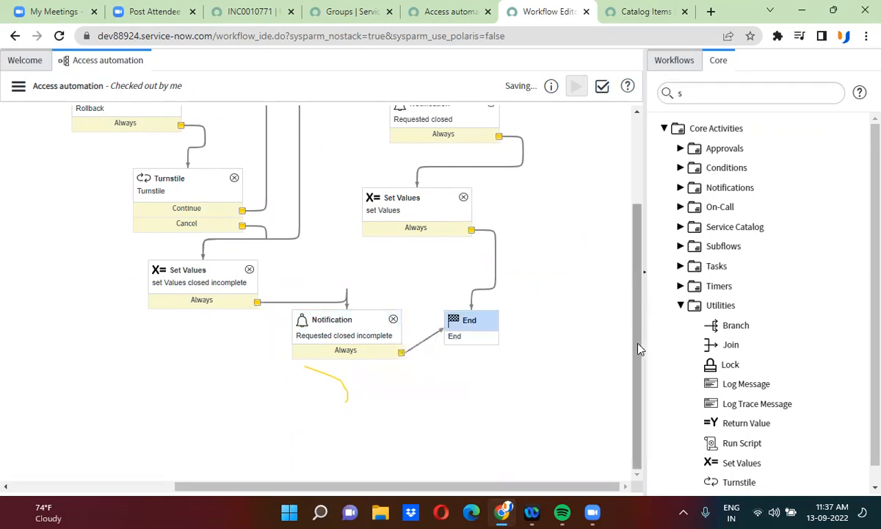
Step: Review the approved path from the Manager? condition through both approvals, task 1, the Requested closed notification and set Values to End
left_click_drag(639, 384, 639, 248)
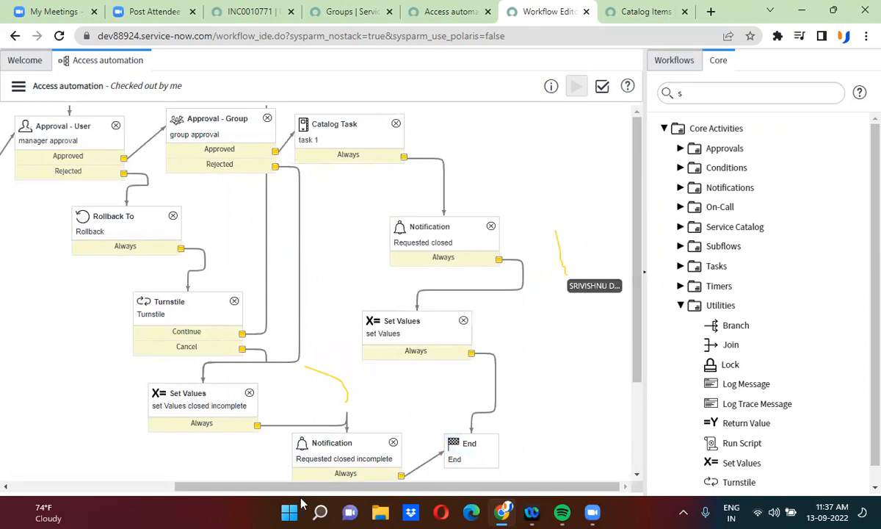
left_click_drag(240, 486, 69, 478)
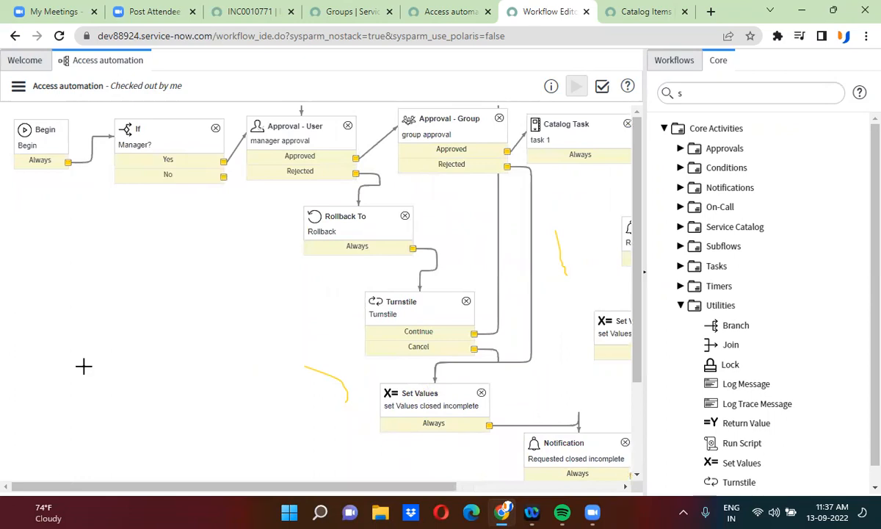
left_click(154, 130)
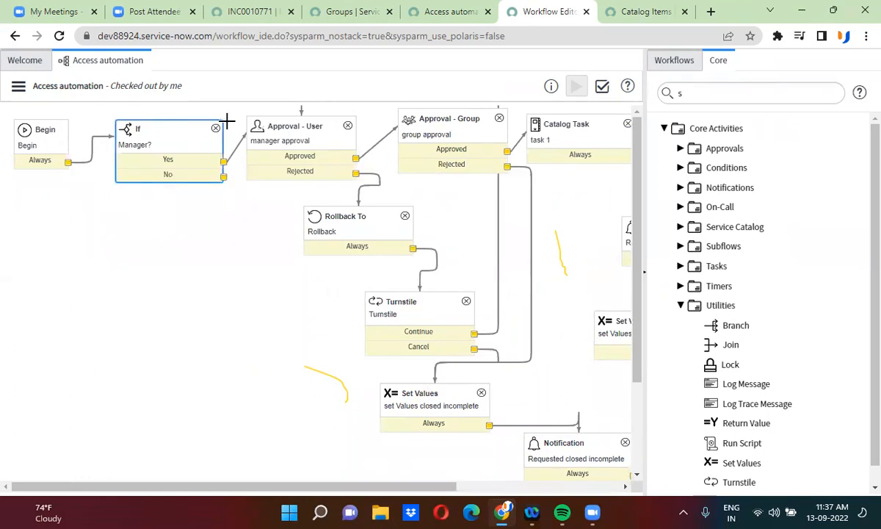
left_click(313, 131)
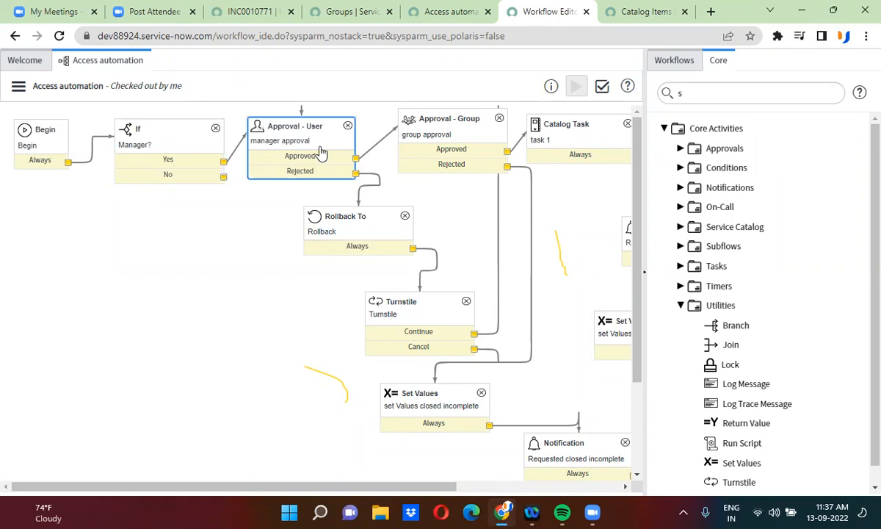
left_click(439, 136)
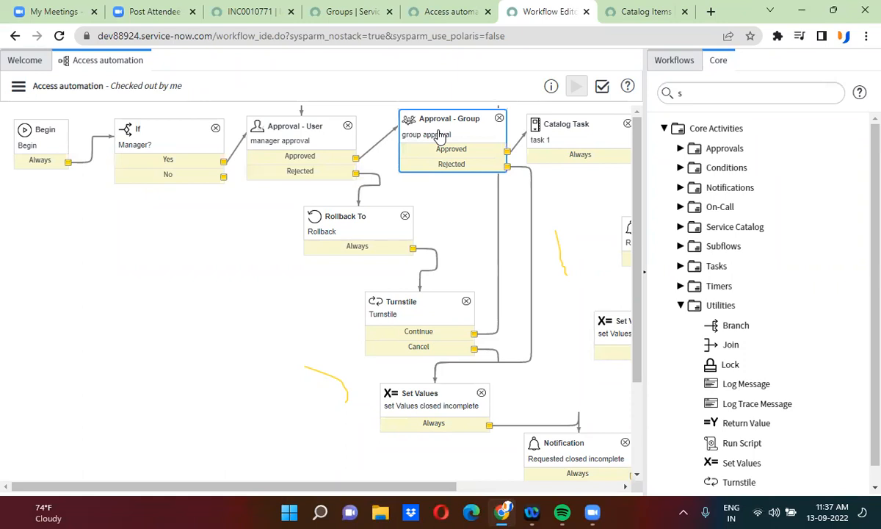
left_click(562, 130)
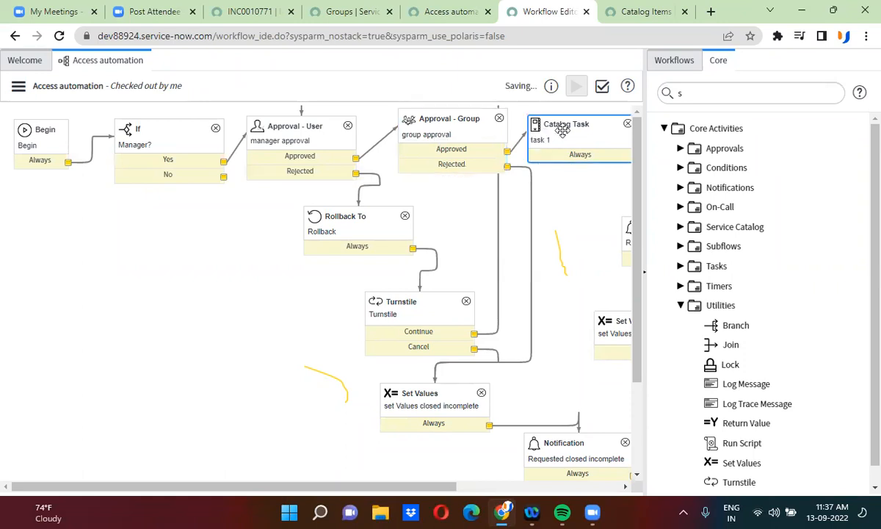
scroll(514, 422, "right", 3)
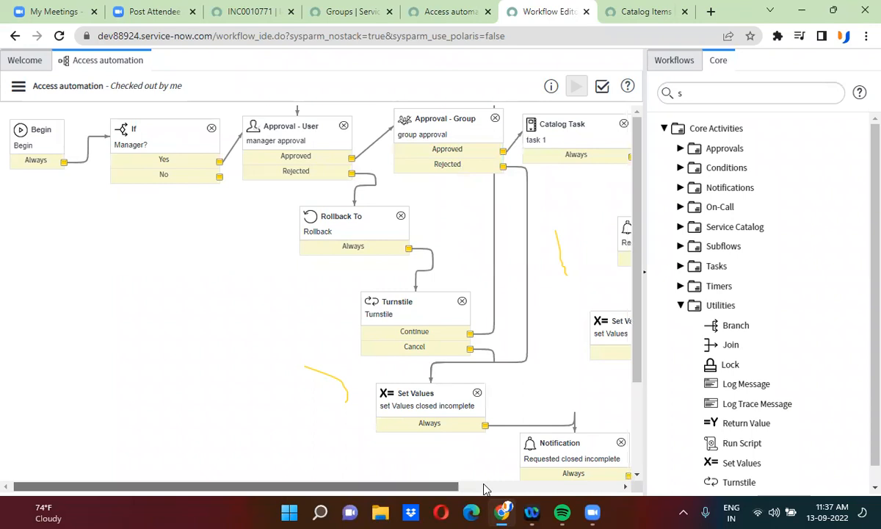
left_click(490, 230)
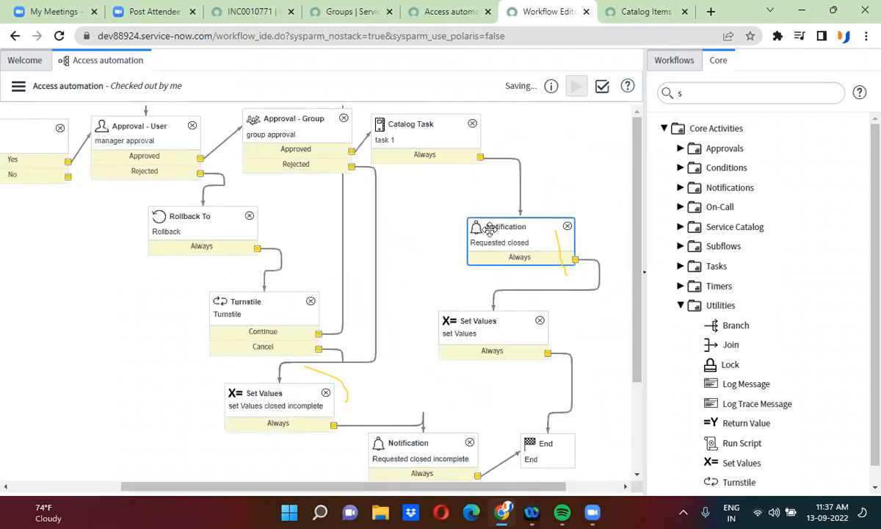
left_click(508, 325)
left_click(546, 441)
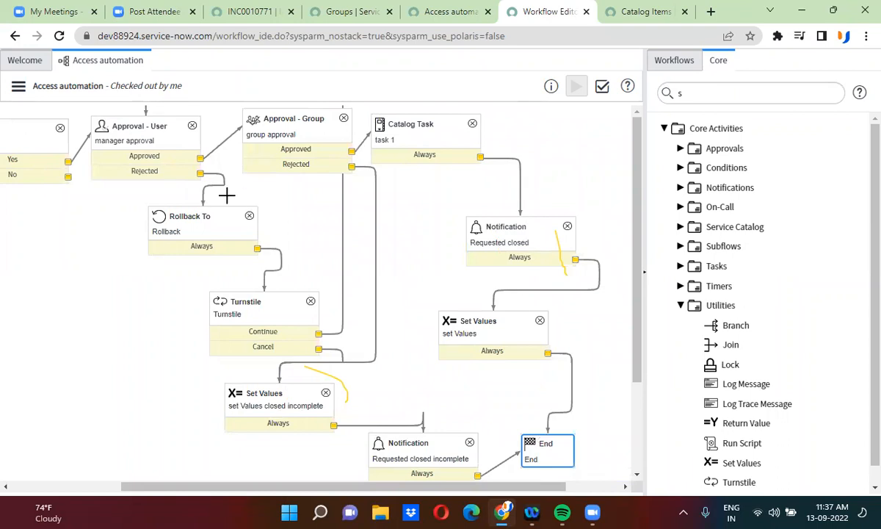
Step: Review the rejected path from manager approval and group approval through set Values closed incomplete and the Requested closed incomplete notification to End
left_click(166, 176)
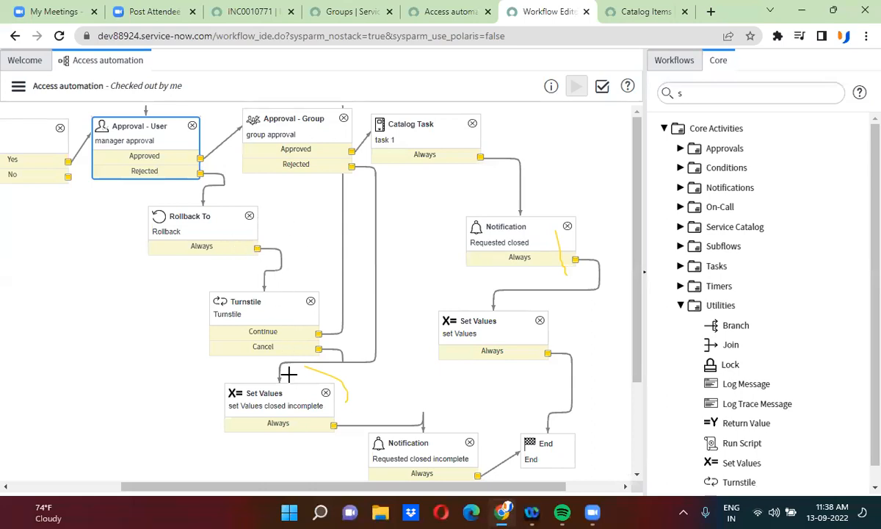
left_click(282, 397)
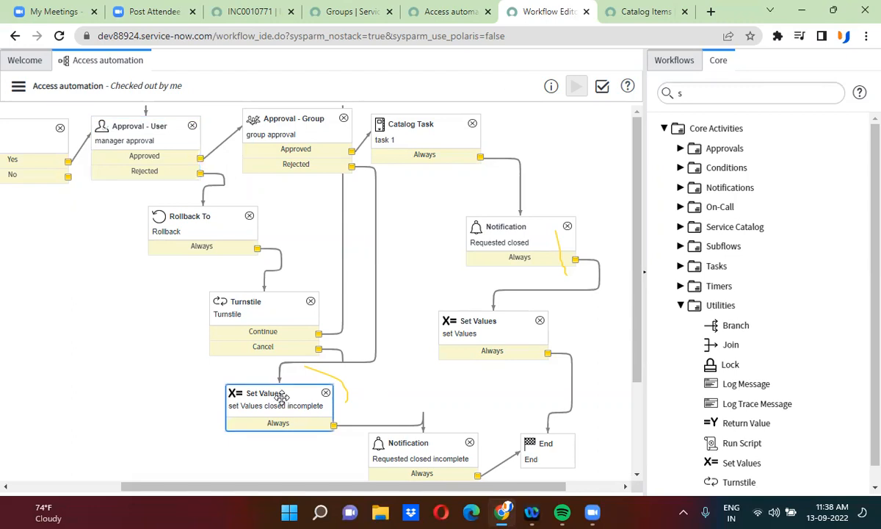
left_click(307, 139)
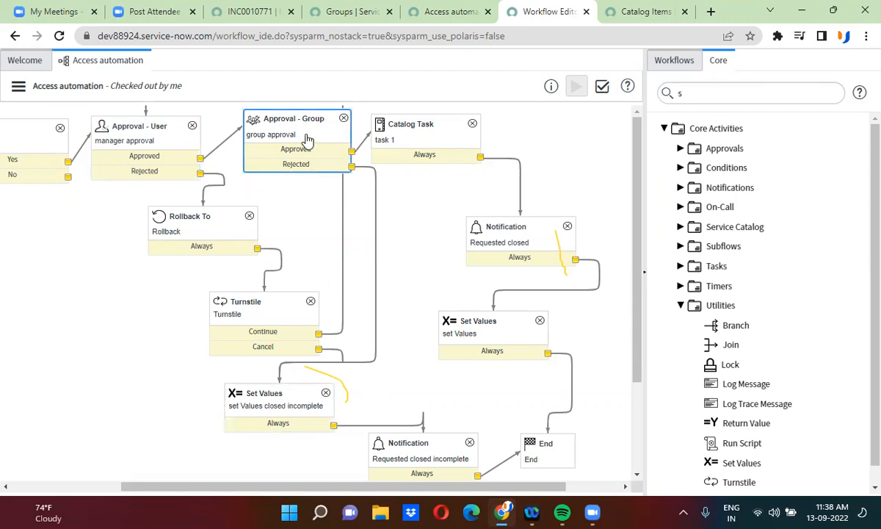
left_click(269, 411)
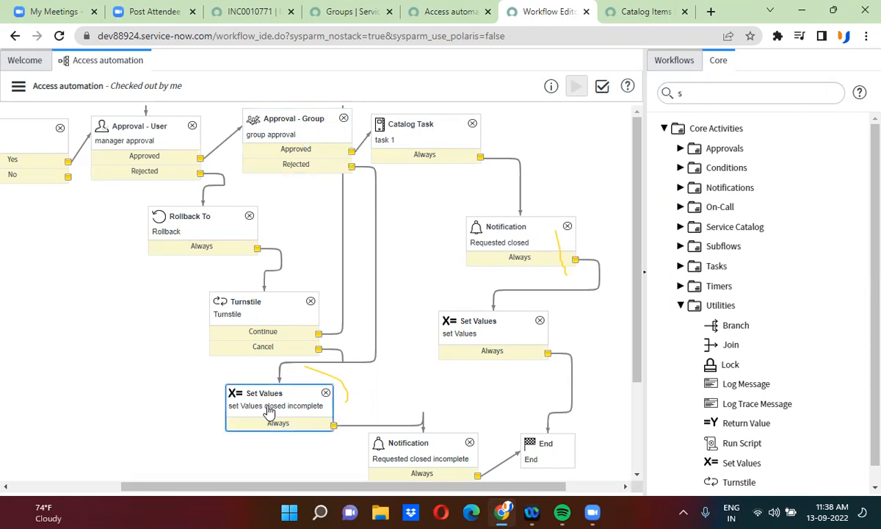
left_click(419, 450)
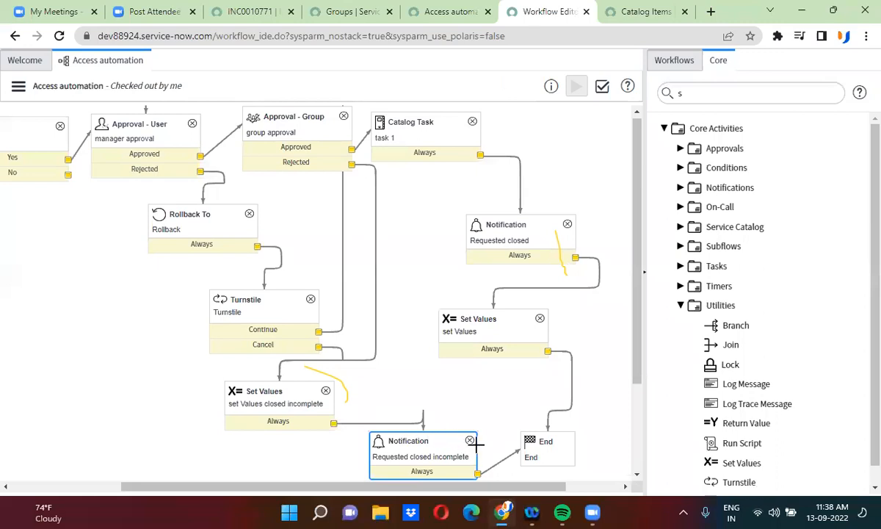
left_click(550, 442)
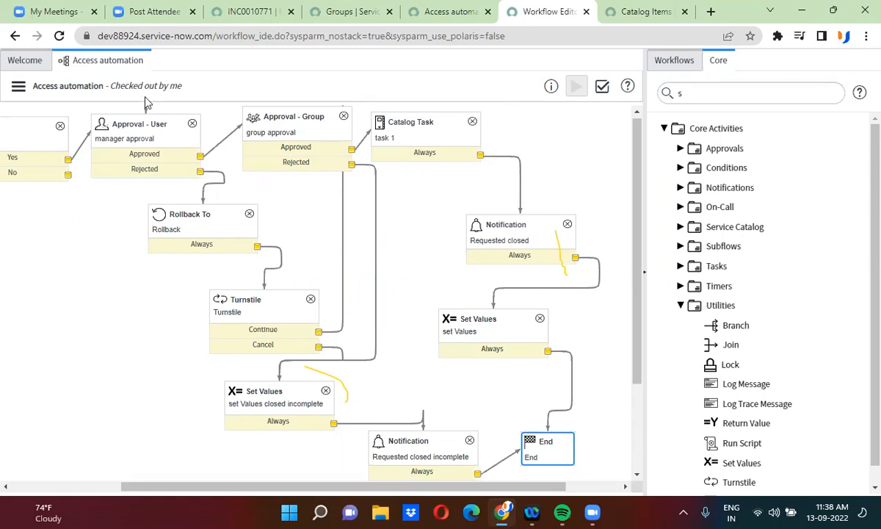
Step: Publish the Access automation workflow, accepting the validation warnings
left_click(18, 88)
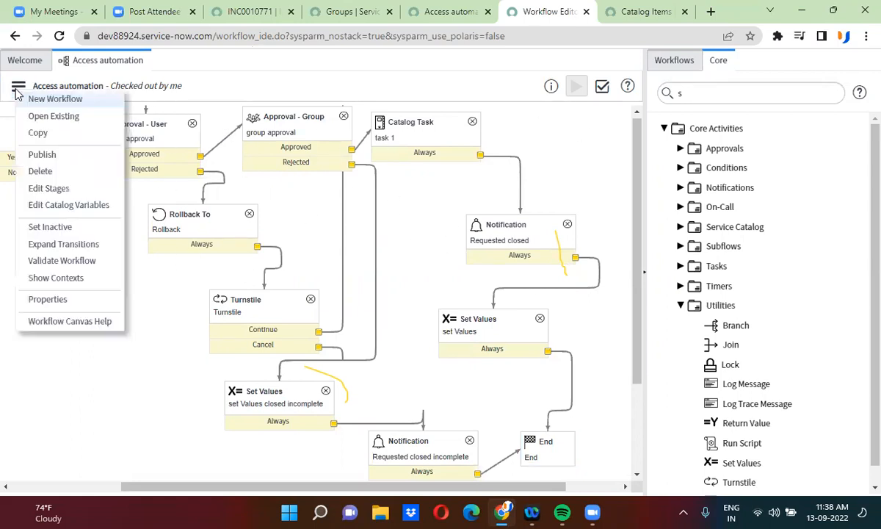
left_click(42, 155)
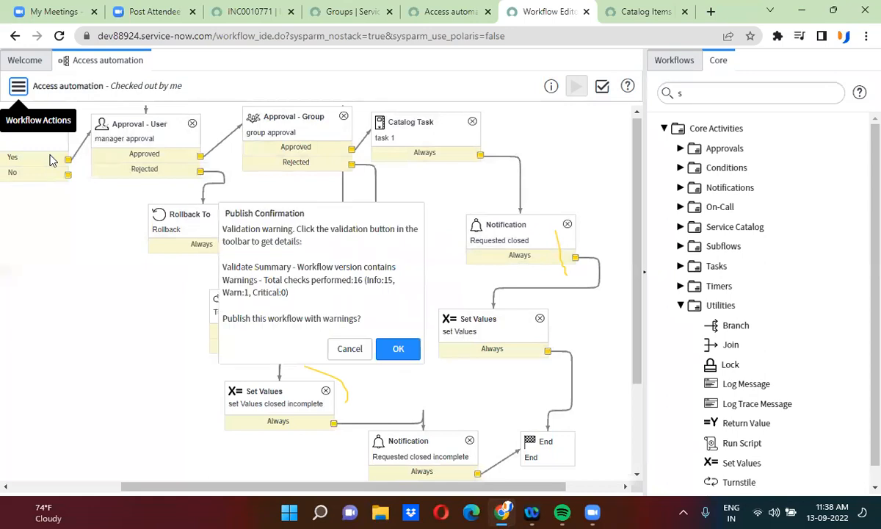
left_click(398, 348)
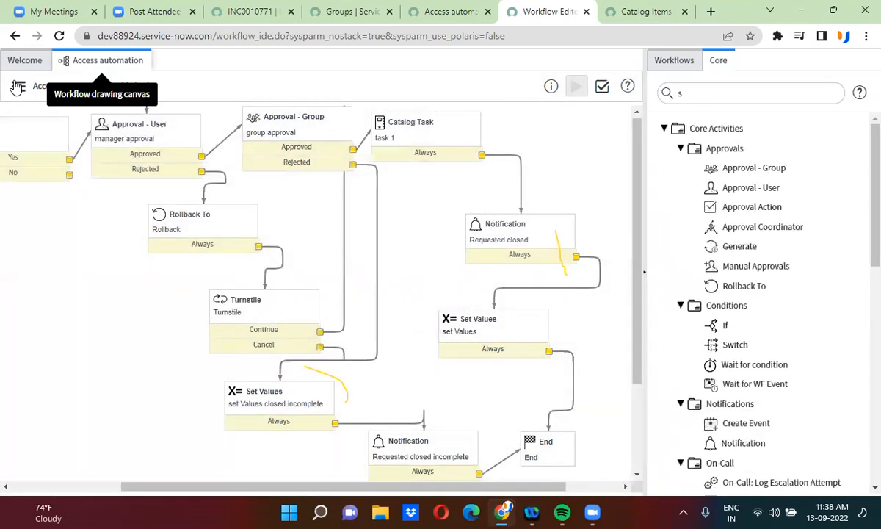
Step: Check the actions available for the published workflow and inspect the properties of the task 1 catalog task
left_click(18, 87)
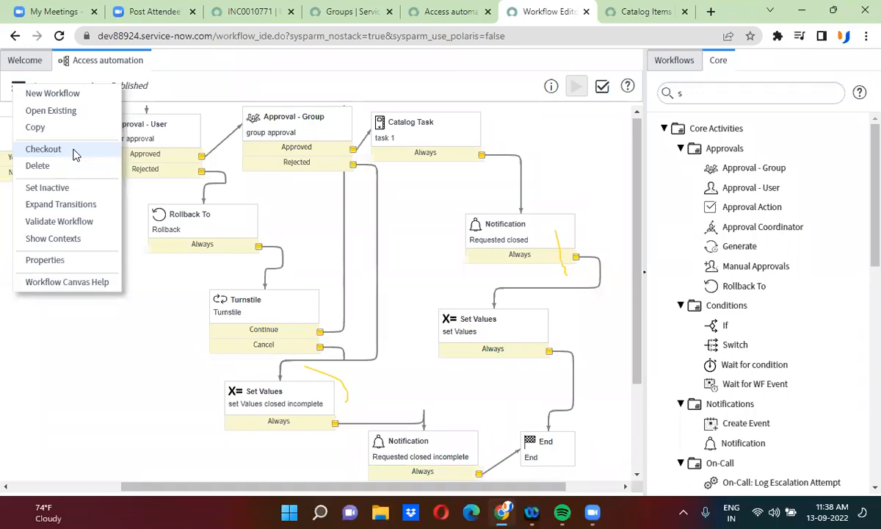
left_click(296, 66)
double_click(385, 123)
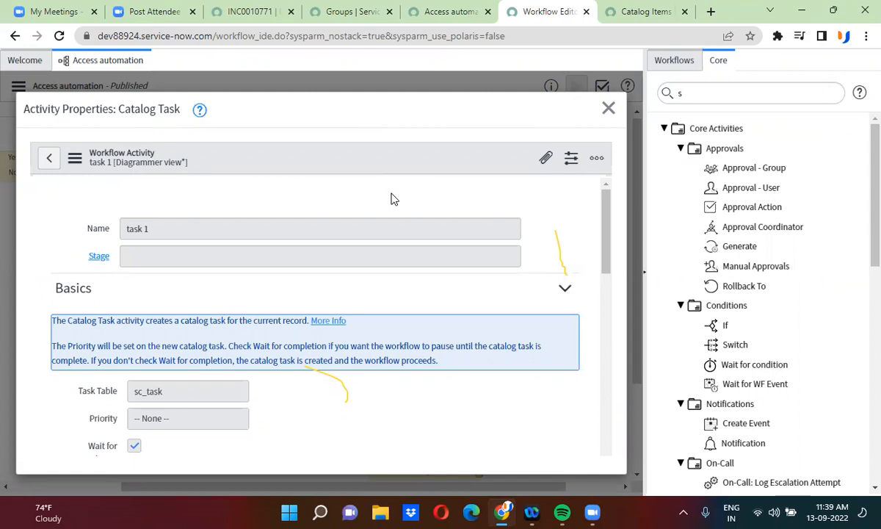
left_click(608, 109)
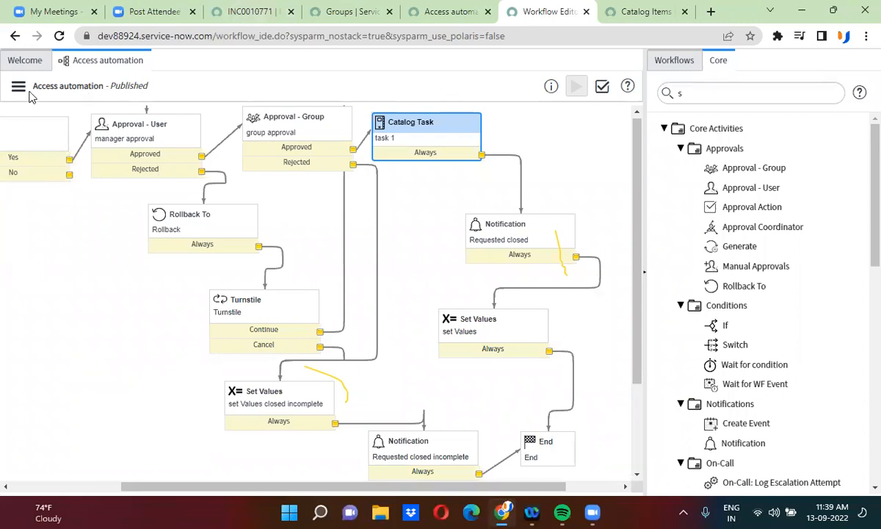
Step: Copy the workflow's name and return to the Access automation catalog item record
left_click_drag(33, 85, 103, 87)
key("ctrl+c")
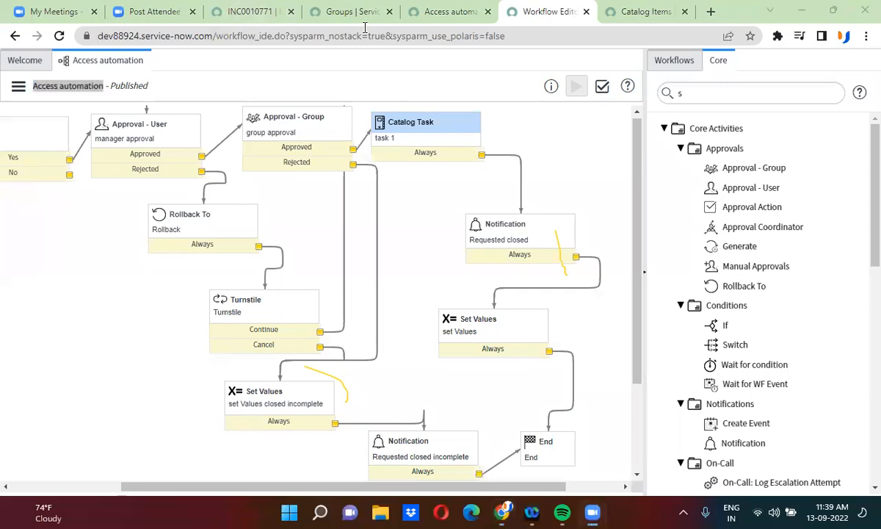
left_click(449, 12)
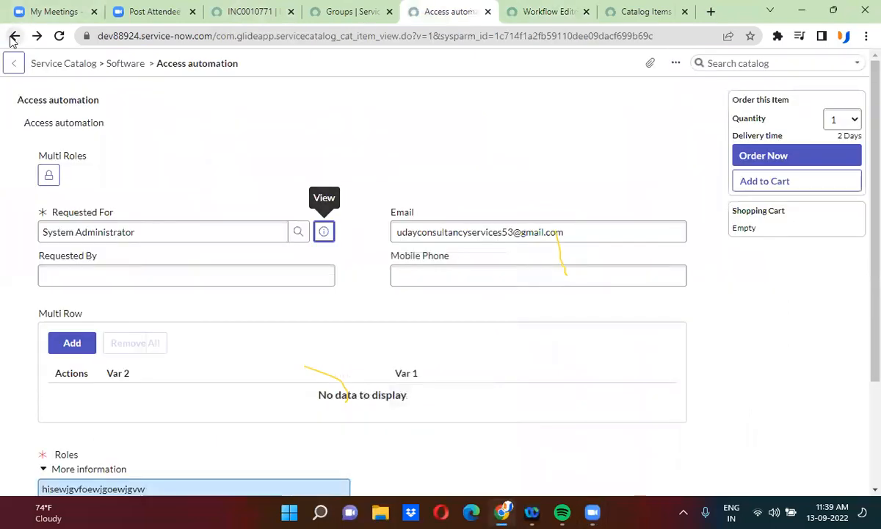
left_click(13, 37)
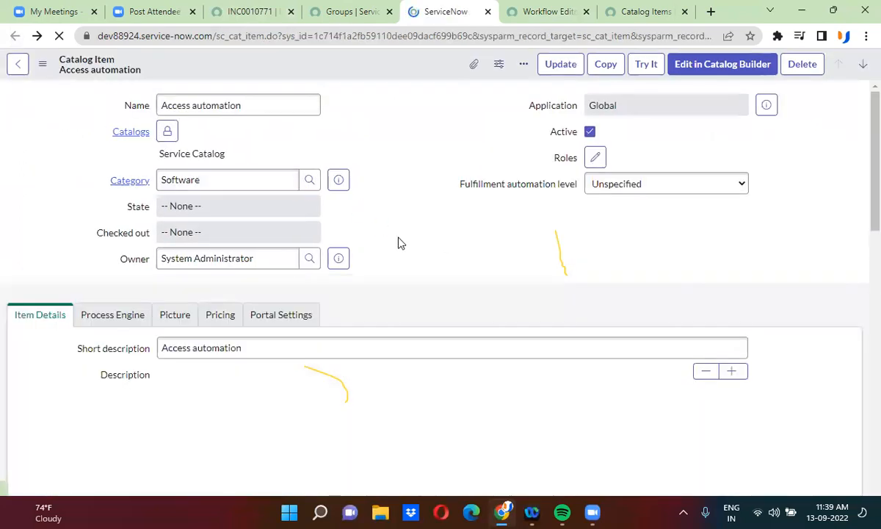
Step: Set the catalog item's process engine Workflow to Access automation
scroll(399, 243, "down", 1)
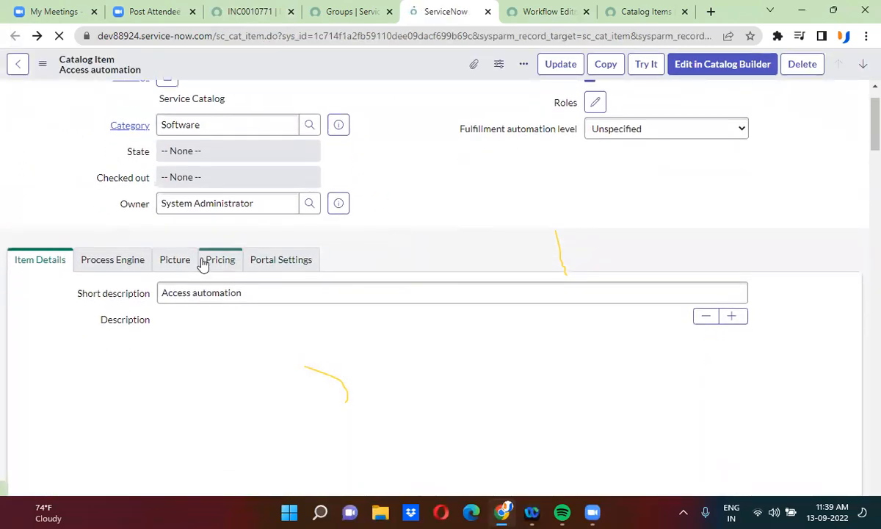
left_click(125, 269)
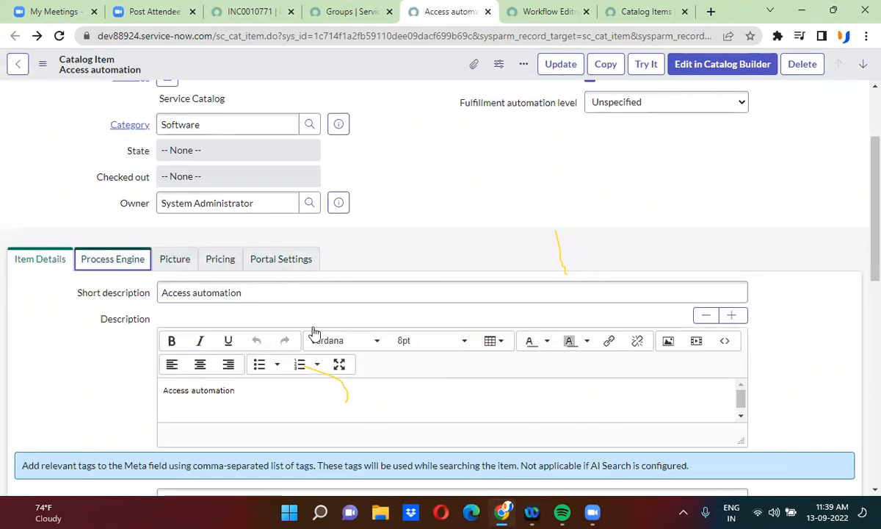
left_click(292, 237)
left_click(174, 261)
left_click(131, 264)
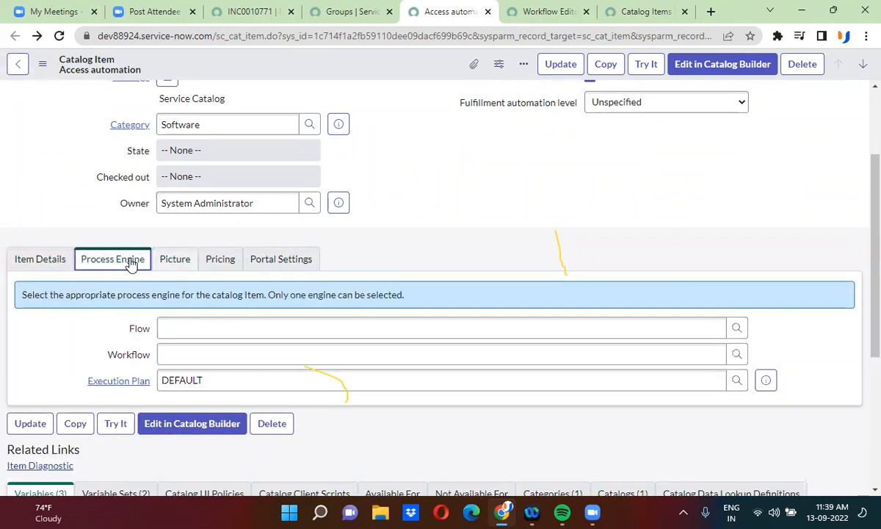
left_click(266, 358)
key("ctrl+v")
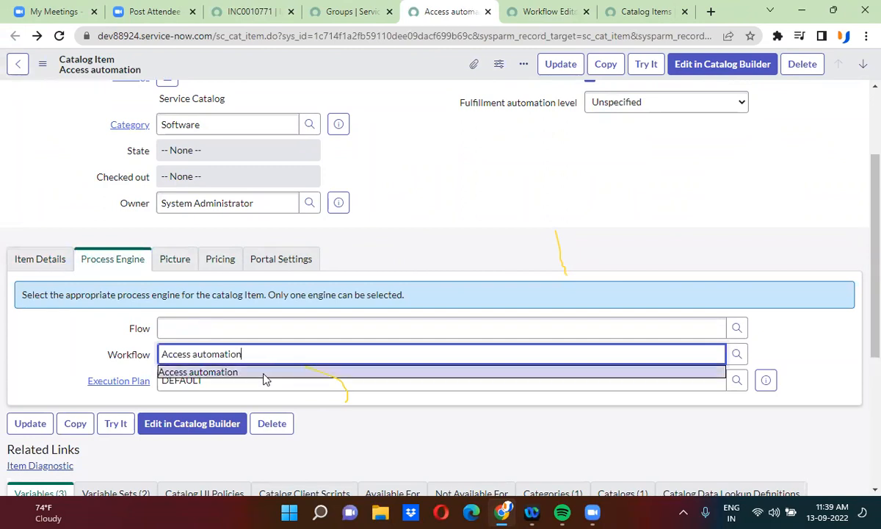
left_click(265, 373)
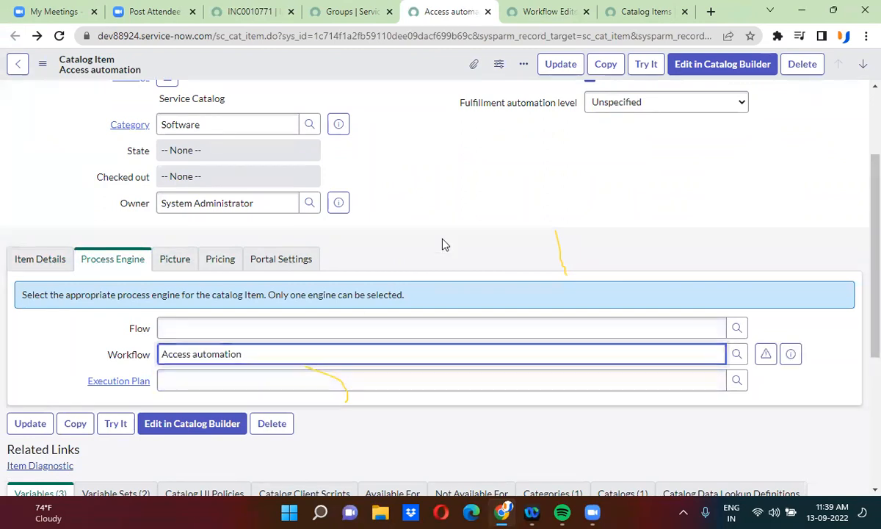
Step: Save the Access automation catalog item with its assigned workflow and open the item's order form for testing
right_click(404, 65)
left_click(431, 73)
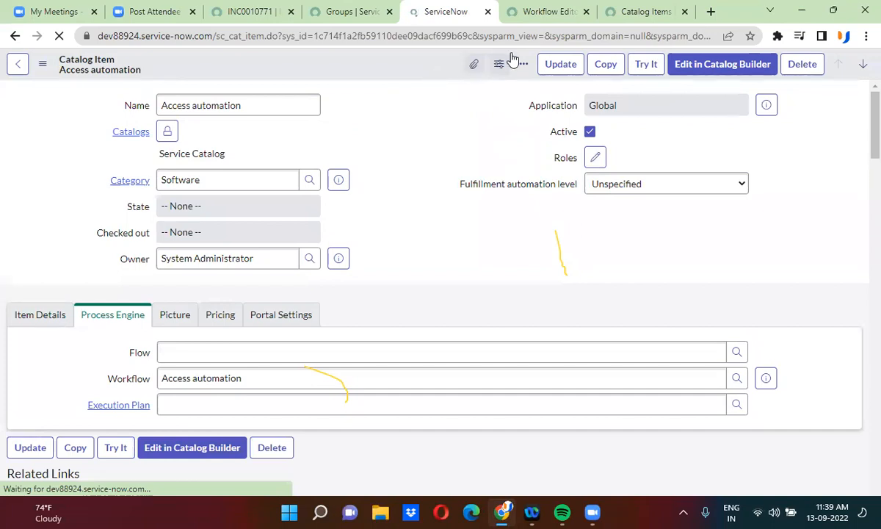
left_click(636, 66)
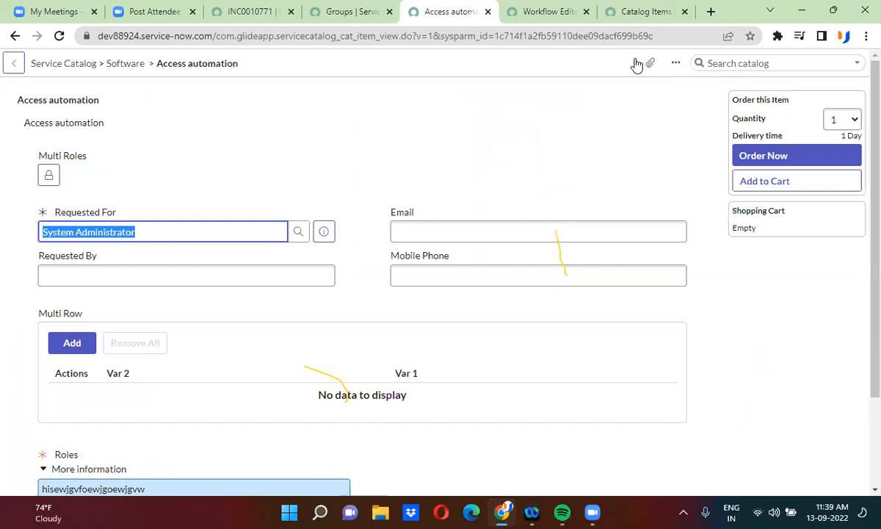
Step: Set Roles to Itil on the Access automation order form and order the item
scroll(309, 163, "down", 1)
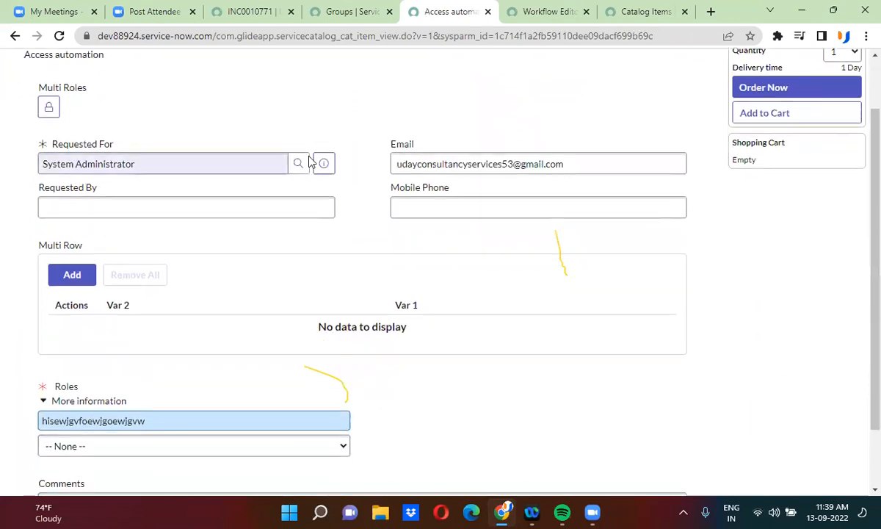
scroll(309, 163, "down", 1)
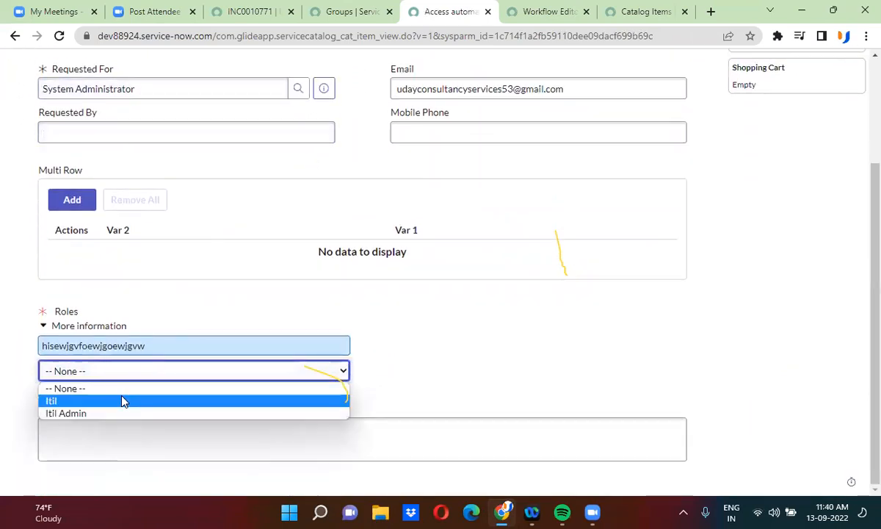
left_click(122, 400)
left_click(659, 337)
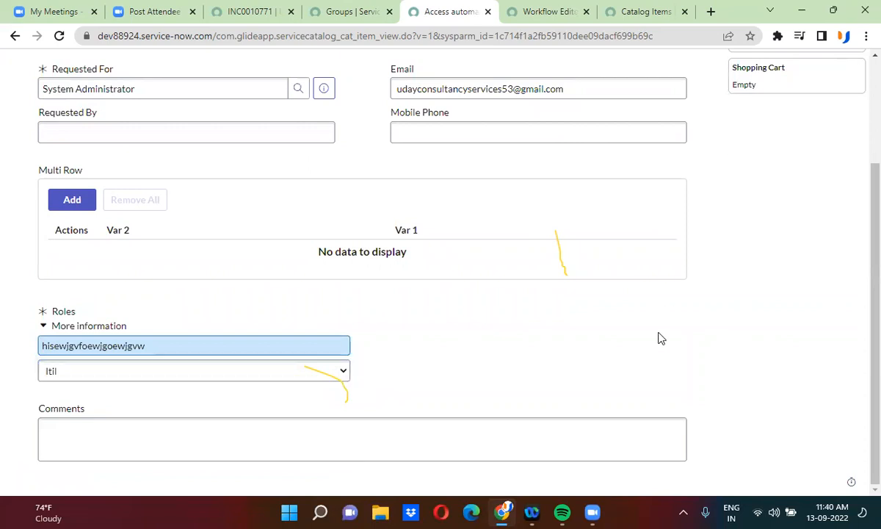
scroll(658, 338, "up", 2)
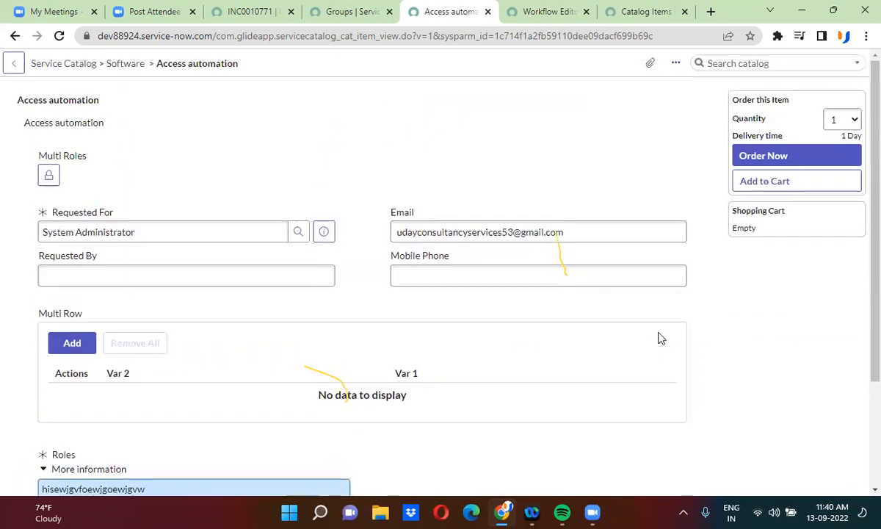
left_click(813, 160)
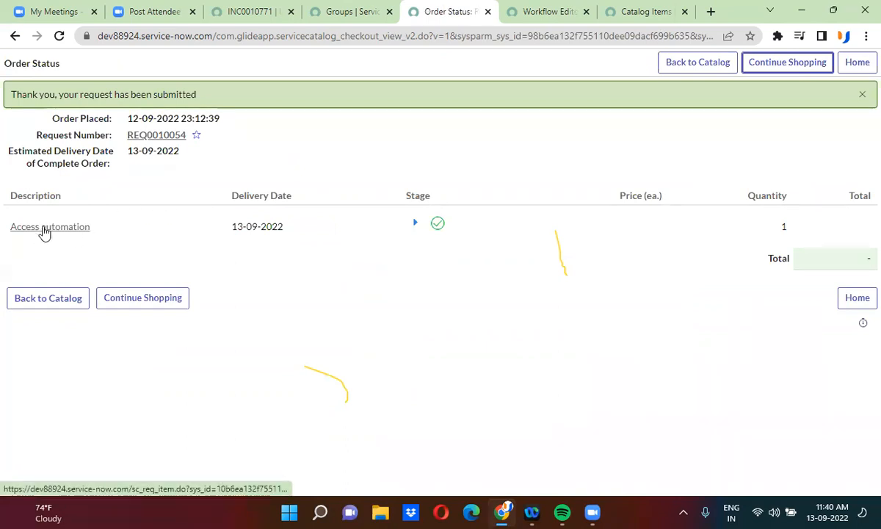
Step: Open the requested item for Access automation and show its workflow to examine the activity statuses
left_click(44, 229)
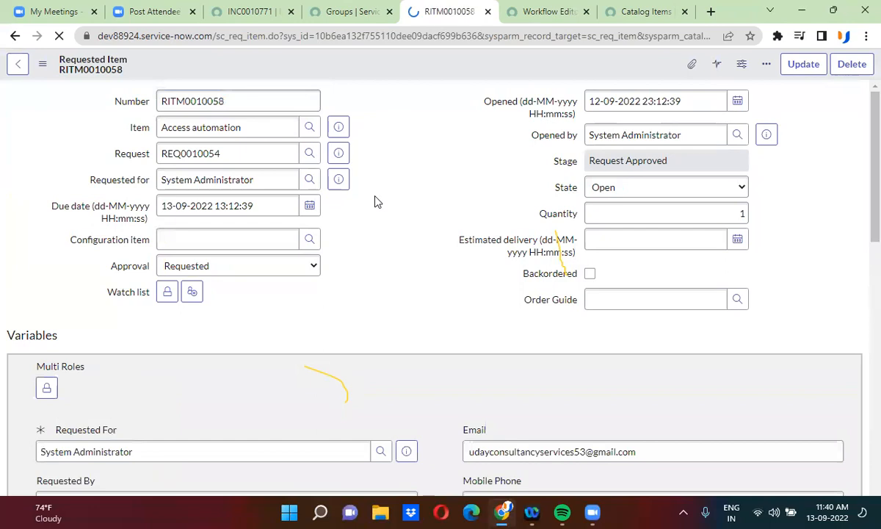
scroll(375, 197, "down", 1)
scroll(376, 200, "down", 10)
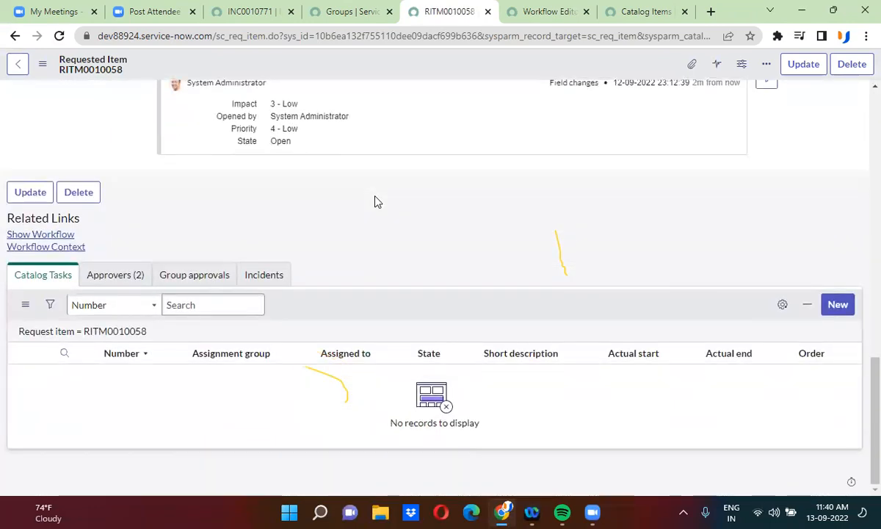
left_click(33, 235)
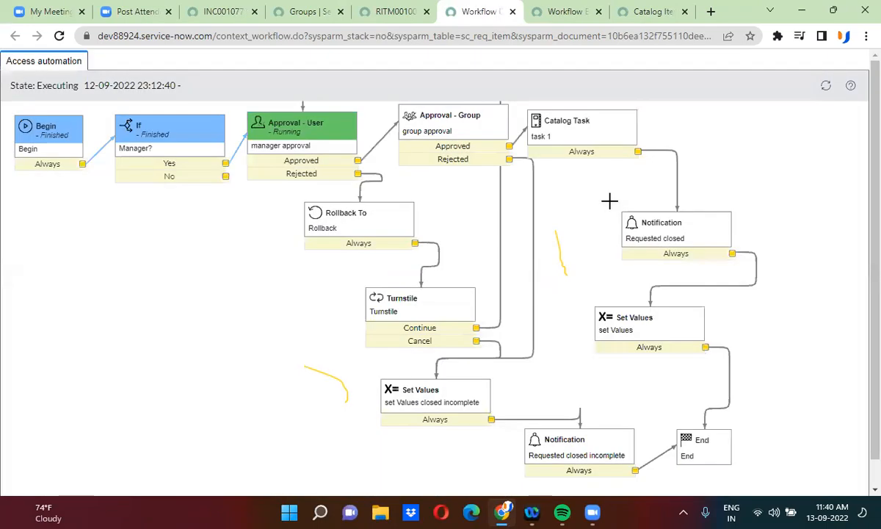
mouse_move(162, 148)
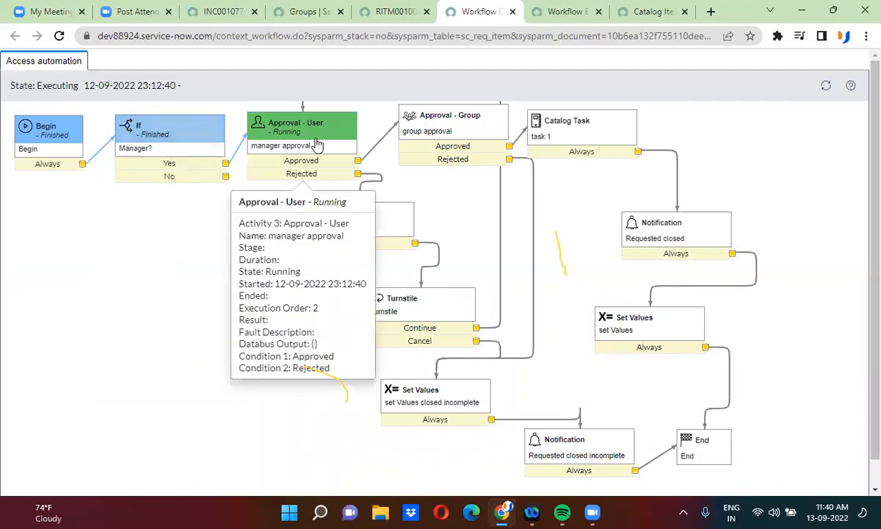
Step: Set the state of both manager approvals on the requested item to Approved
left_click(390, 12)
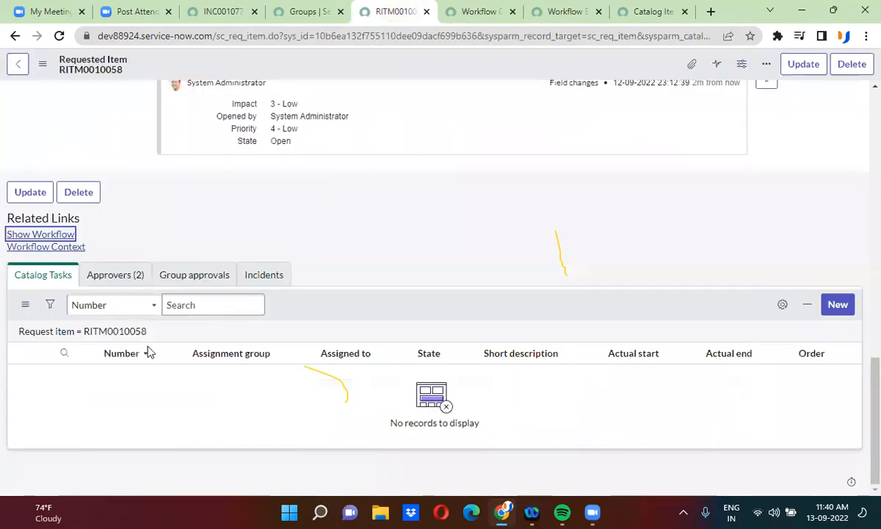
left_click(117, 275)
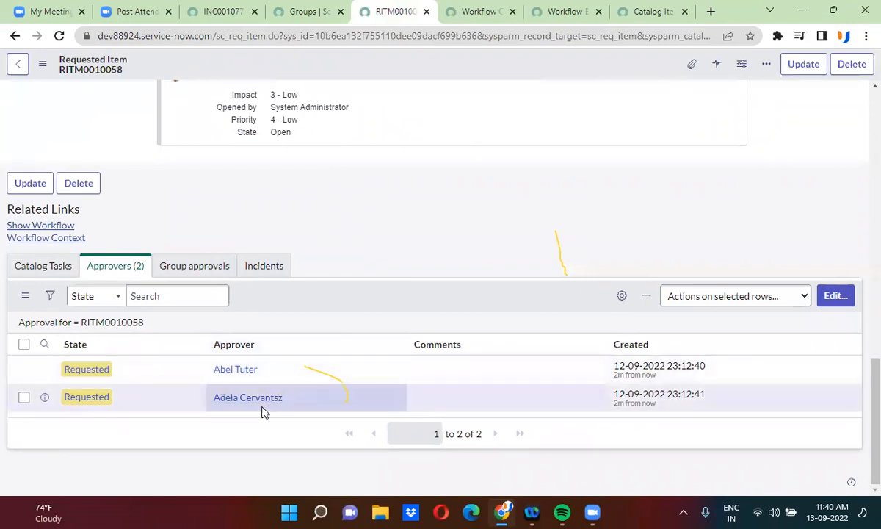
left_click(132, 370)
left_click(129, 400, "shift")
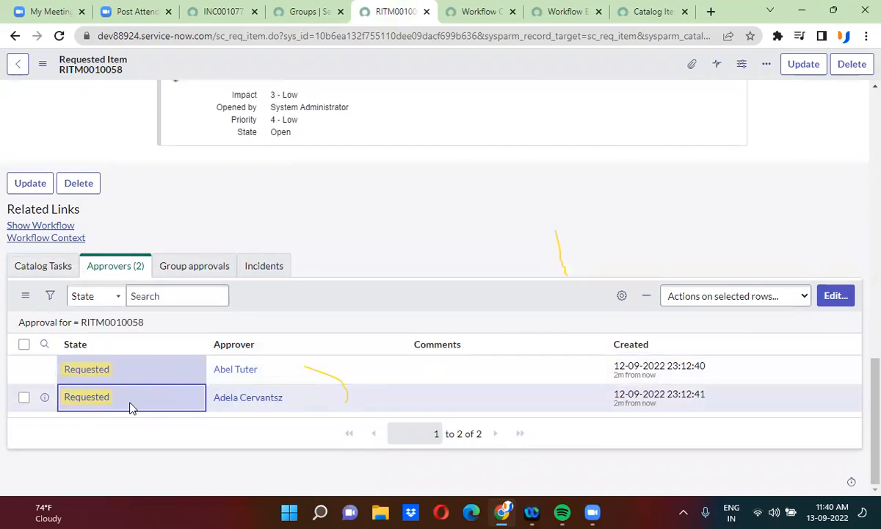
double_click(131, 406)
left_click(130, 404)
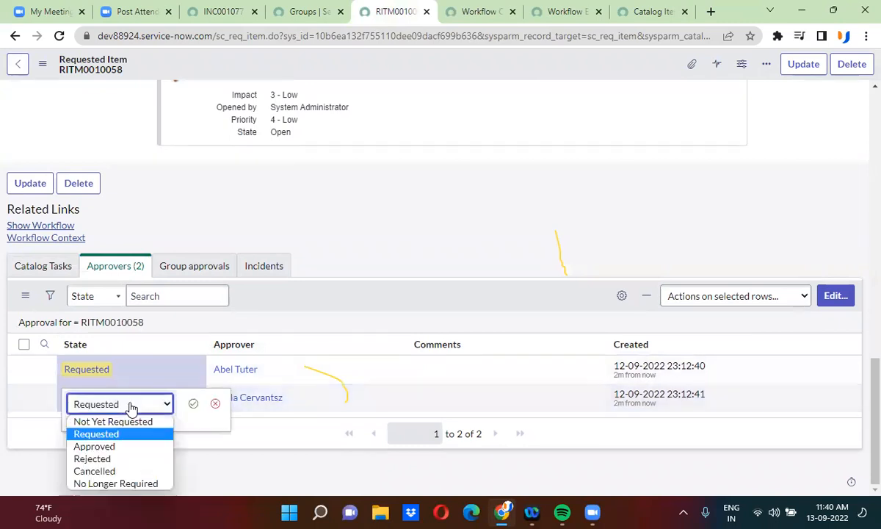
left_click(122, 448)
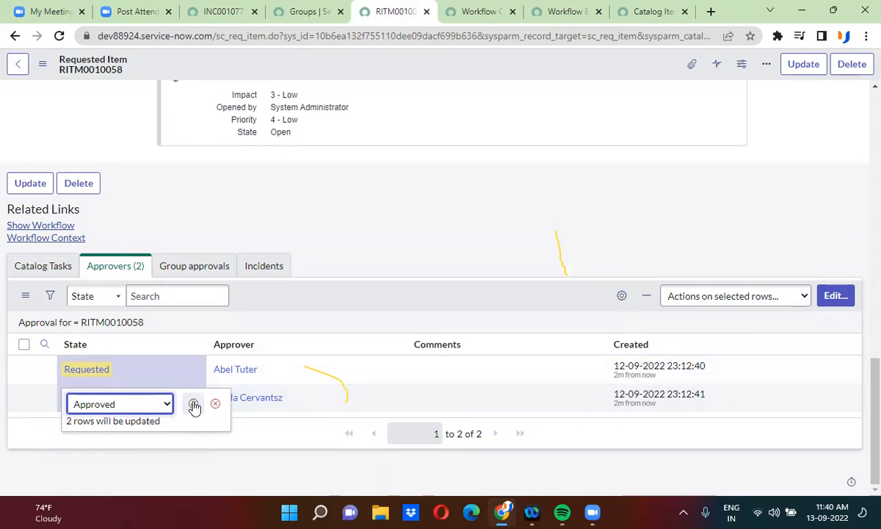
left_click(193, 403)
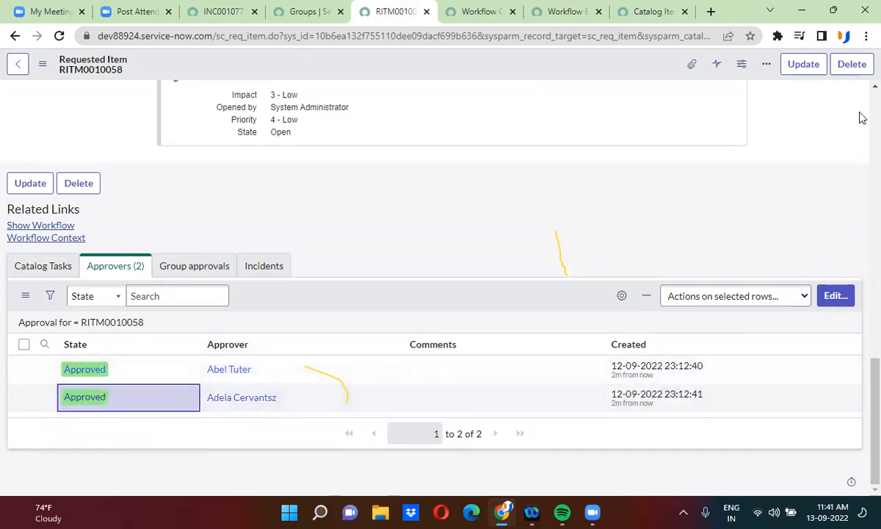
Step: Reload the running workflow diagram and check the progress from manager approval to group approval
scroll(863, 117, "up", 15)
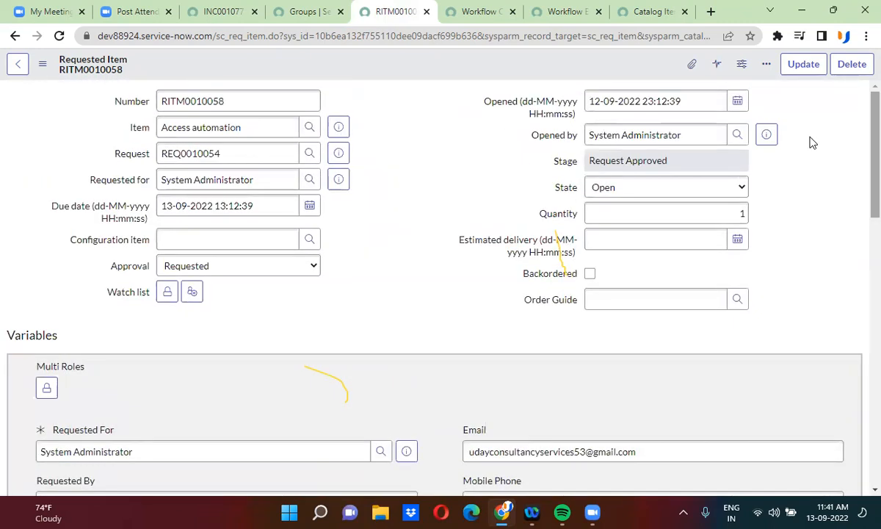
left_click(470, 11)
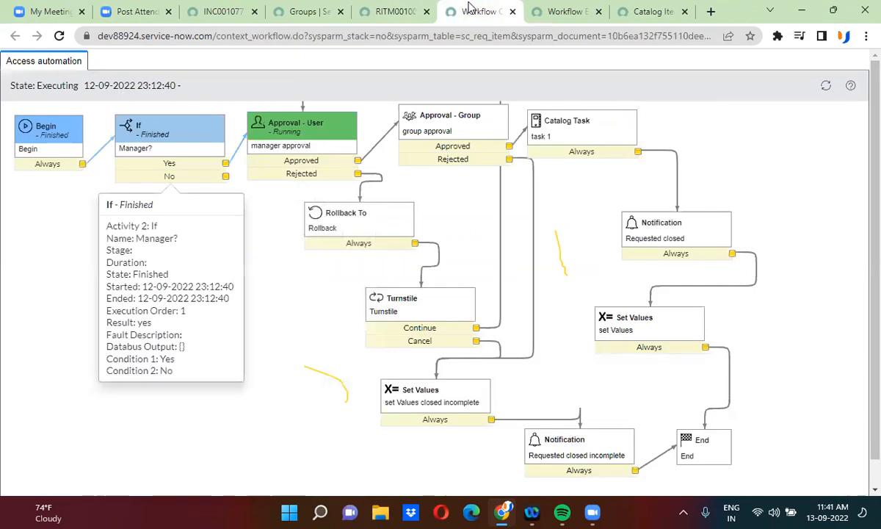
left_click(58, 36)
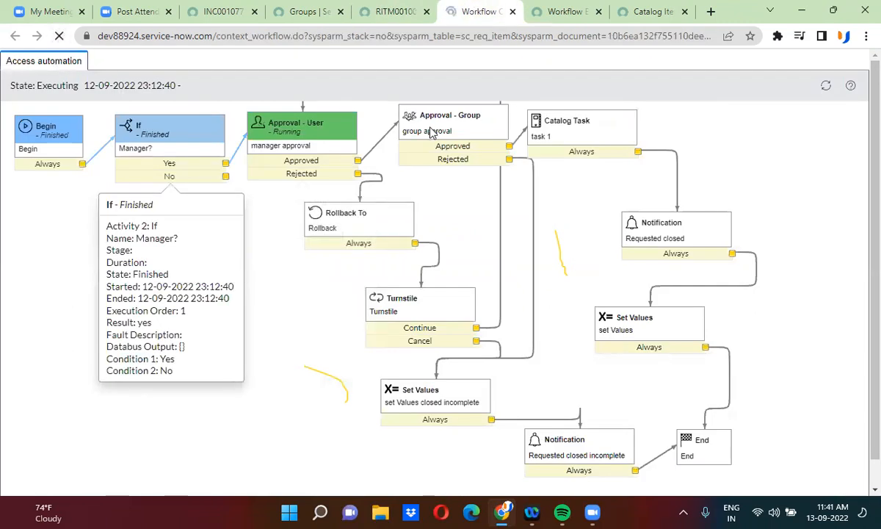
mouse_move(454, 134)
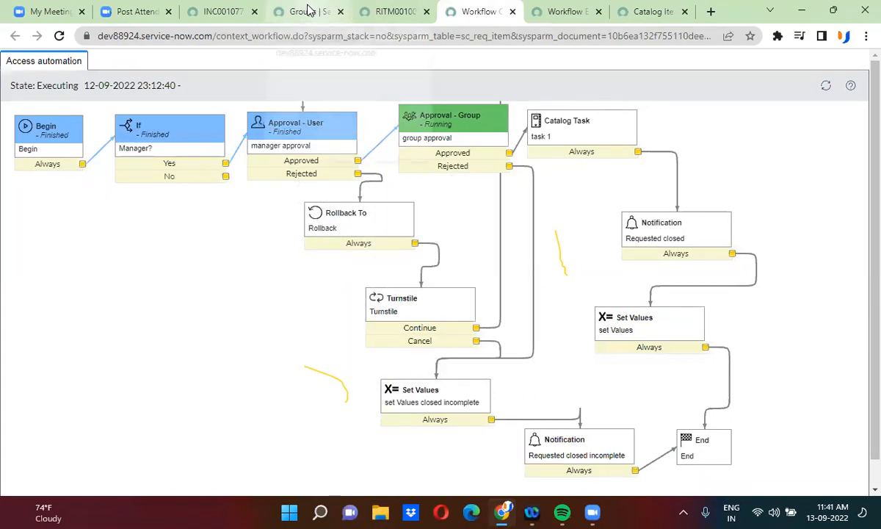
Step: Refresh the requested item's approvers list and review the approval states of the group members
left_click(233, 11)
left_click(395, 11)
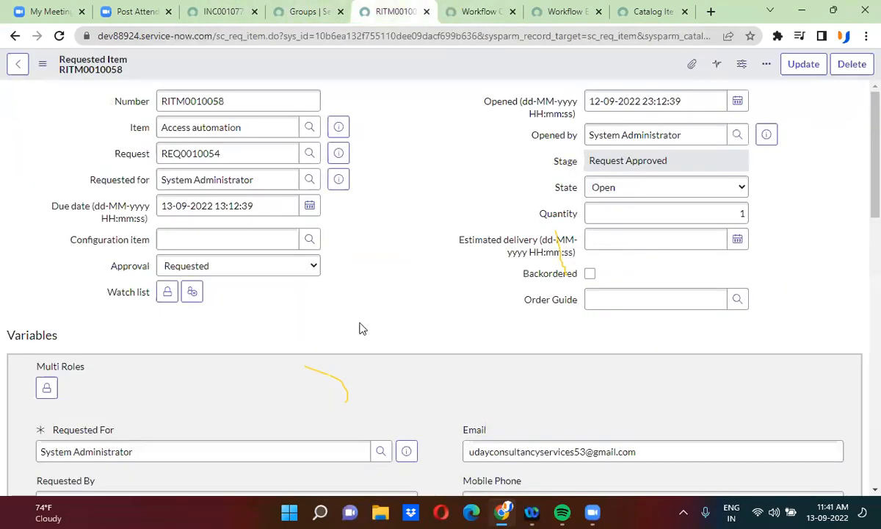
scroll(360, 328, "down", 15)
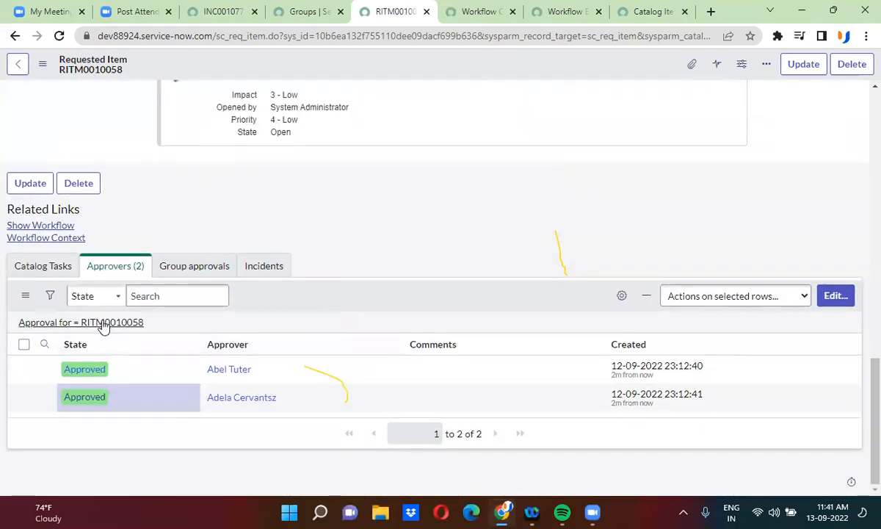
left_click(104, 327)
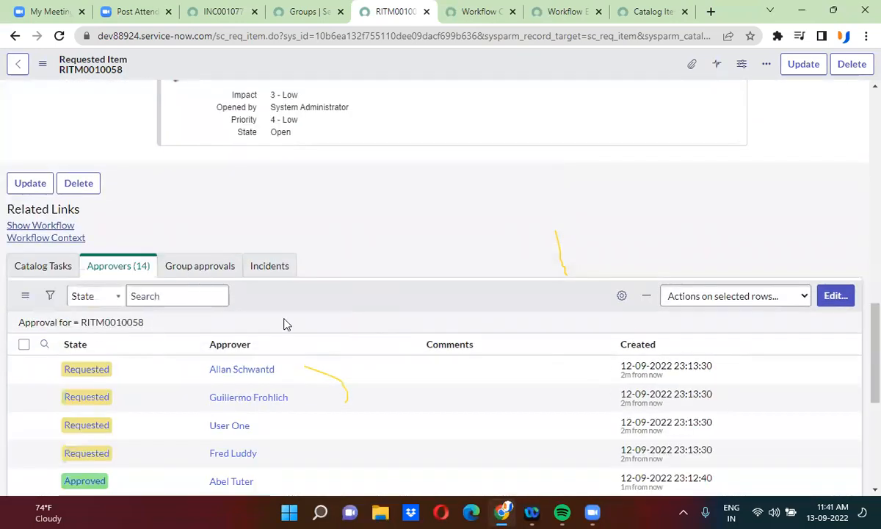
scroll(287, 325, "down", 1)
scroll(287, 325, "down", 5)
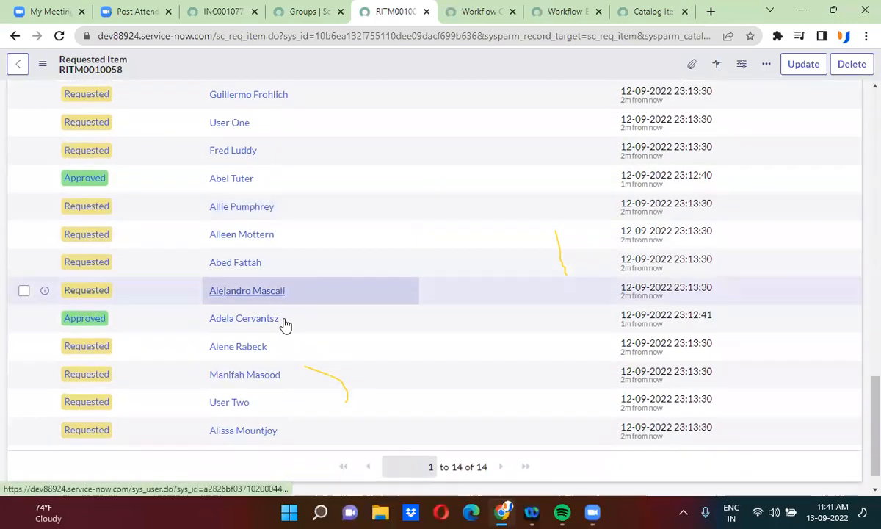
scroll(286, 324, "up", 1)
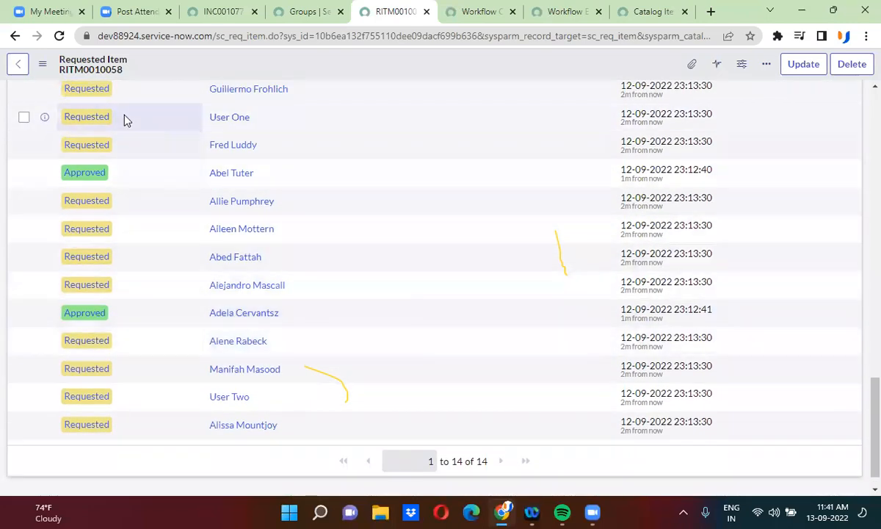
Step: Set the approval state to Approved for five pending group approvers, including User One and User Two
left_click(124, 116)
left_click(130, 227, "ctrl")
left_click(125, 343, "ctrl")
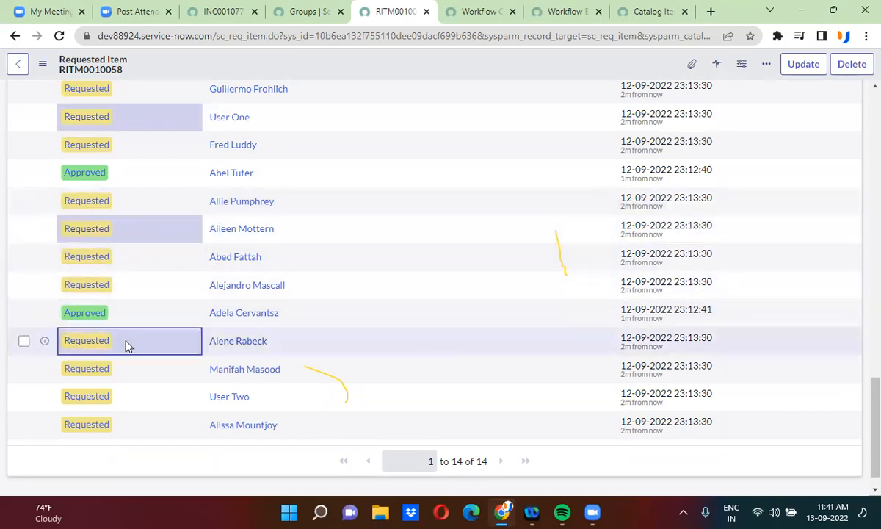
left_click(125, 360, "ctrl")
left_click(127, 394, "ctrl")
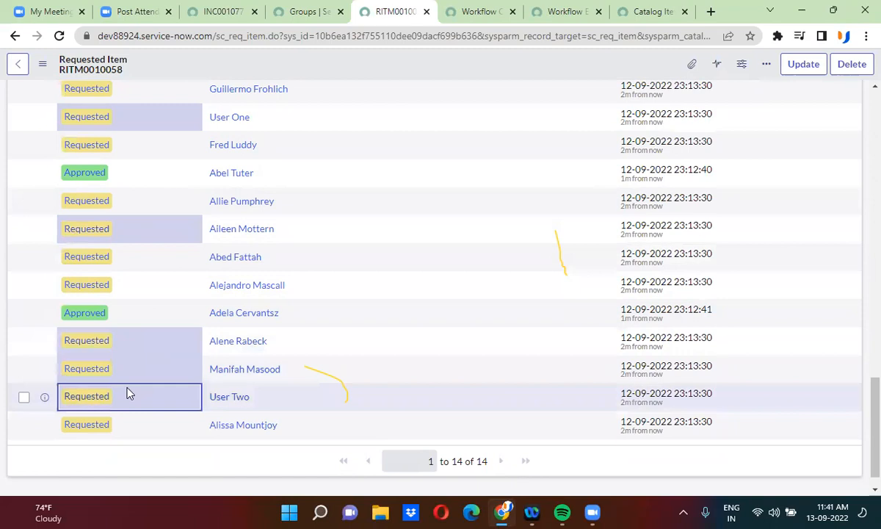
double_click(128, 394)
left_click(117, 406)
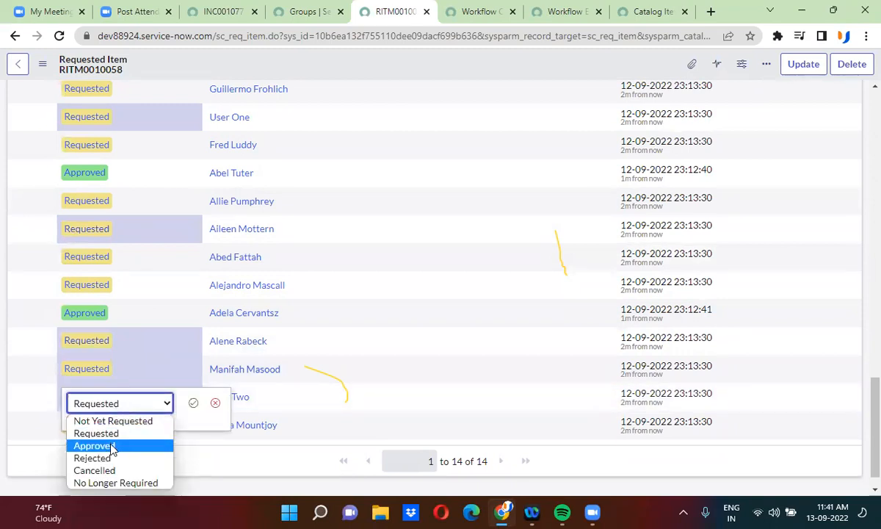
left_click(95, 445)
left_click(193, 404)
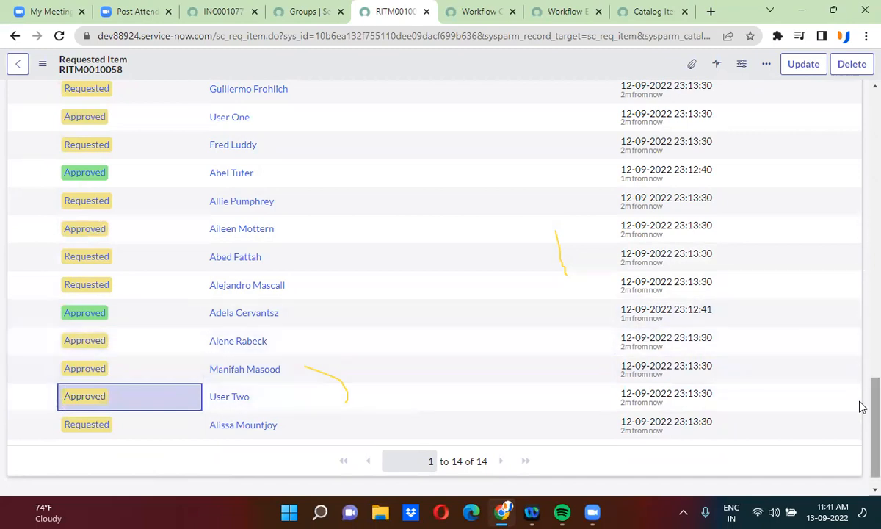
Step: Reload the workflow diagram to check the group approval and catalog task activities, and return to the requested item
scroll(859, 413, "up", 5)
scroll(862, 292, "up", 10)
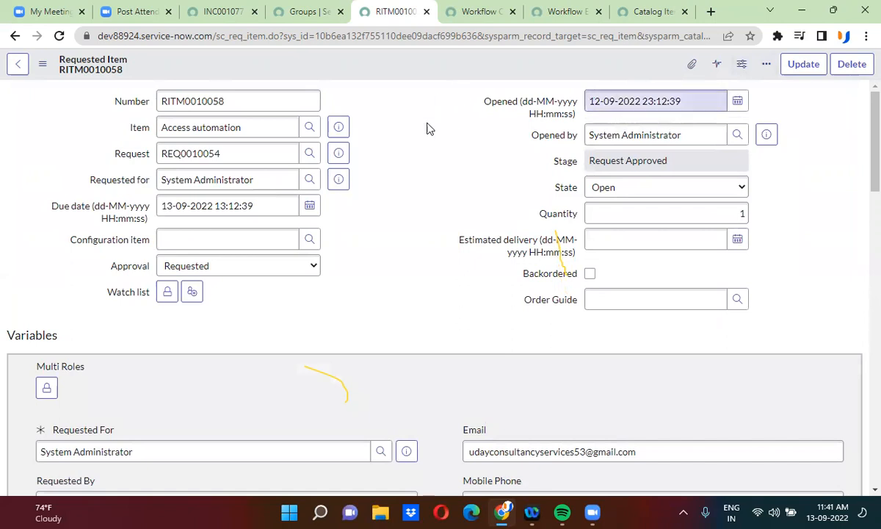
left_click(306, 15)
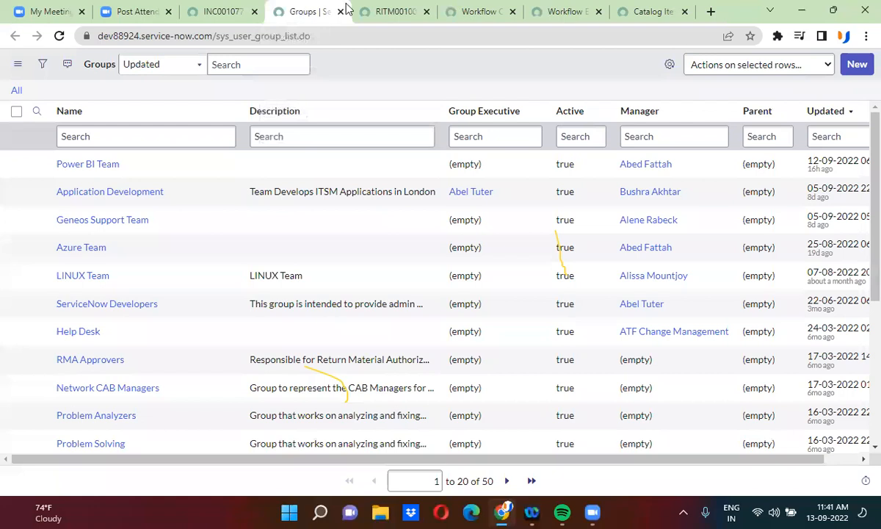
left_click(470, 11)
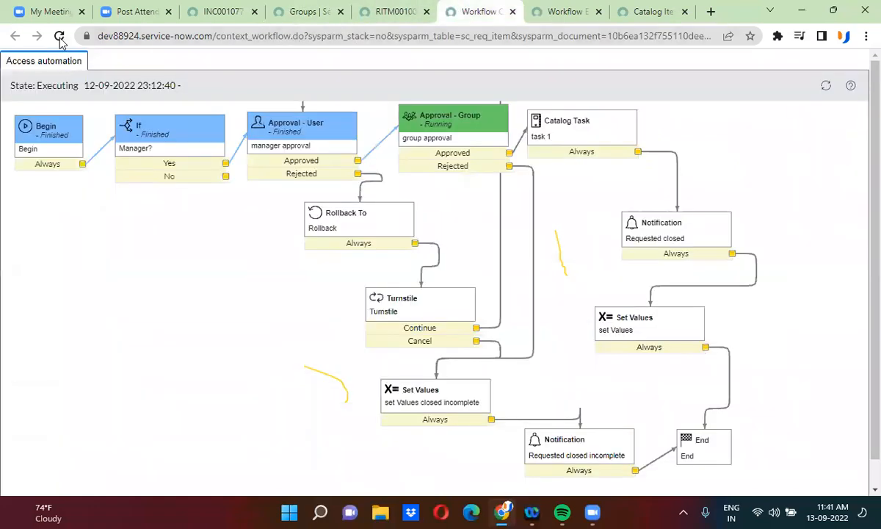
left_click(59, 36)
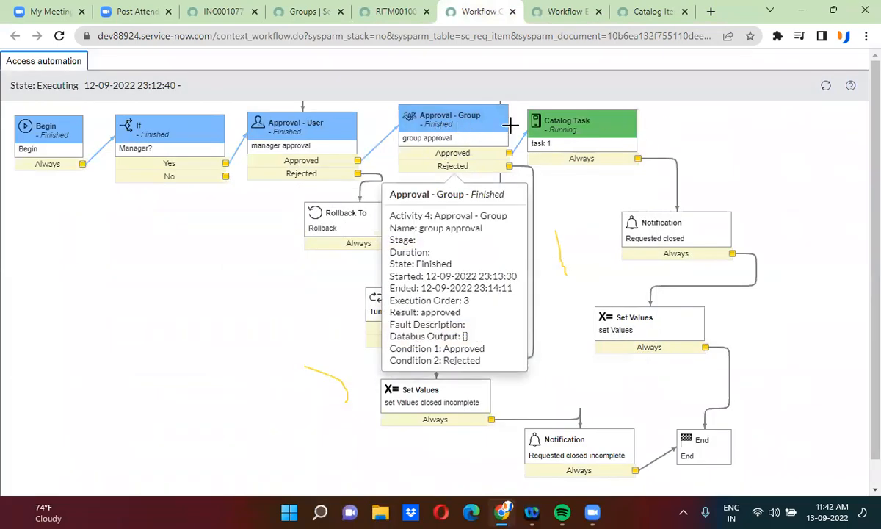
mouse_move(564, 131)
left_click(393, 11)
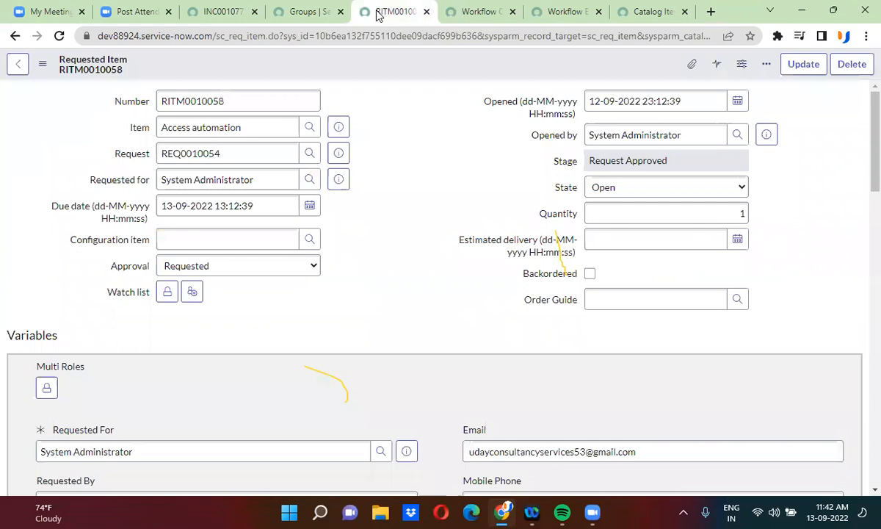
Step: Review the requested item's approvers and catalog task, and check the catalog task activity in the workflow diagram
scroll(301, 277, "down", 12)
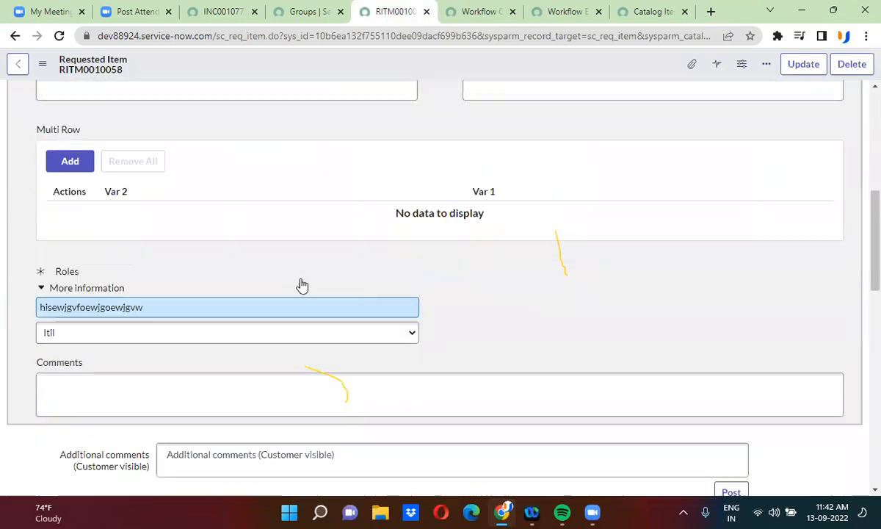
scroll(303, 284, "down", 4)
scroll(311, 197, "up", 1)
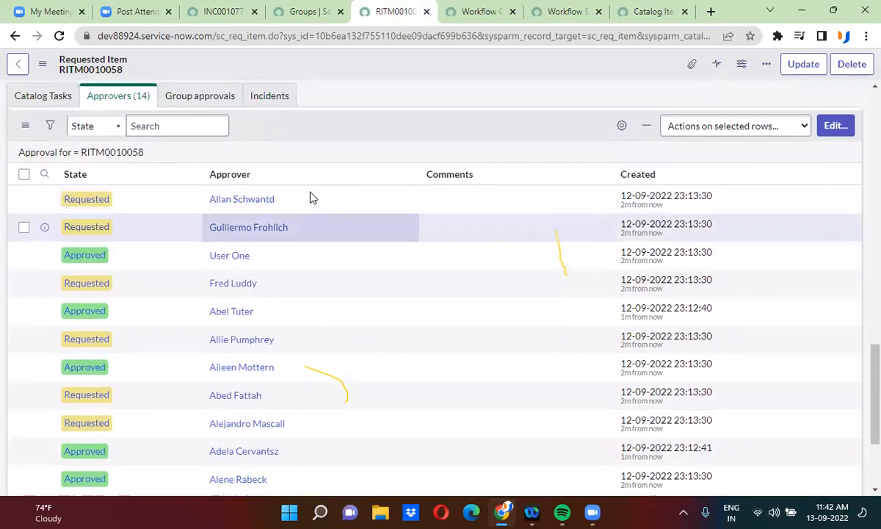
scroll(310, 196, "up", 2)
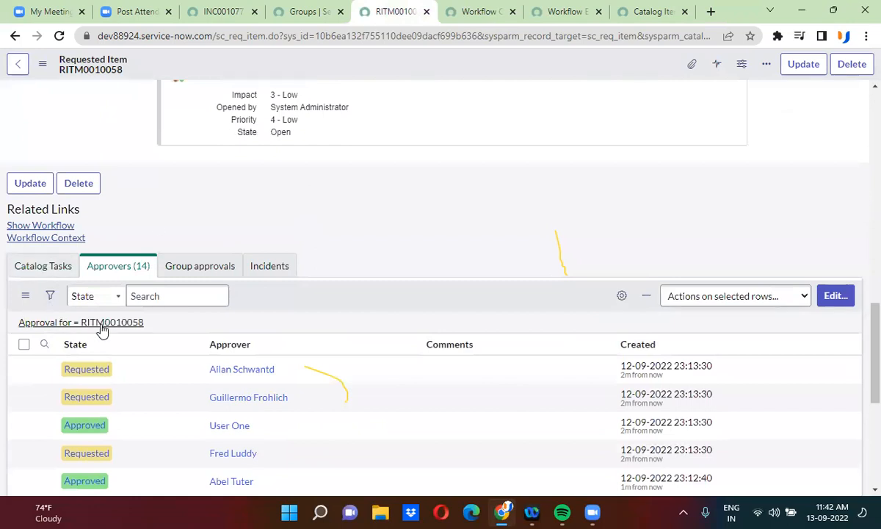
left_click(53, 264)
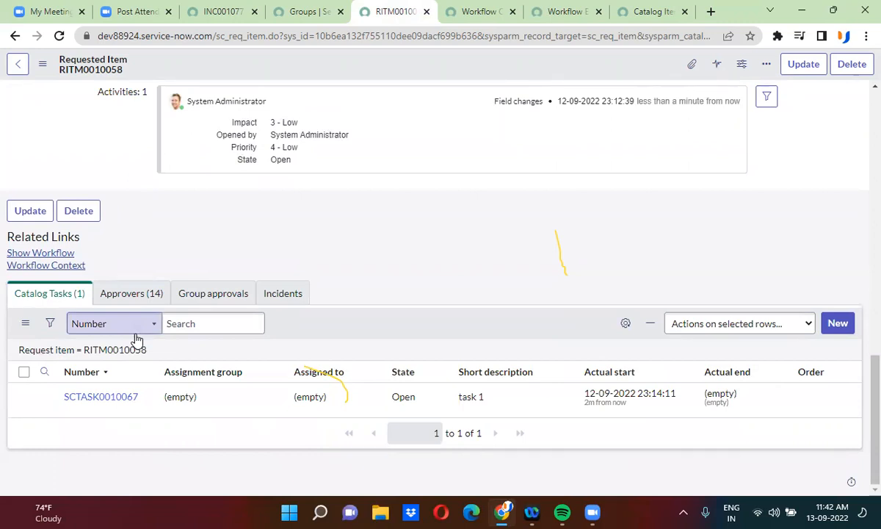
left_click(474, 13)
mouse_move(594, 135)
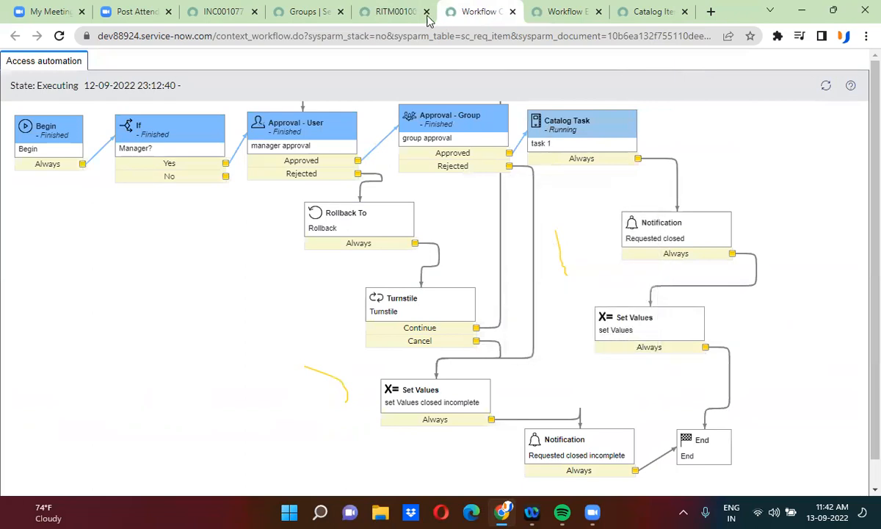
Step: Set the state of the requested item's catalog task to Closed Complete and save it
left_click(389, 12)
left_click(420, 399)
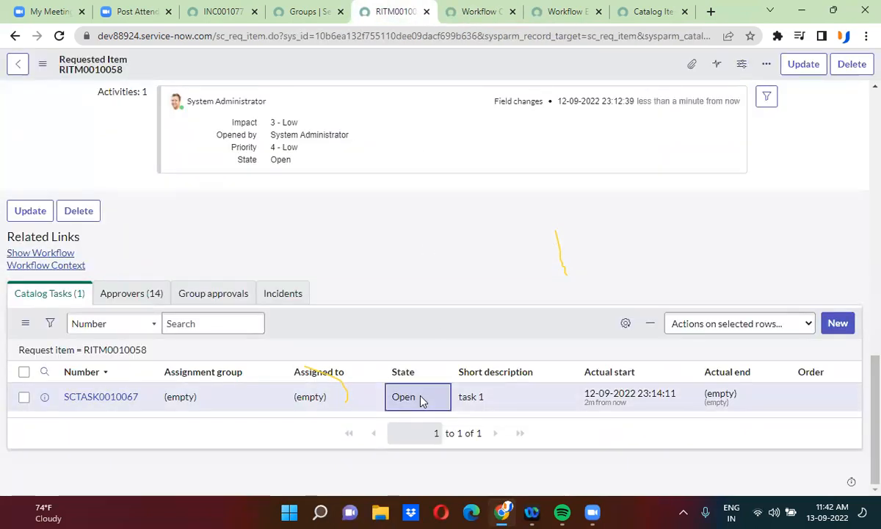
double_click(421, 401)
left_click(419, 401)
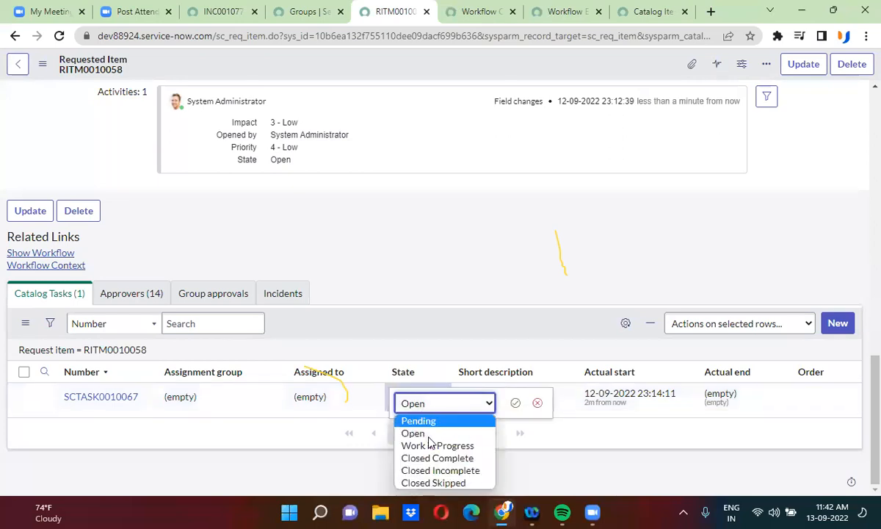
left_click(438, 458)
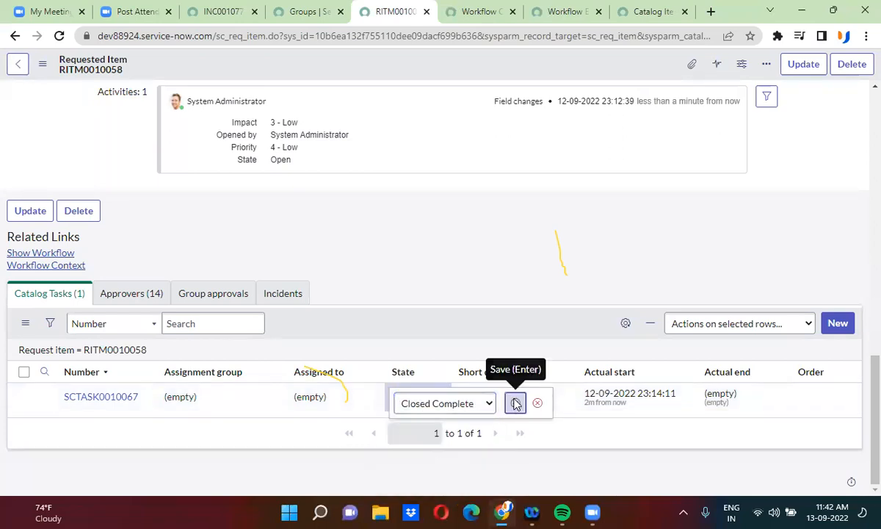
left_click(515, 402)
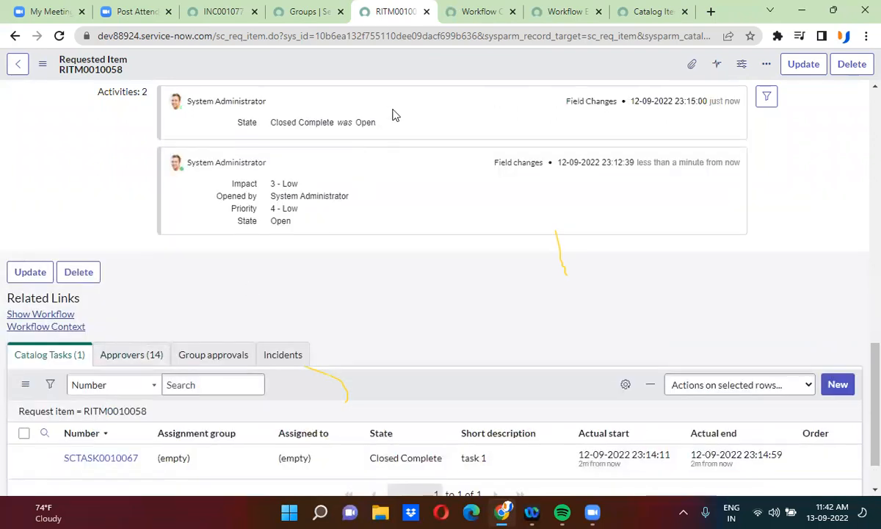
Step: Reload the workflow diagram, inspect its activities through to End, and check the State field on the requested item
left_click(489, 10)
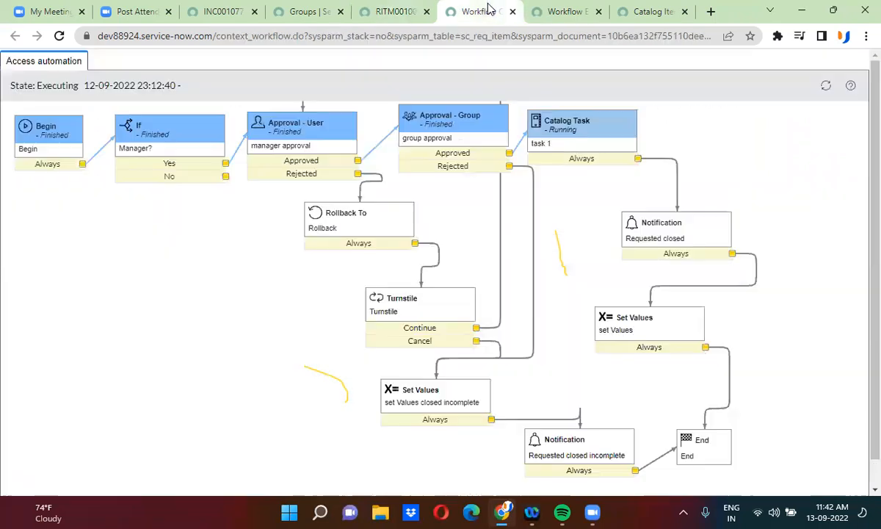
left_click(59, 36)
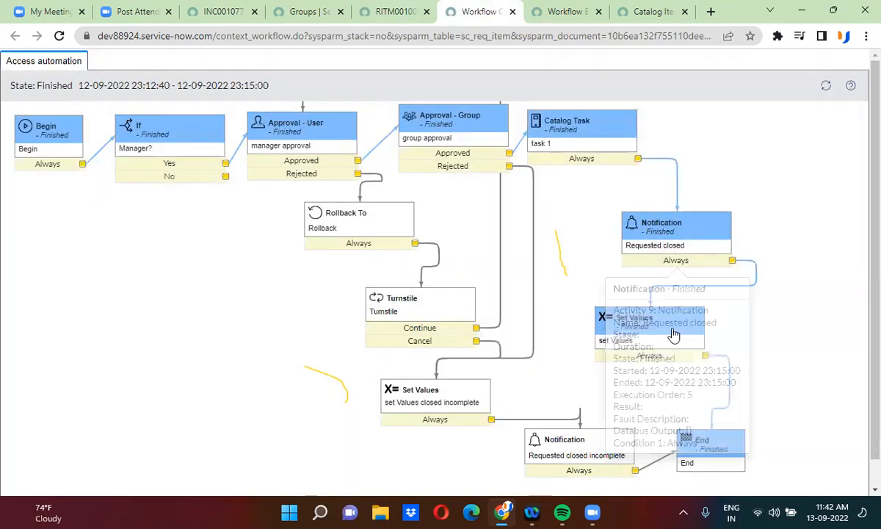
mouse_move(612, 350)
mouse_move(744, 443)
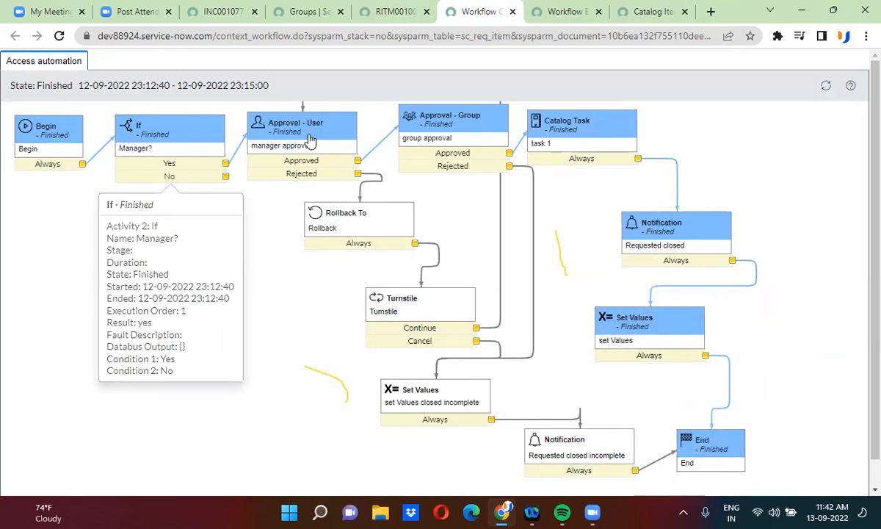
mouse_move(456, 129)
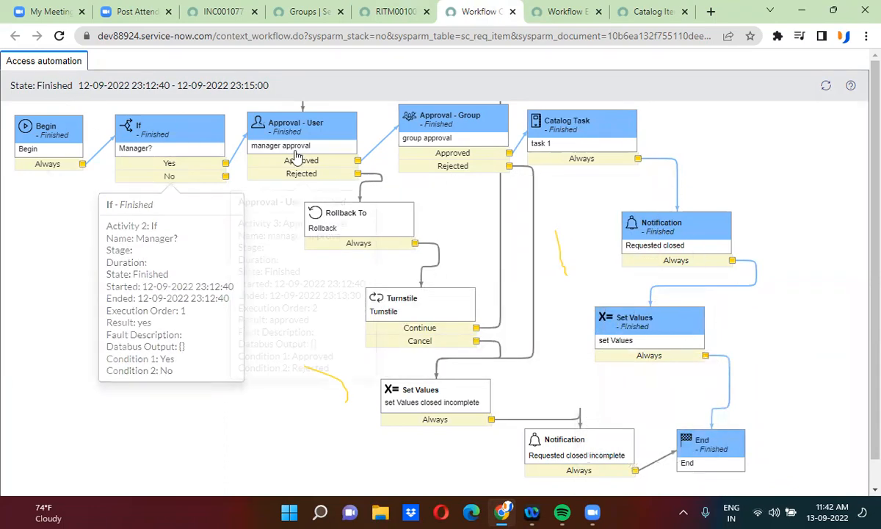
mouse_move(423, 345)
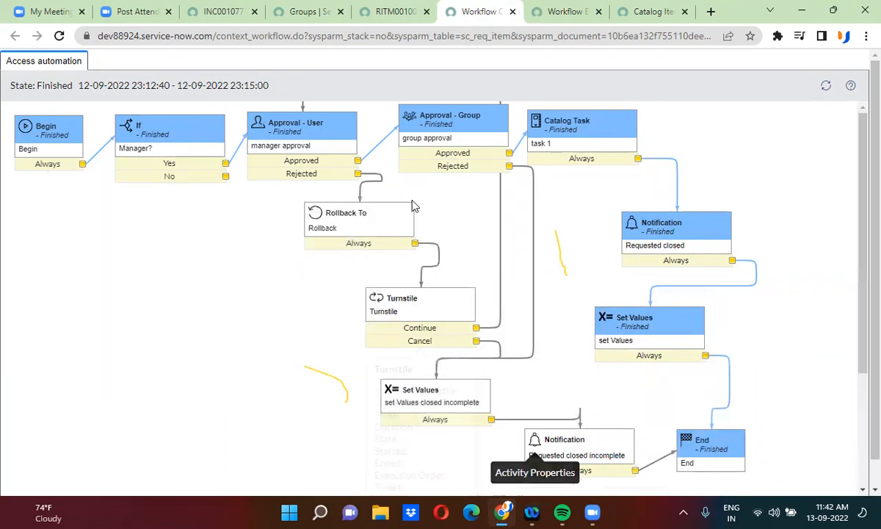
left_click(387, 13)
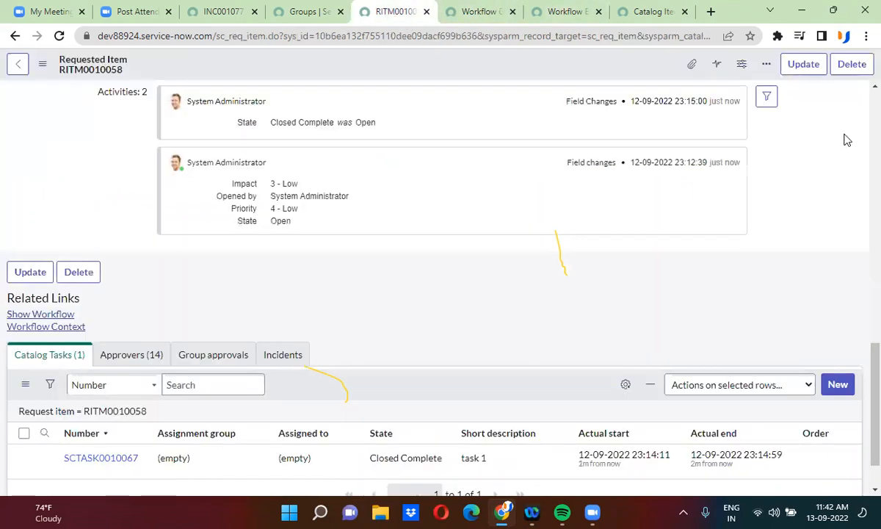
scroll(863, 105, "up", 10)
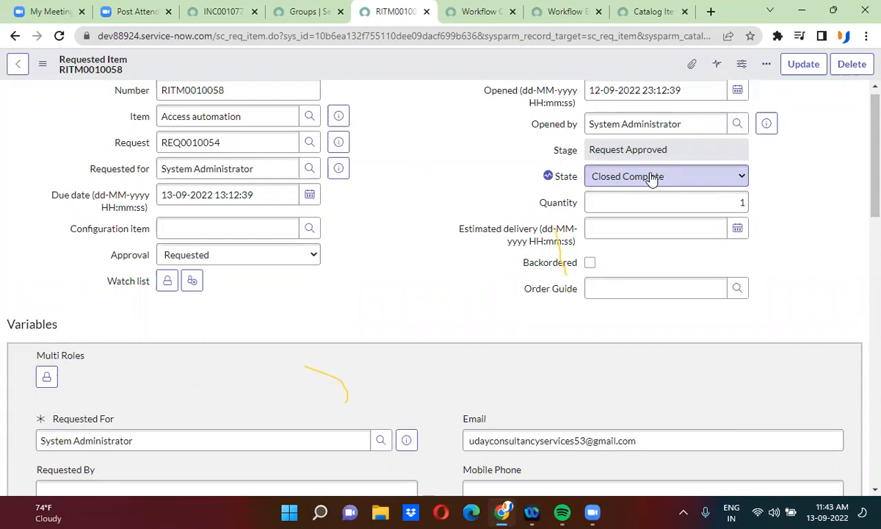
Step: Order the Access automation catalog item again with the Itil role and open the new requested item
left_click(335, 114)
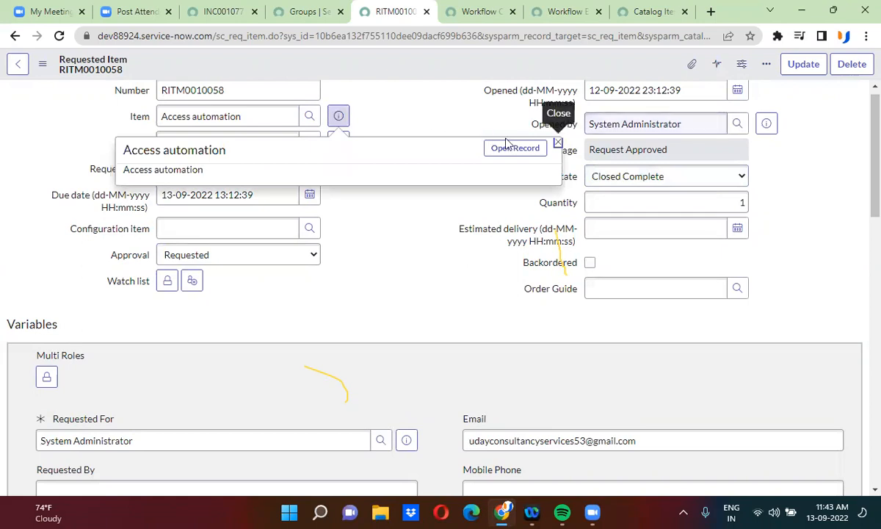
left_click(517, 149)
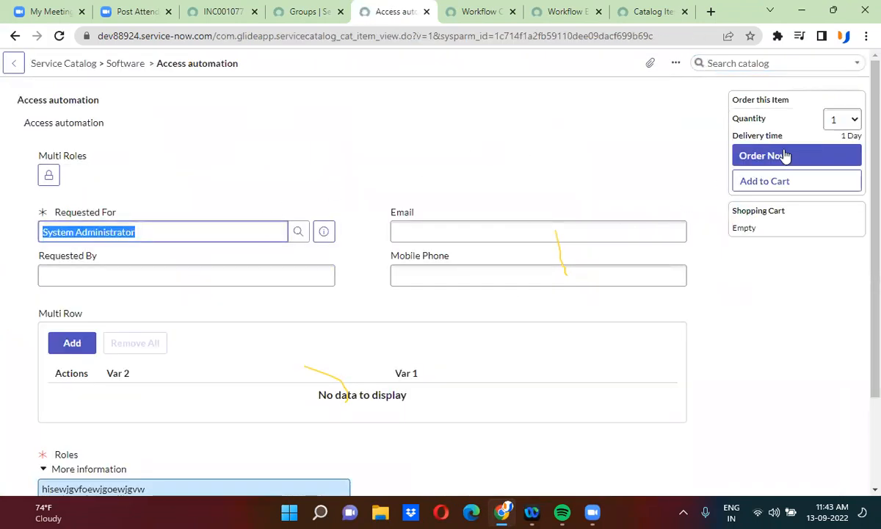
scroll(197, 455, "down", 2)
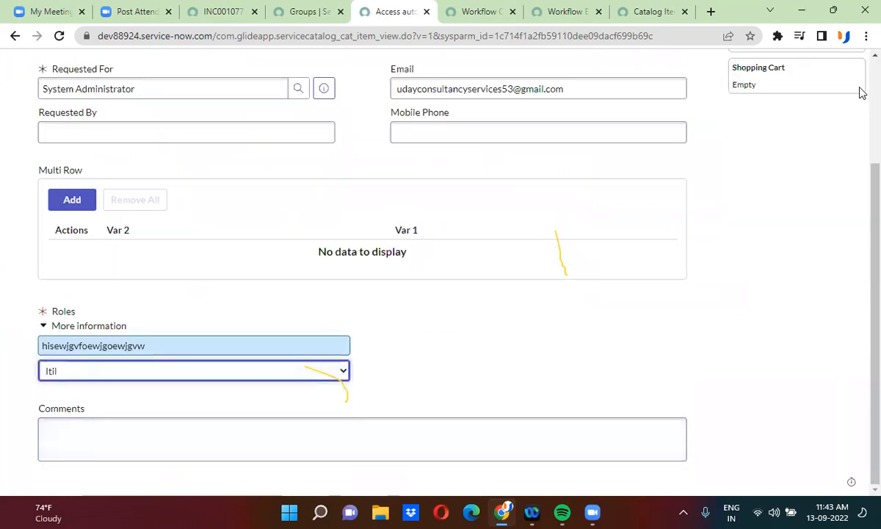
scroll(862, 93, "up", 2)
left_click(792, 157)
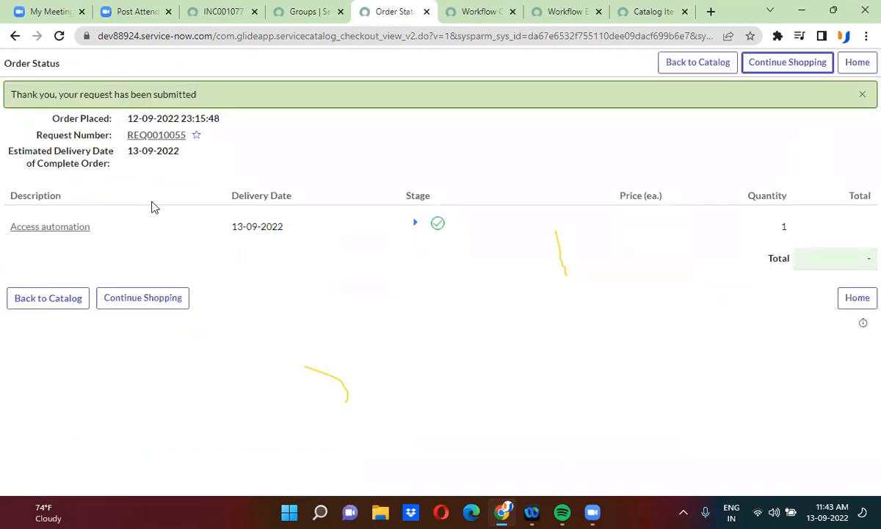
left_click(65, 229)
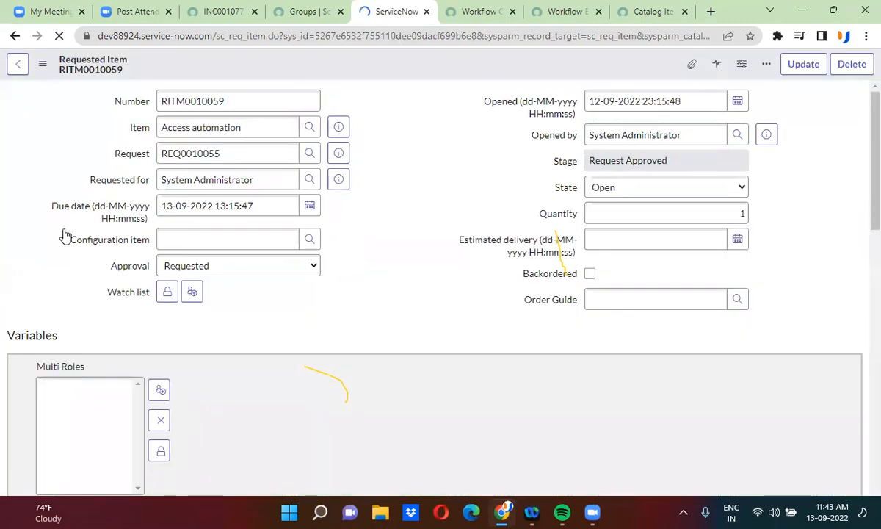
Step: Review the rejection path in the workflow diagram, and reject the first listed manager approval on the new requested item
left_click(464, 14)
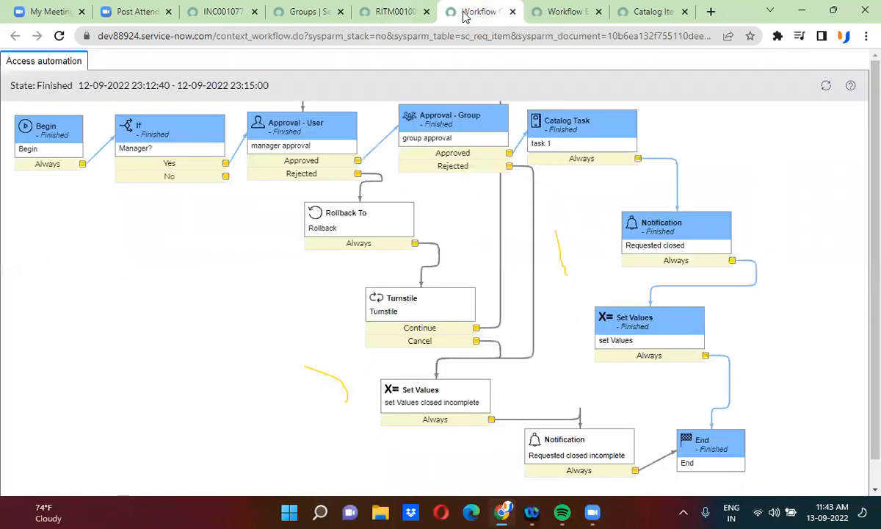
mouse_move(222, 177)
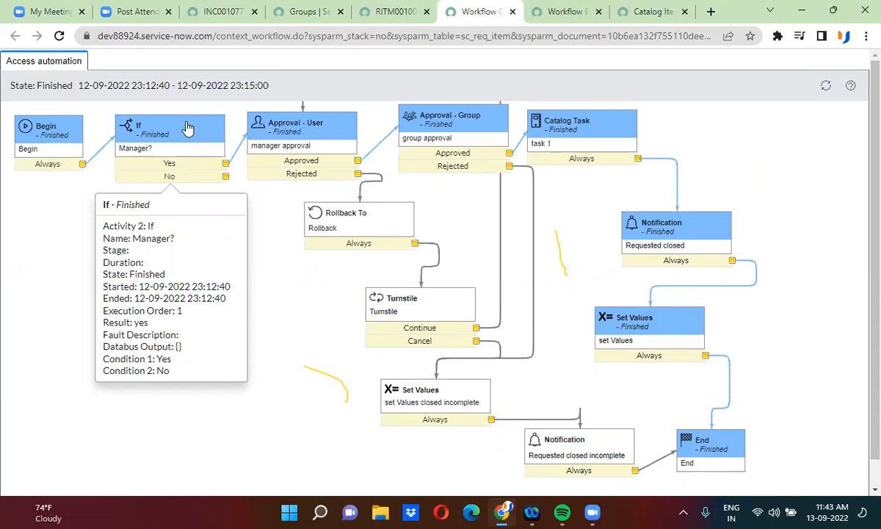
left_click(364, 10)
scroll(453, 232, "down", 3)
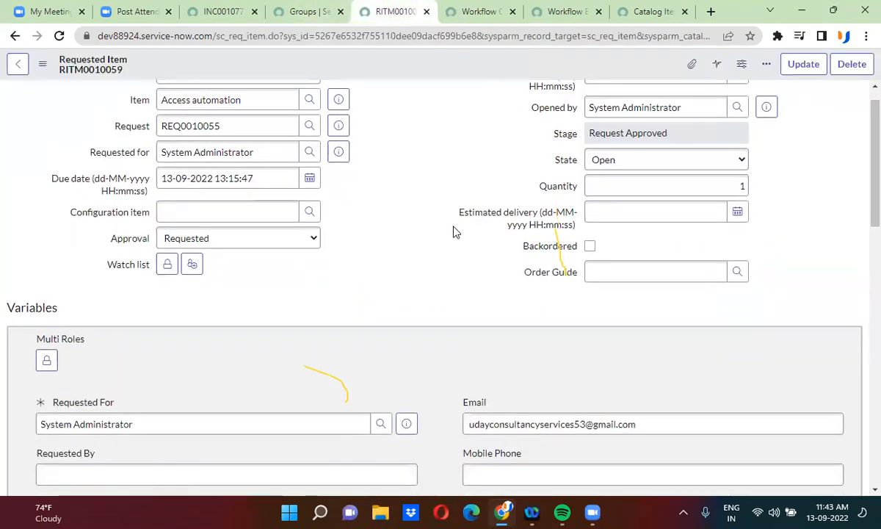
scroll(453, 231, "down", 10)
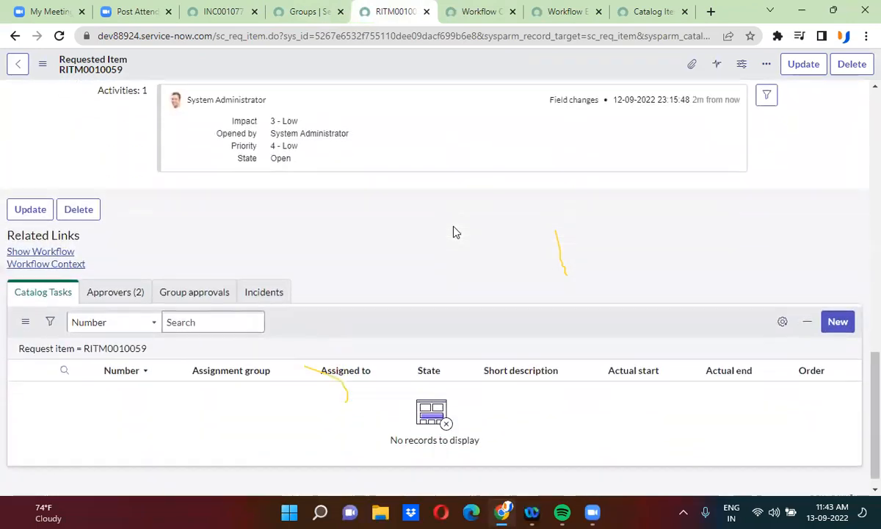
left_click(116, 277)
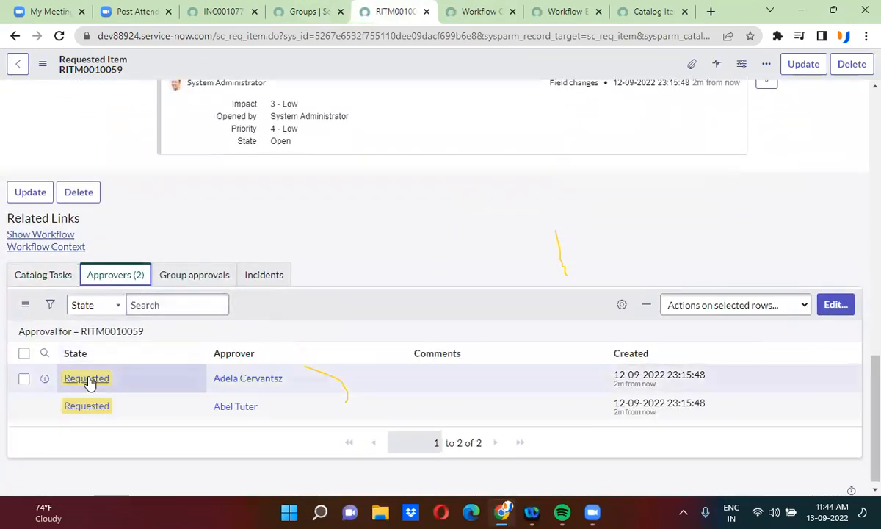
right_click(86, 381)
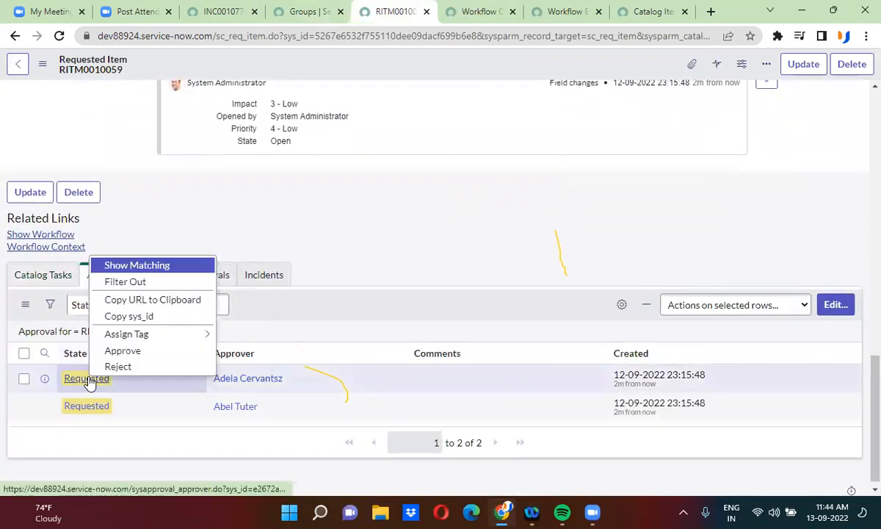
left_click(169, 367)
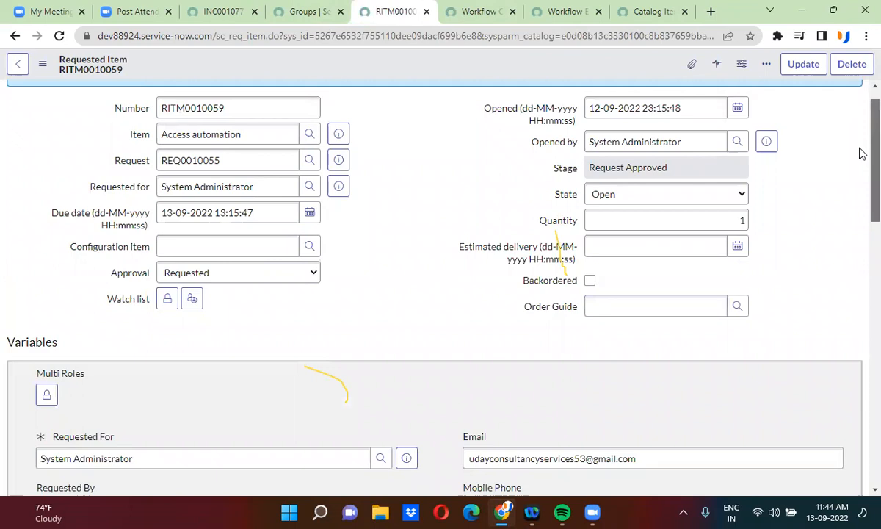
Step: Reject the first listed approval two more times, and check the approvers list after each rejection
scroll(860, 153, "down", 10)
scroll(861, 352, "down", 4)
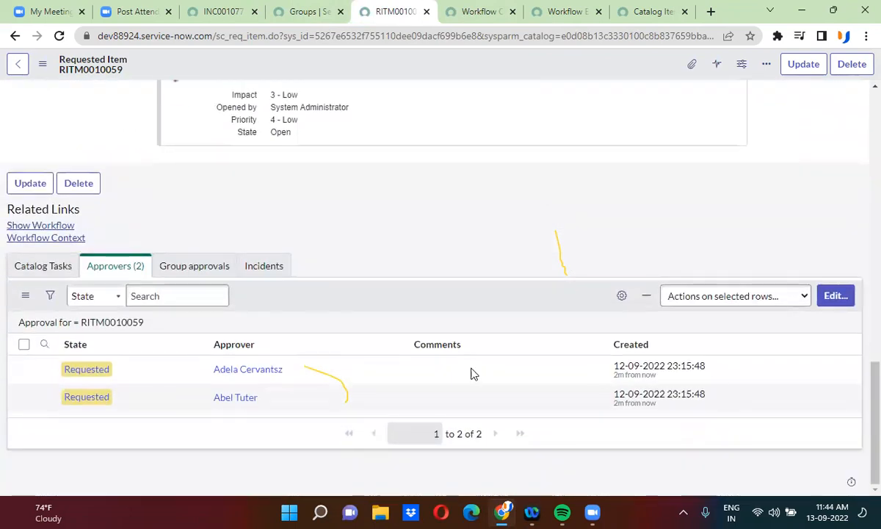
right_click(105, 372)
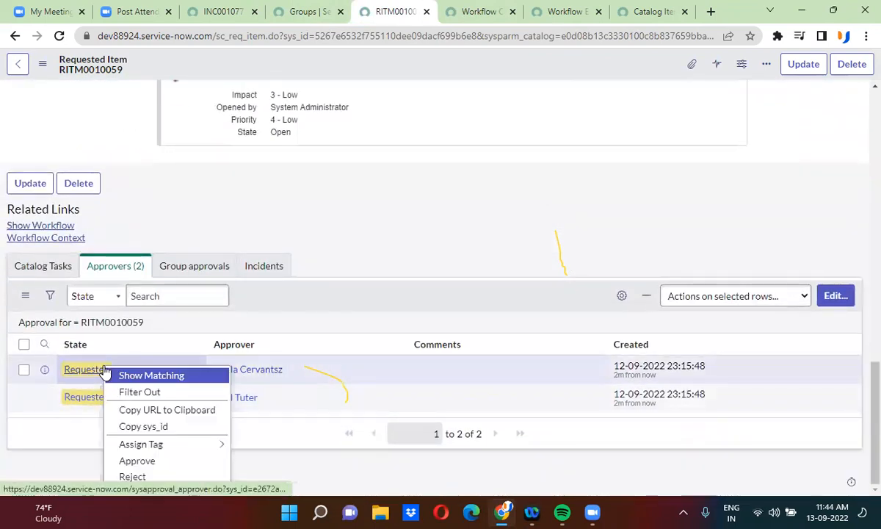
left_click(176, 478)
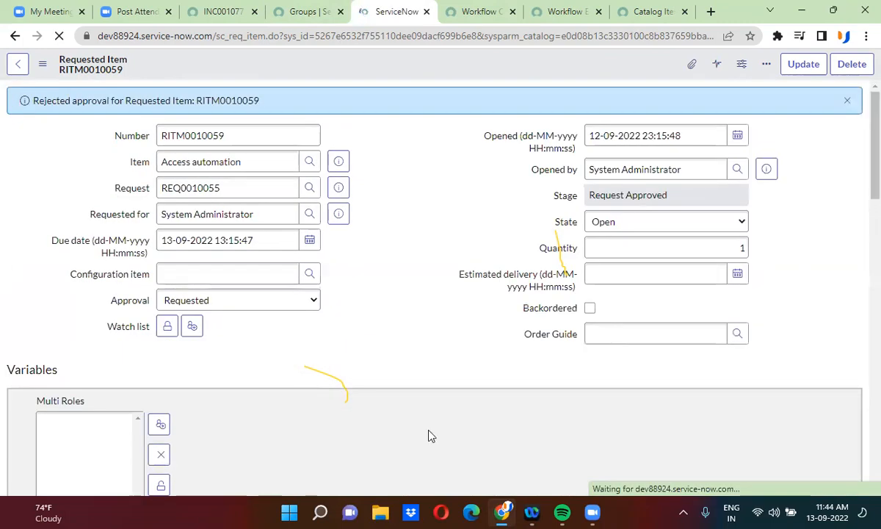
scroll(859, 226, "down", 12)
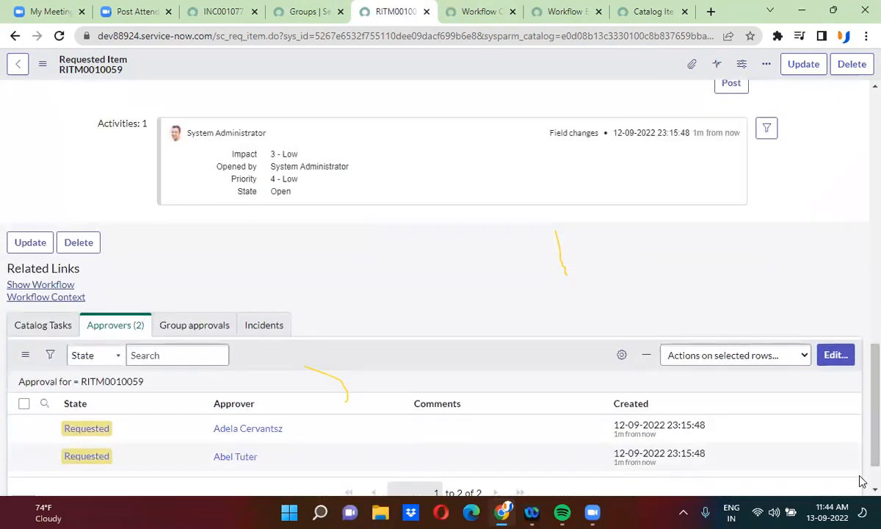
right_click(93, 429)
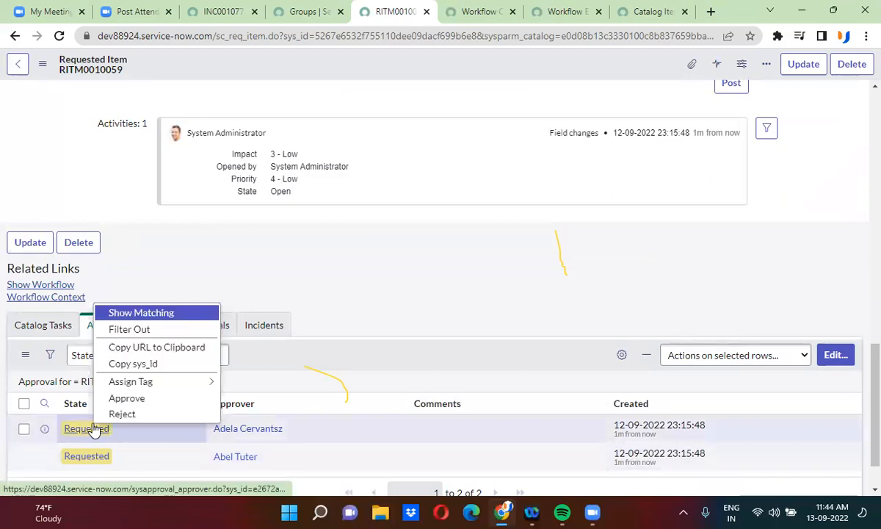
left_click(171, 416)
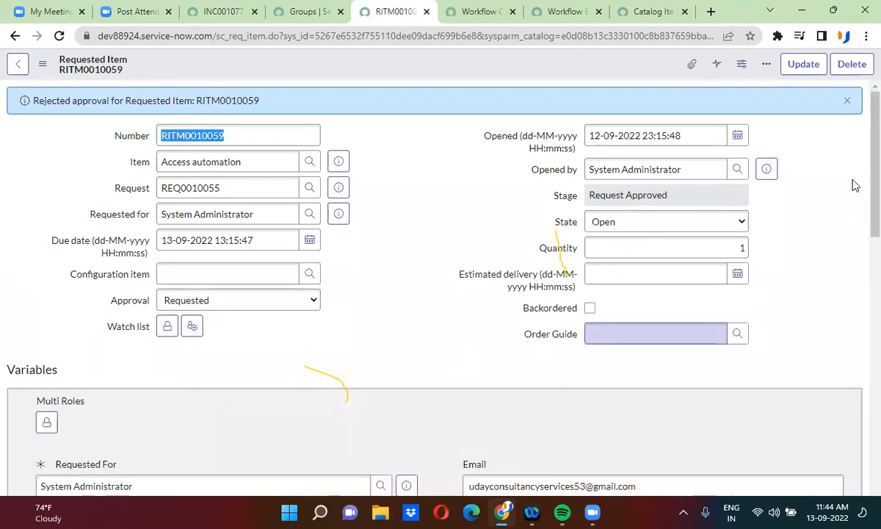
scroll(859, 293, "down", 12)
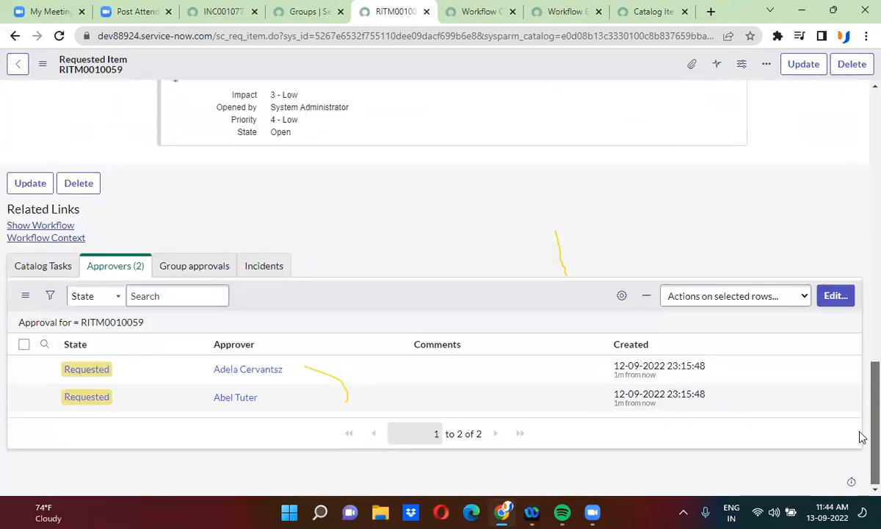
Step: Reject the first listed approval on the requested item again, check the approvers list, and open the item's workflow diagram
right_click(89, 372)
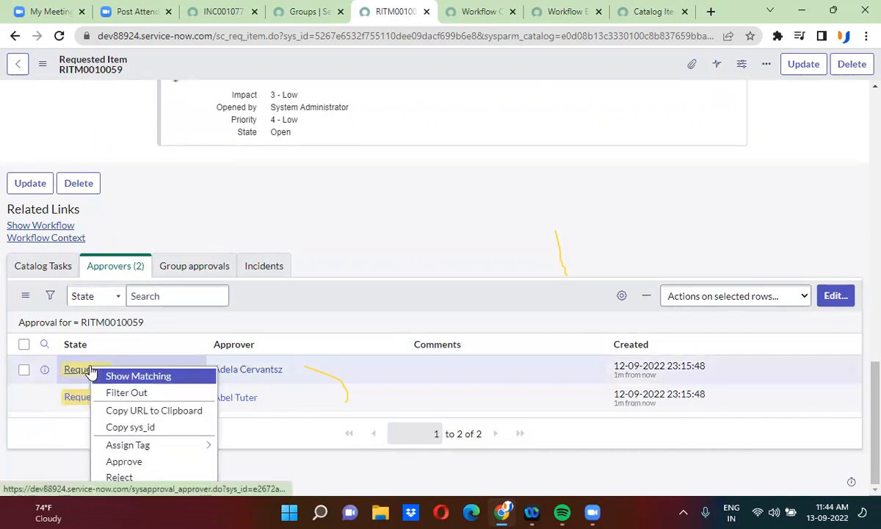
left_click(142, 463)
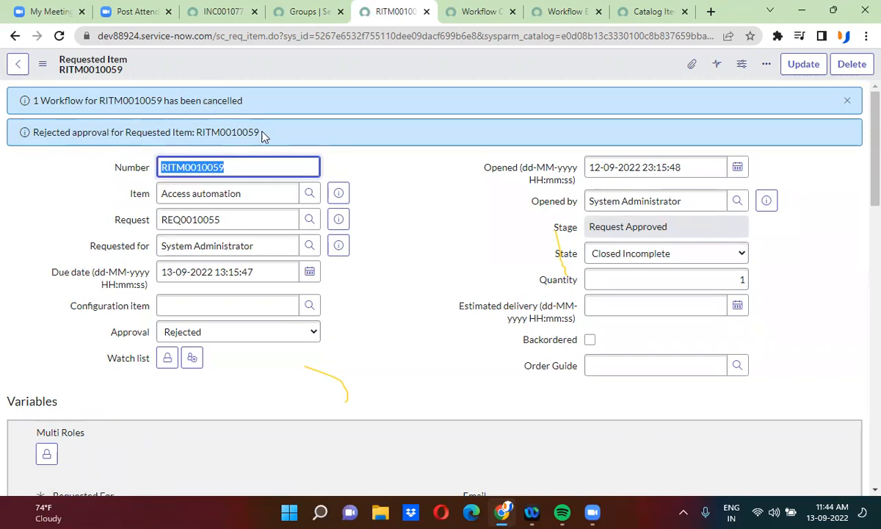
scroll(862, 138, "down", 20)
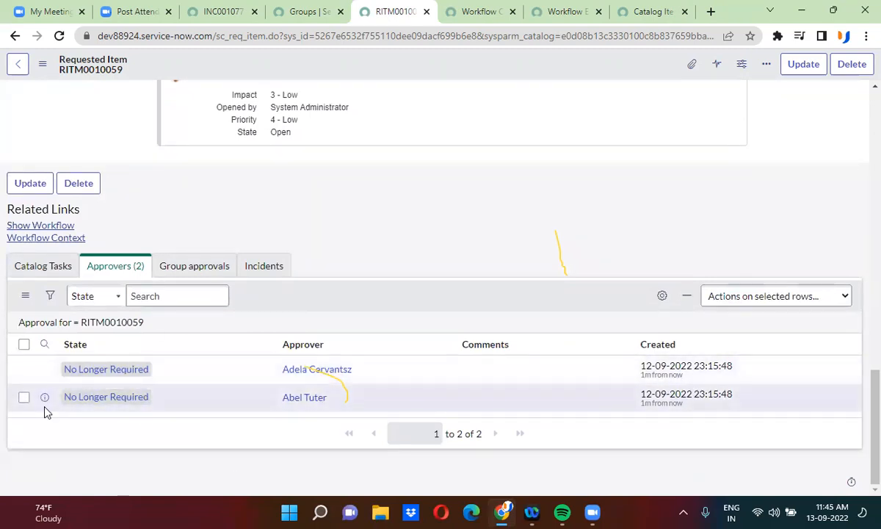
left_click(57, 228)
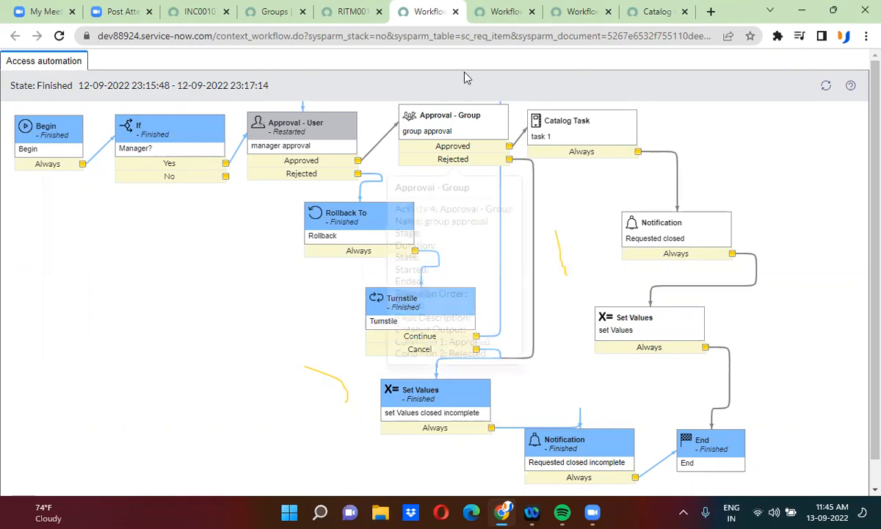
Step: Return to the published Access automation workflow in the workflow editor and check it out for editing
left_click(570, 12)
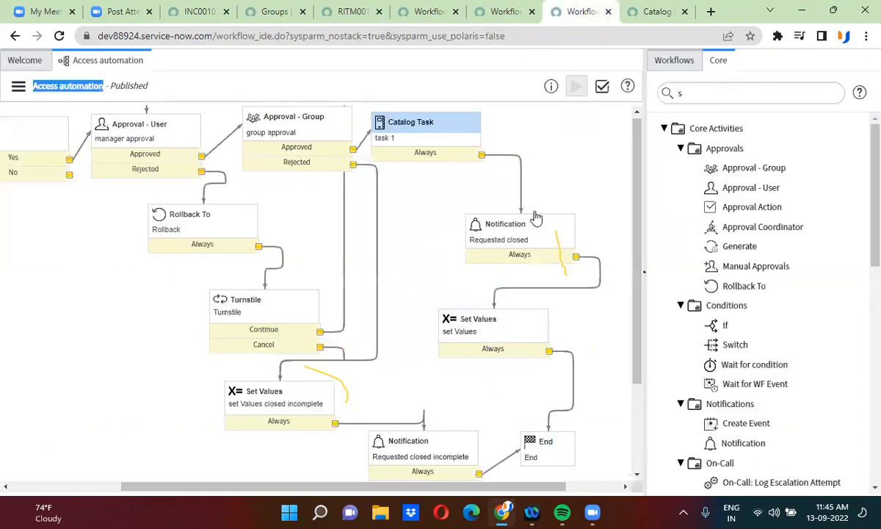
left_click(428, 152)
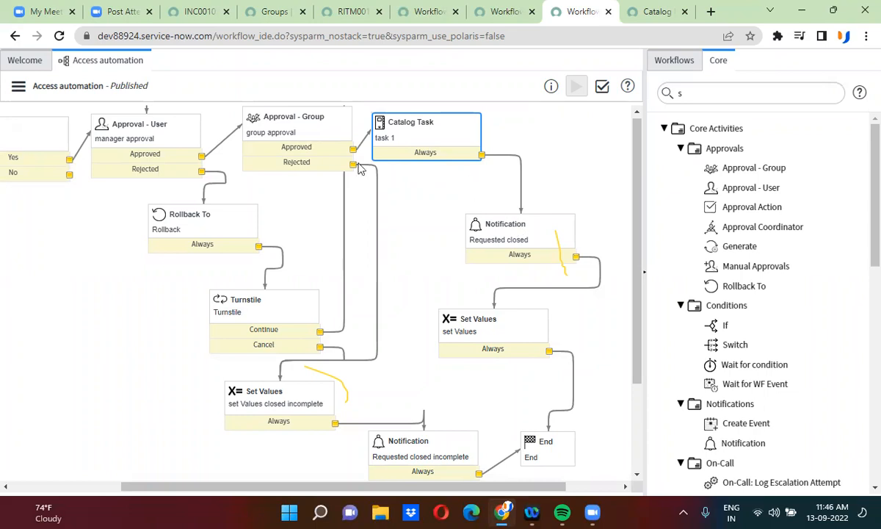
left_click(18, 86)
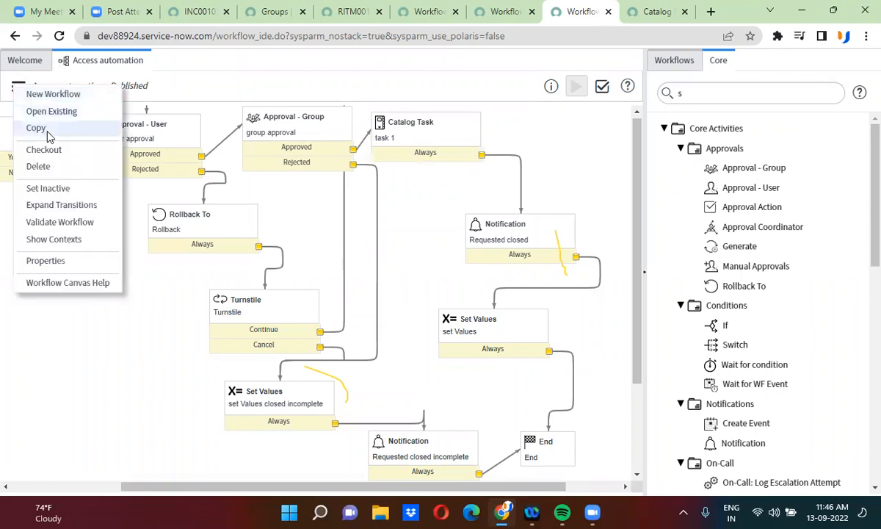
left_click(55, 153)
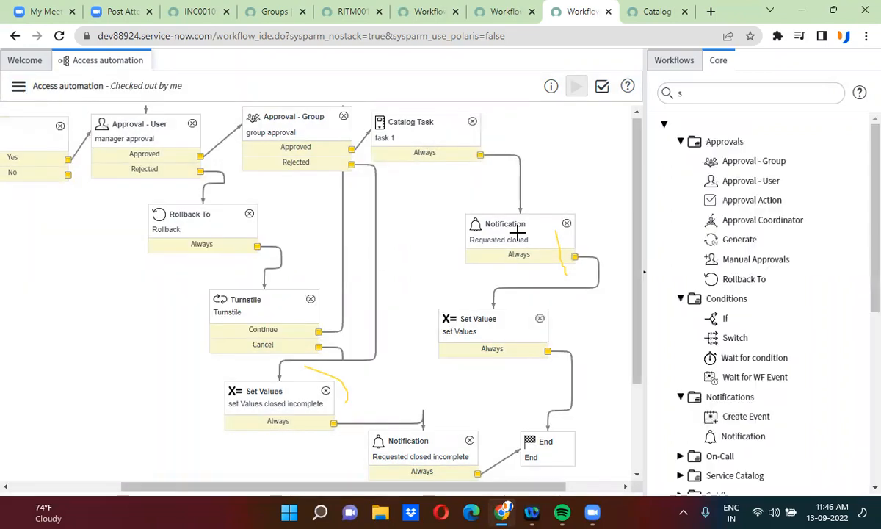
Step: Spread out the Requested closed notification, the set Values activity and the task 1 Catalog Task to make room on the canvas
left_click_drag(517, 233, 532, 259)
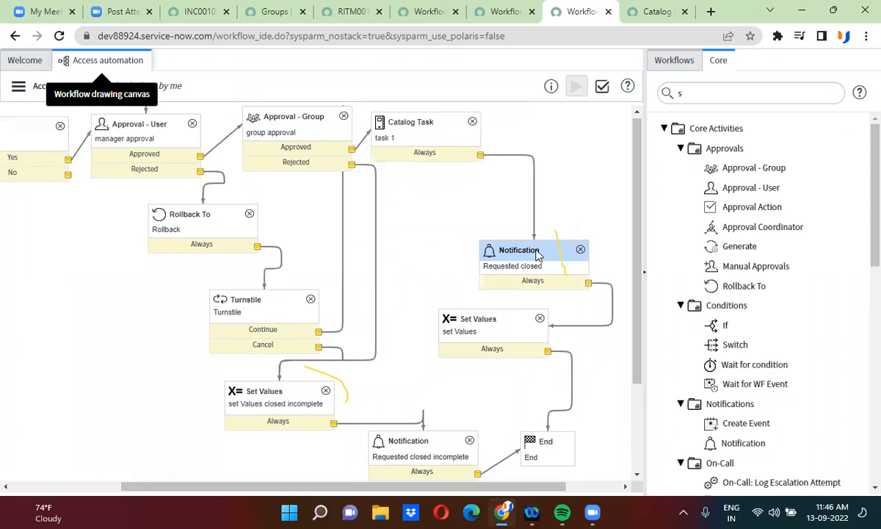
left_click_drag(485, 313, 483, 346)
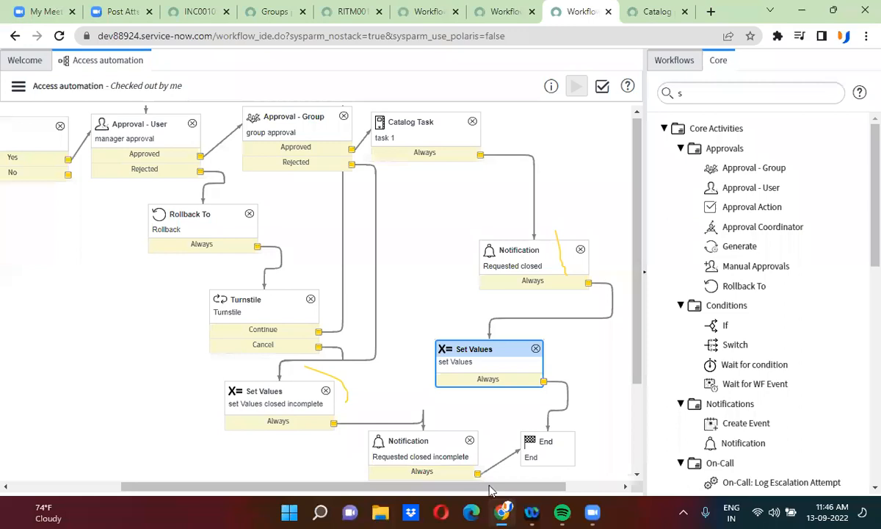
left_click_drag(491, 490, 544, 491)
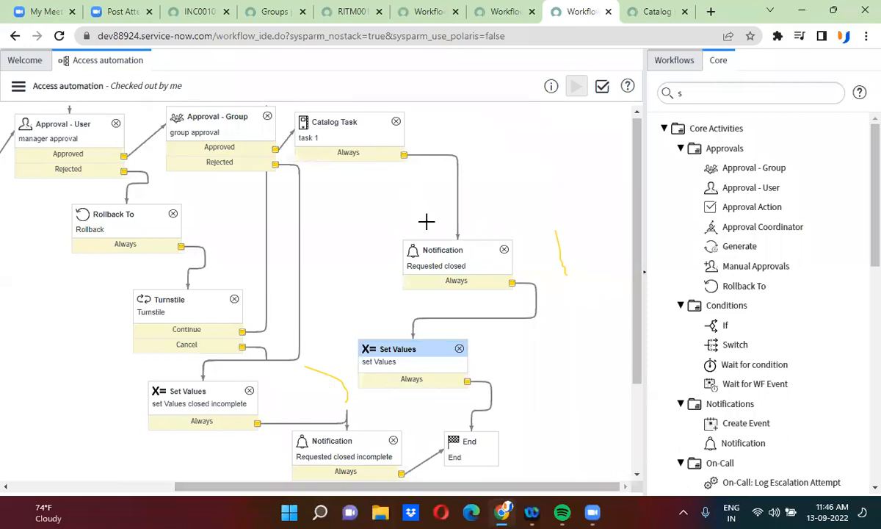
left_click_drag(443, 252, 417, 292)
left_click_drag(352, 126, 444, 139)
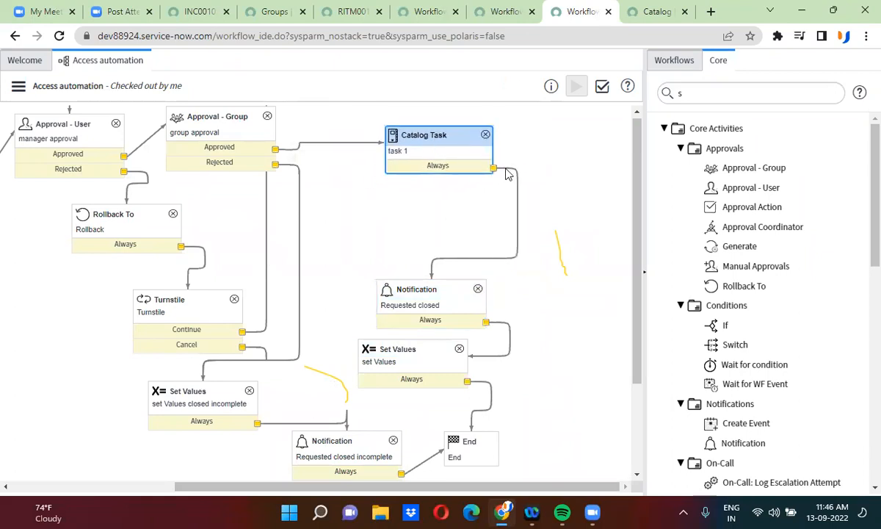
Step: Delete the transitions from task 1 to the Requested closed notification and from the group approval's Approved outcome to task 1
left_click(518, 210)
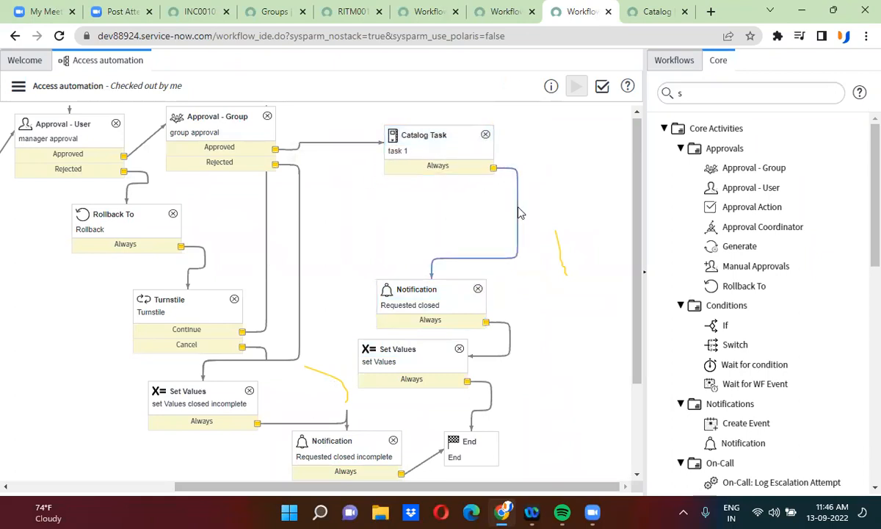
key("Delete")
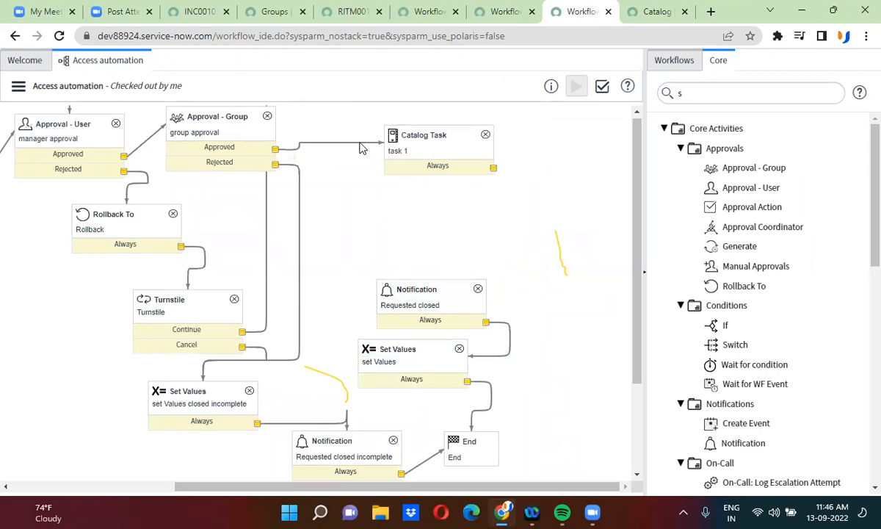
left_click(360, 148)
key("Delete")
Step: Copy the task 1 Catalog Task activity and place the copy just below the original
left_click(448, 144)
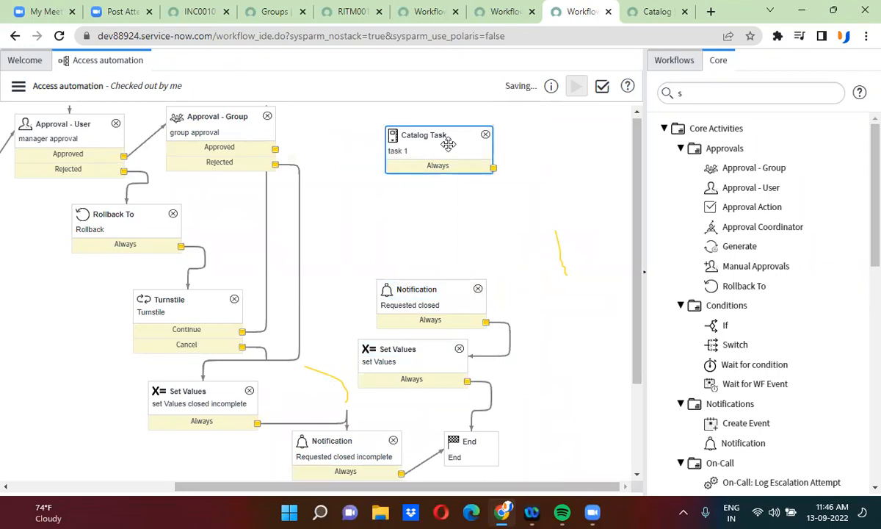
right_click(449, 145)
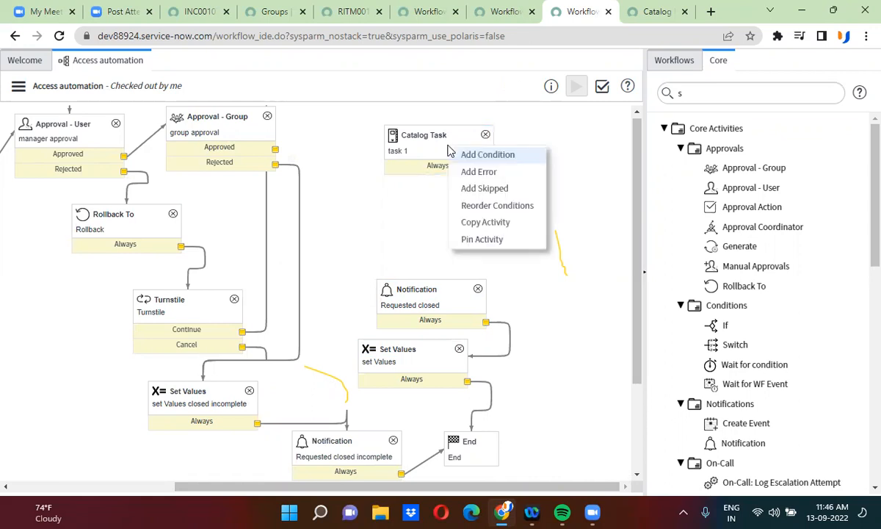
left_click(489, 222)
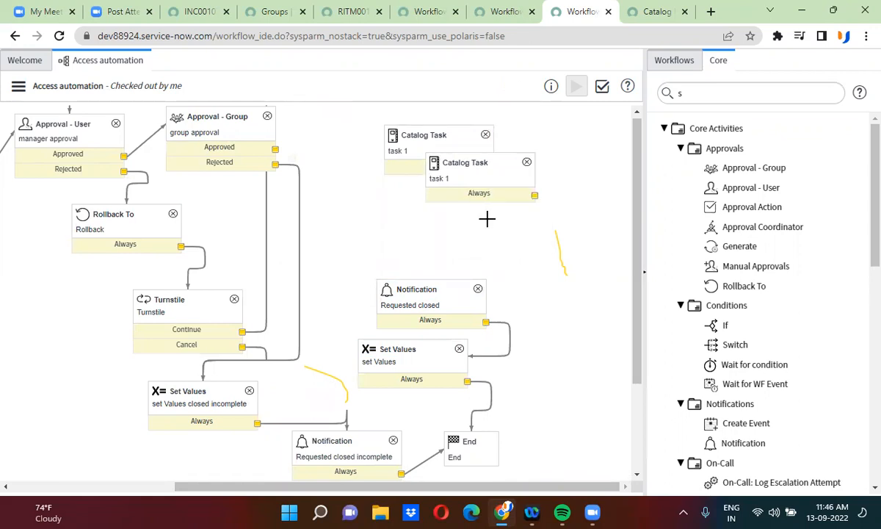
left_click_drag(439, 160, 444, 185)
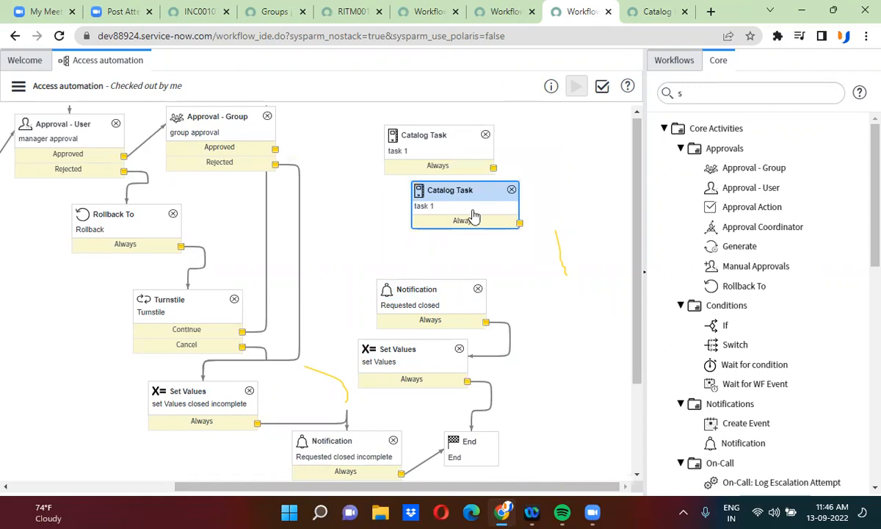
Step: Copy the second Catalog Task to make a third, and space the three tasks apart on the canvas
right_click(473, 215)
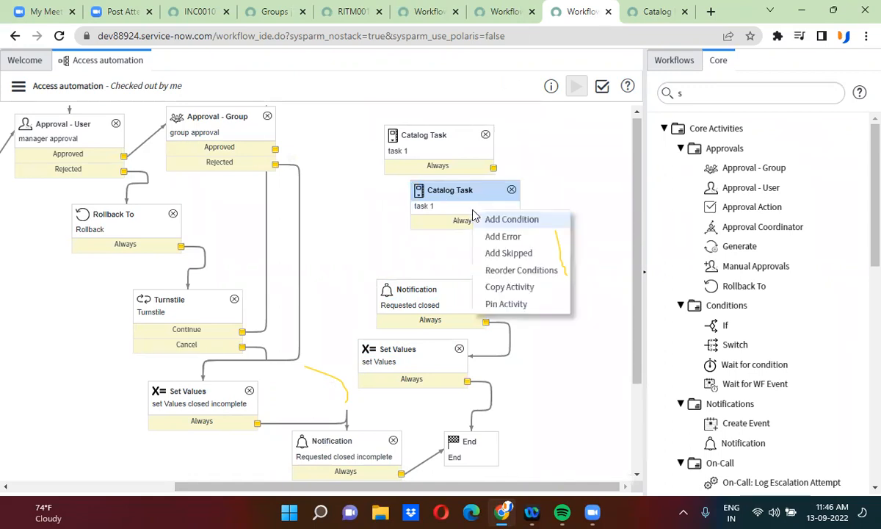
left_click(519, 287)
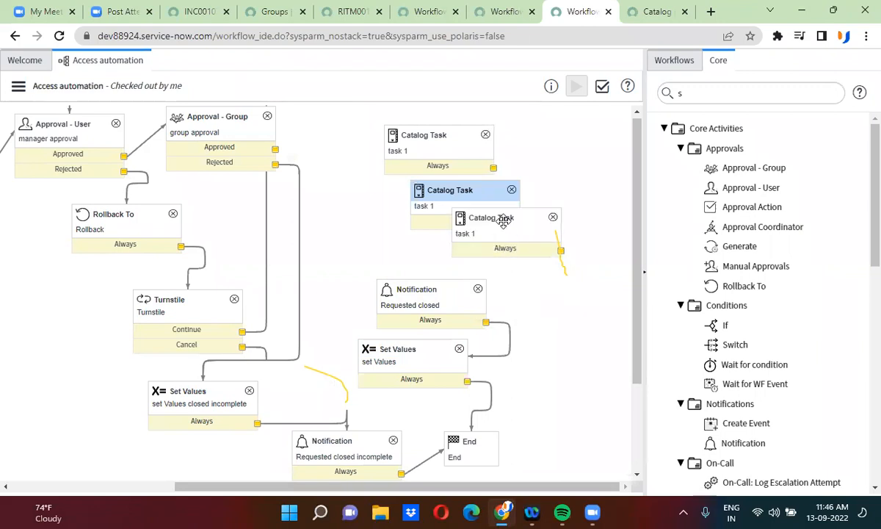
left_click_drag(502, 222, 513, 241)
left_click_drag(416, 126, 383, 115)
left_click_drag(415, 176, 398, 169)
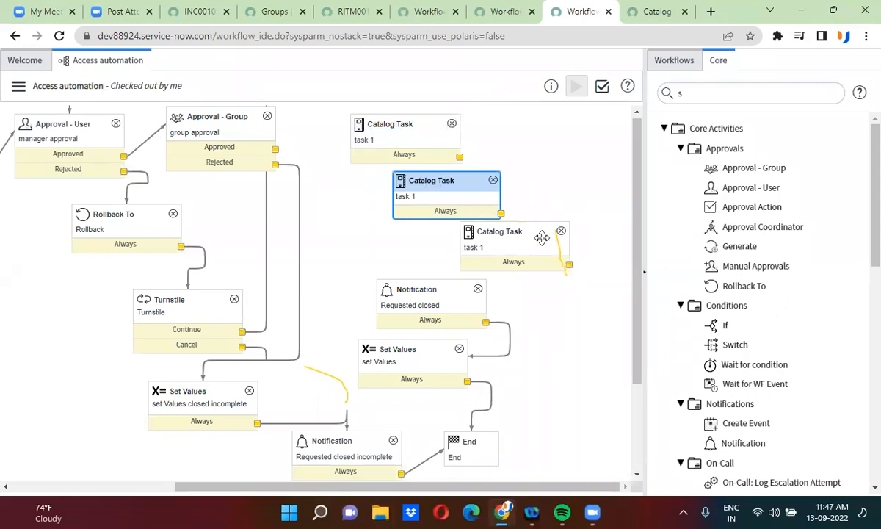
Step: Move the set Values activity and Requested closed notification lower, and place the third Catalog Task directly beneath the second
left_click(542, 237)
left_click_drag(415, 367, 582, 441)
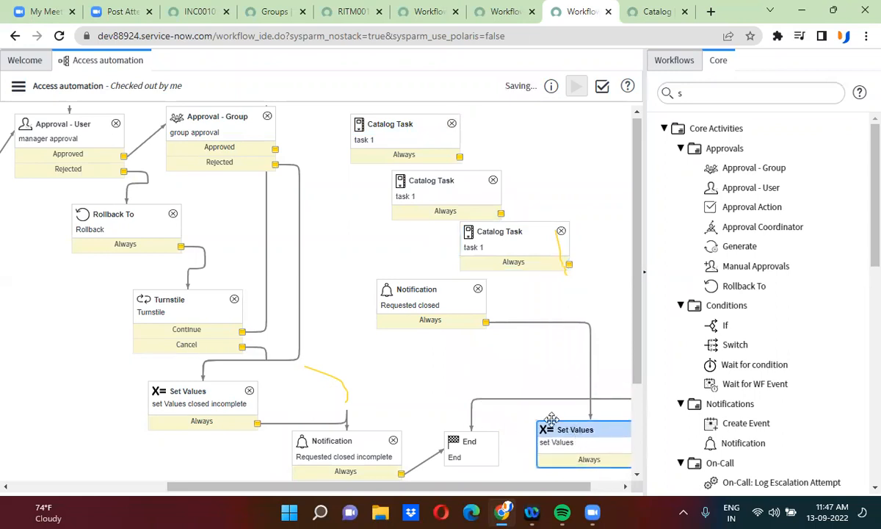
left_click_drag(418, 312, 438, 383)
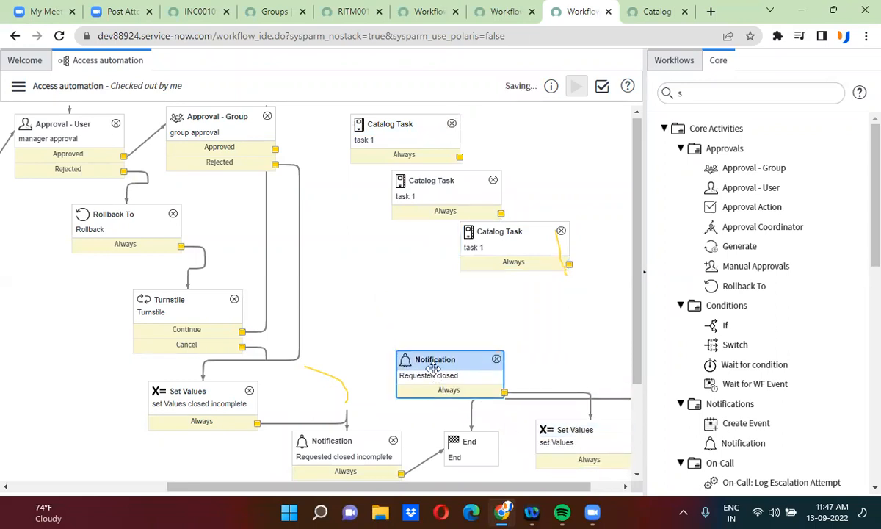
left_click_drag(491, 237, 420, 249)
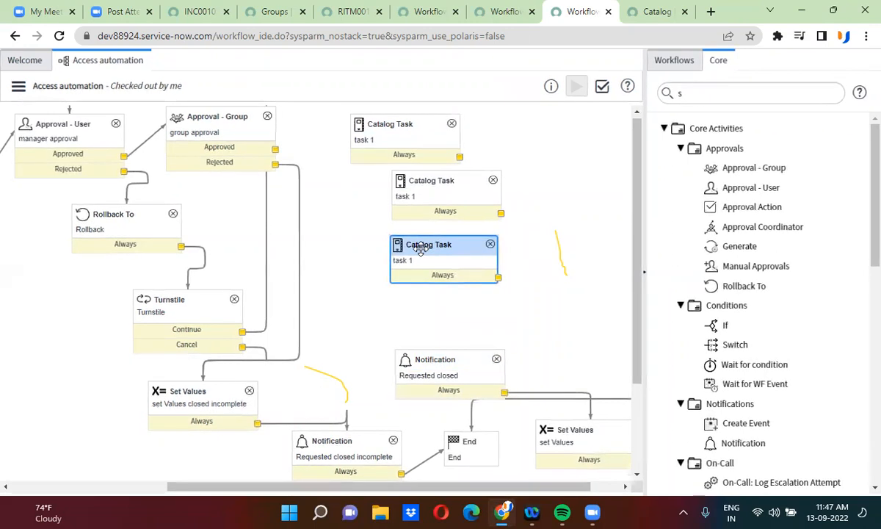
Step: Reduce the page zoom to 75%, then copy the third Catalog Task and move the fourth clear of it
key("alt+f")
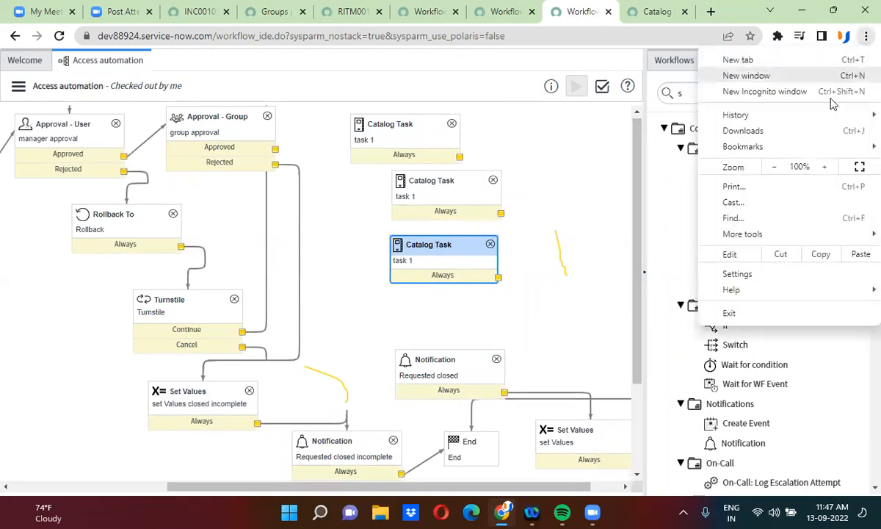
left_click(775, 168)
left_click(774, 169)
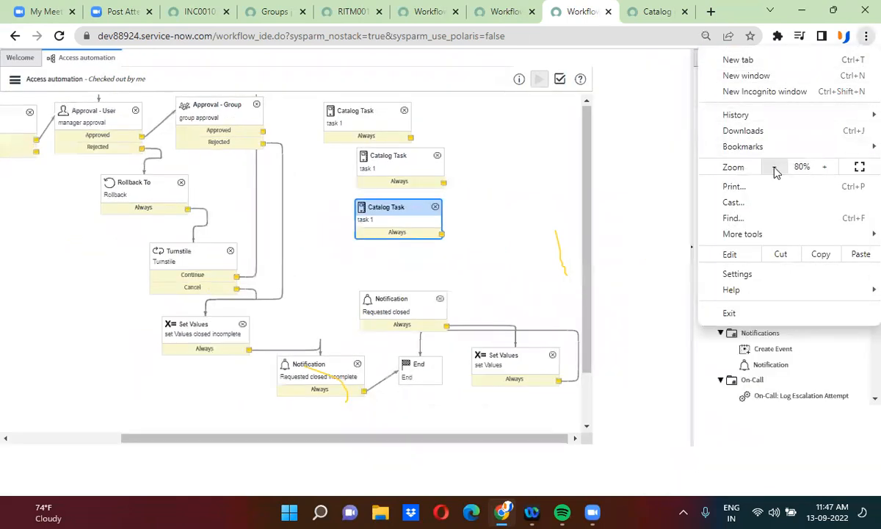
left_click(775, 167)
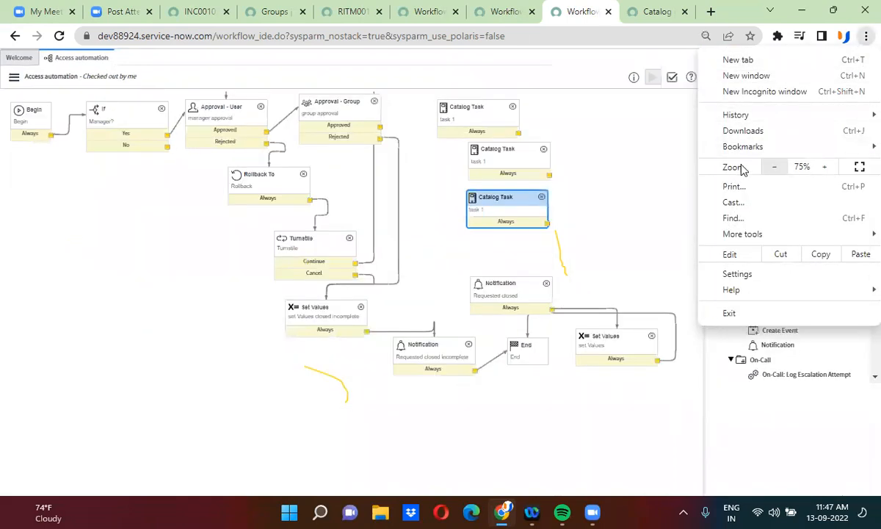
left_click(522, 198)
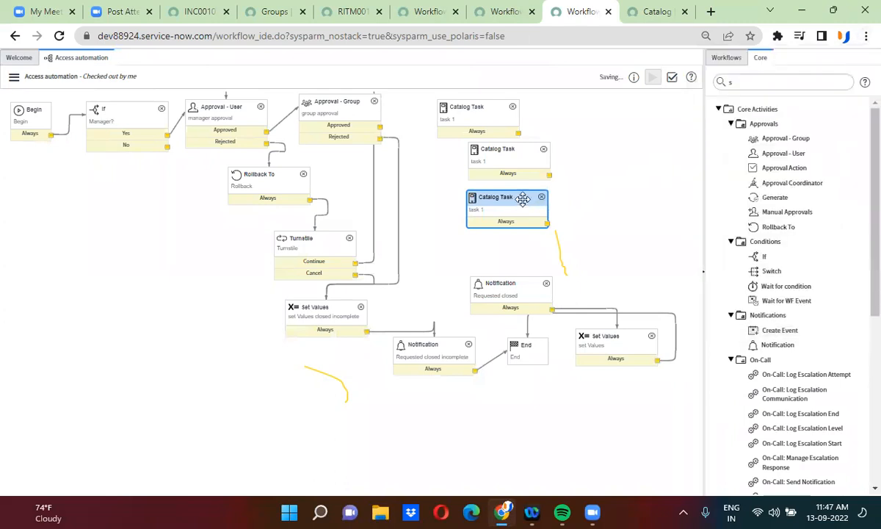
right_click(523, 199)
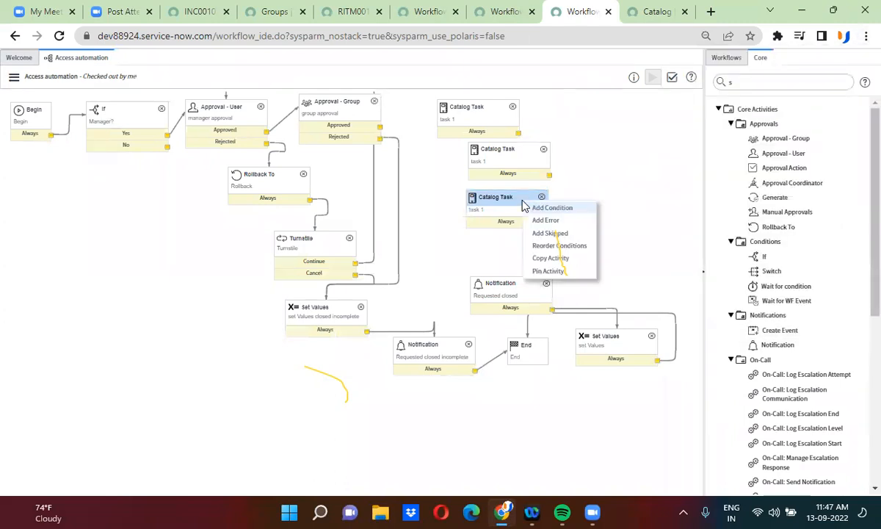
left_click(550, 258)
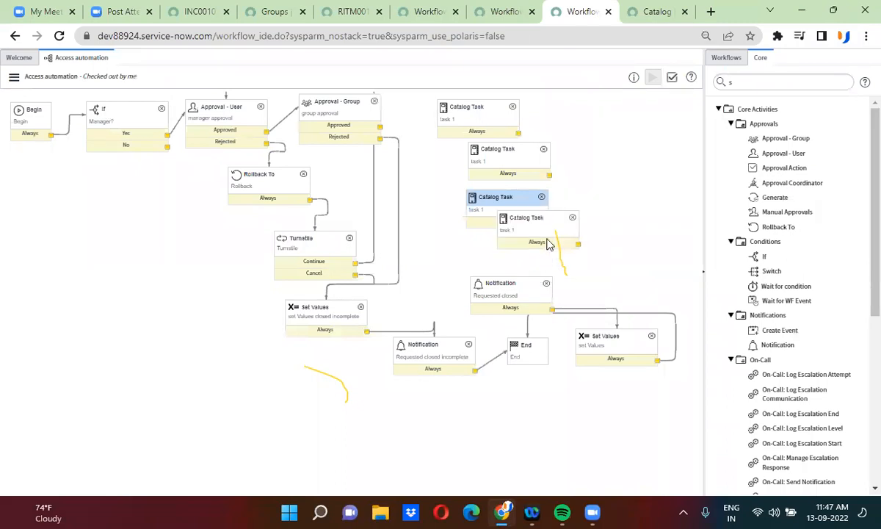
left_click_drag(543, 223, 584, 260)
Step: Move both notifications, End and set Values lower on the canvas, and line up the fourth Catalog Task beneath the third
left_click_drag(428, 349, 349, 418)
left_click(520, 345)
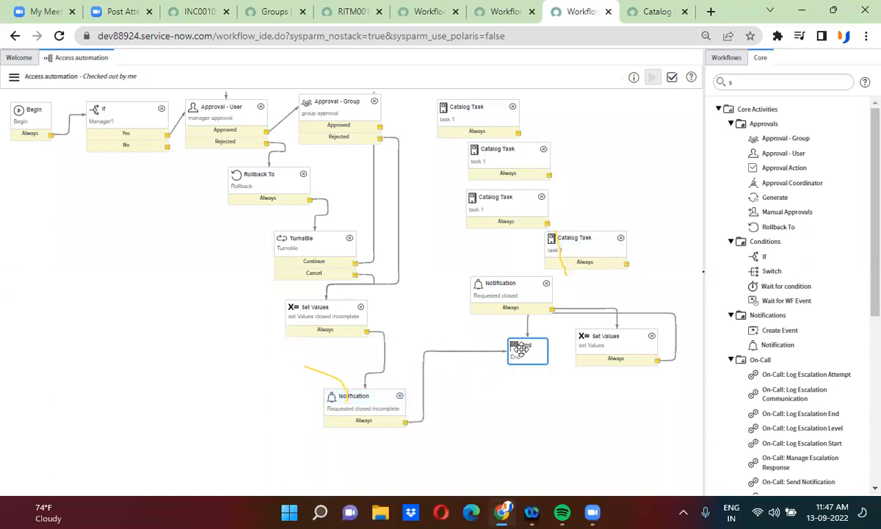
left_click_drag(520, 345, 477, 427)
left_click_drag(623, 352, 624, 391)
left_click_drag(522, 294, 547, 325)
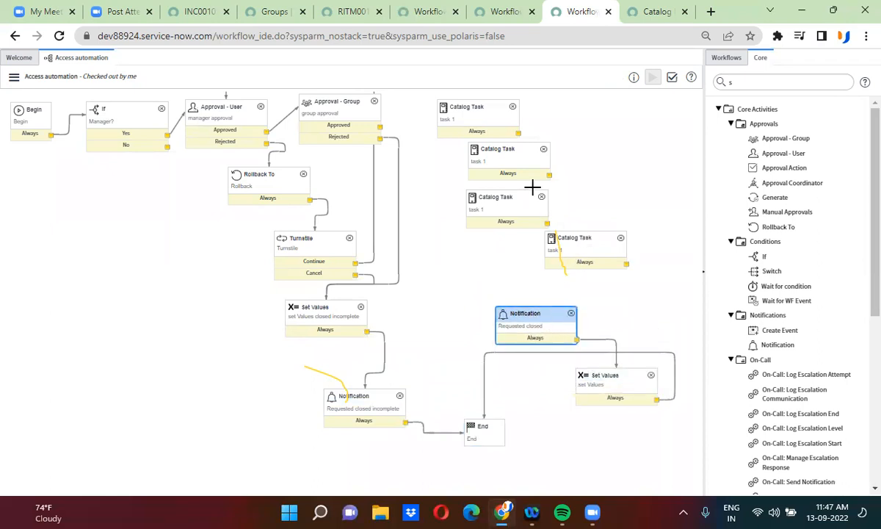
left_click_drag(576, 246, 500, 249)
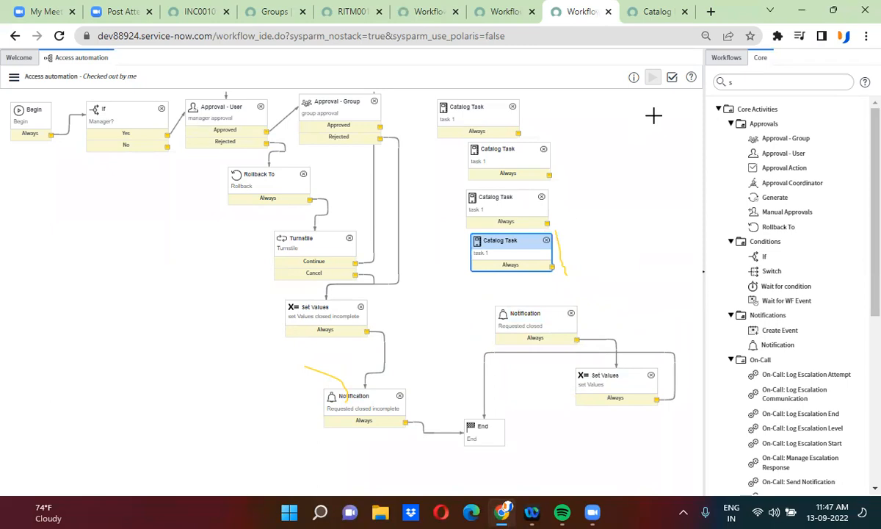
Step: Copy the fourth Catalog Task to make a fifth, and place it between the fourth task and the Requested closed notification
left_click(509, 246)
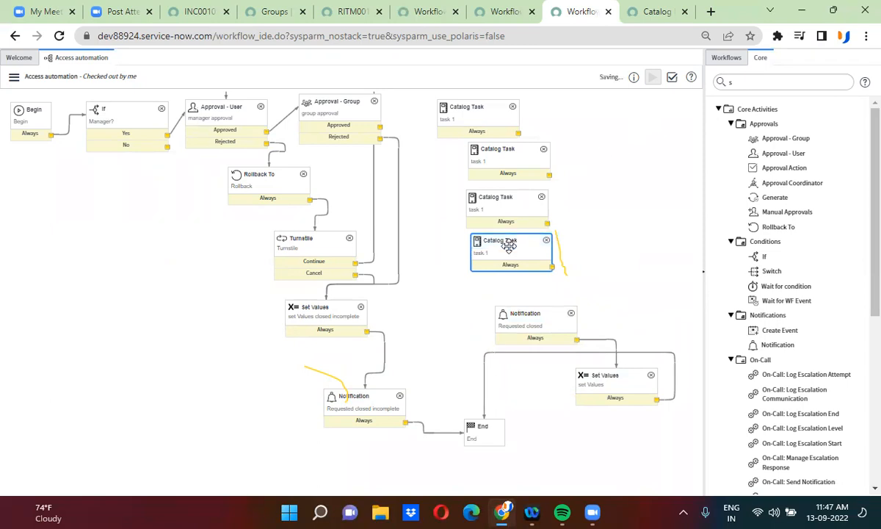
right_click(509, 246)
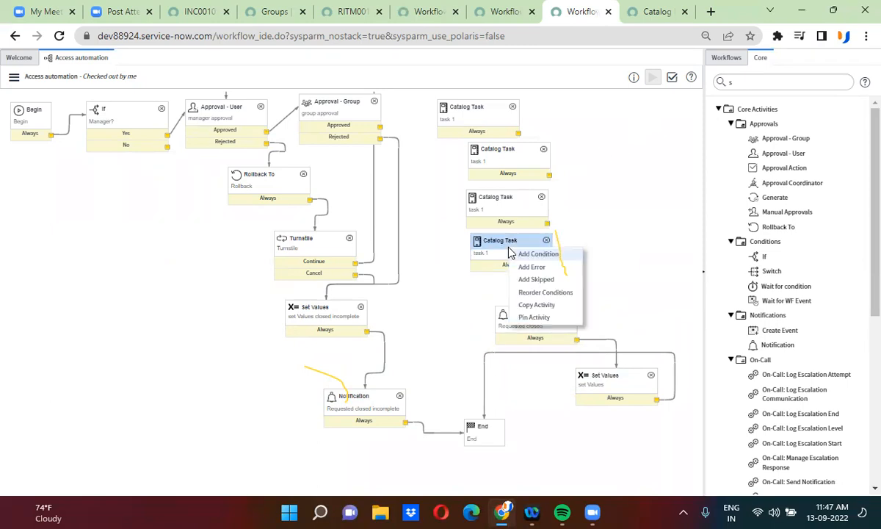
left_click(543, 307)
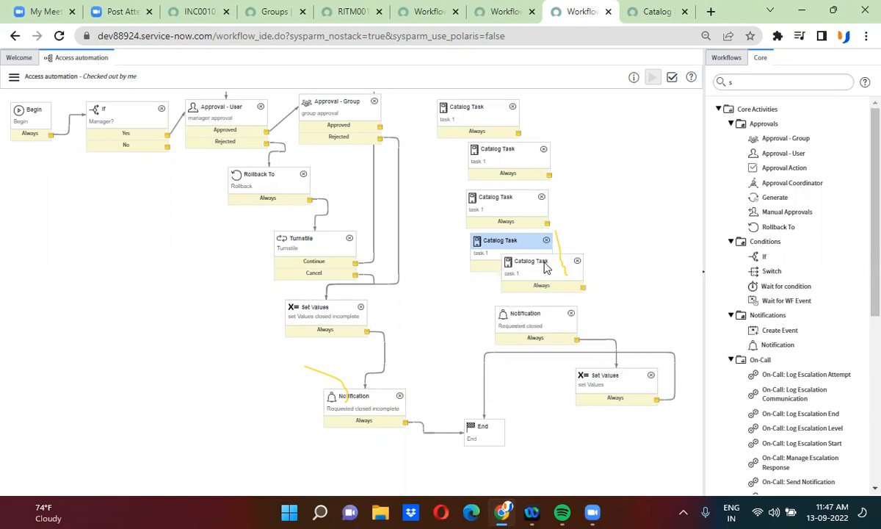
left_click_drag(547, 267, 542, 276)
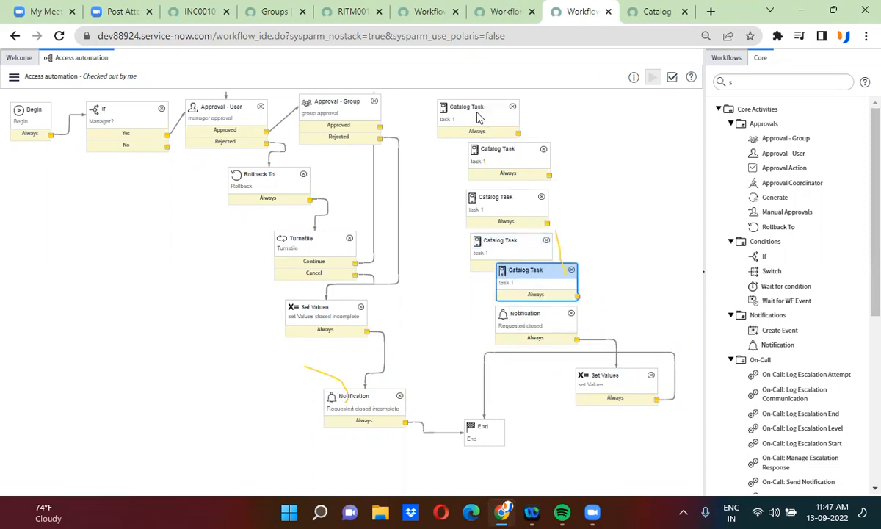
Step: Nudge the five Catalog Tasks on the canvas so they are spaced apart and no longer overlap
left_click_drag(478, 116, 471, 111)
left_click_drag(514, 155, 505, 153)
left_click_drag(514, 198, 508, 190)
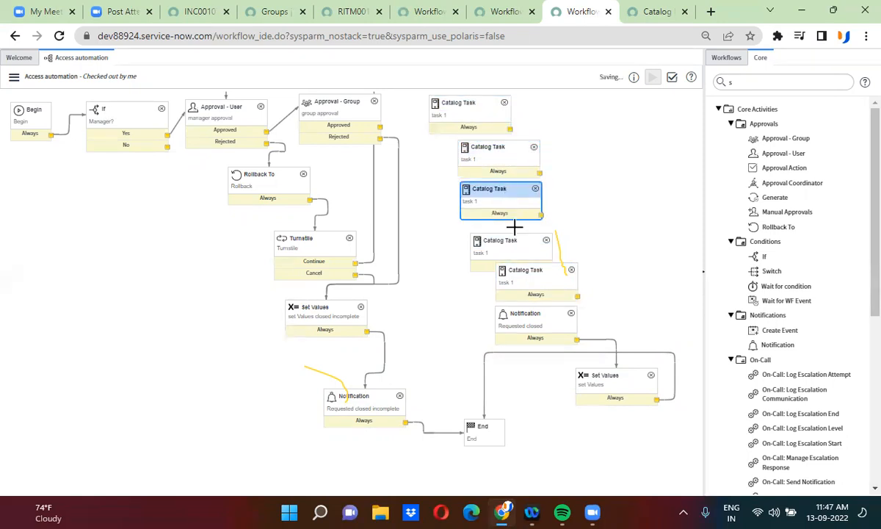
left_click_drag(507, 243, 508, 237)
left_click_drag(527, 270, 516, 277)
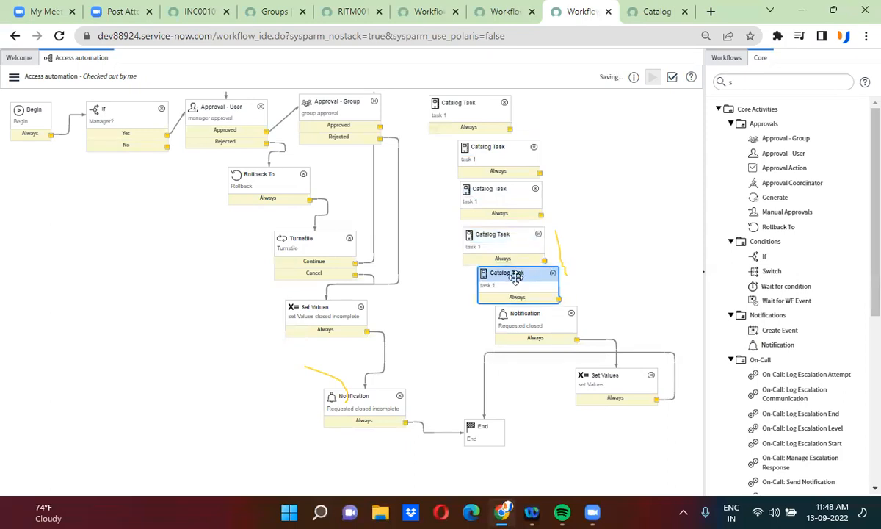
Step: Set the second Catalog Task's short description to "task 2" and save the activity
double_click(506, 163)
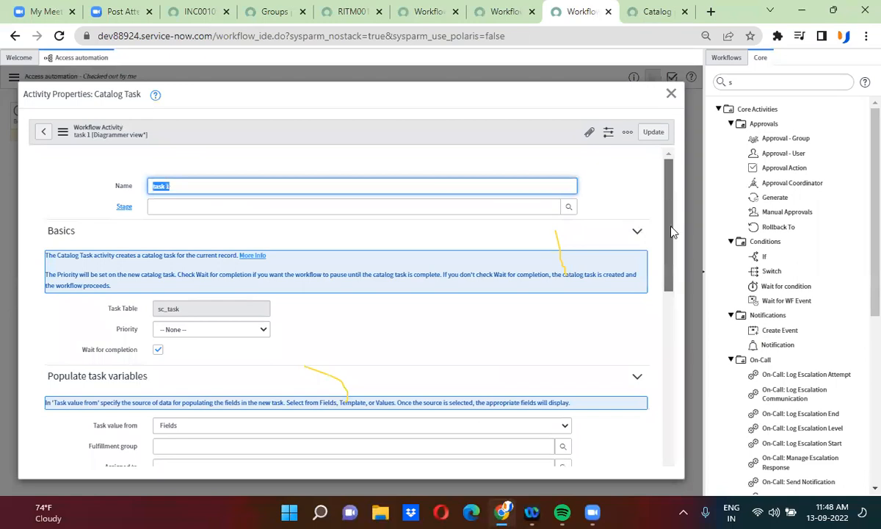
left_click_drag(671, 232, 674, 273)
left_click(227, 236)
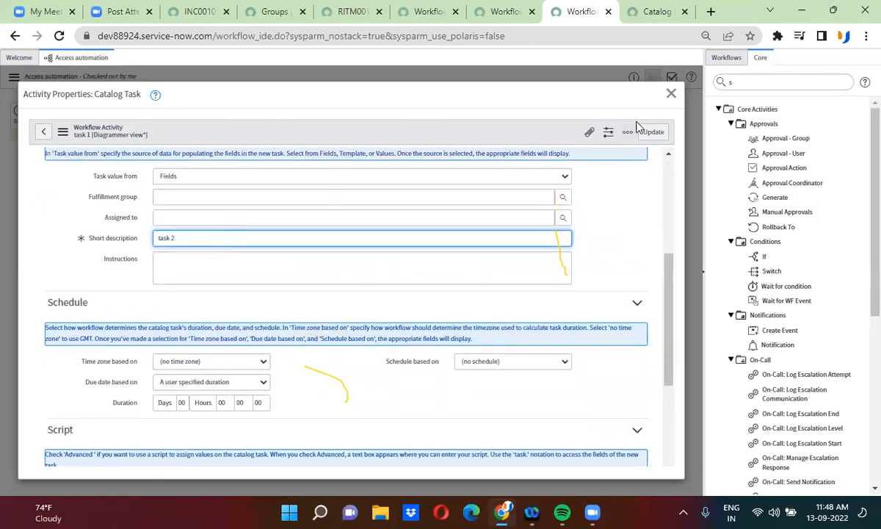
left_click(652, 131)
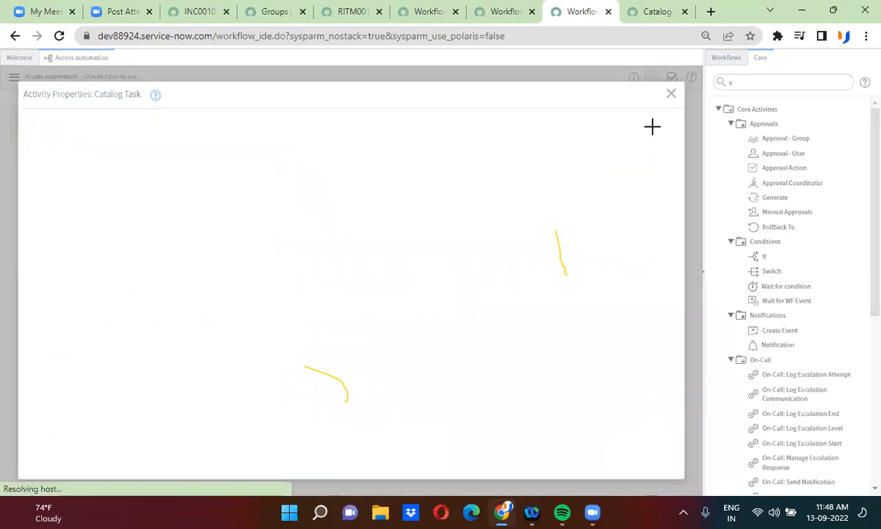
Step: Edit the number in the third Catalog Task's short description and update the activity
double_click(505, 207)
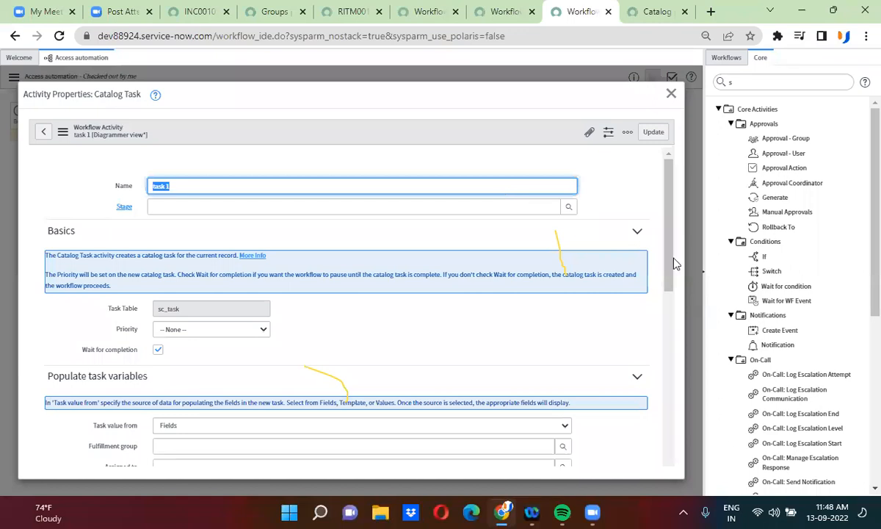
left_click(392, 338)
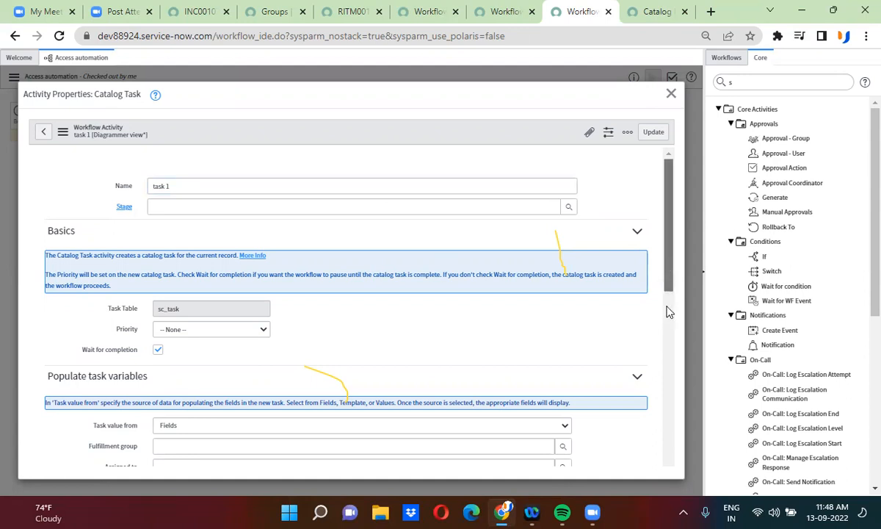
scroll(669, 312, "down", 3)
left_click(196, 268)
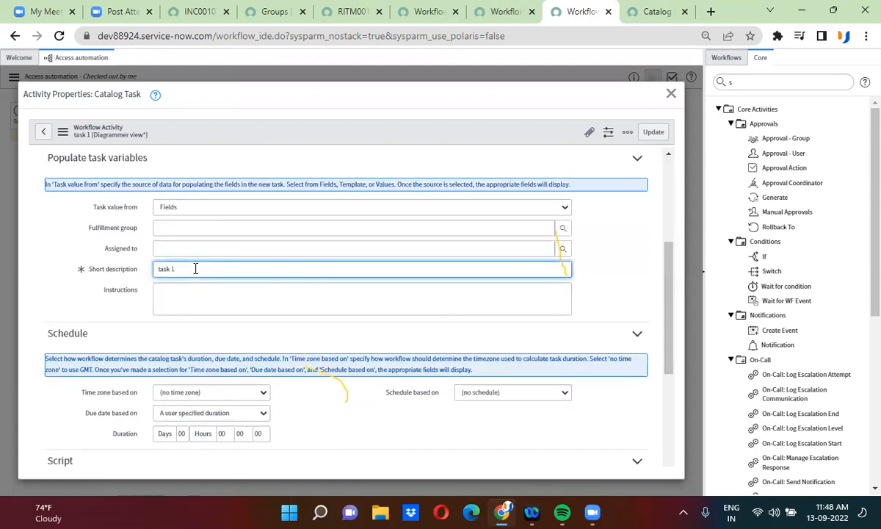
left_click(661, 133)
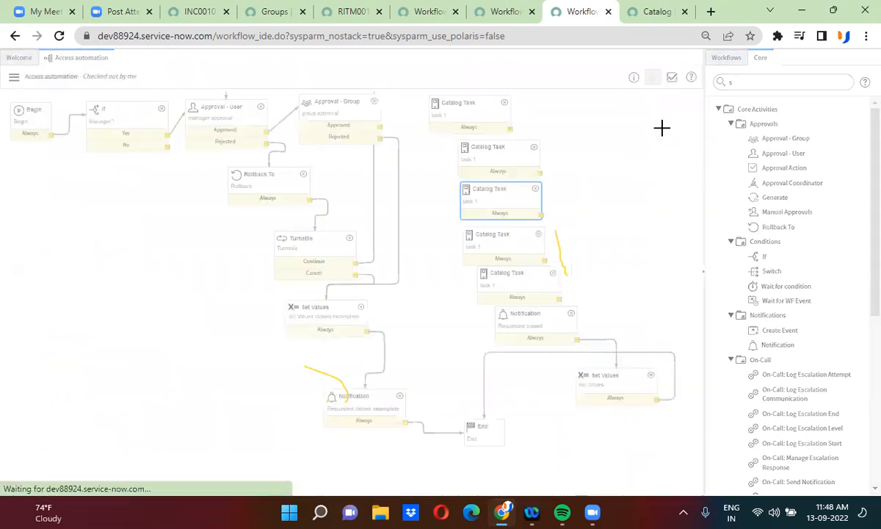
Step: Replace the number in the fourth Catalog Task's short description and update the activity
double_click(487, 246)
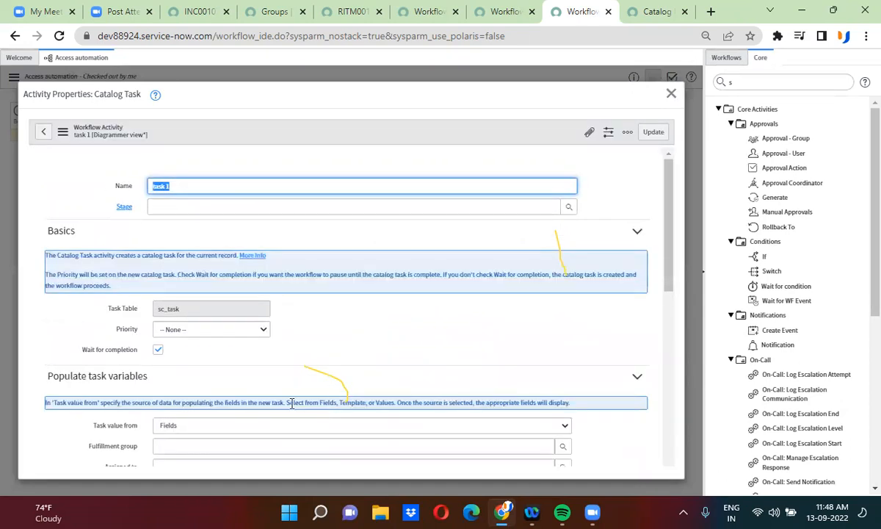
left_click_drag(665, 257, 669, 330)
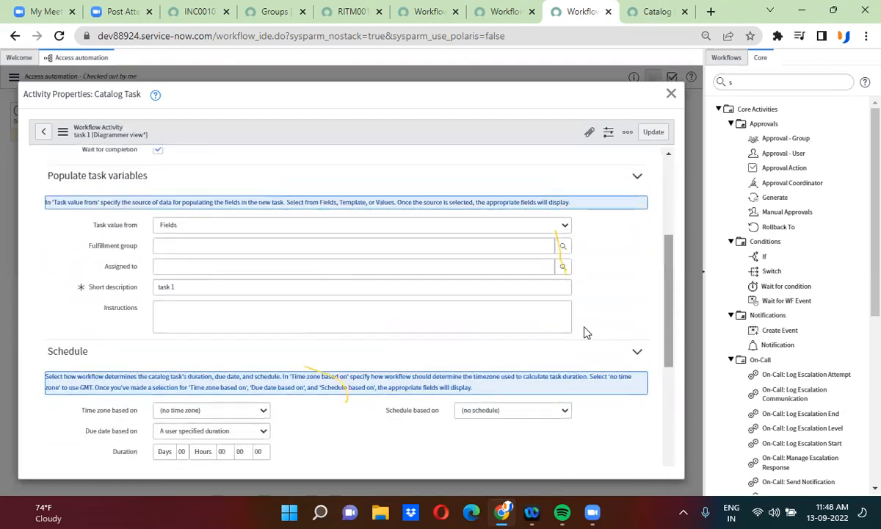
left_click(194, 290)
key("BackSpace")
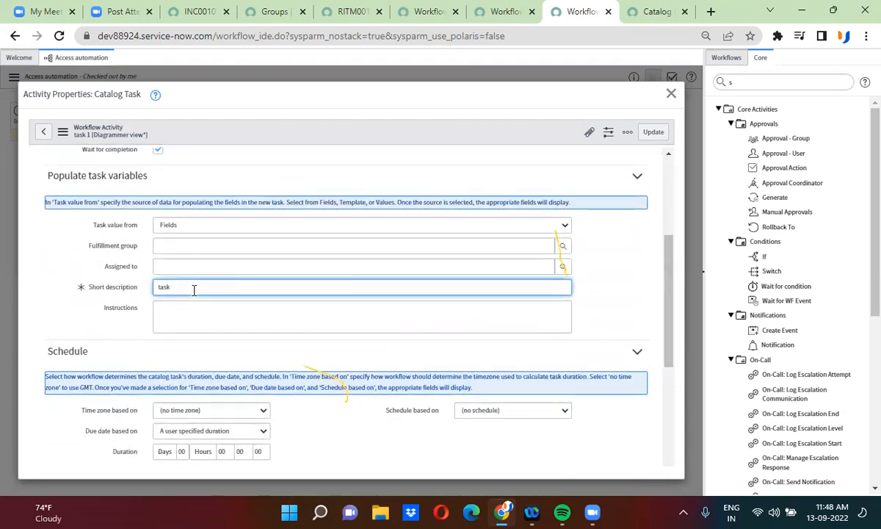
left_click(653, 131)
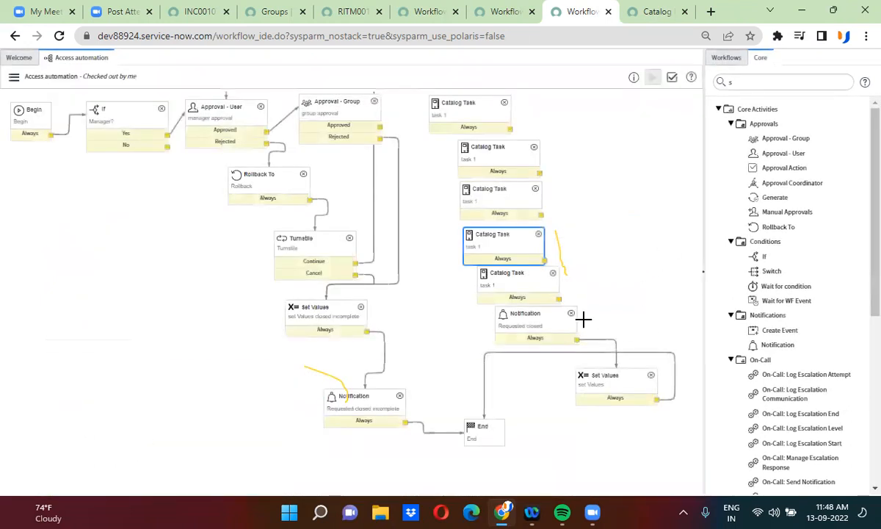
Step: Set the fifth Catalog Task's short description to "task 5" and save the activity
double_click(516, 291)
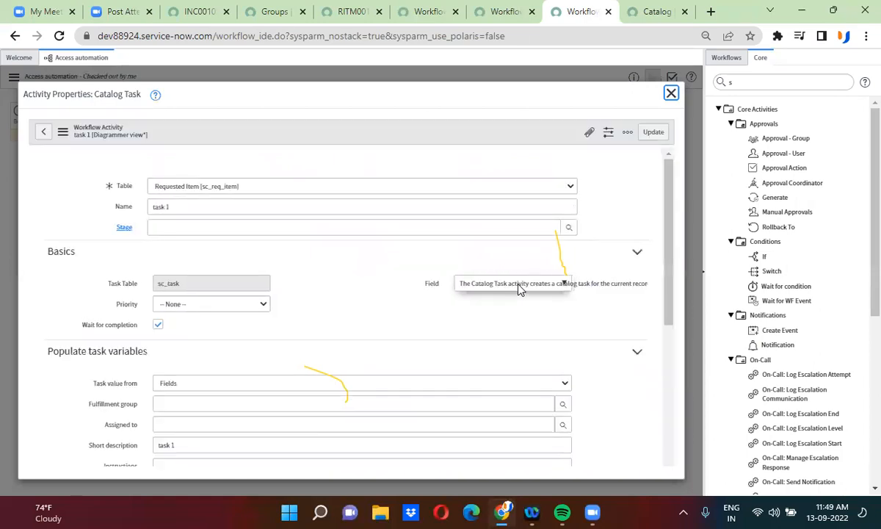
left_click_drag(668, 186, 665, 257)
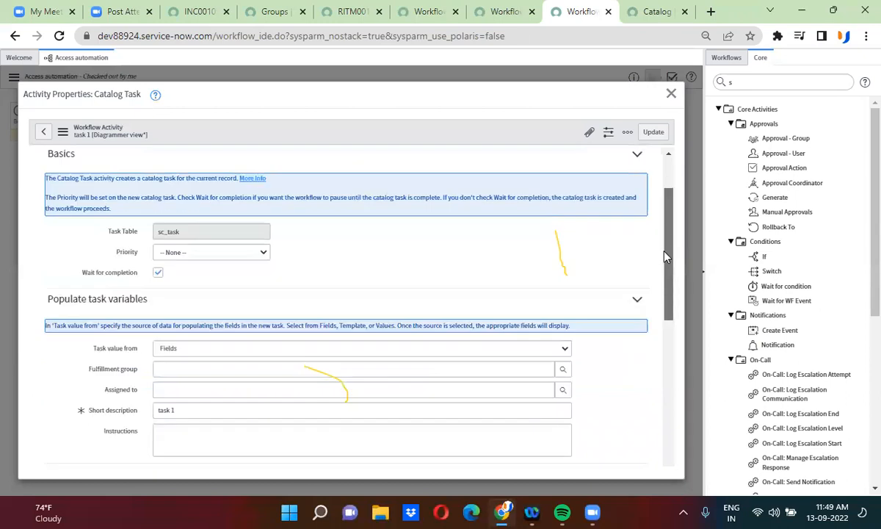
scroll(665, 264, "down", 3)
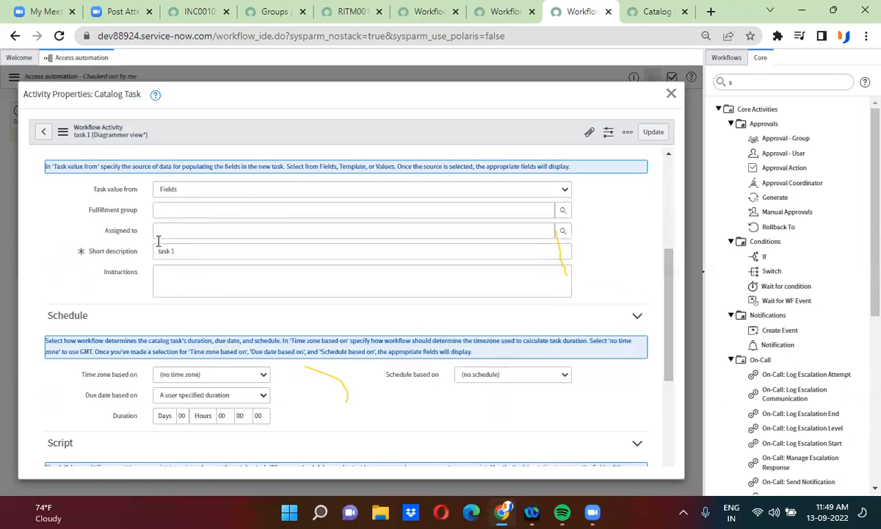
left_click(189, 251)
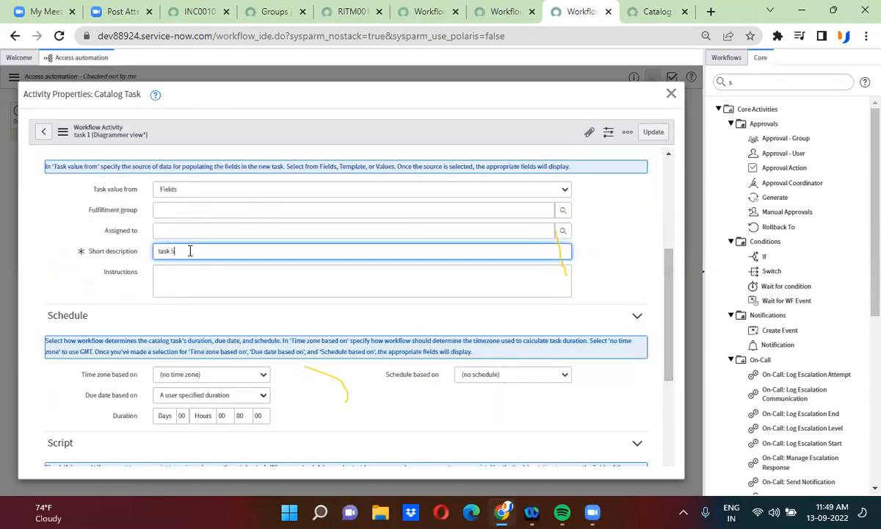
left_click(653, 132)
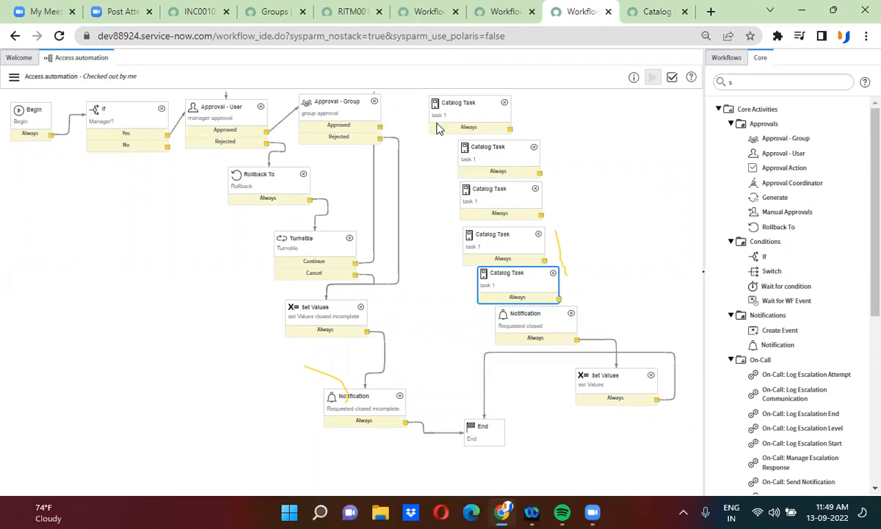
Step: Shift the five Catalog Tasks away from the approval activities into a staggered column, and review the fifth task's properties
left_click_drag(453, 109, 501, 109)
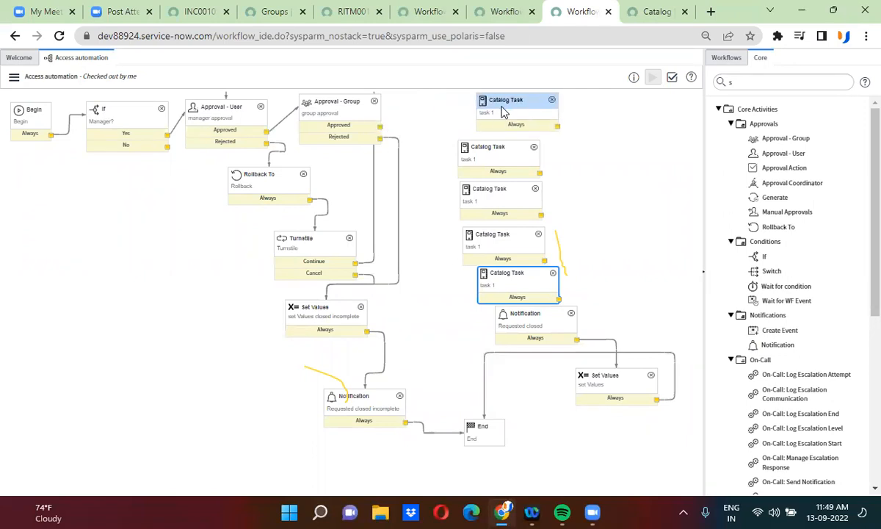
left_click_drag(480, 153, 503, 143)
left_click_drag(479, 193, 515, 186)
left_click_drag(482, 233, 523, 223)
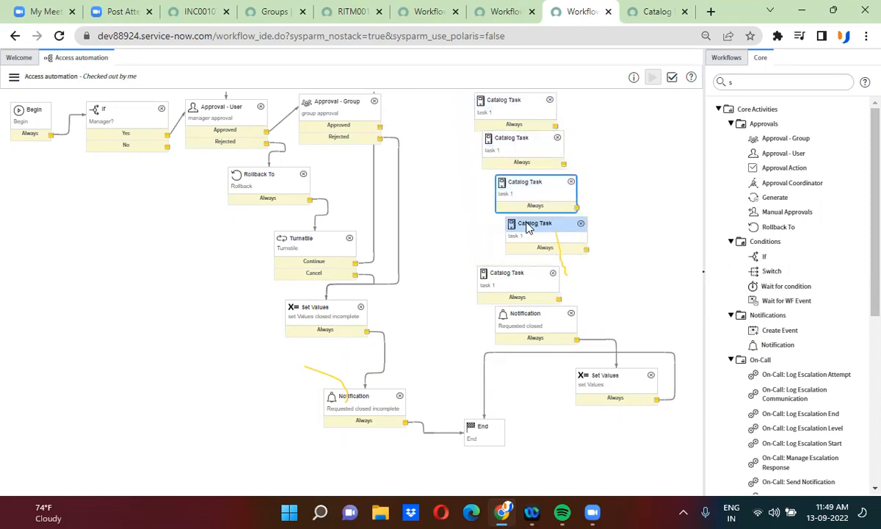
left_click_drag(492, 276, 526, 277)
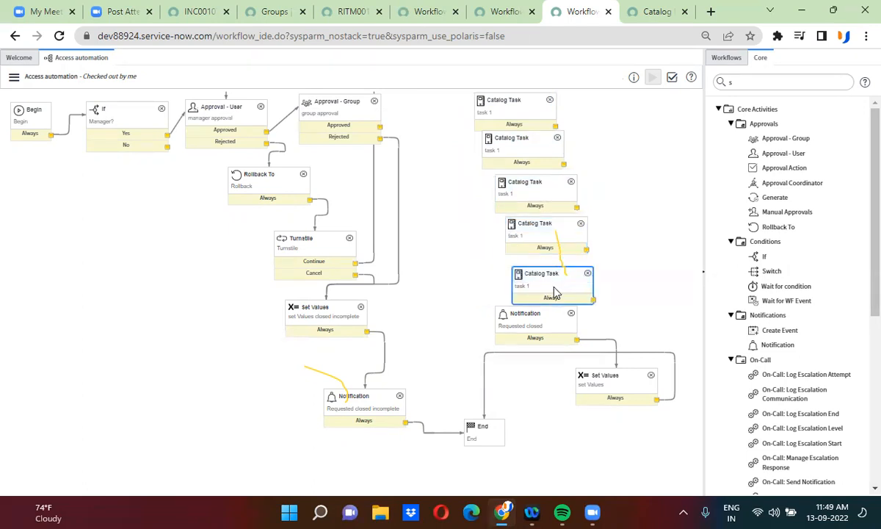
double_click(555, 292)
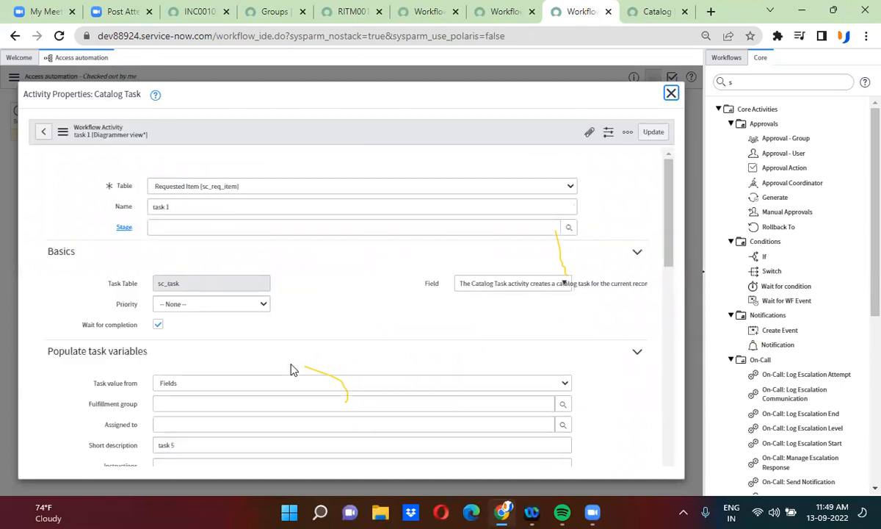
left_click(670, 92)
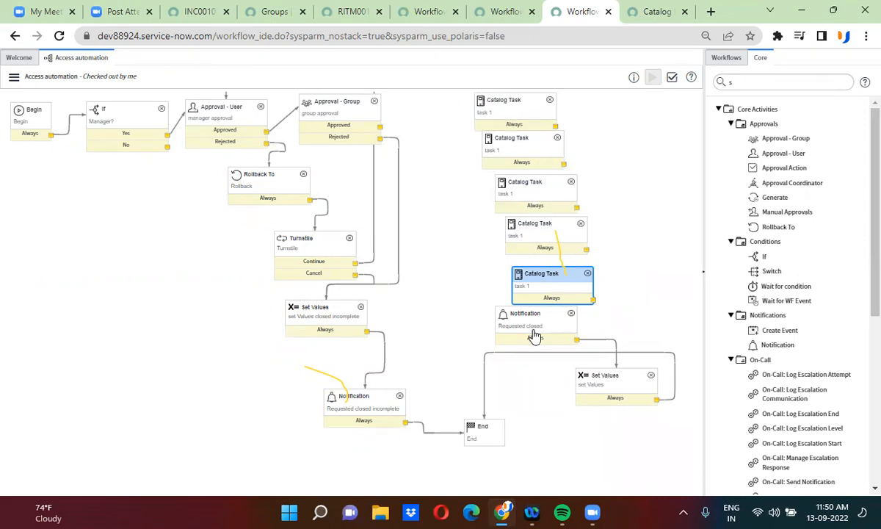
Step: Move the Requested closed notification aside and add a Join activity named "join" beside the Catalog Tasks
left_click_drag(525, 319, 636, 318)
left_click(751, 82)
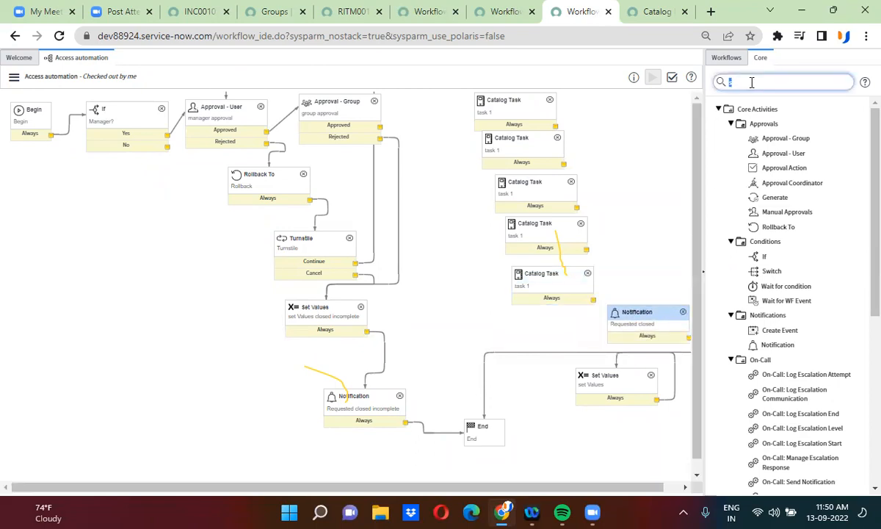
type("join")
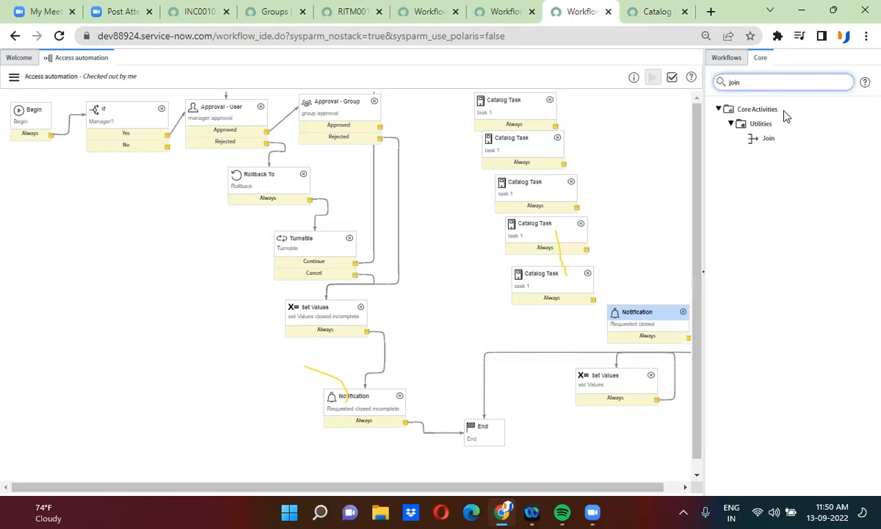
left_click_drag(762, 138, 649, 163)
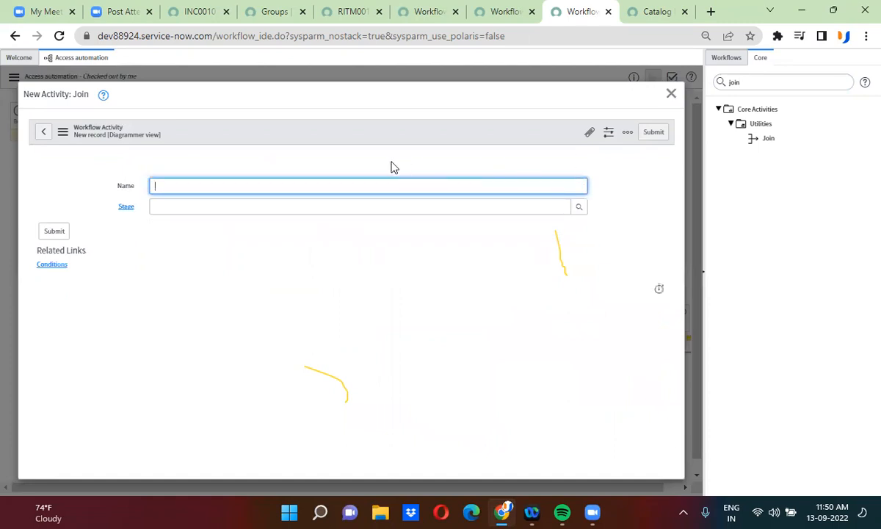
left_click(642, 136)
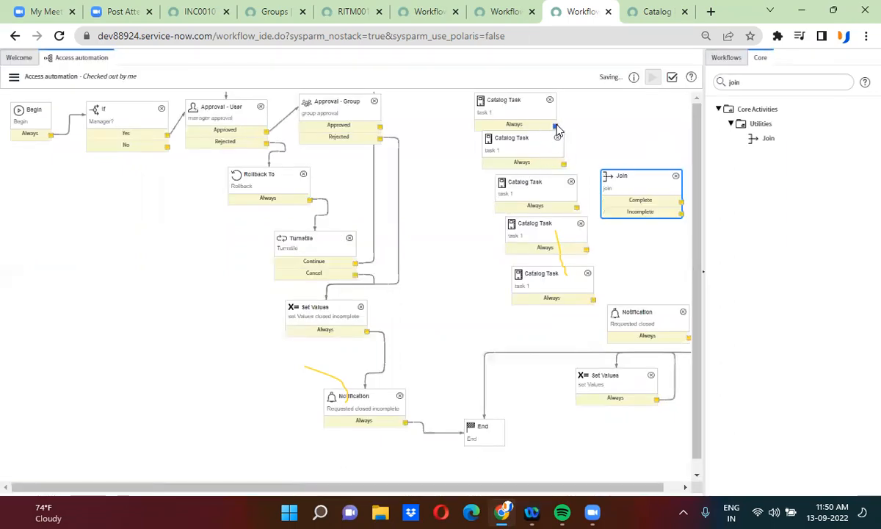
Step: Connect the Always output of all five Catalog Tasks to the Join, and the Join's Complete output to the Requested closed notification
left_click_drag(555, 126, 633, 200)
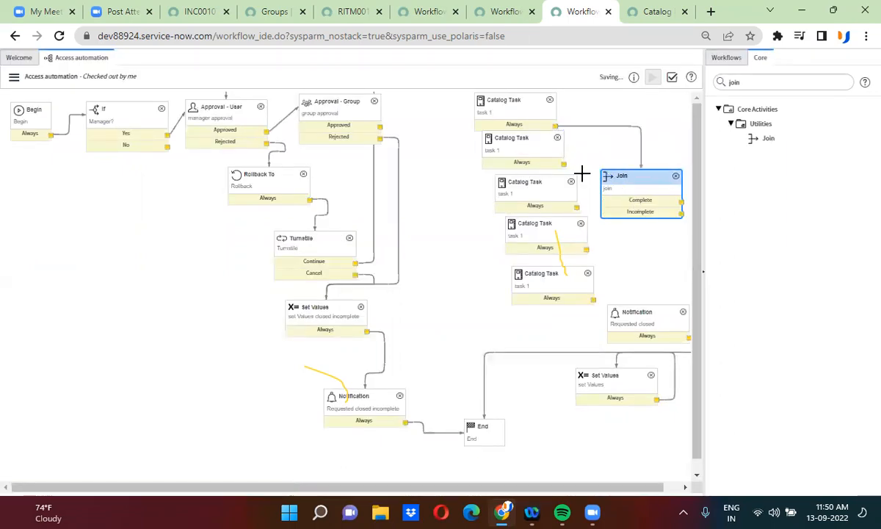
mouse_move(563, 166)
left_mouse_down()
mouse_move(621, 189)
mouse_move(580, 212)
mouse_move(615, 205)
left_mouse_up()
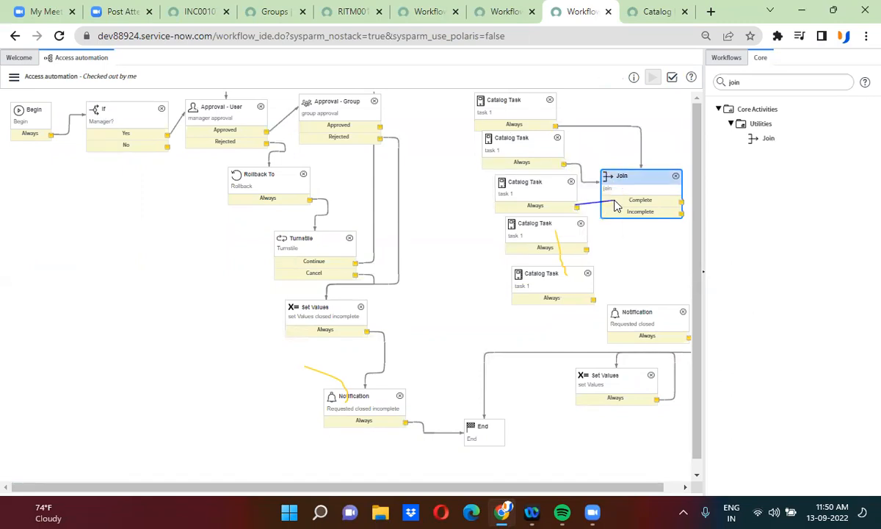
left_click_drag(588, 250, 627, 193)
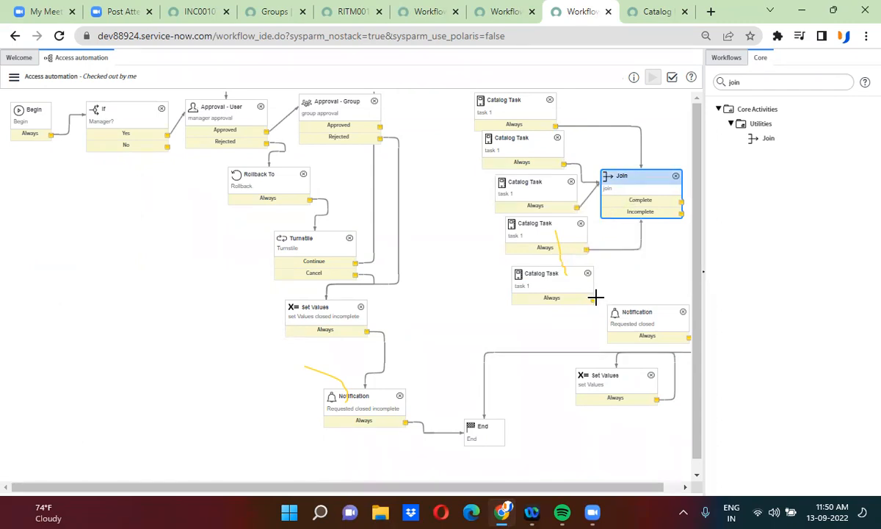
left_click_drag(595, 297, 669, 310)
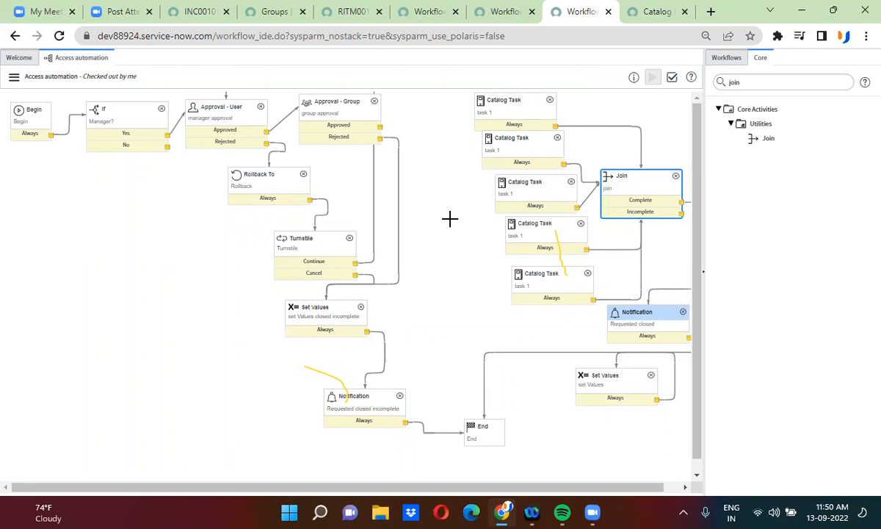
Step: Add a Branch activity named "branch" between the group approval and the Catalog Tasks
double_click(738, 81)
type("branch")
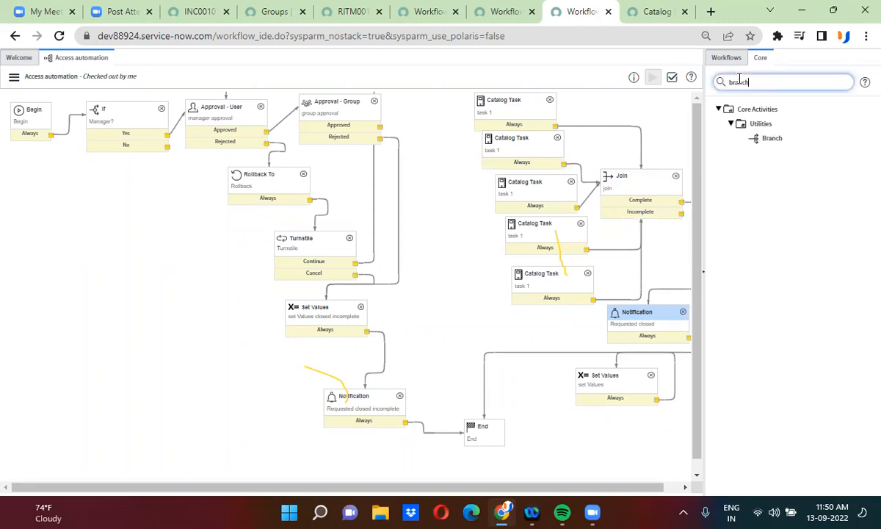
left_click_drag(770, 138, 443, 200)
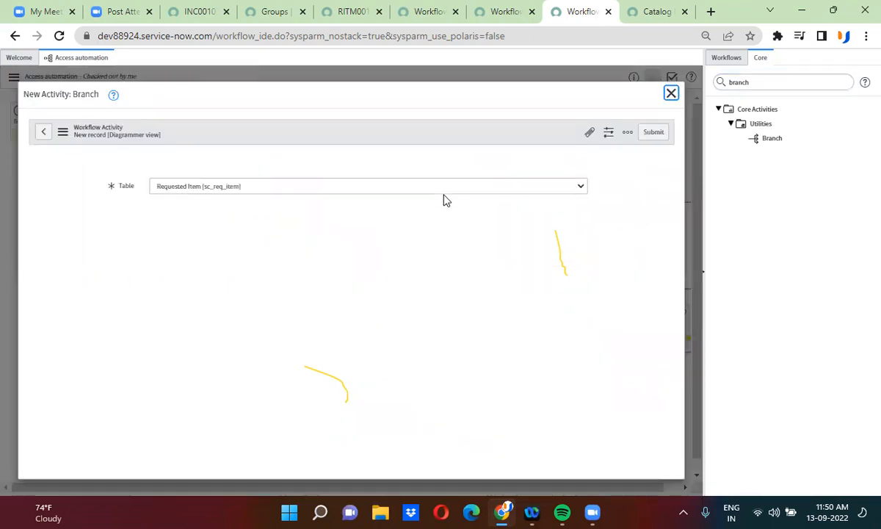
left_click(393, 181)
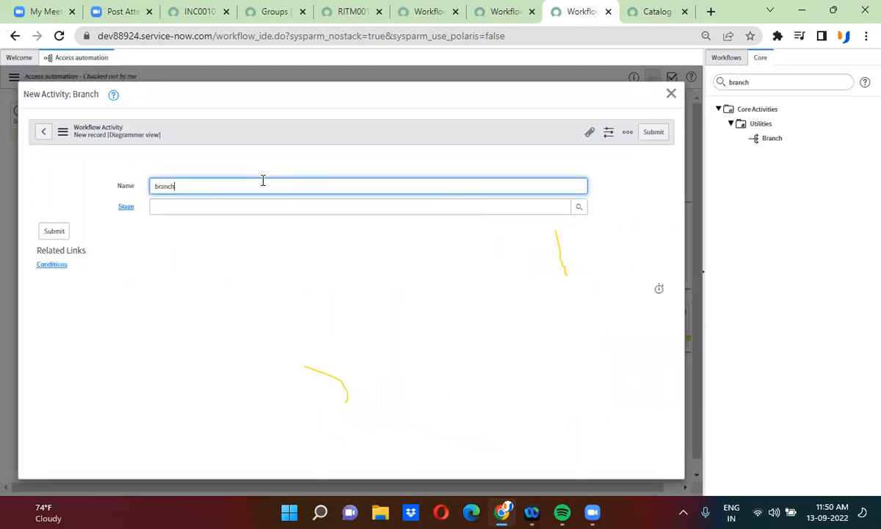
left_click(654, 134)
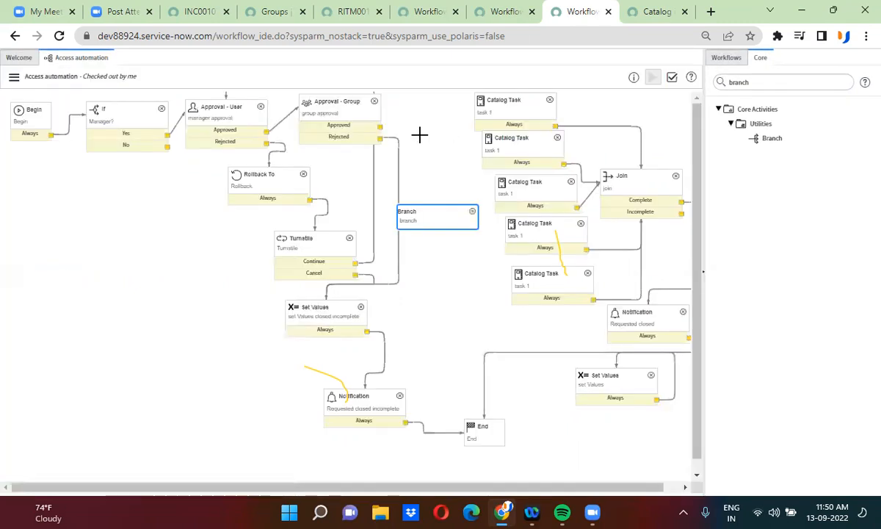
Step: Connect the group approval's Approved output to the Branch and the Branch's Always output to all five Catalog Tasks, shifting the Branch down for clearance
left_click_drag(379, 130, 523, 283)
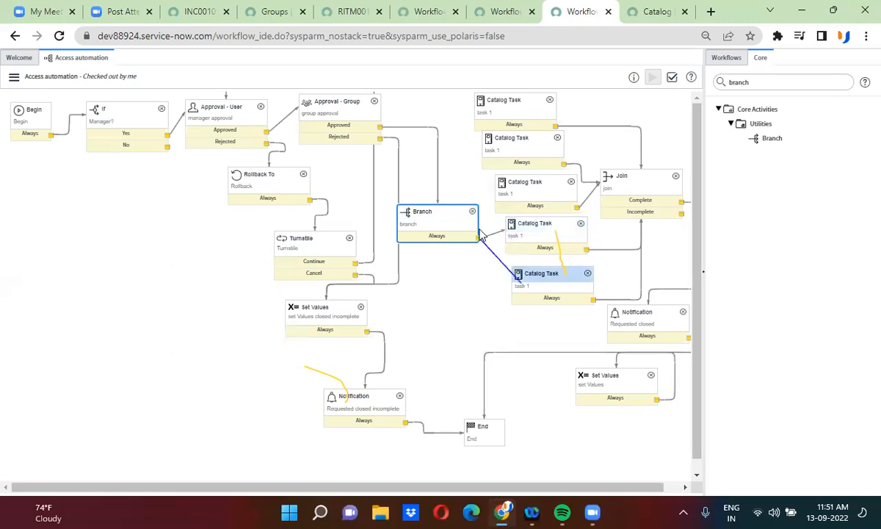
left_click_drag(479, 239, 501, 196)
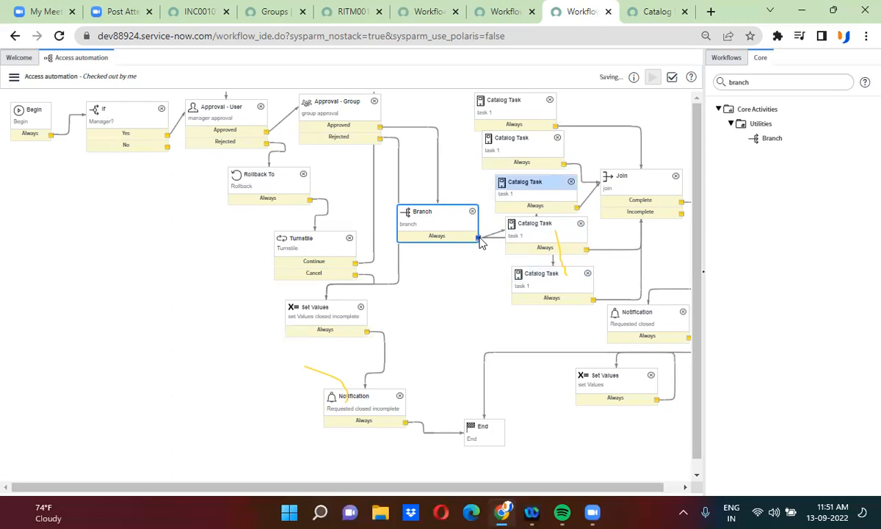
left_click_drag(480, 239, 504, 193)
left_click_drag(479, 238, 519, 172)
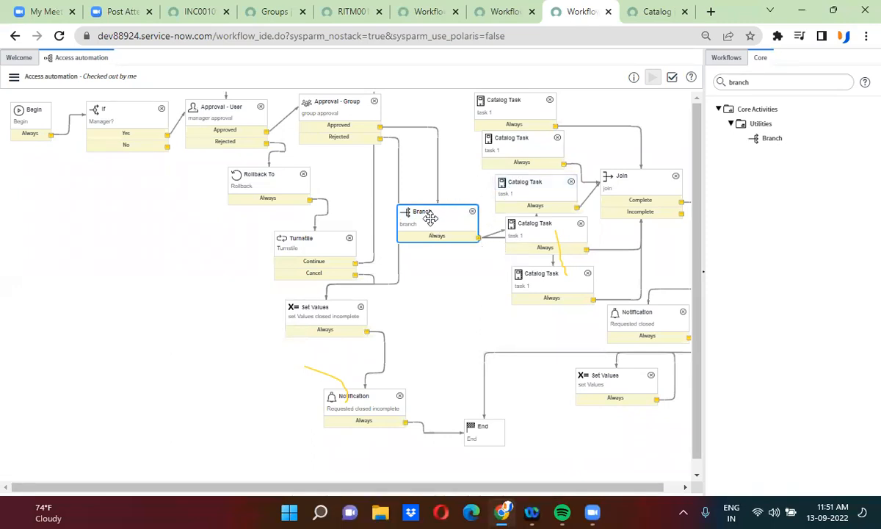
left_click_drag(430, 218, 419, 223)
left_click_drag(490, 210, 510, 184)
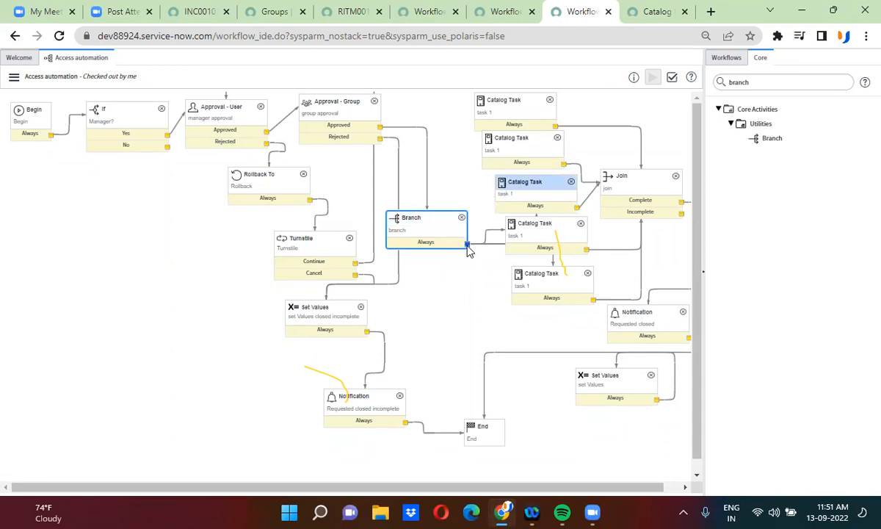
left_click_drag(468, 244, 493, 143)
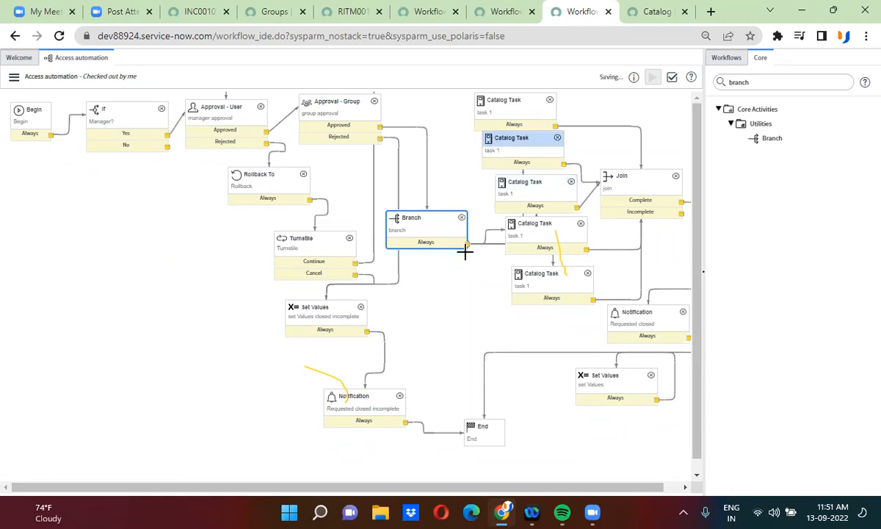
left_click_drag(467, 243, 514, 211)
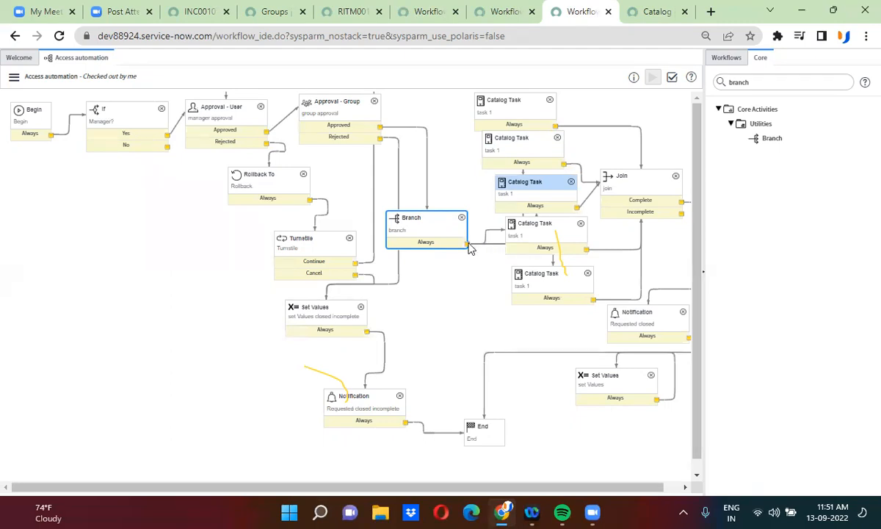
left_click_drag(446, 222, 482, 116)
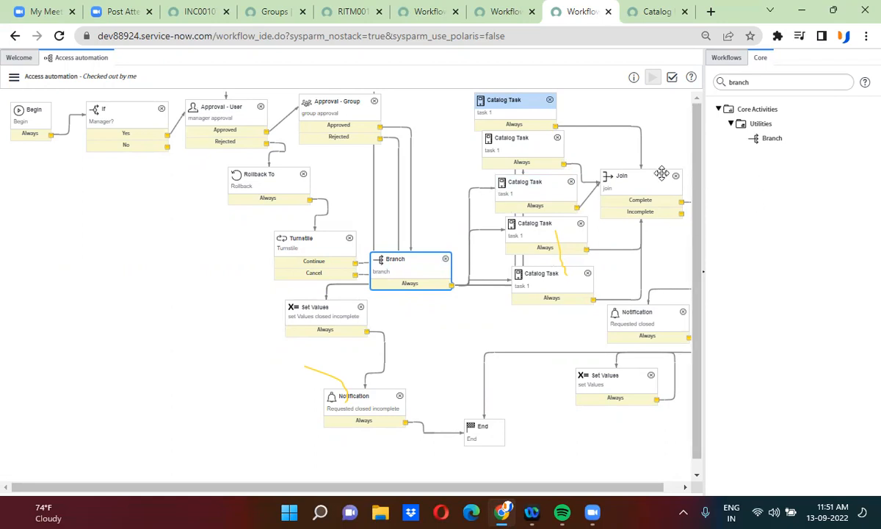
Step: Publish the Access automation workflow, accepting the validation warning
left_click(621, 175)
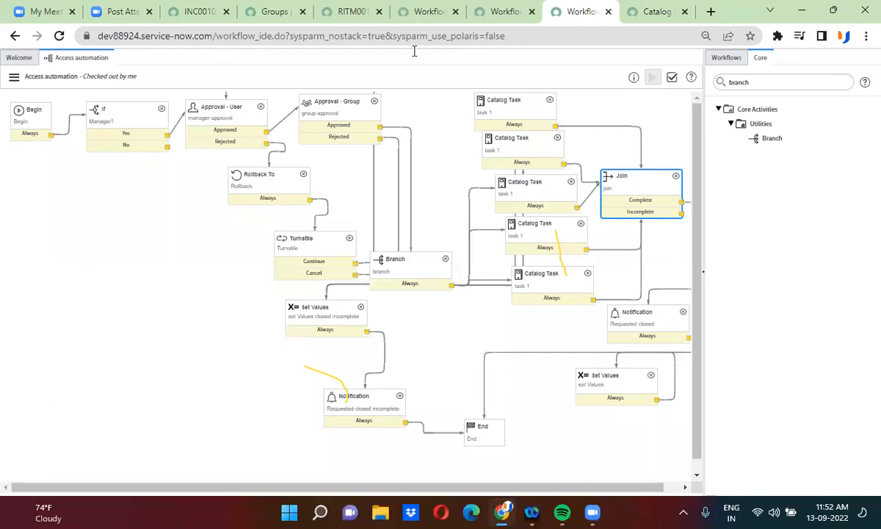
left_click(13, 77)
left_click(29, 128)
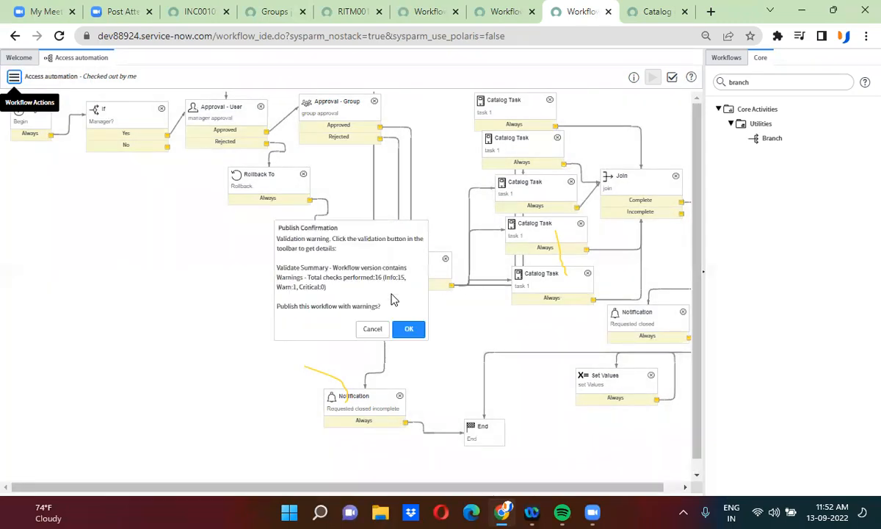
left_click(411, 330)
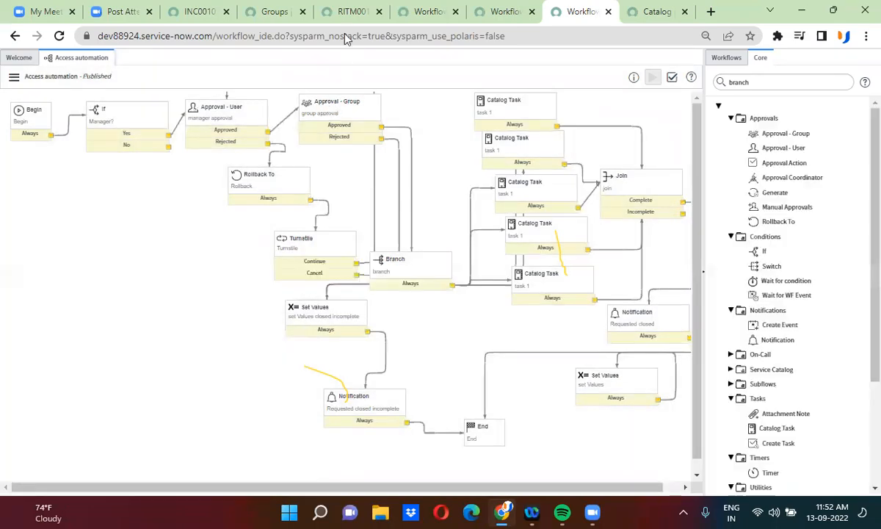
Step: Open the Access automation catalog item from the earlier requested item and order it with the Itil role
left_click(348, 11)
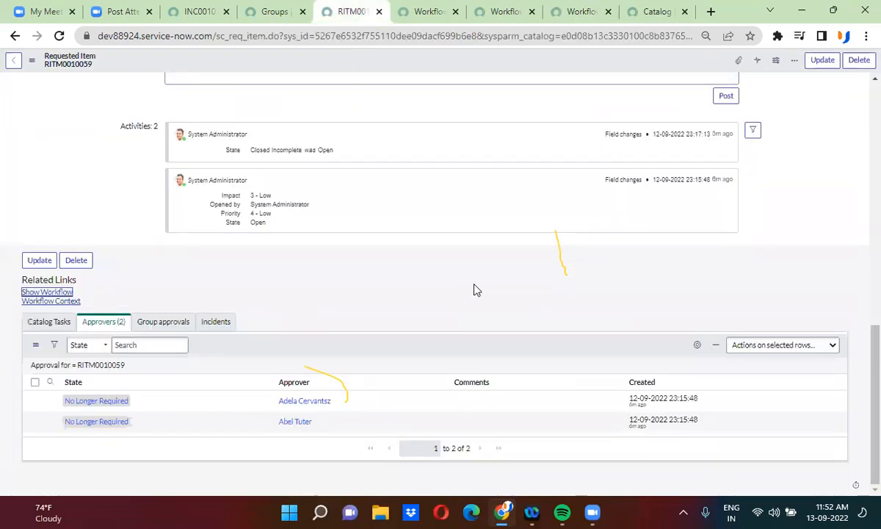
scroll(862, 95, "up", 10)
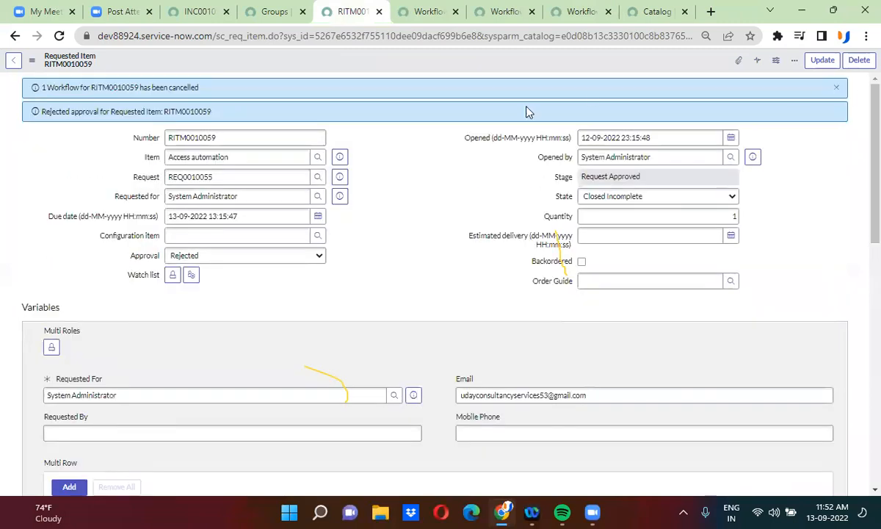
left_click(339, 156)
left_click(474, 115)
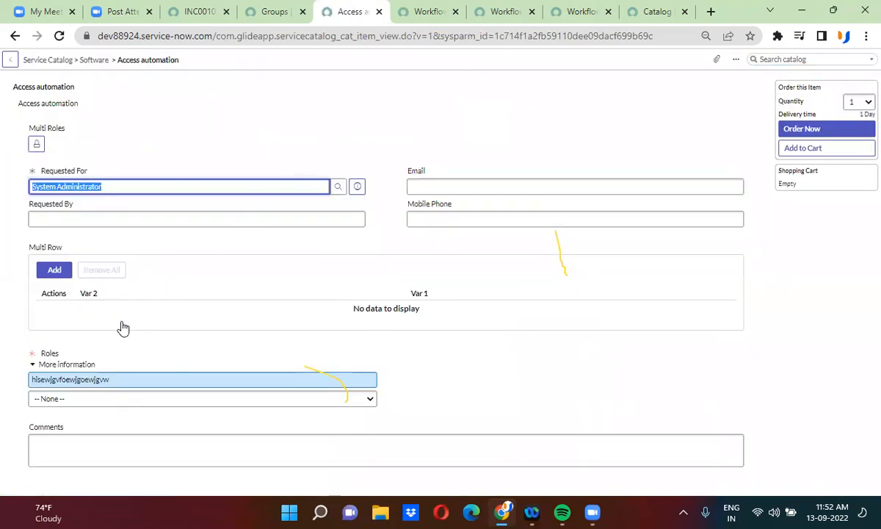
left_click(93, 399)
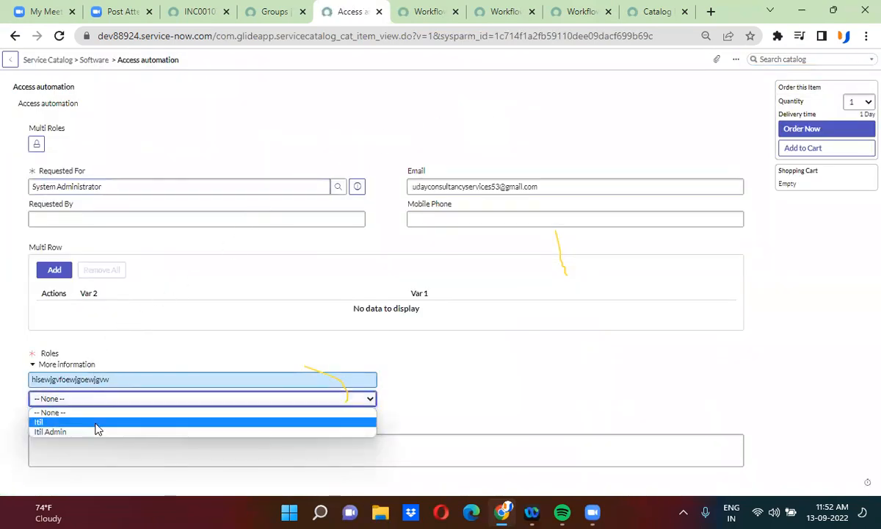
left_click(96, 422)
left_click(818, 131)
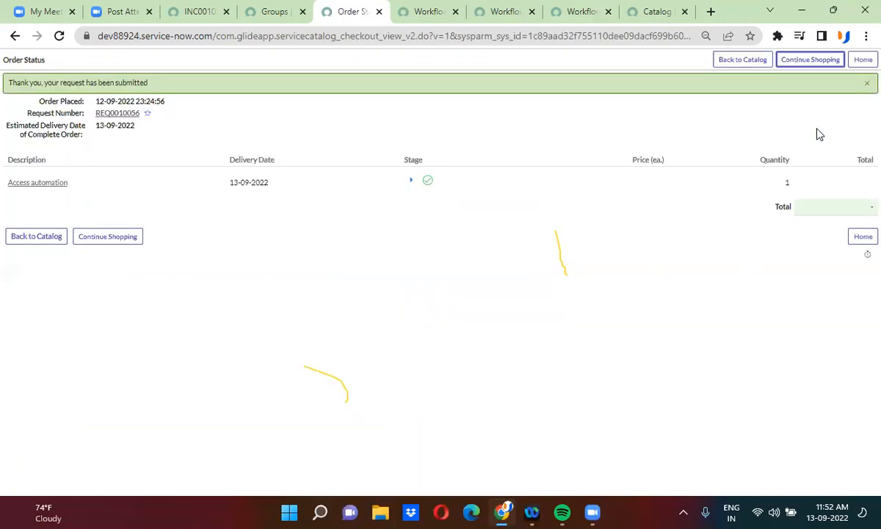
Step: Open the newly ordered requested item and set both of its pending approvals to Approved
left_click(50, 184)
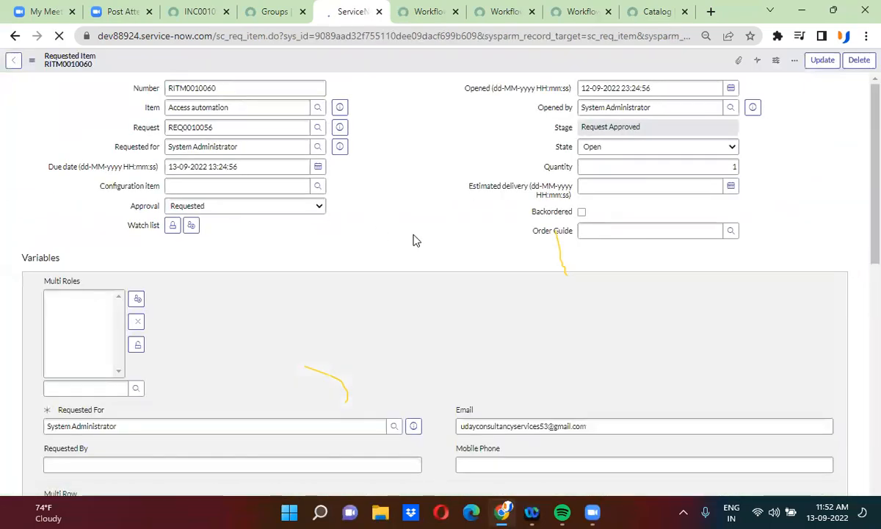
scroll(414, 240, "down", 4)
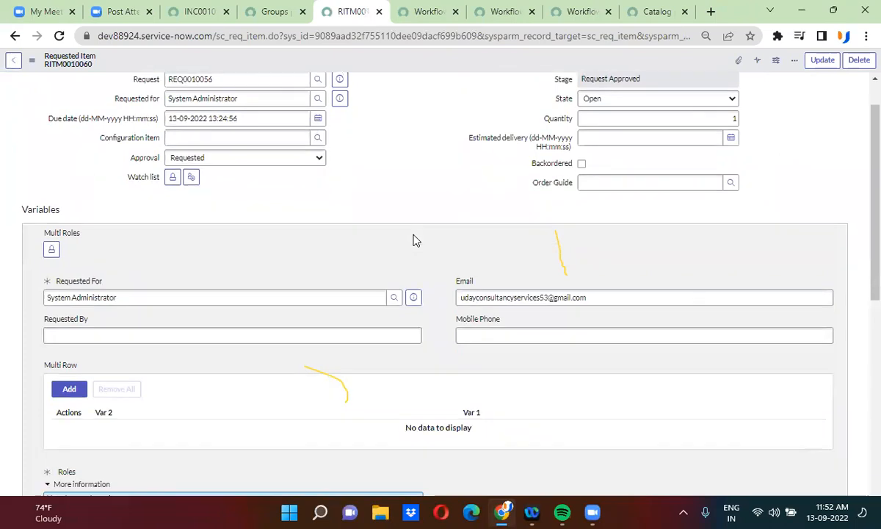
scroll(415, 240, "down", 5)
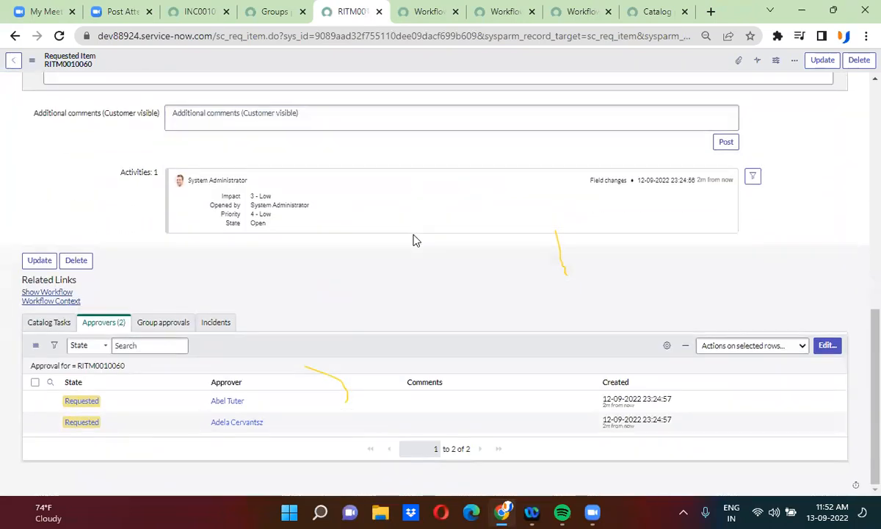
left_click(127, 403)
left_click(121, 420)
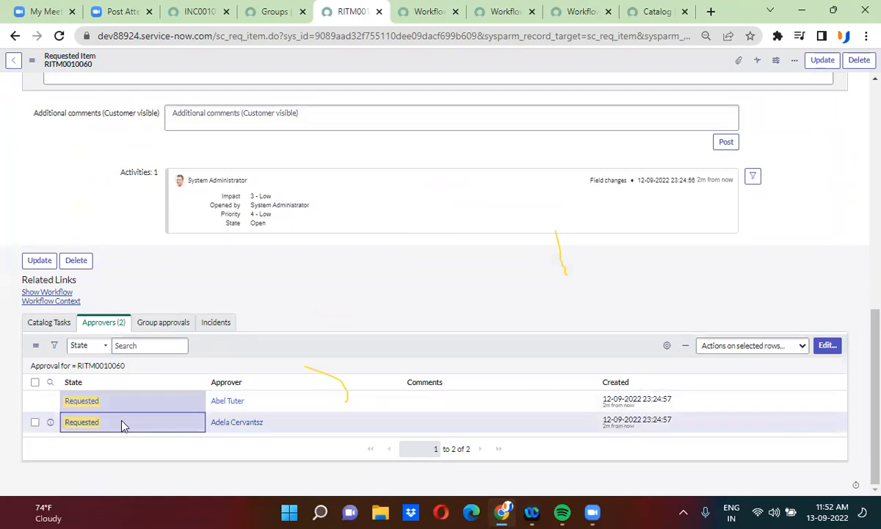
double_click(123, 425)
left_click(119, 426)
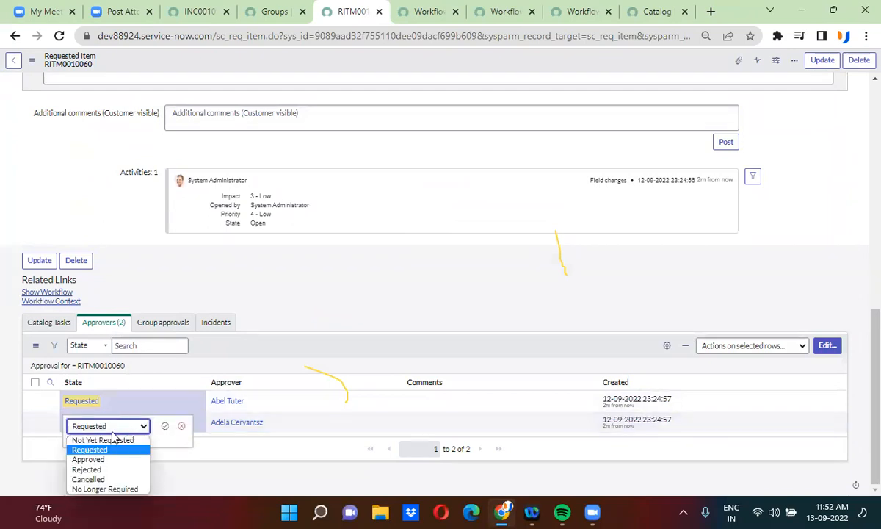
left_click(108, 460)
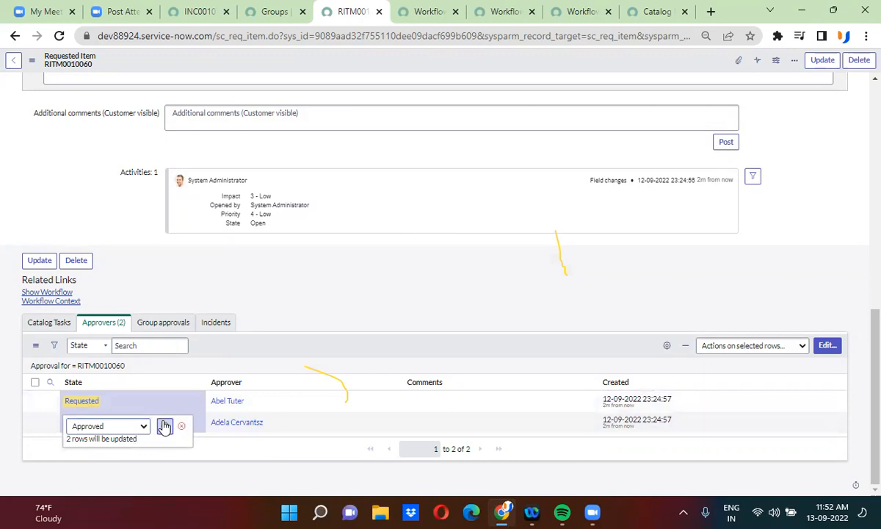
left_click(164, 426)
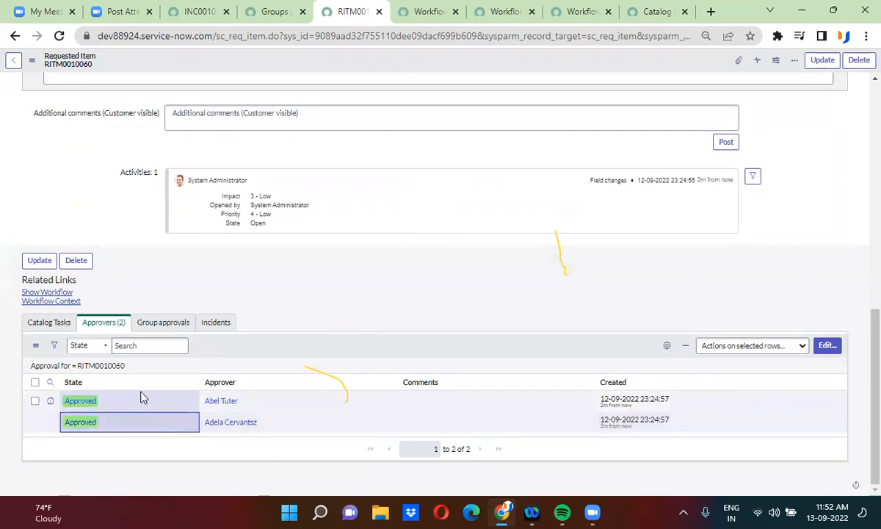
Step: Refresh the approvers list and set nine of the requested group approvals to Approved in one update
left_click(115, 367)
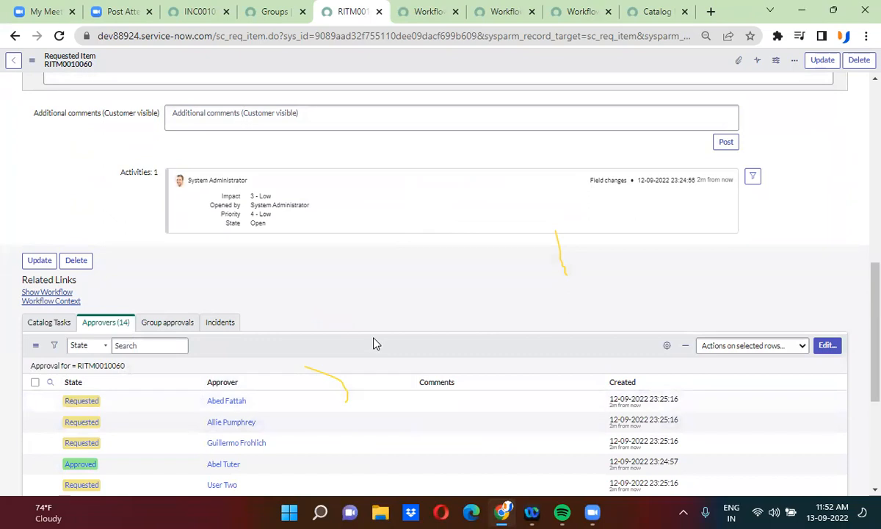
scroll(375, 343, "down", 3)
left_click(107, 210)
left_click(120, 313, "ctrl")
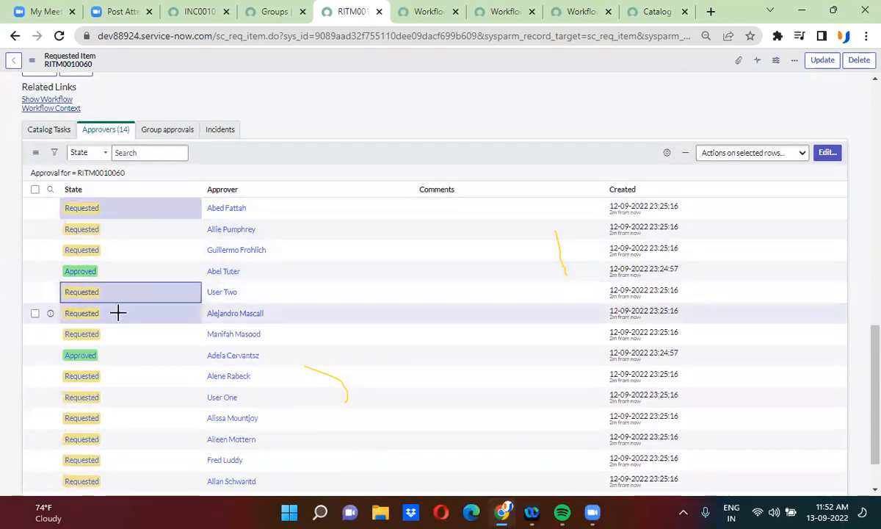
left_click(118, 334, "ctrl")
left_click(122, 376, "ctrl")
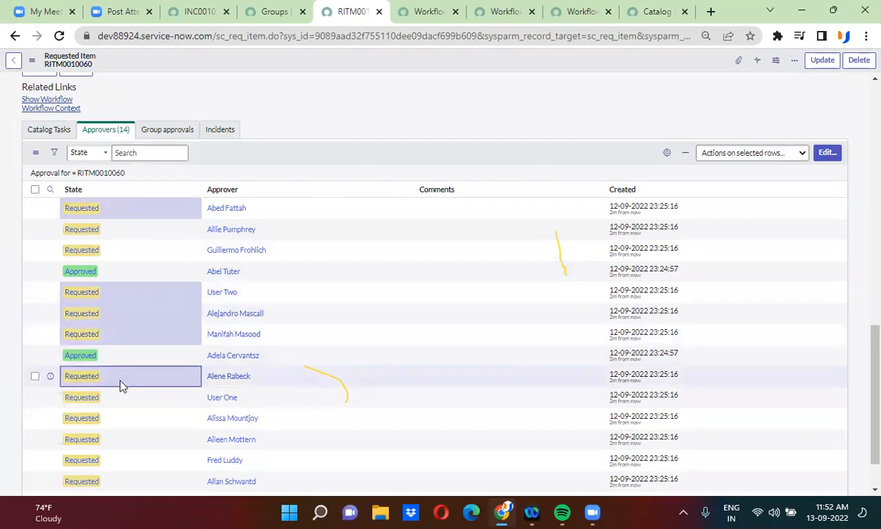
left_click(119, 396, "ctrl")
left_click(122, 420, "ctrl")
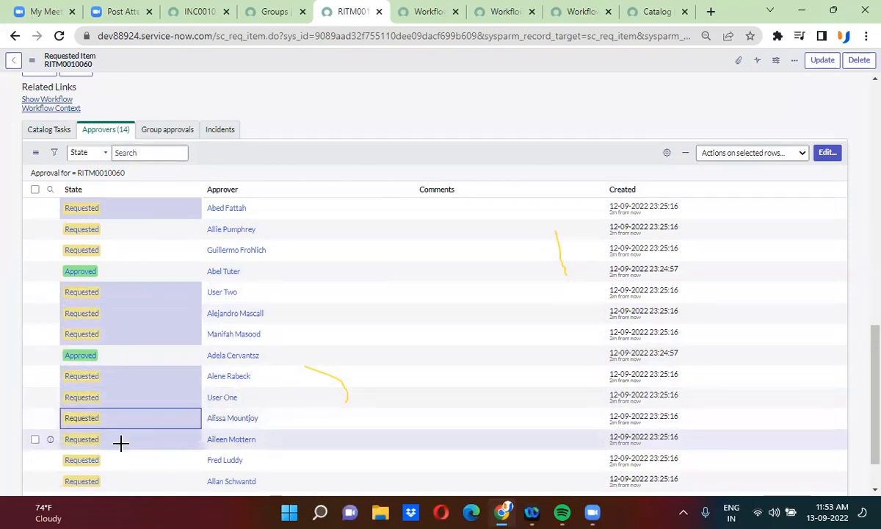
left_click(120, 439, "ctrl")
left_click(123, 460, "ctrl")
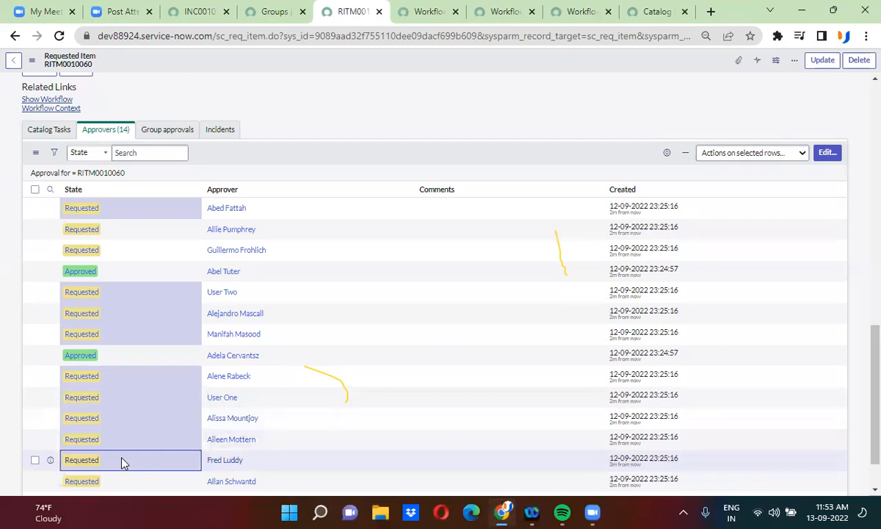
double_click(122, 460)
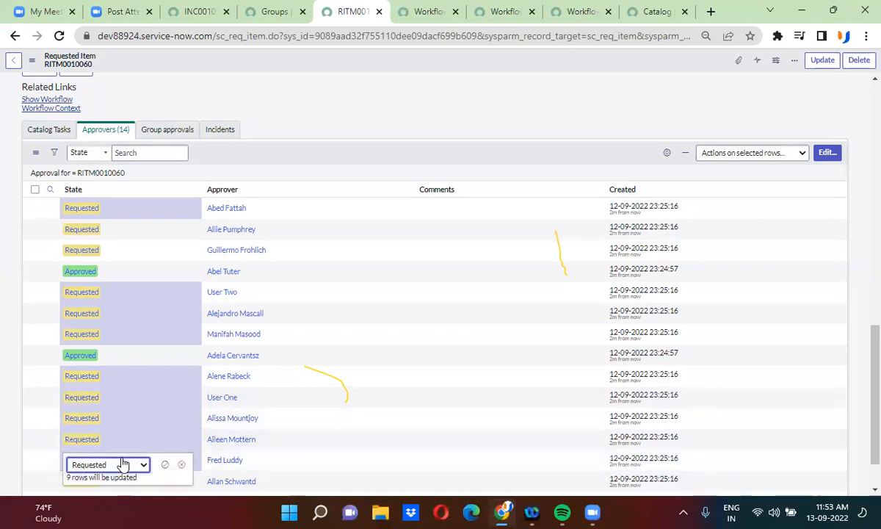
left_click(122, 464)
left_click(108, 424)
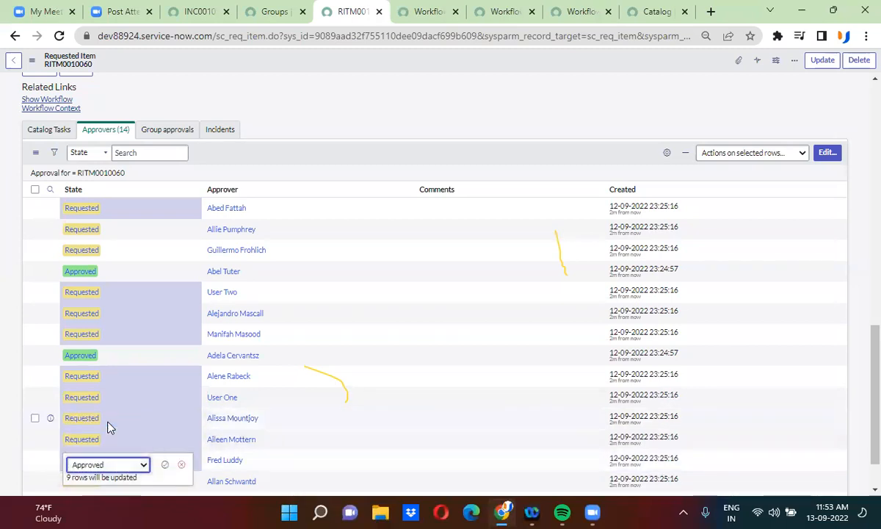
left_click(165, 465)
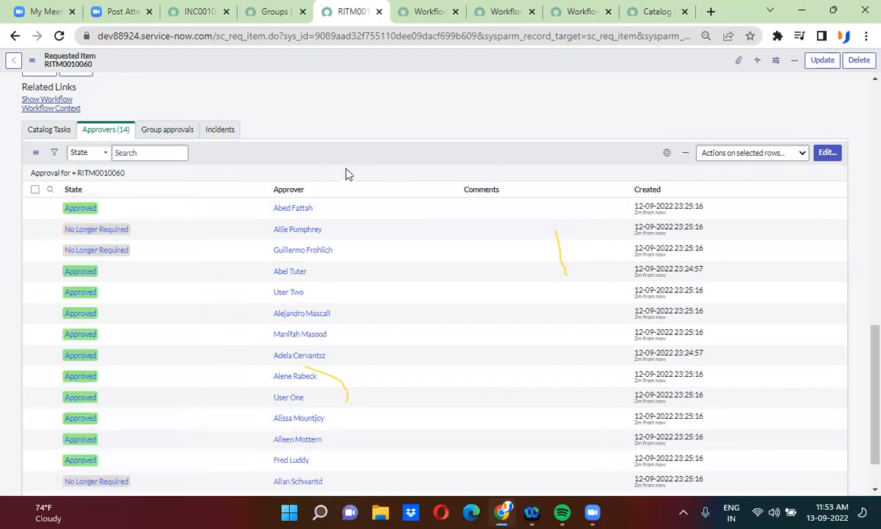
scroll(360, 172, "up", 5)
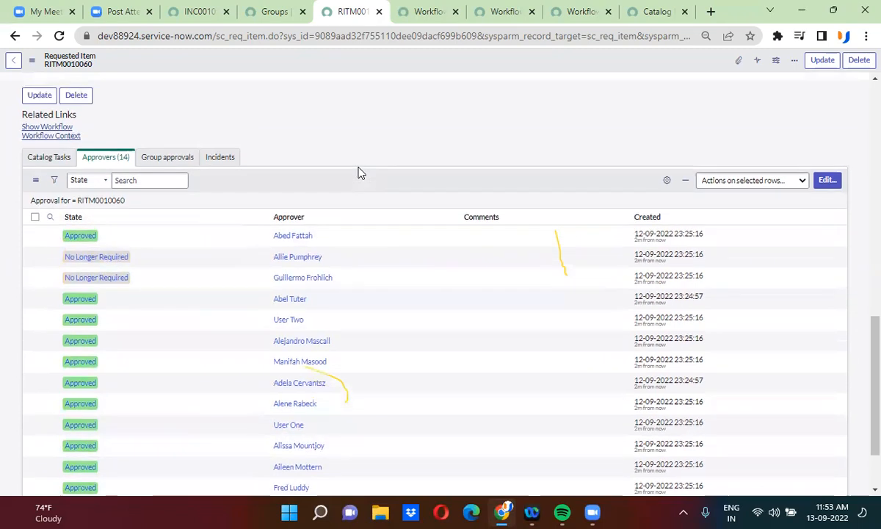
Step: Review the requested item's approvers list and refresh its catalog tasks list
scroll(360, 172, "down", 6)
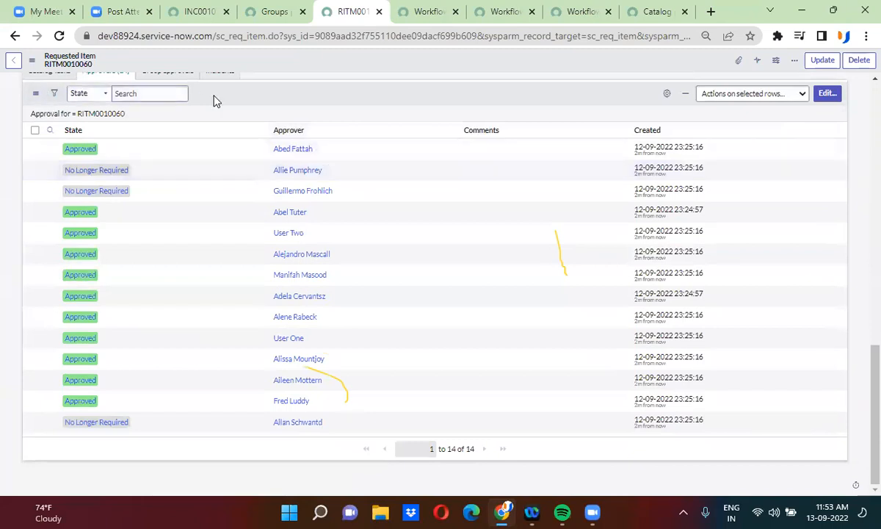
scroll(214, 99, "up", 2)
left_click(42, 125)
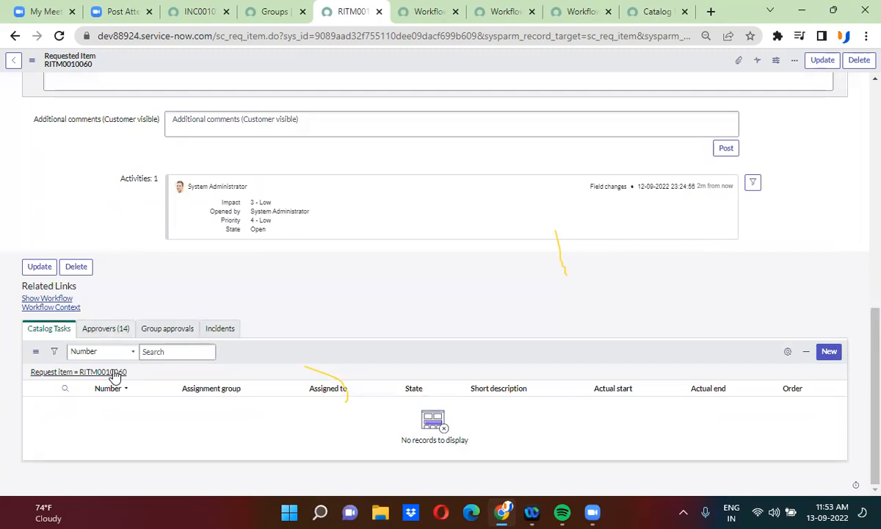
left_click(114, 373)
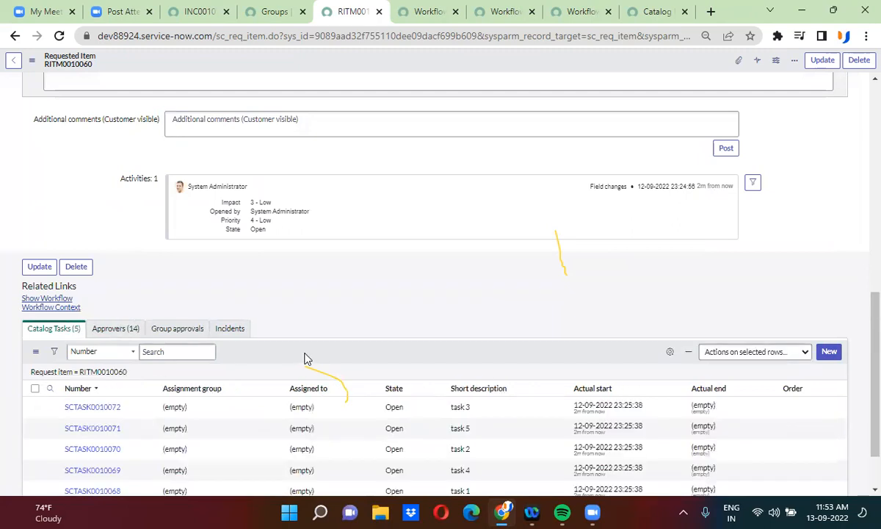
scroll(306, 358, "down", 1)
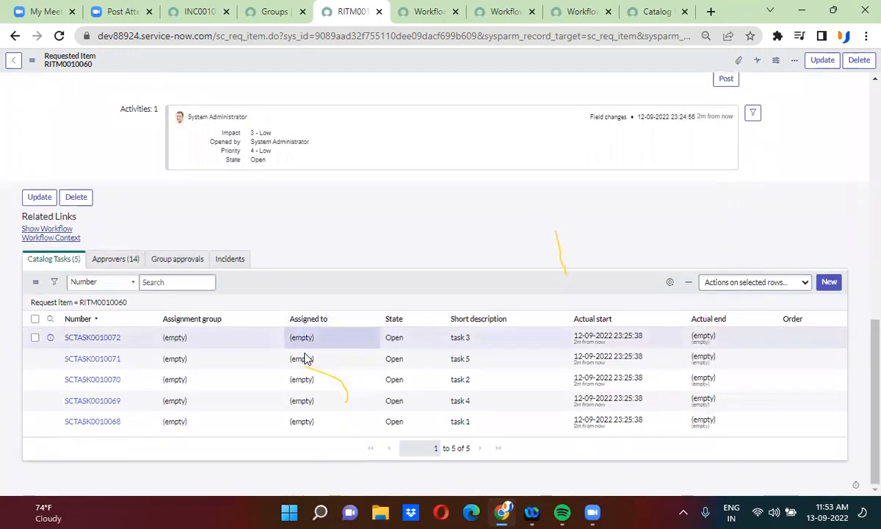
Step: Set the state of catalog tasks 5, 2, 4 and 1 to Closed Complete in one update
left_click(415, 358)
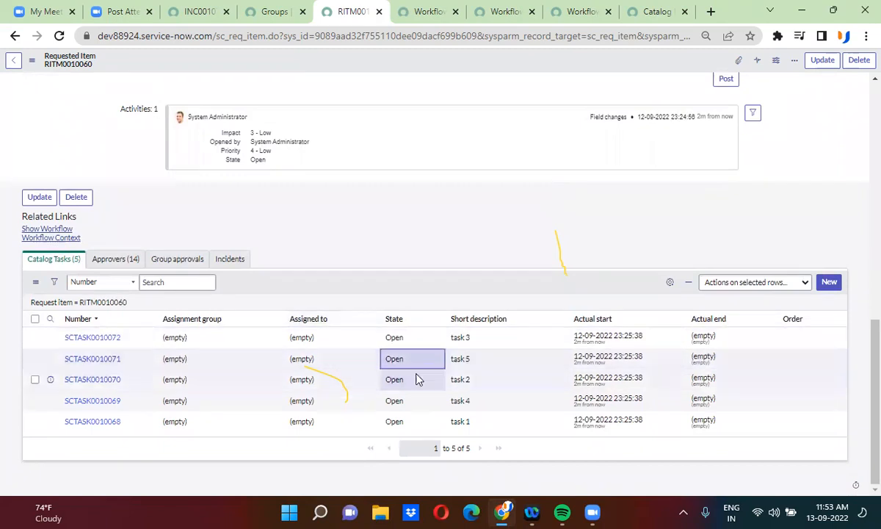
left_click_drag(415, 373, 415, 428)
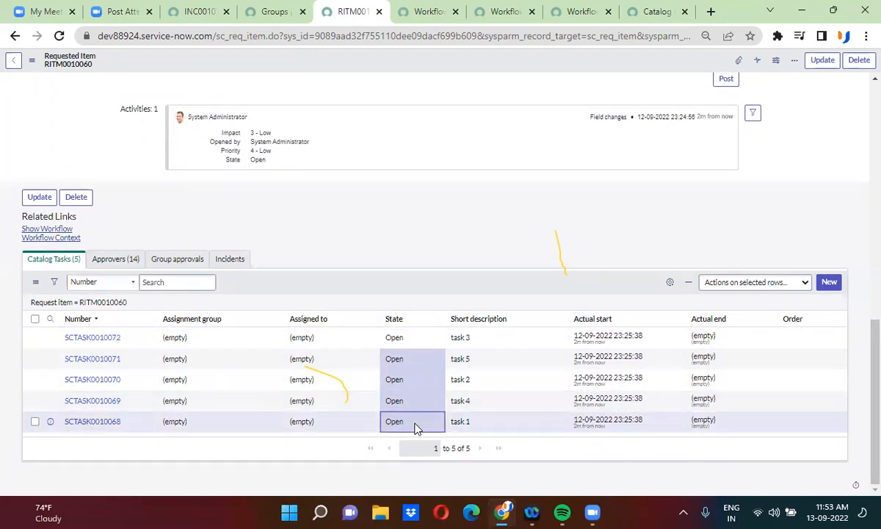
double_click(414, 426)
left_click(418, 425)
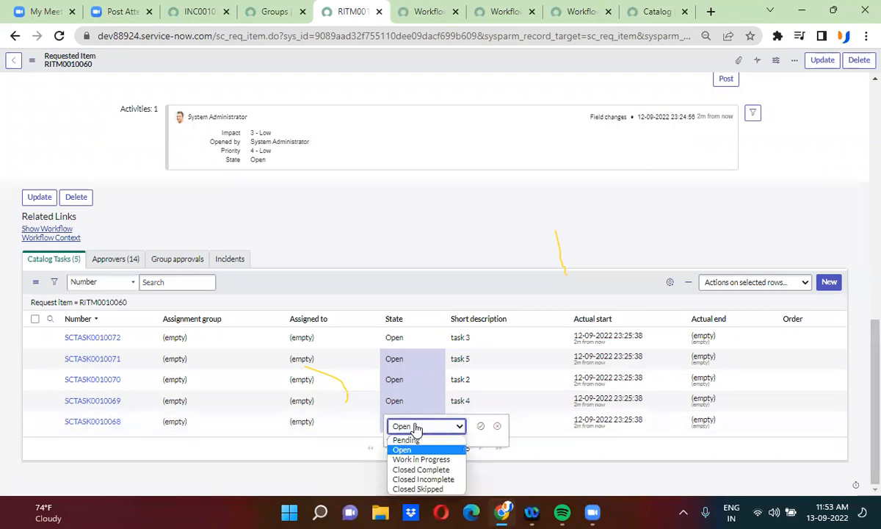
left_click(428, 470)
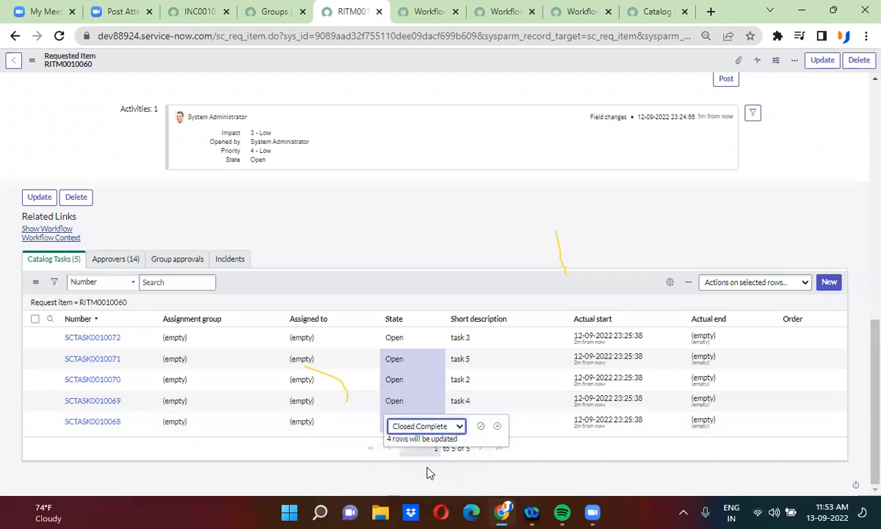
left_click(480, 425)
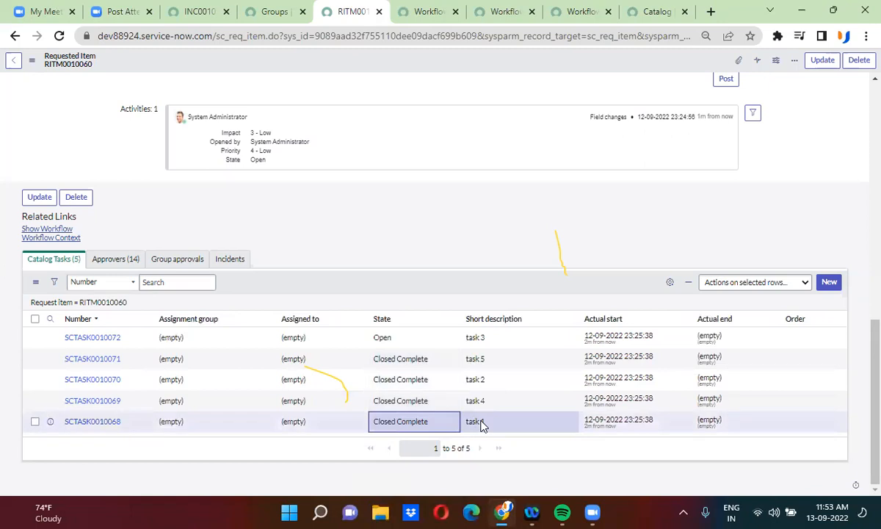
Step: Open the request's workflow context and inspect the Join activity and the catalog task that is still running
left_click(51, 237)
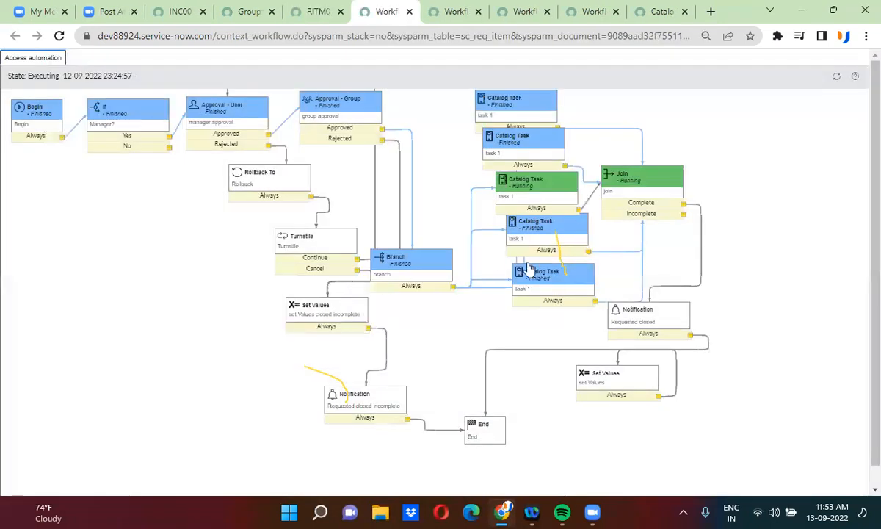
mouse_move(664, 179)
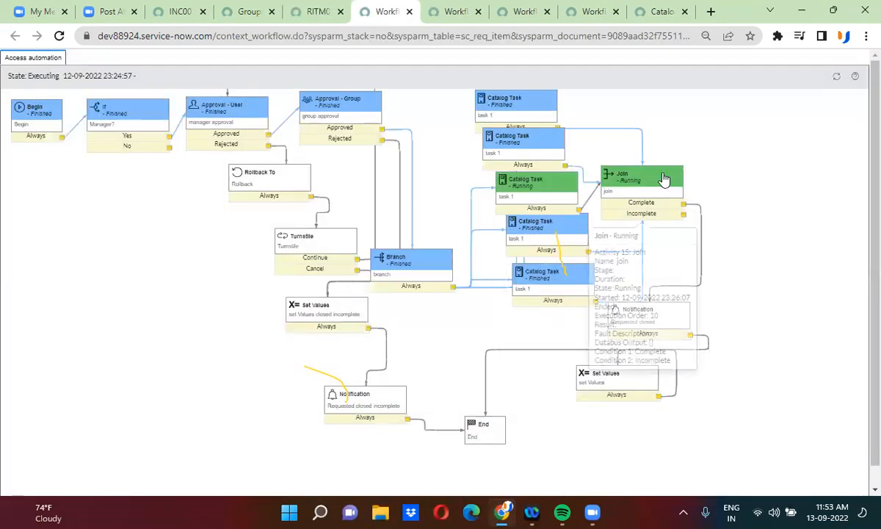
mouse_move(499, 182)
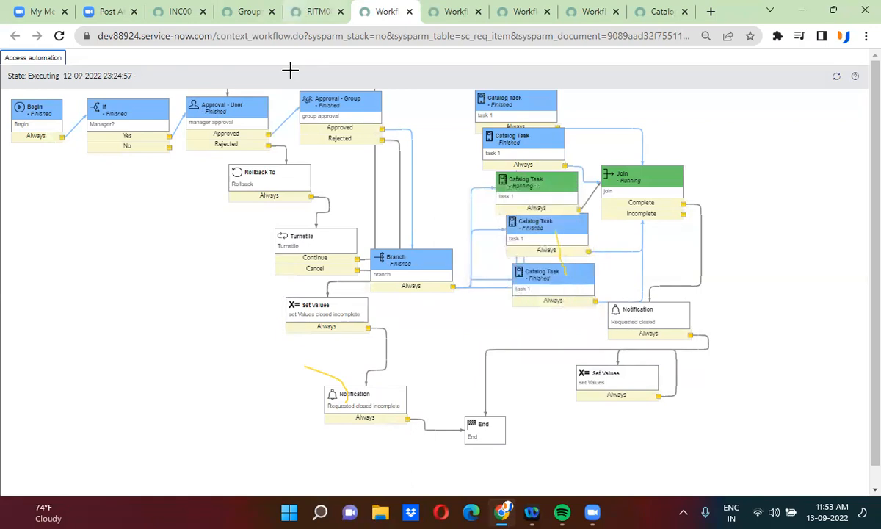
Step: Return to the requested item, set task 3 to Closed Complete, and check the item's own state
left_click(318, 11)
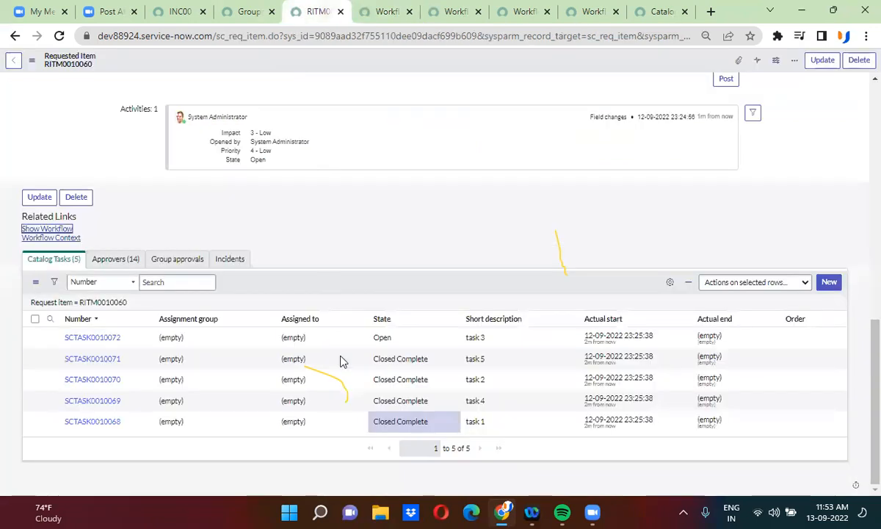
double_click(403, 343)
left_click(403, 342)
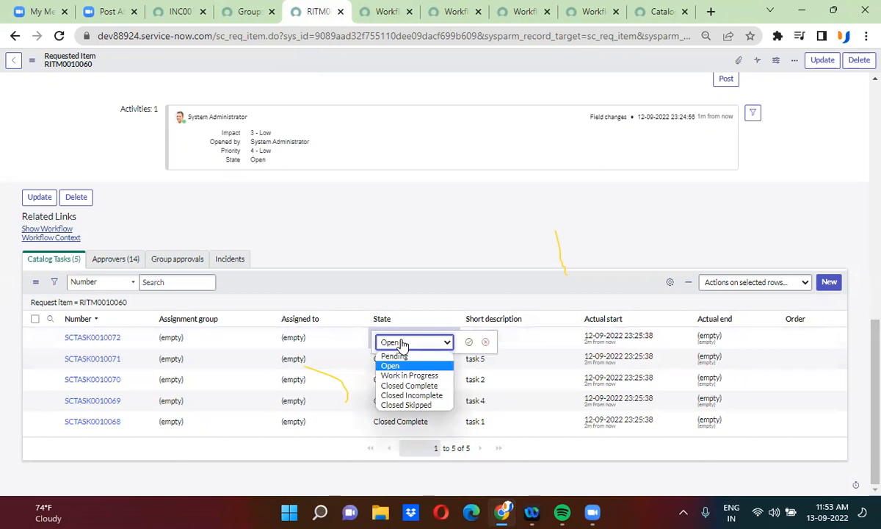
left_click(406, 386)
left_click(468, 342)
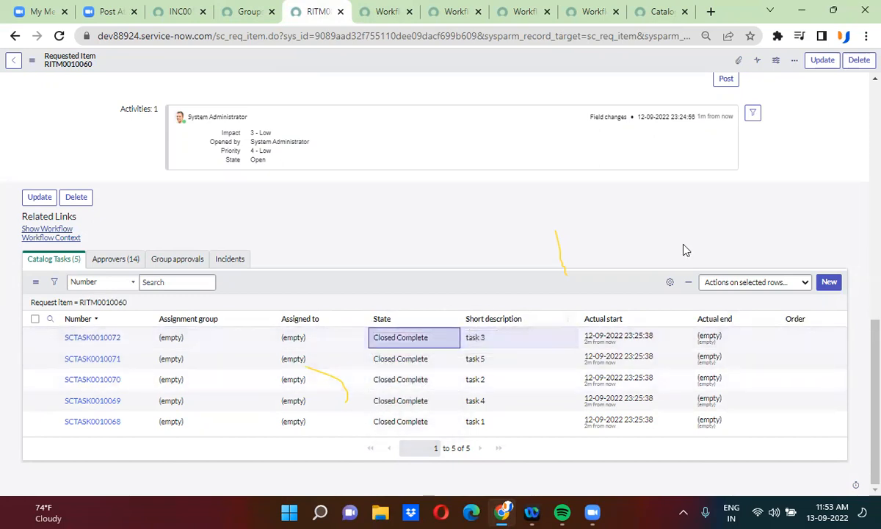
scroll(860, 97, "up", 10)
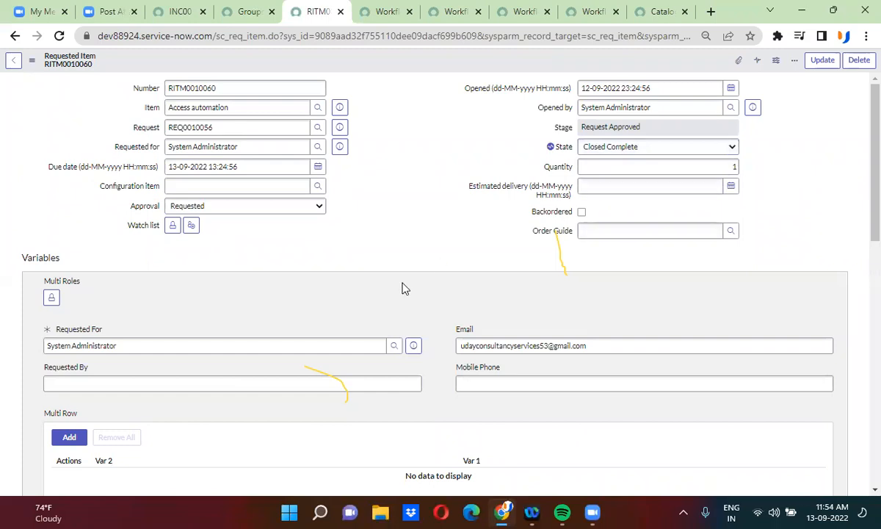
Step: Try to add a new catalog task to the requested item, and save the item with its state set to Work in Progress
scroll(403, 288, "down", 10)
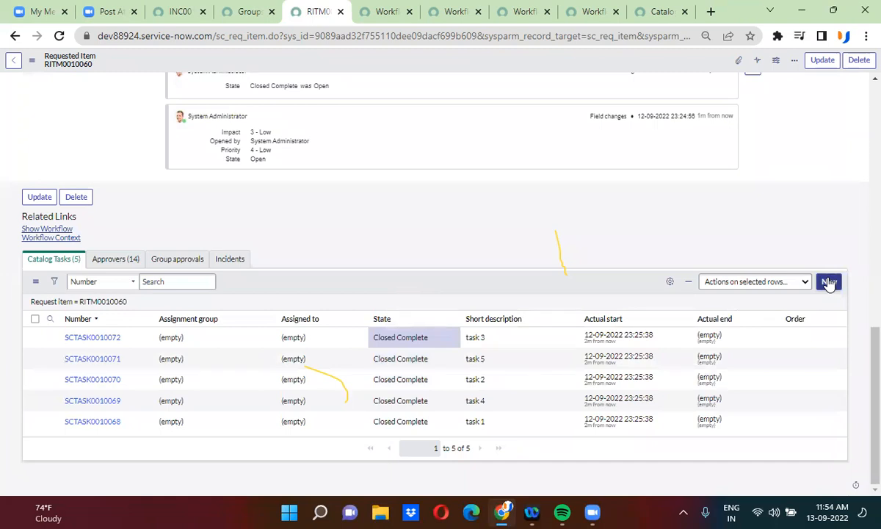
left_click(829, 284)
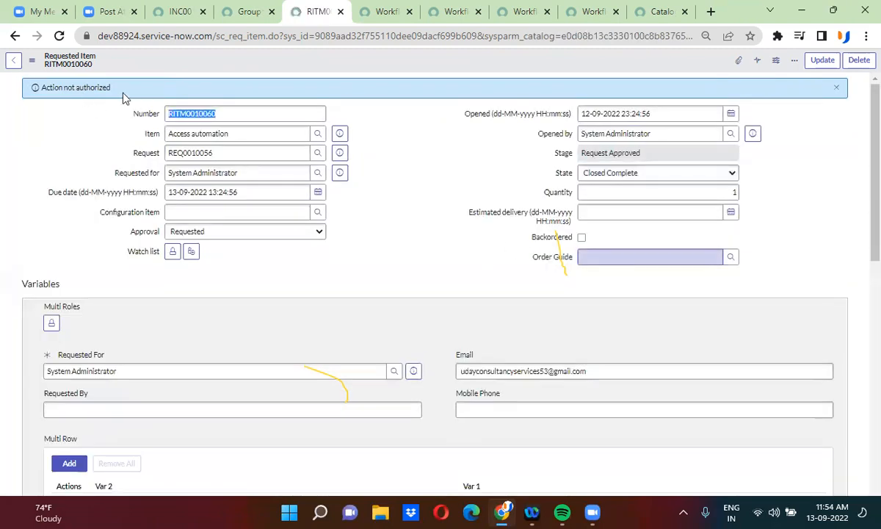
left_click(608, 174)
left_click(624, 207)
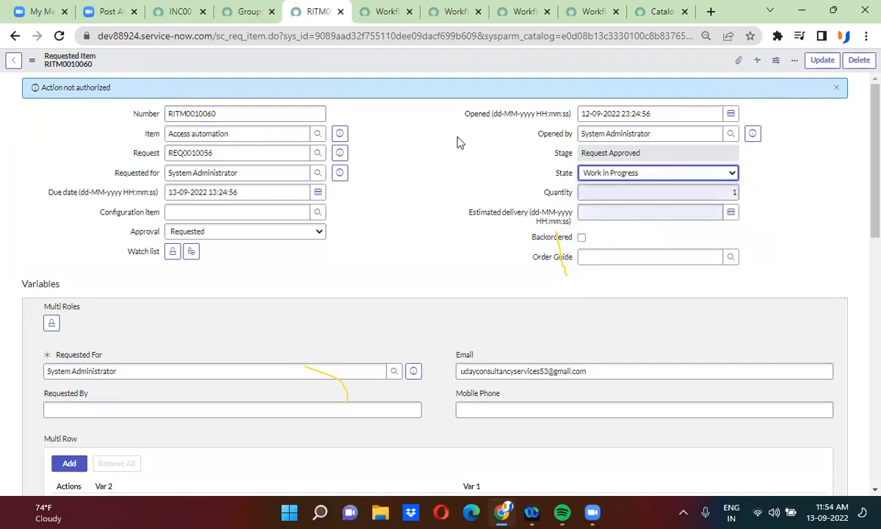
right_click(360, 60)
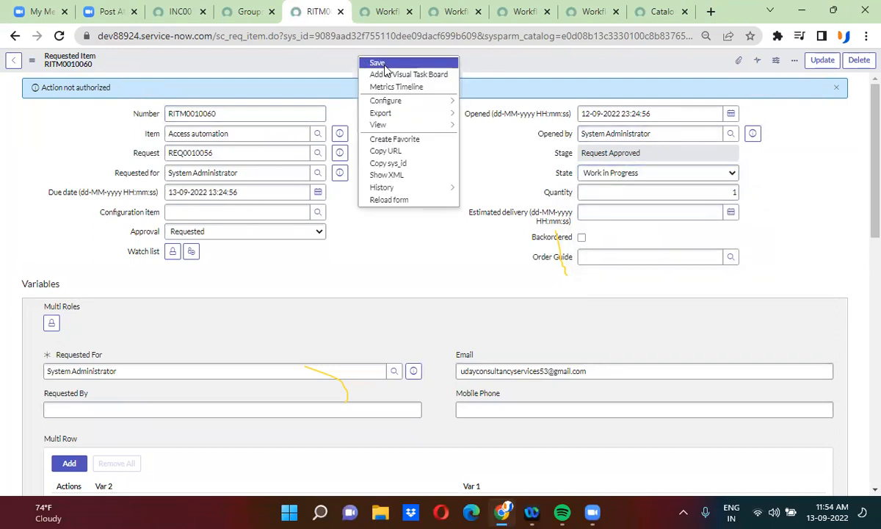
left_click(384, 68)
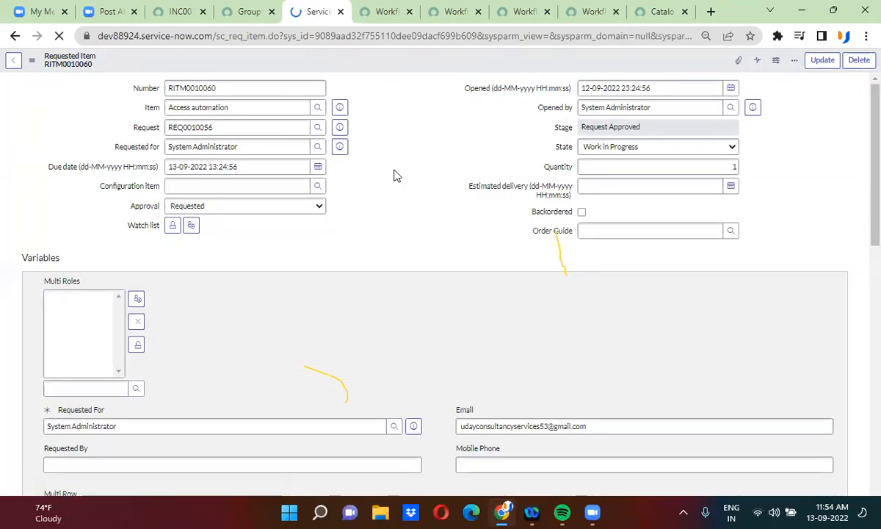
scroll(394, 175, "down", 10)
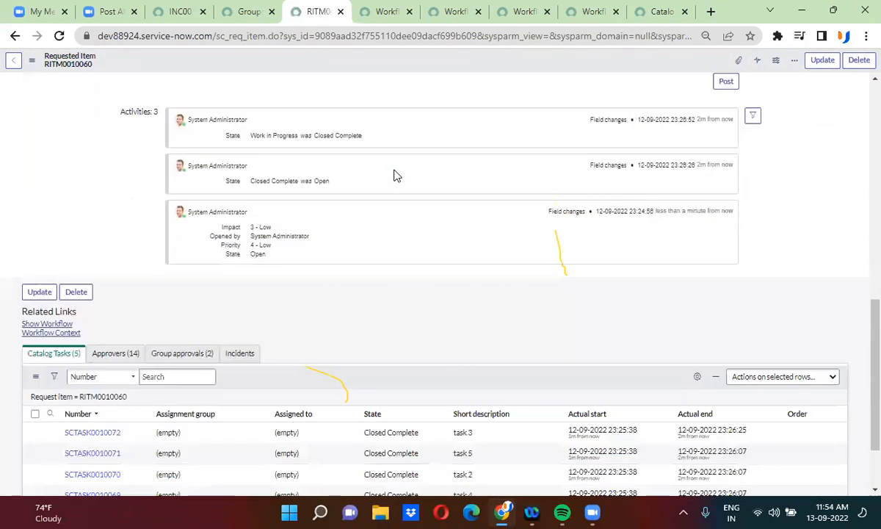
scroll(394, 175, "down", 2)
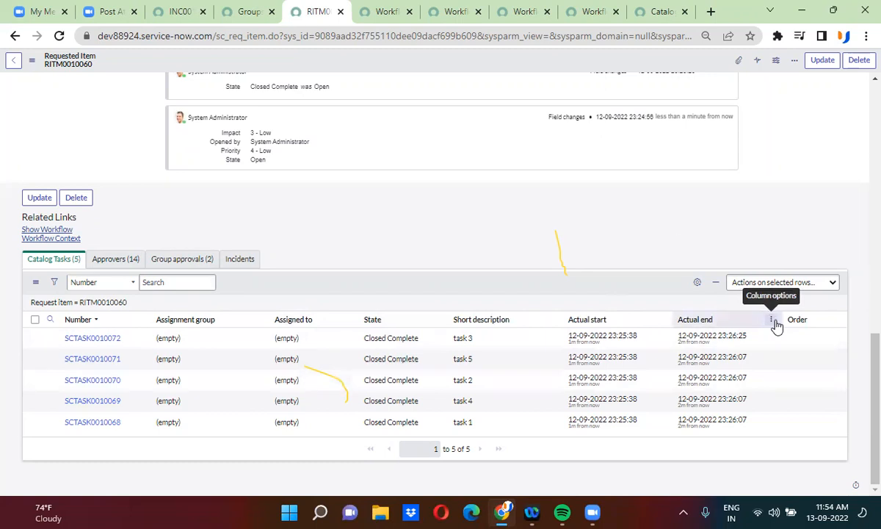
Step: Check out the published Access automation workflow in the workflow editor
left_click(591, 11)
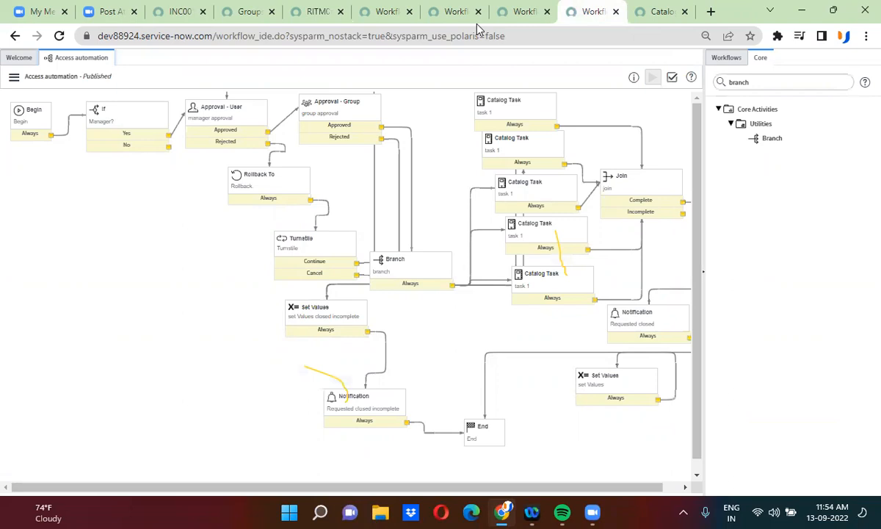
left_click(667, 191)
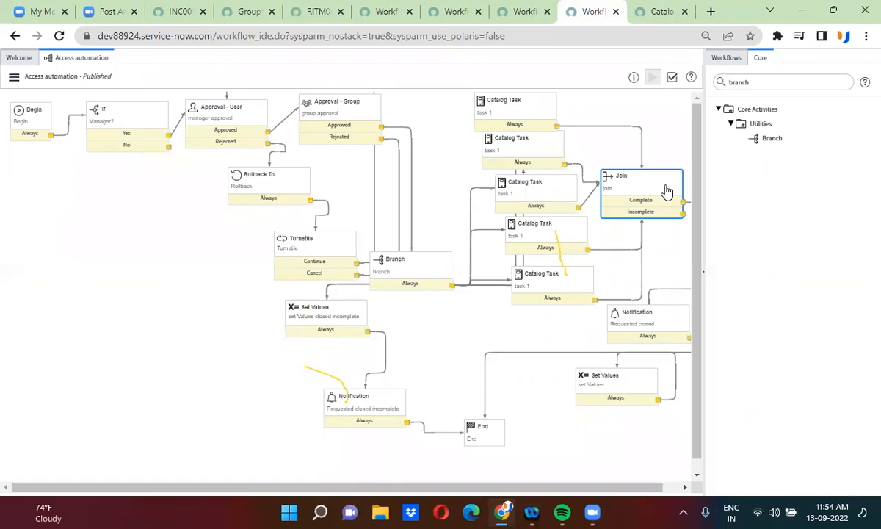
left_click(864, 36)
left_click(820, 167)
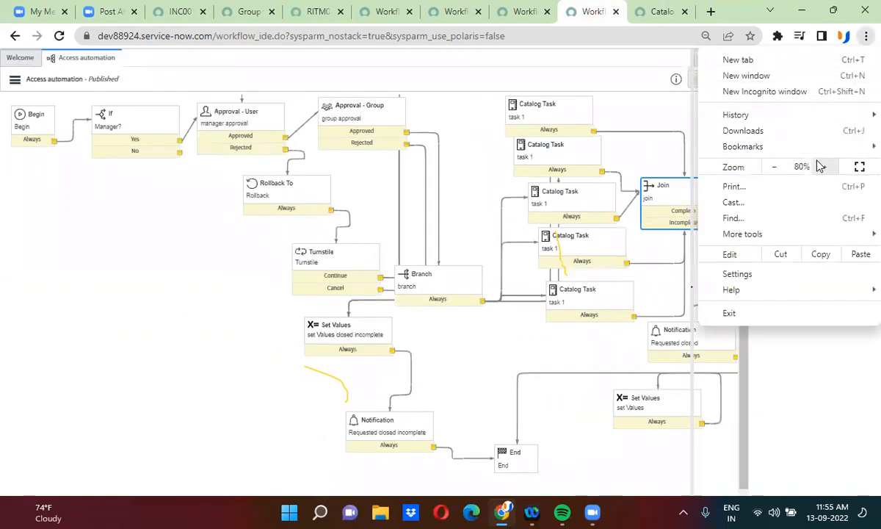
left_click(822, 167)
left_click(822, 166)
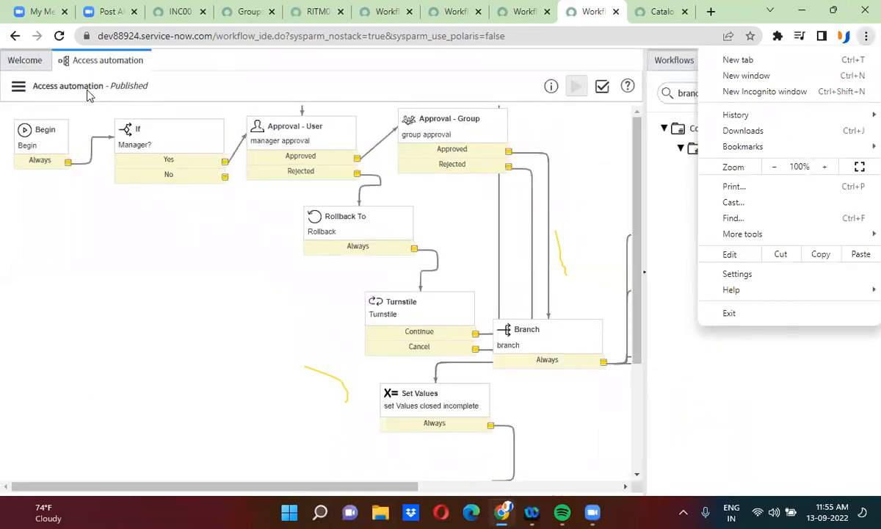
left_click(19, 86)
left_click(18, 86)
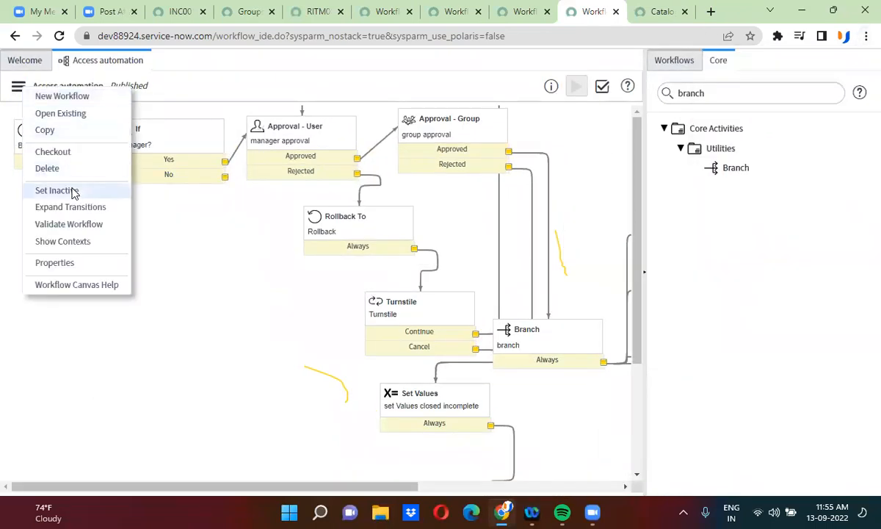
left_click(53, 152)
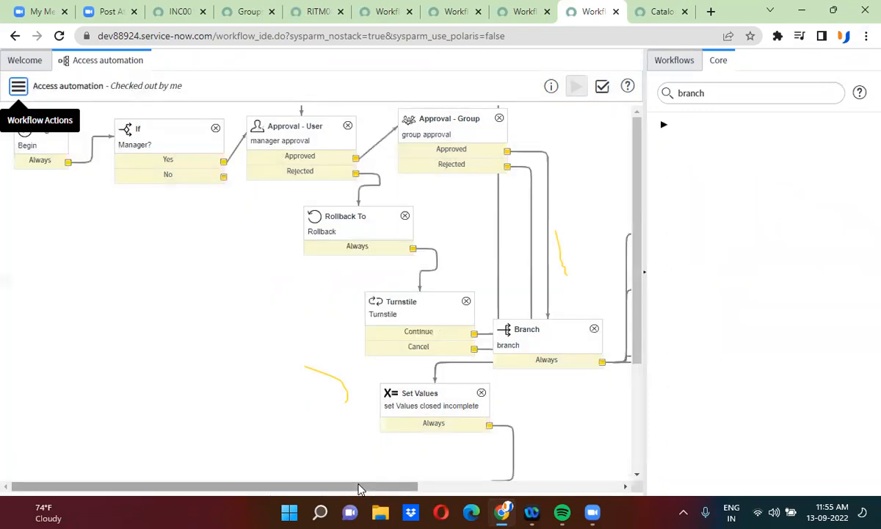
Step: Delete the Join activity, first removing its Complete transition and the transitions into it from the first and third catalog tasks
left_click_drag(346, 490, 590, 499)
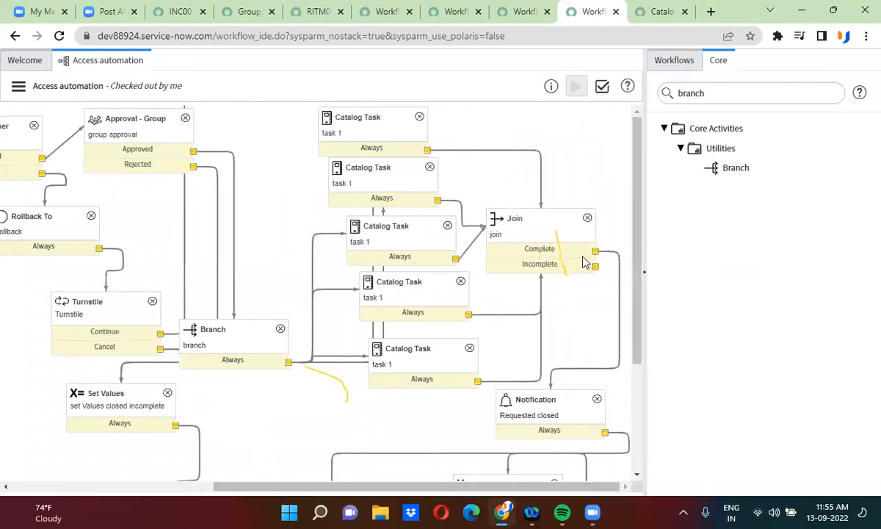
left_click(538, 220)
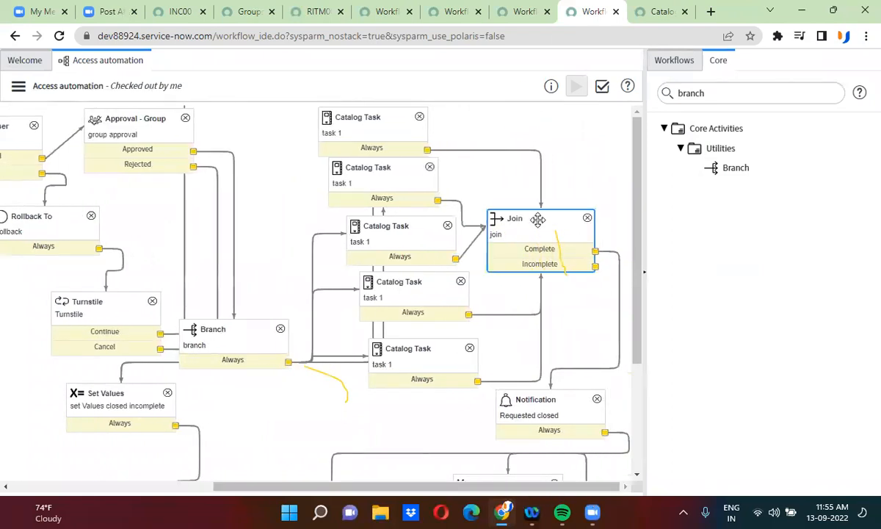
left_click(616, 255)
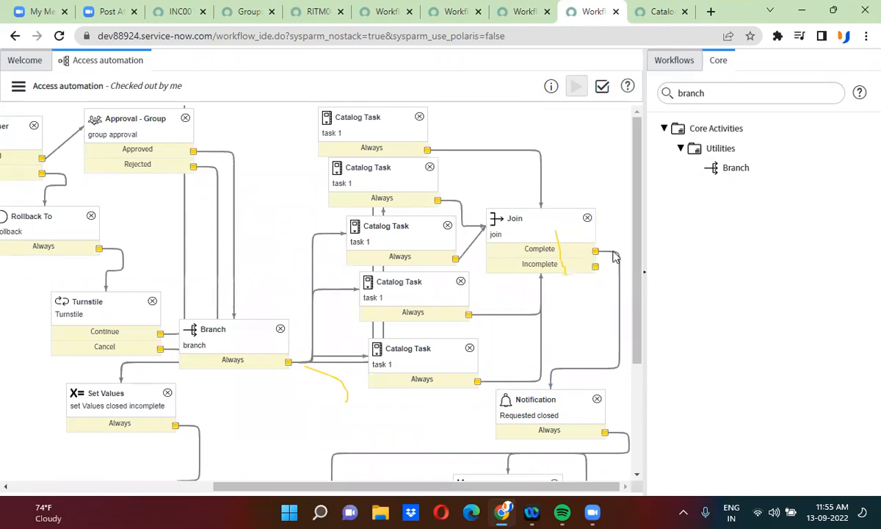
key("Delete")
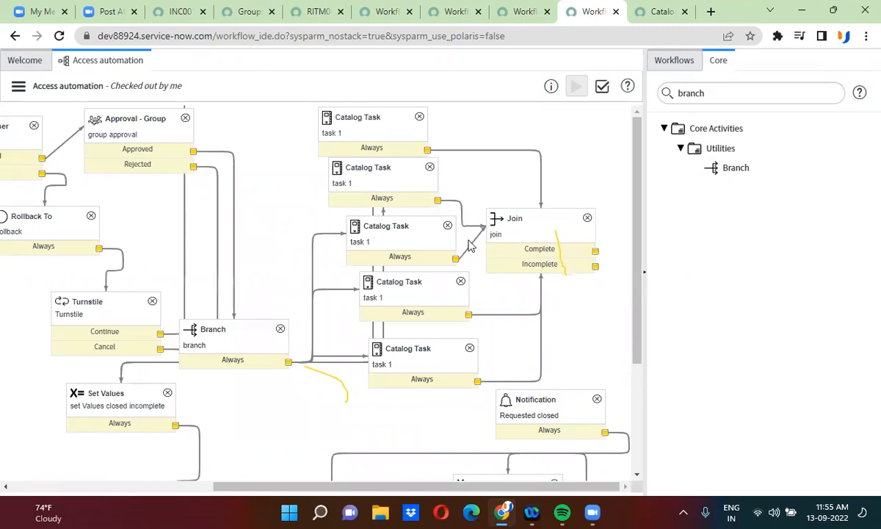
left_click(473, 247)
key("Delete")
key("Delete")
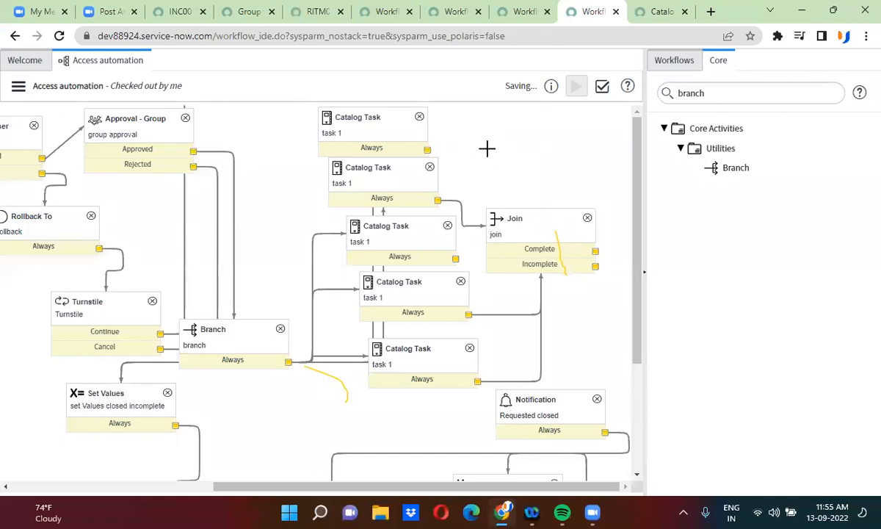
left_click(588, 218)
left_click(409, 304)
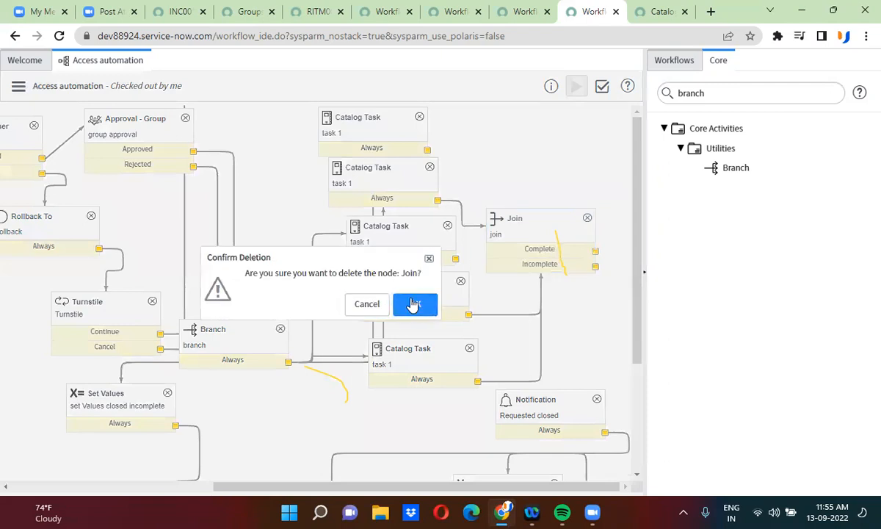
Step: Add a Wait for condition activity to the workflow canvas and name it "all tasks completed"
double_click(716, 94)
type("wait")
left_click(681, 149)
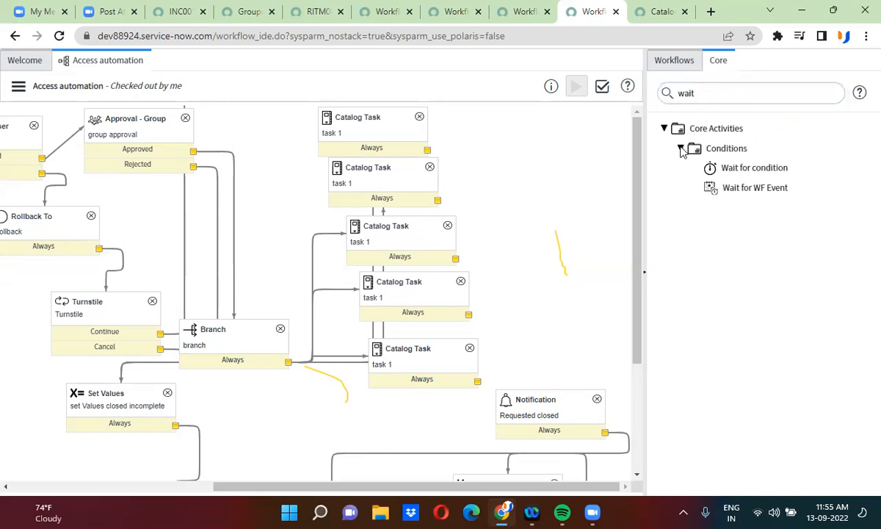
left_click_drag(709, 168, 577, 205)
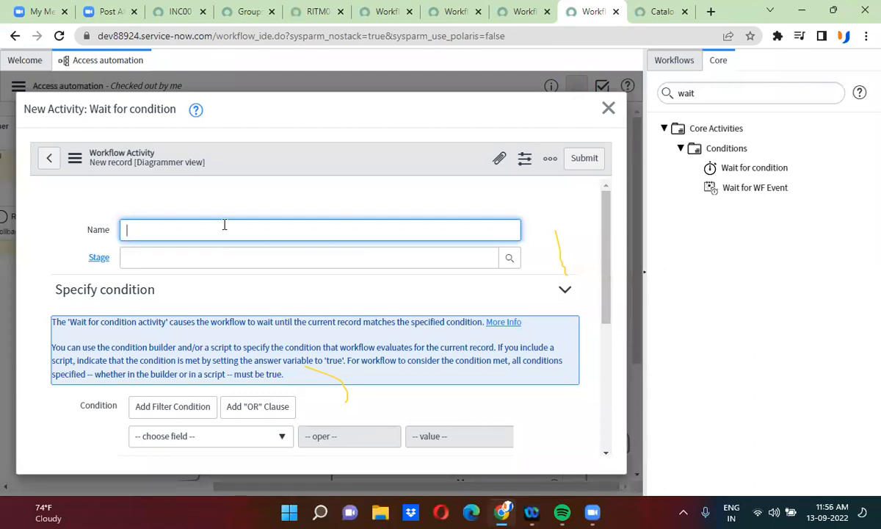
type("tasks completed")
left_click(241, 265)
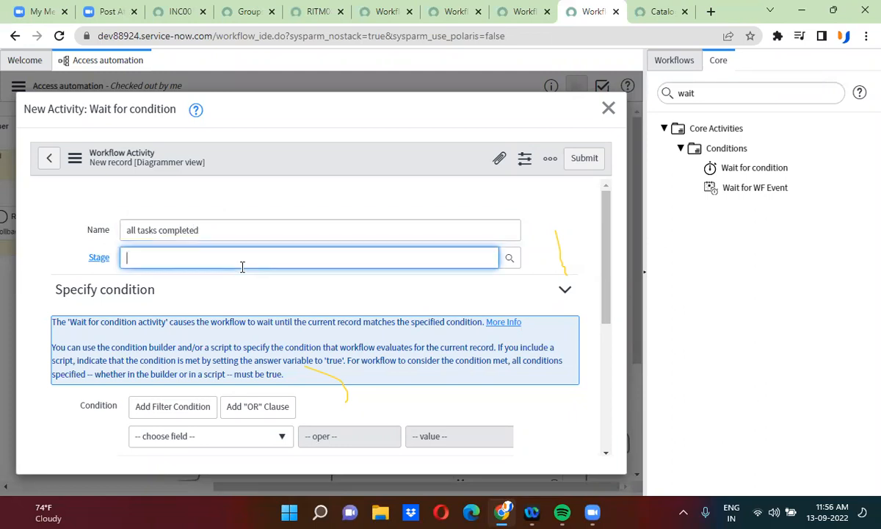
Step: In the condition script, declare a variable gr as a new GlideRecord('sc_task') above the answer line
left_click(207, 296)
scroll(207, 296, "down", 5)
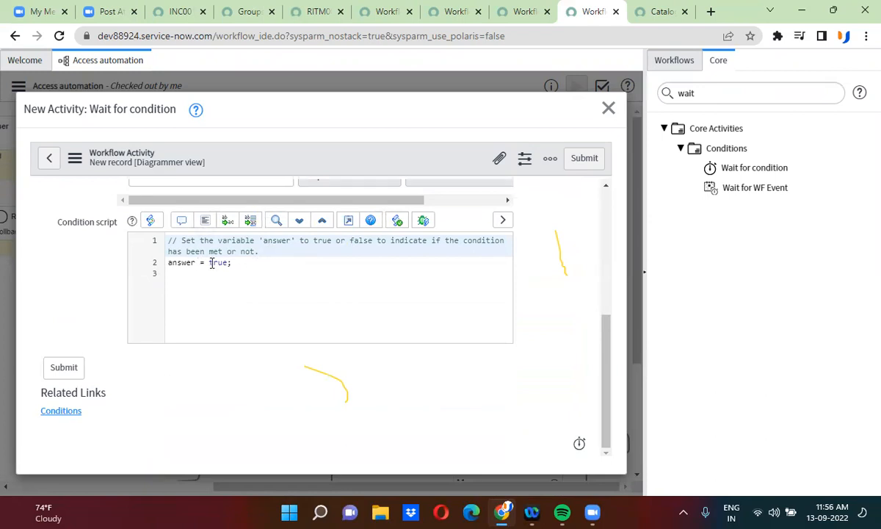
left_click(262, 252)
key("Return")
key("Return")
type("var")
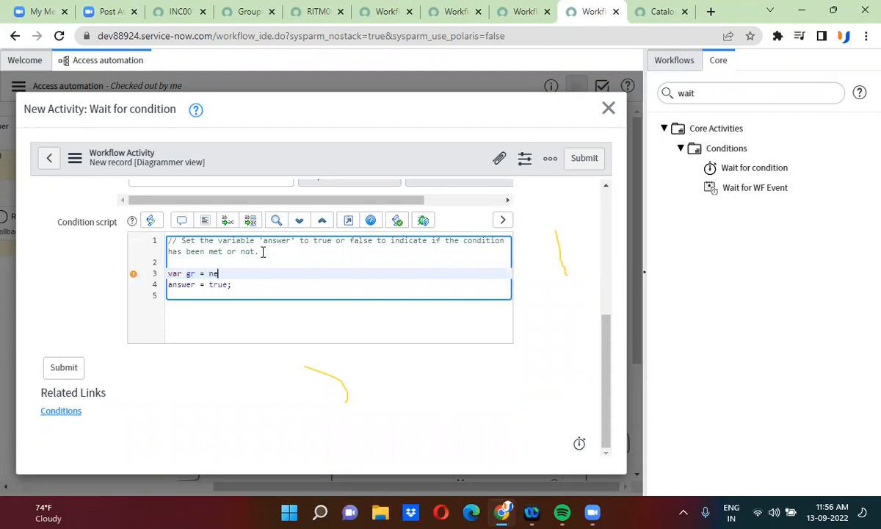
type("gr = new GlideR")
type("ecord")
type("()")
type("'")
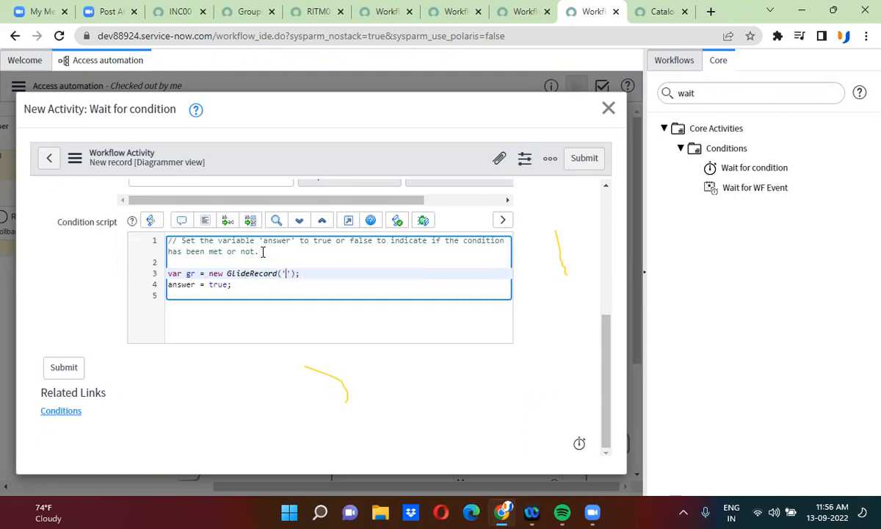
type("sc_task")
key("End")
Step: Add gr.addActiveQuery(); and gr.query(); to the condition script below the GlideRecord declaration
key("Return")
type("gr")
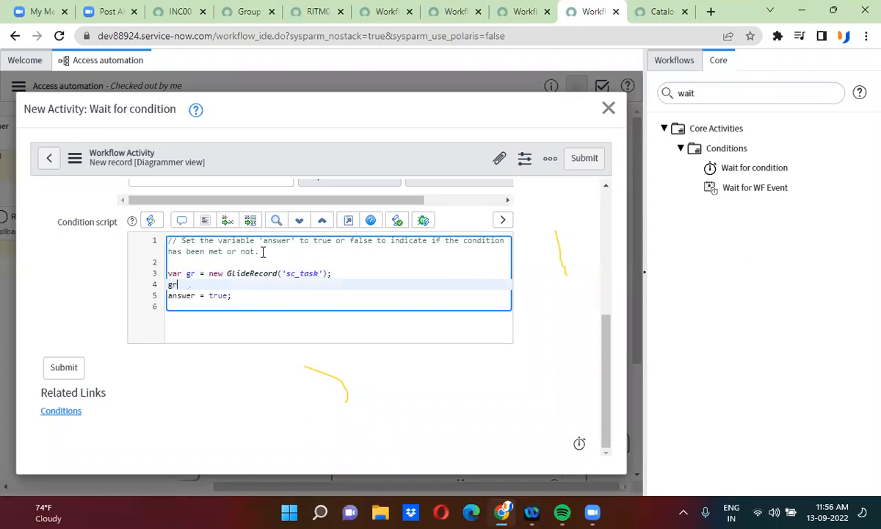
type(".addQ")
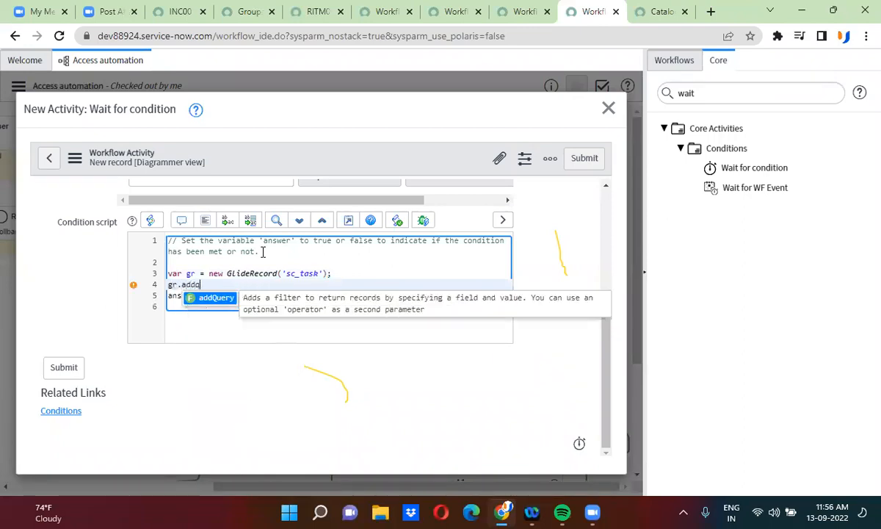
key("BackSpace")
key("Return")
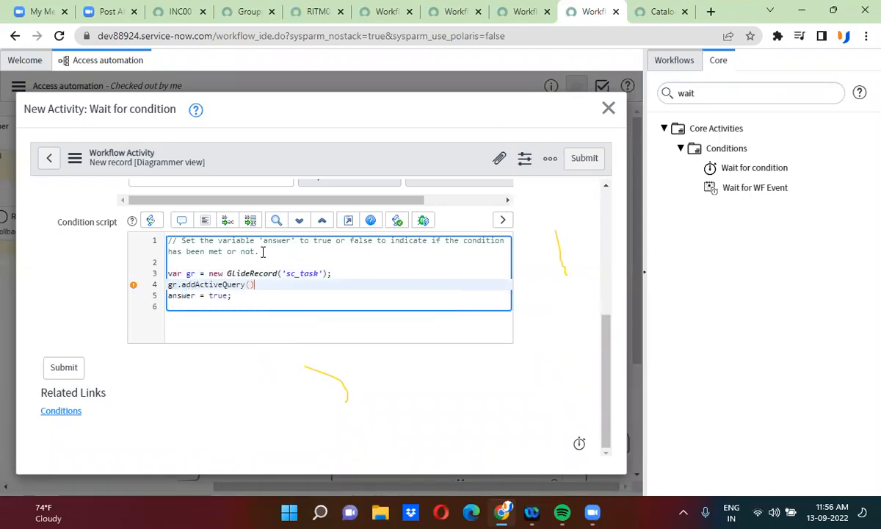
key("Return")
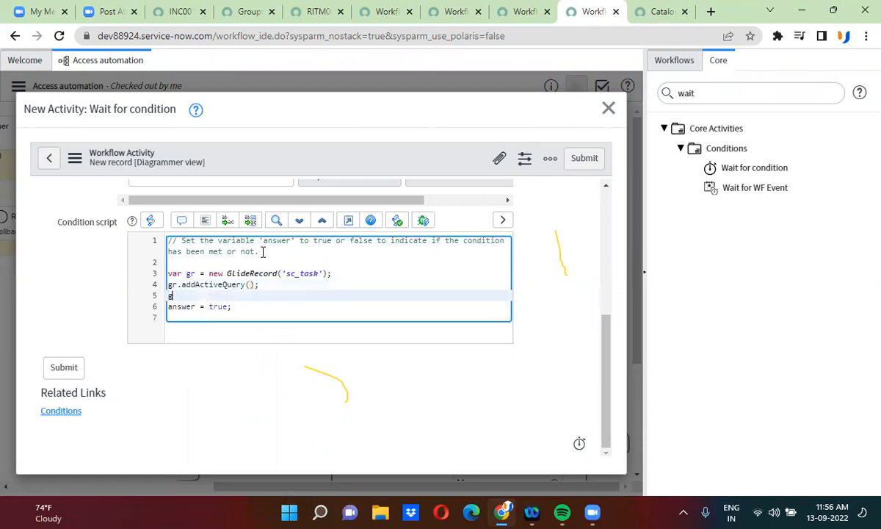
type("gr.q")
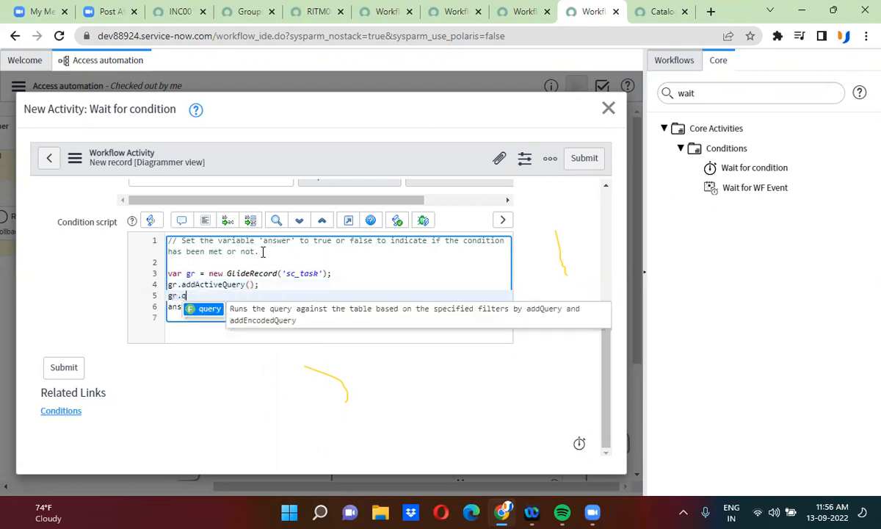
key("Return")
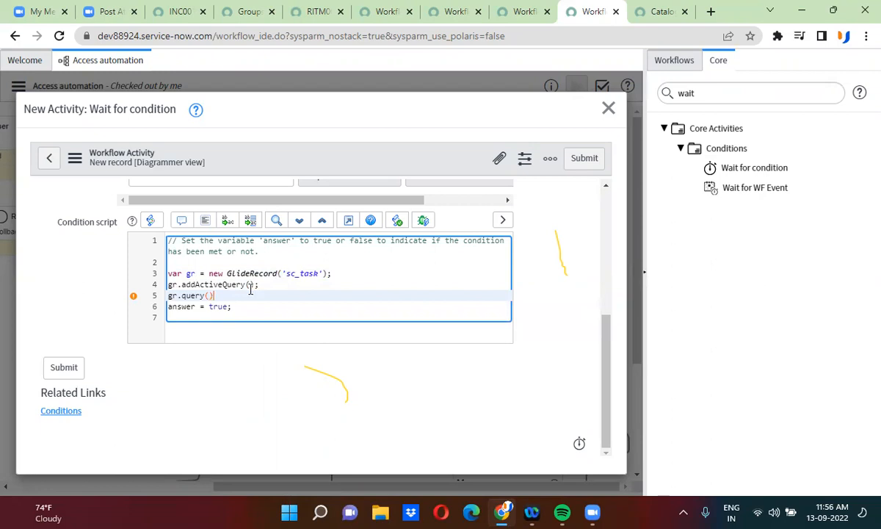
Step: Insert gr.addQuery('request_item', current.sys_id); between the active query and the gr.query() line
left_click(261, 285)
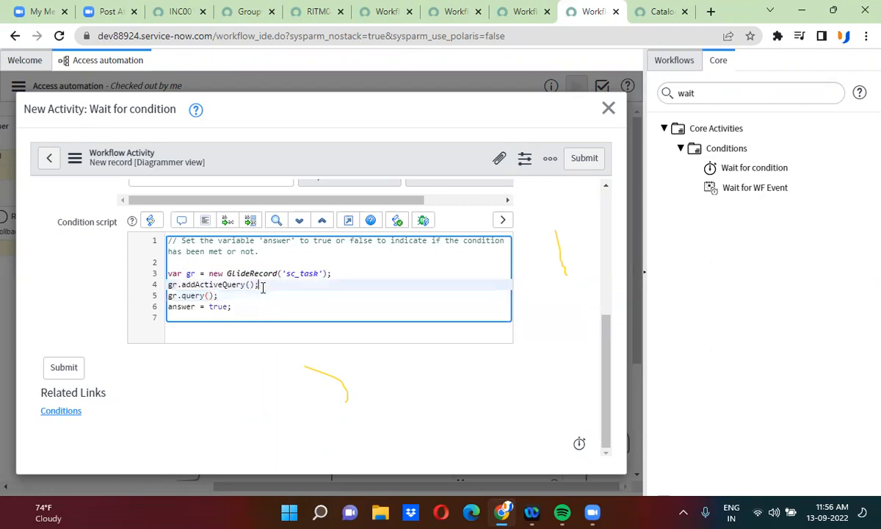
key("Return")
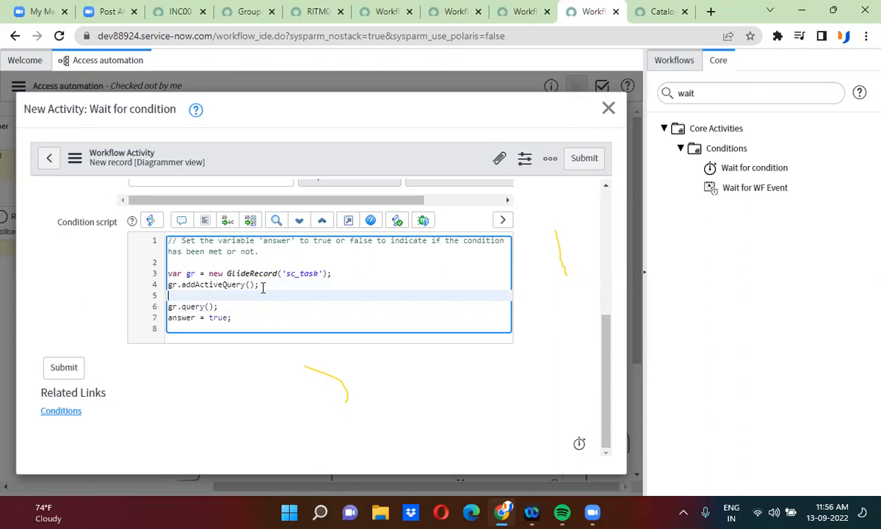
type("gr.addQ")
key("Return")
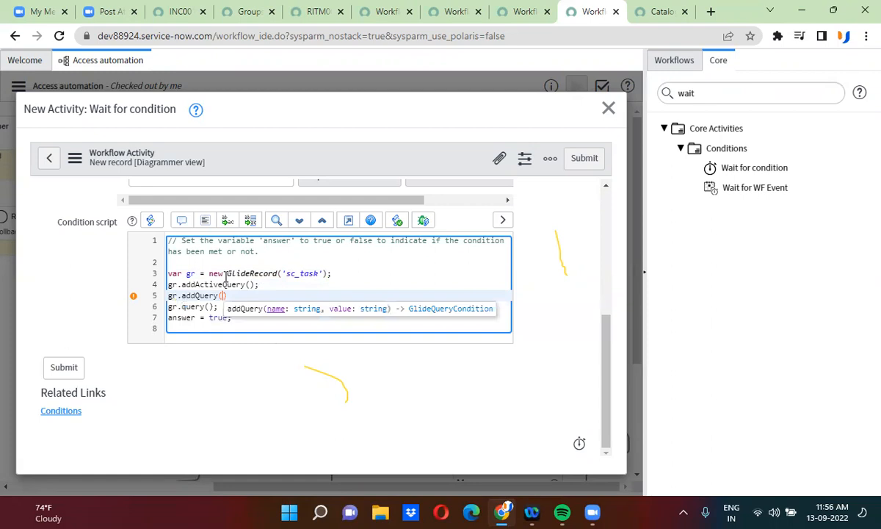
type("'request")
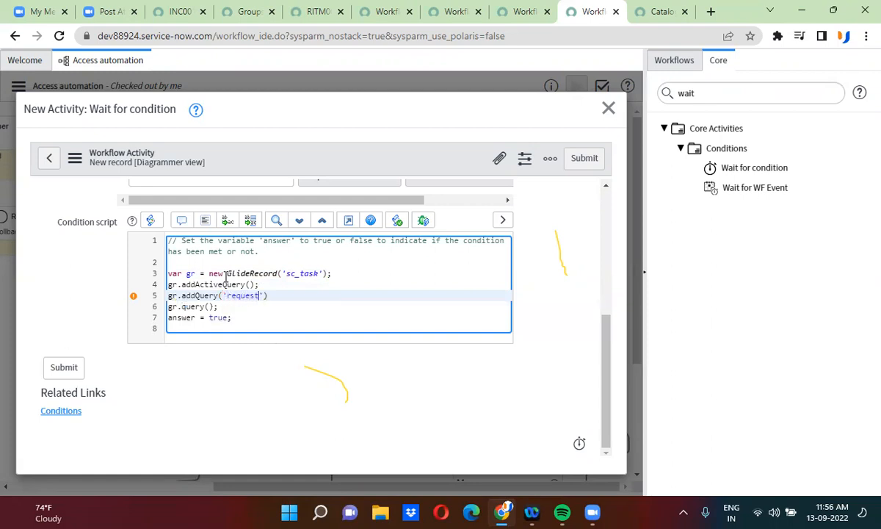
type("_item', current.sys_id)")
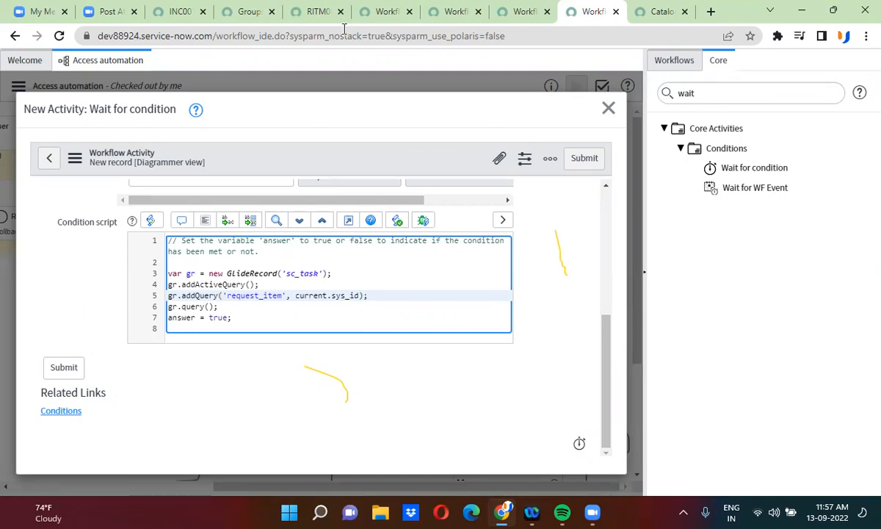
Step: Open the task 3 catalog task from the requested item, check the Request item field's internal name, and return to the condition script
left_click(316, 11)
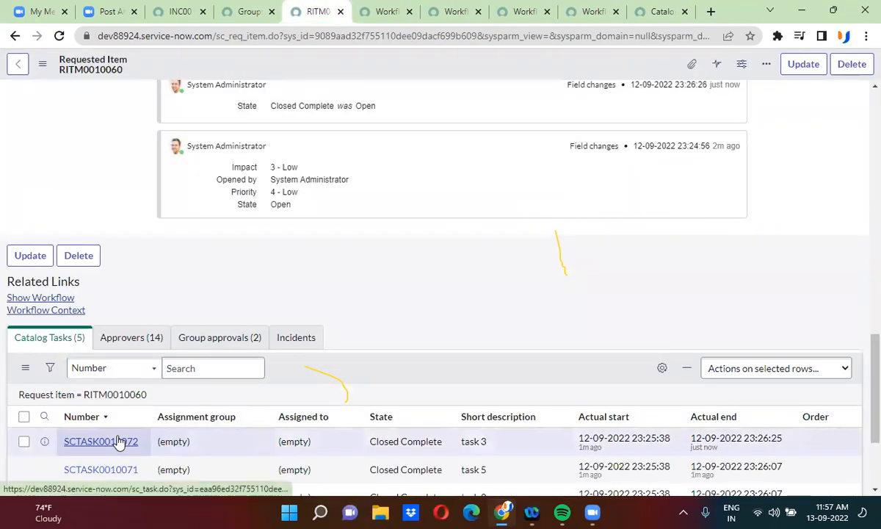
middle_click(118, 441)
left_click(339, 12)
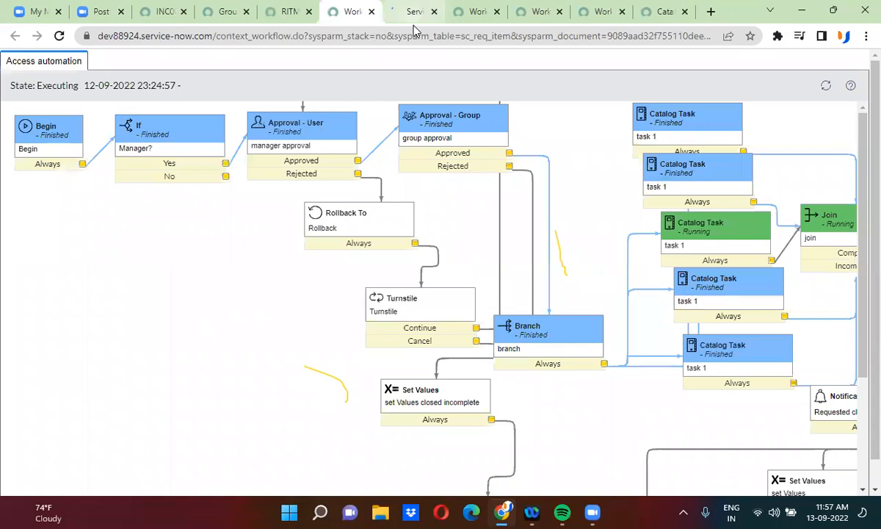
key("ctrl+Tab")
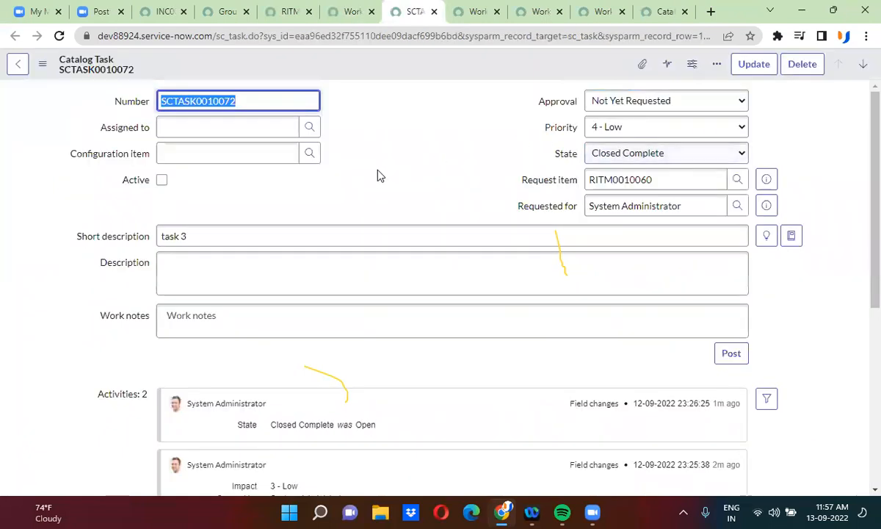
right_click(556, 185)
right_click(555, 185)
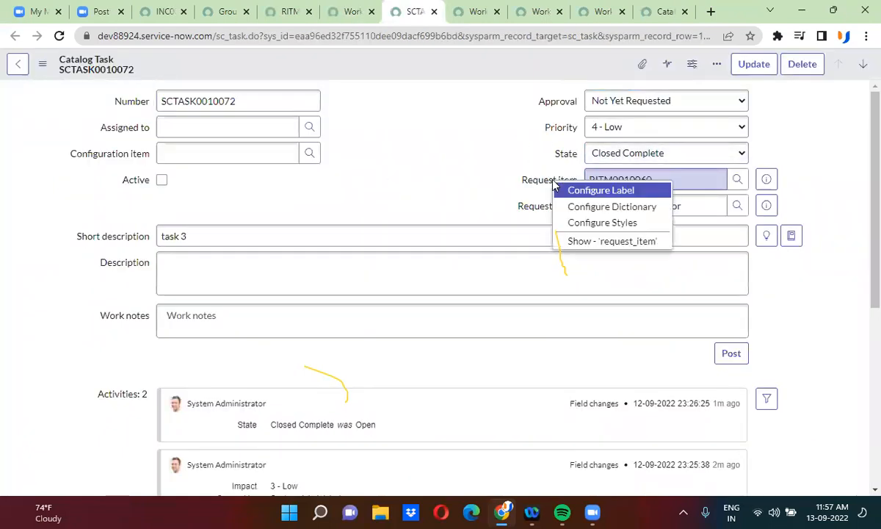
left_click(500, 162)
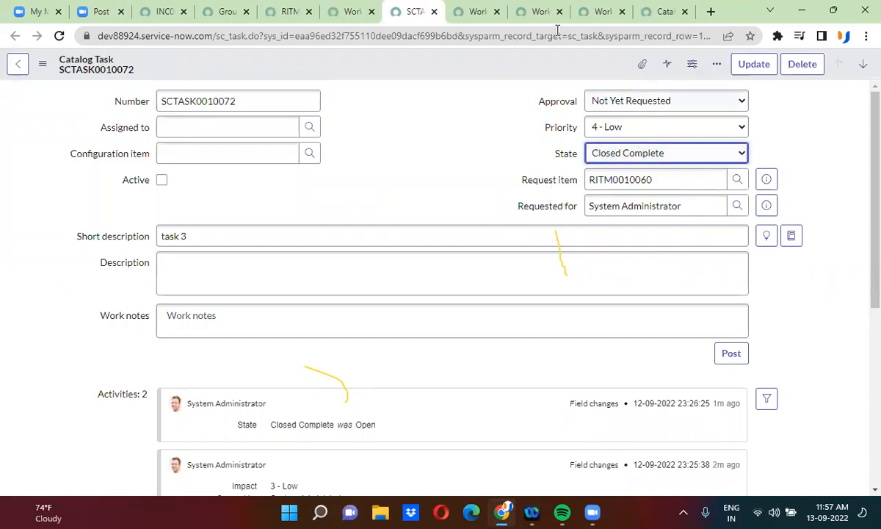
left_click(601, 6)
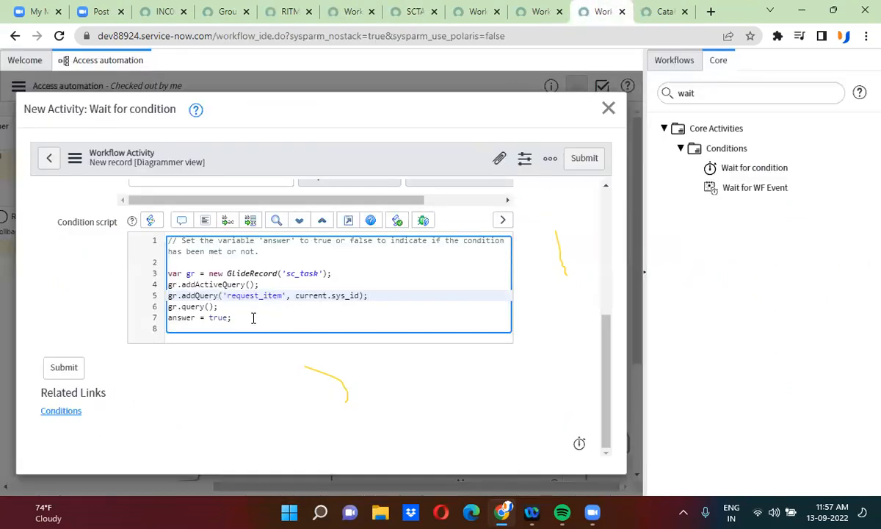
Step: Wrap the answer assignment in an if block with gr.next() as its condition
left_click(227, 307)
key("Return")
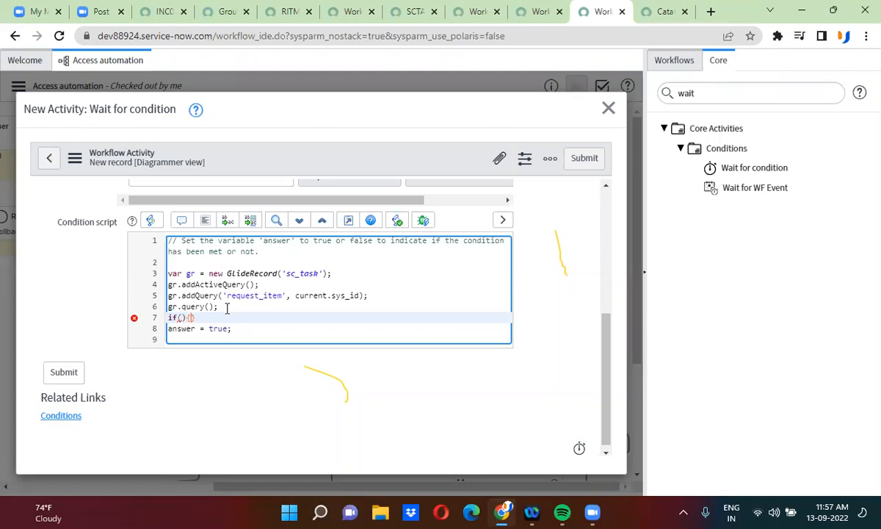
left_click(239, 331)
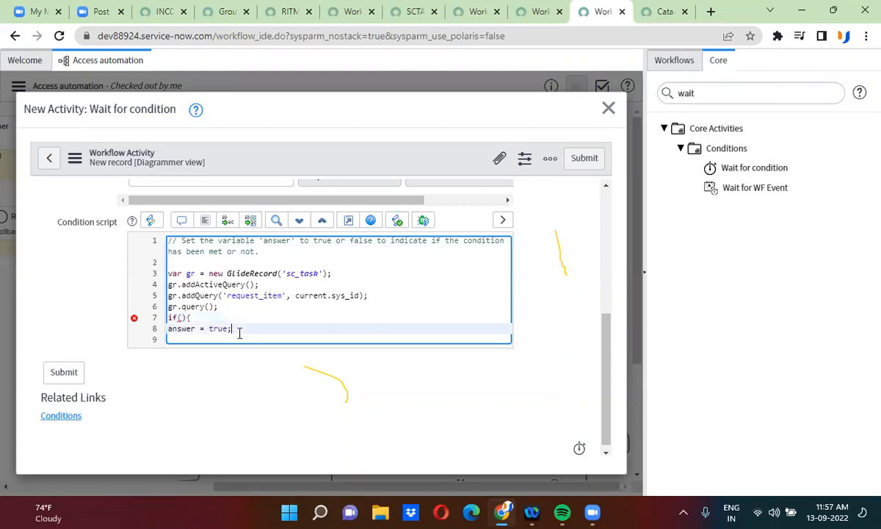
key("Return")
type("}")
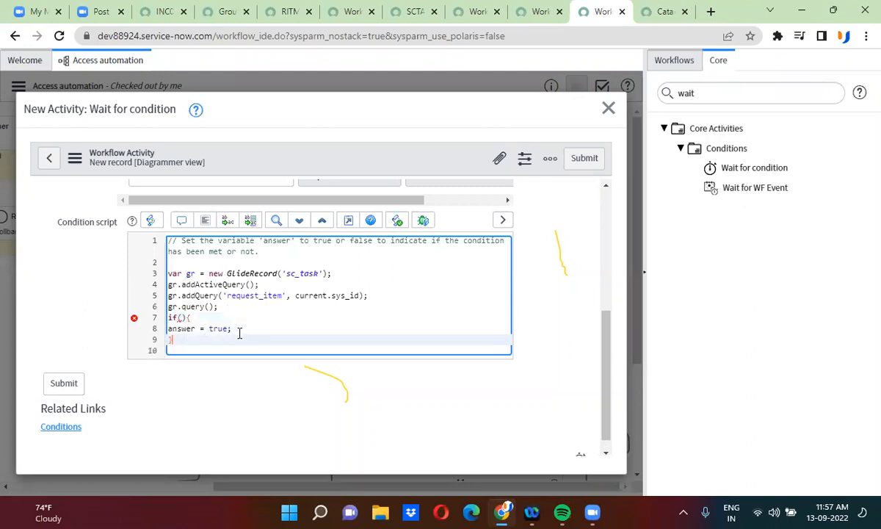
left_click(183, 317)
type("gr")
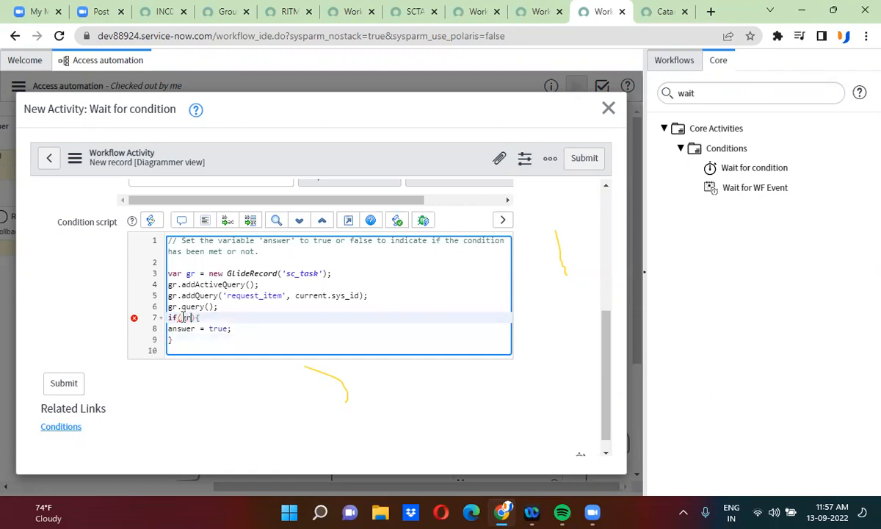
type(".n")
key("Down")
key("Return")
key("Down")
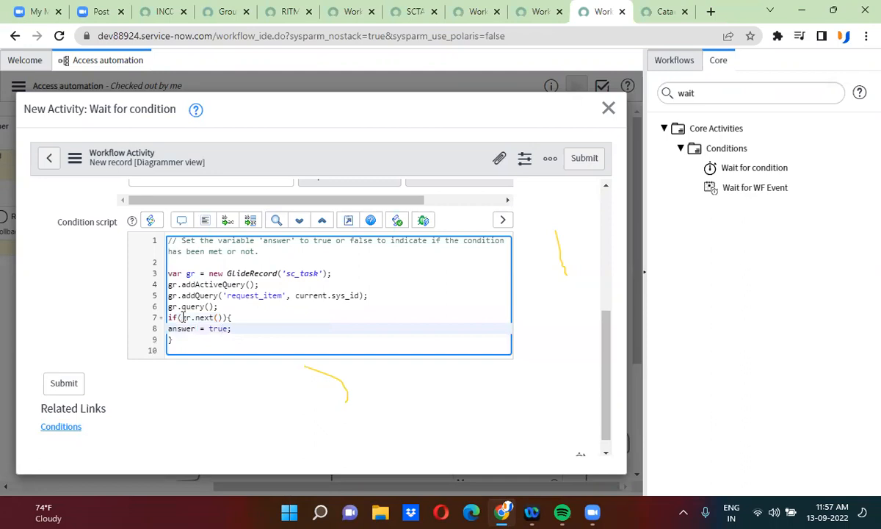
Step: Set answer to false in the if block, add an else block with answer = true, and submit the activity
double_click(217, 329)
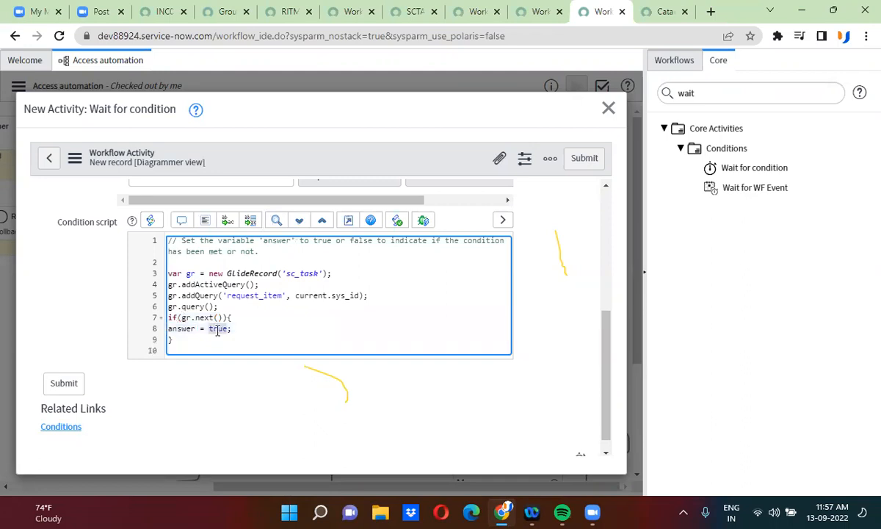
type("fals")
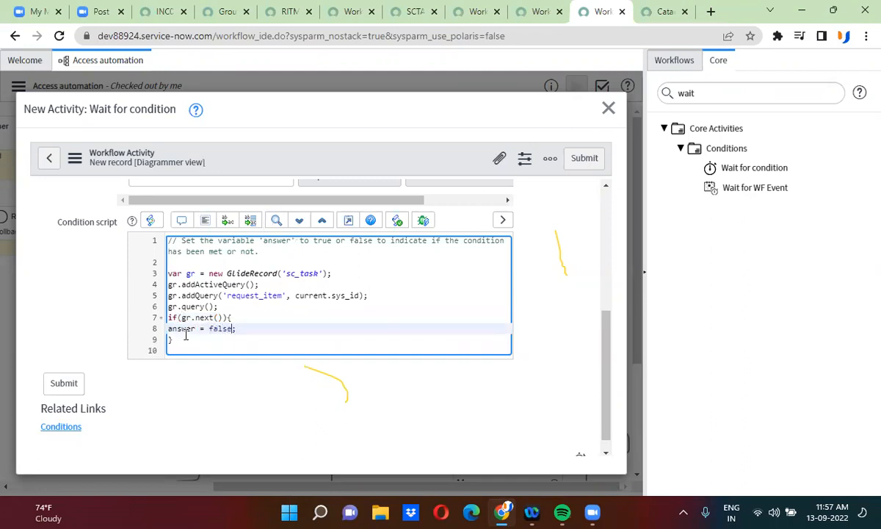
left_click(185, 339)
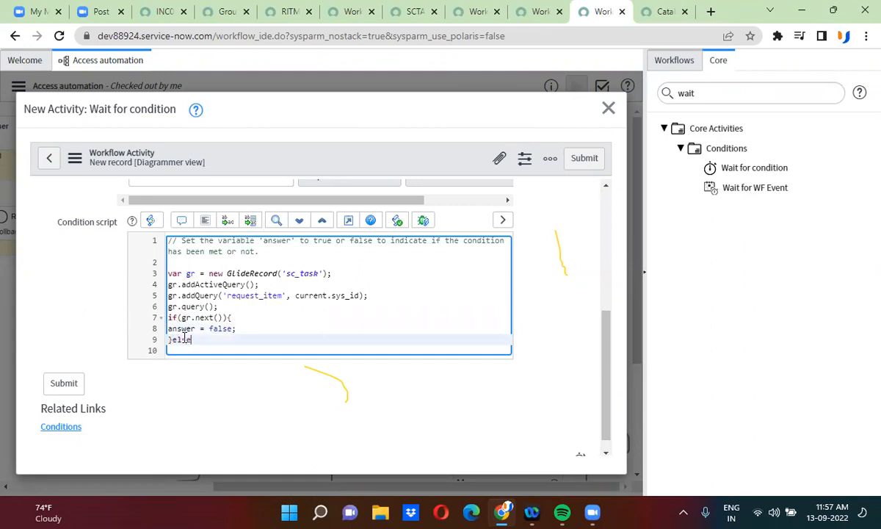
type("else{")
key("Return")
type("answer = true")
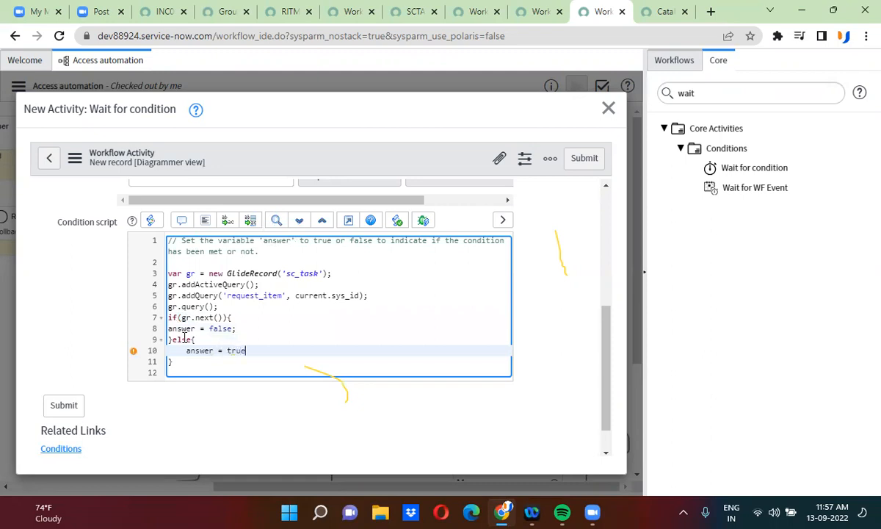
key("Down")
key("Up")
left_click(584, 166)
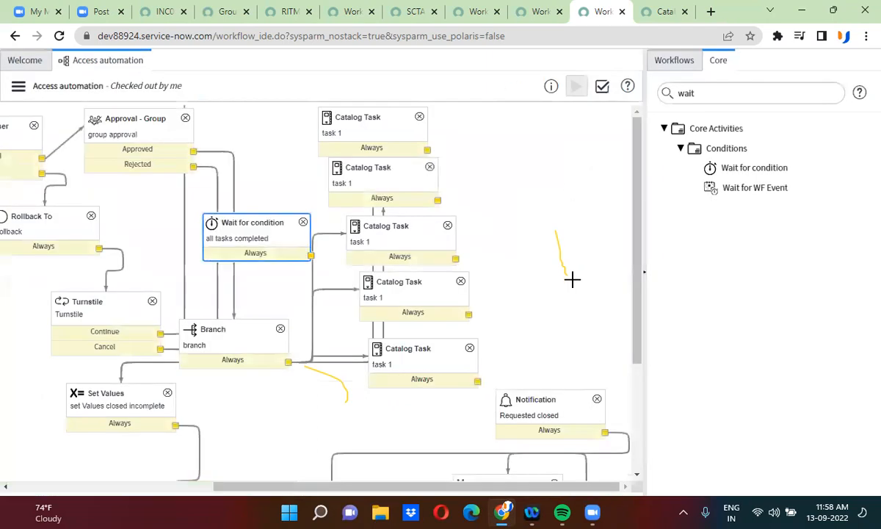
Step: Move the Wait for condition activity beside the catalog tasks, connect all five tasks to it, and link its Always output to the Requested closed notification
left_click_drag(252, 226, 542, 201)
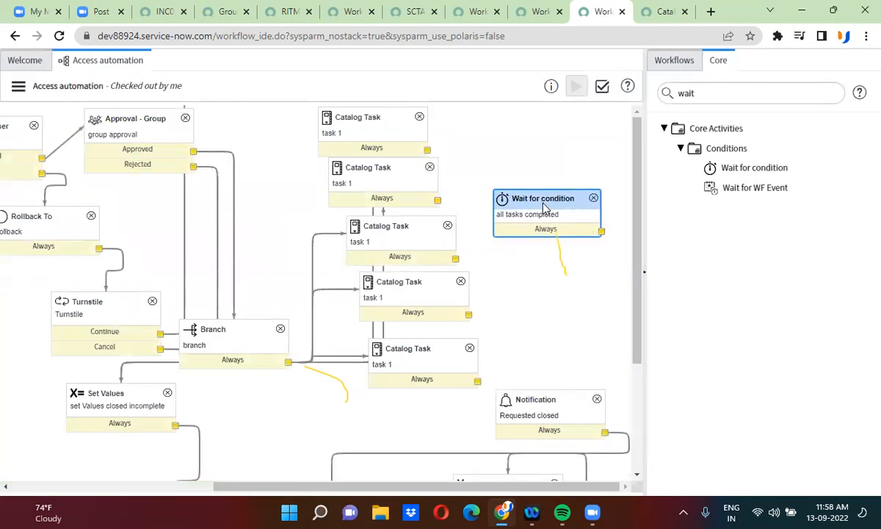
left_click_drag(427, 152, 547, 209)
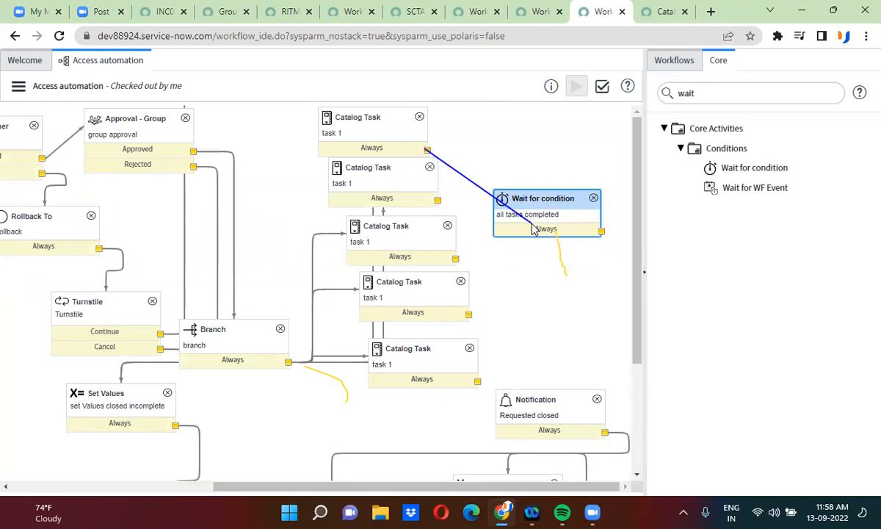
left_click_drag(436, 204, 507, 214)
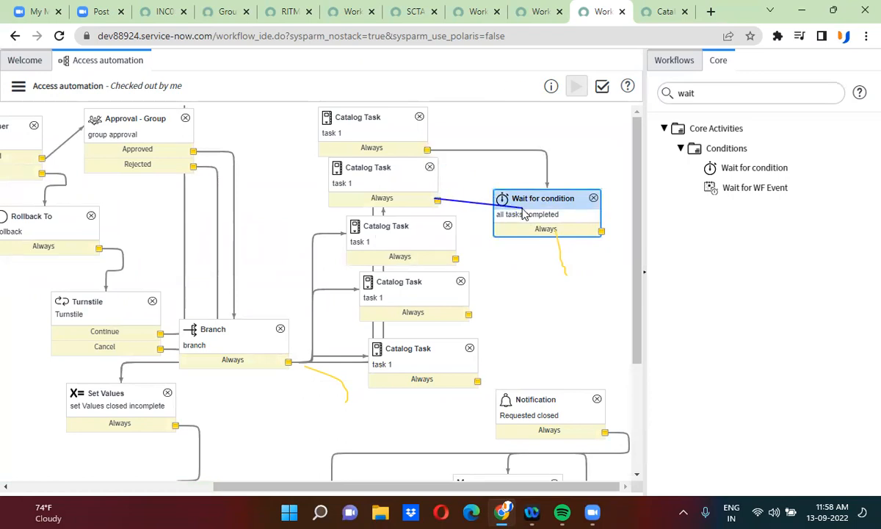
left_click_drag(454, 261, 514, 226)
left_click_drag(468, 314, 514, 224)
left_click_drag(478, 382, 562, 405)
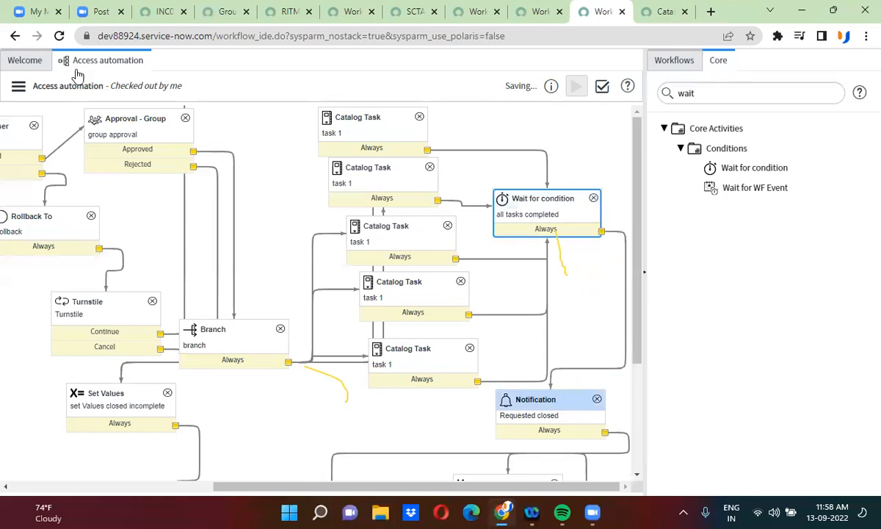
Step: Publish the Access automation workflow despite the validation warning
left_click(18, 86)
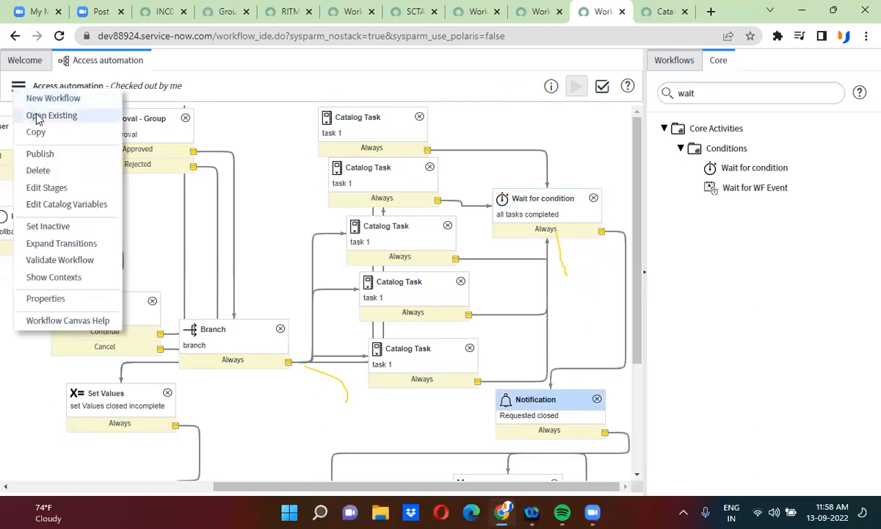
left_click(40, 154)
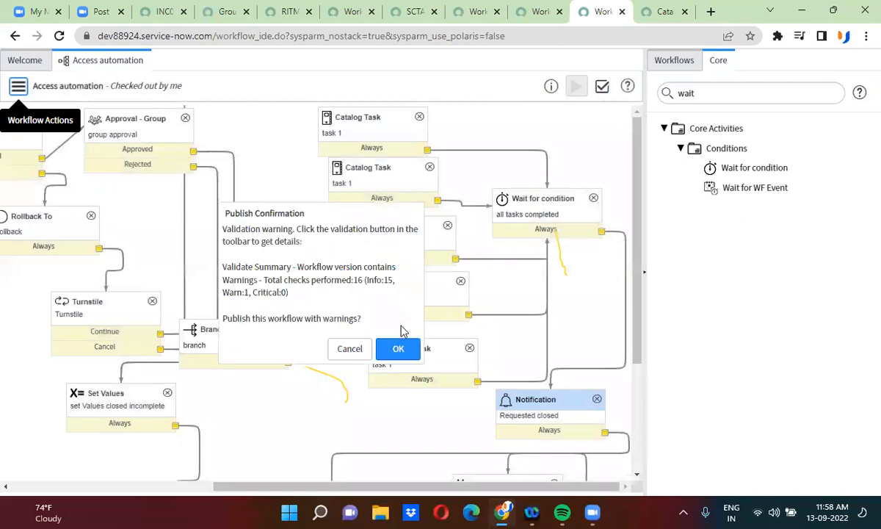
left_click(398, 349)
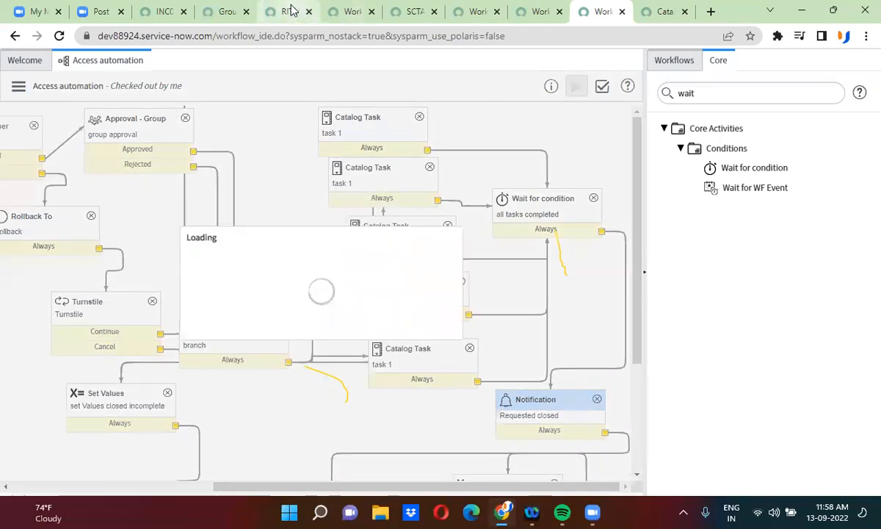
Step: Go back to the requested item and close the surplus workflow and task pages, keeping one workflow editor open
left_click(290, 10)
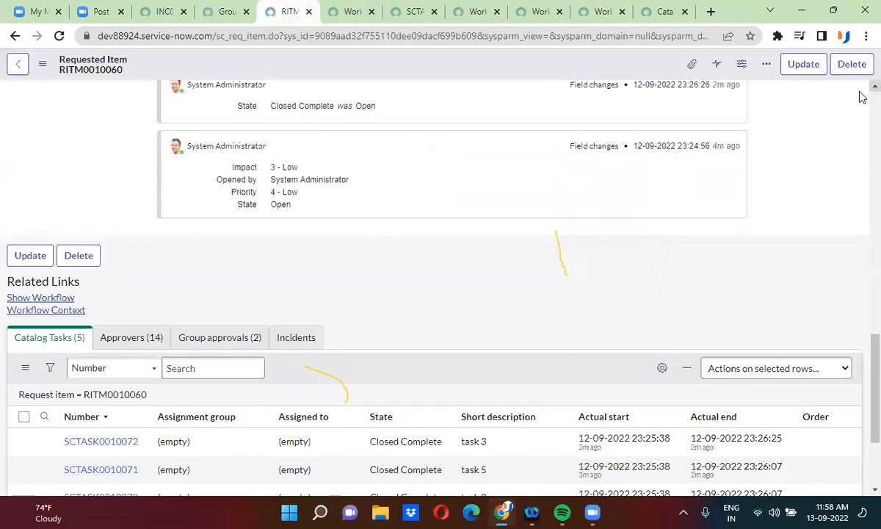
scroll(862, 103, "up", 15)
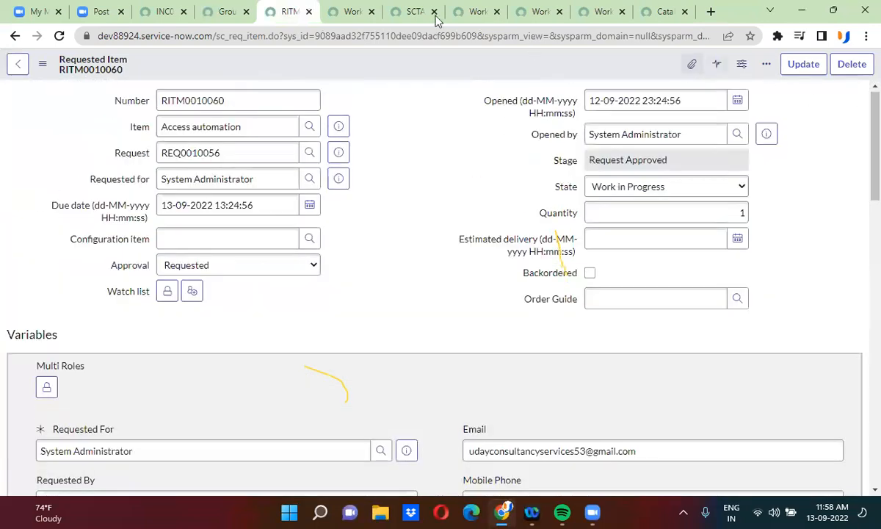
left_click(372, 12)
left_click(372, 12)
left_click(372, 11)
left_click(372, 12)
left_click(373, 12)
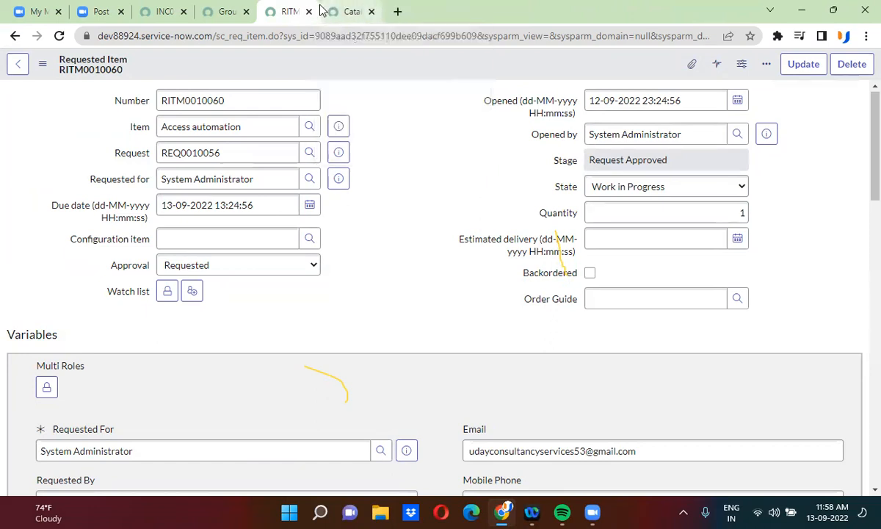
key("ctrl+shift+t")
left_click(446, 7)
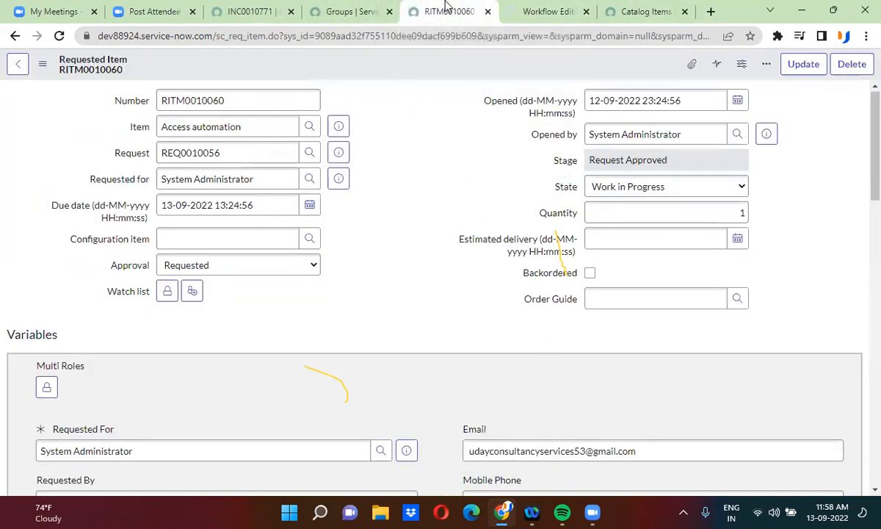
Step: Open the Access automation catalog item from the requested item's Item field and order it with Roles set to Itil
left_click(340, 126)
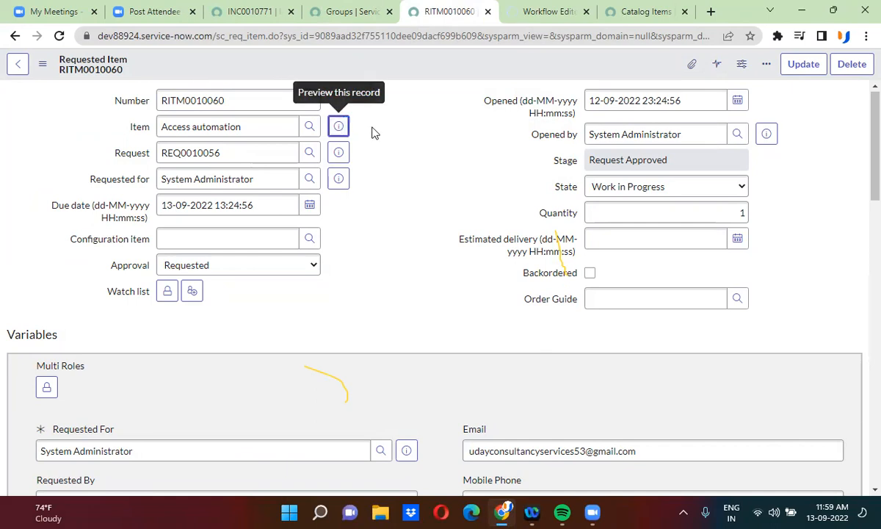
left_click(338, 126)
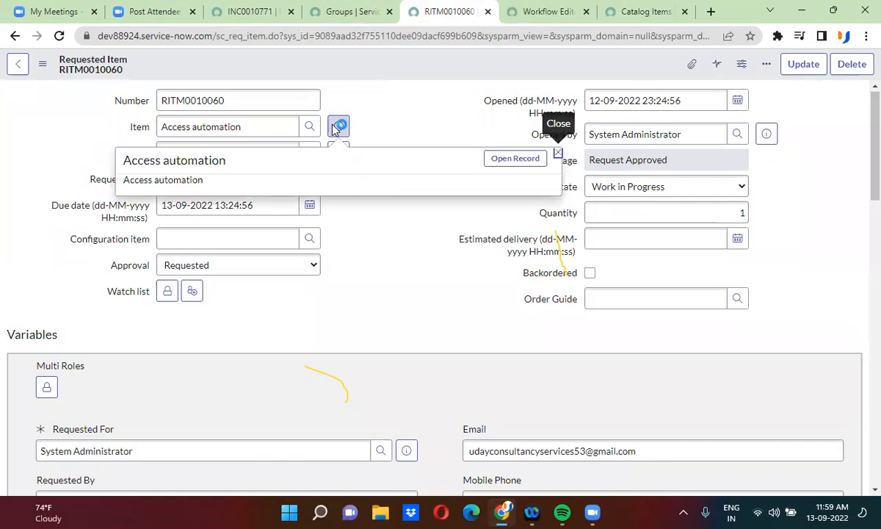
left_click(523, 159)
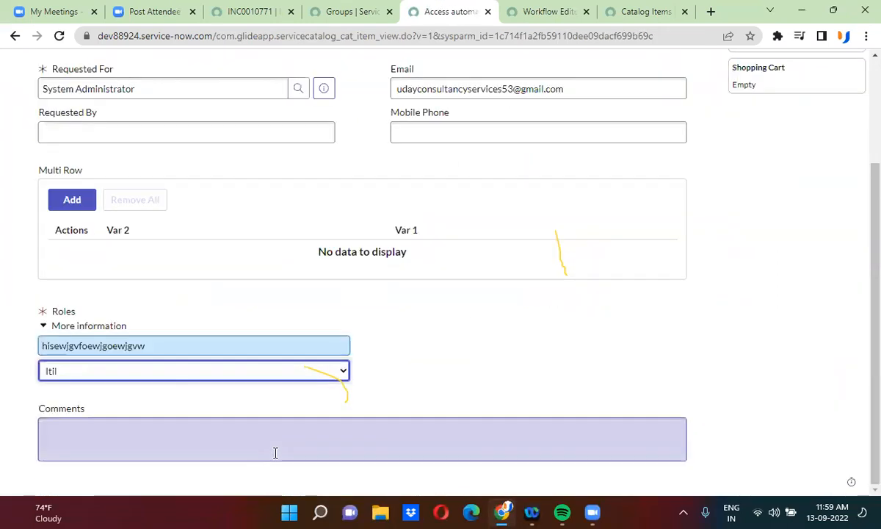
scroll(830, 121, "up", 3)
left_click(793, 155)
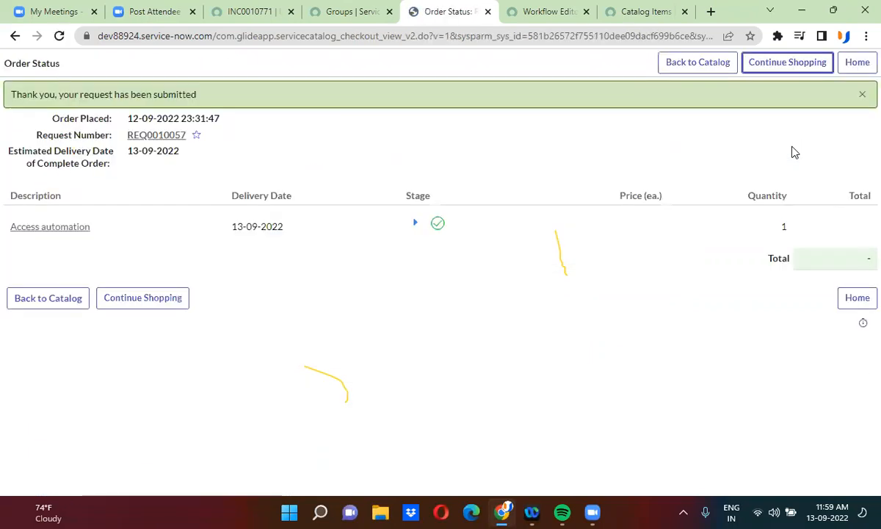
Step: Open the requested item of the new Access automation order and show its approvers
left_click(45, 231)
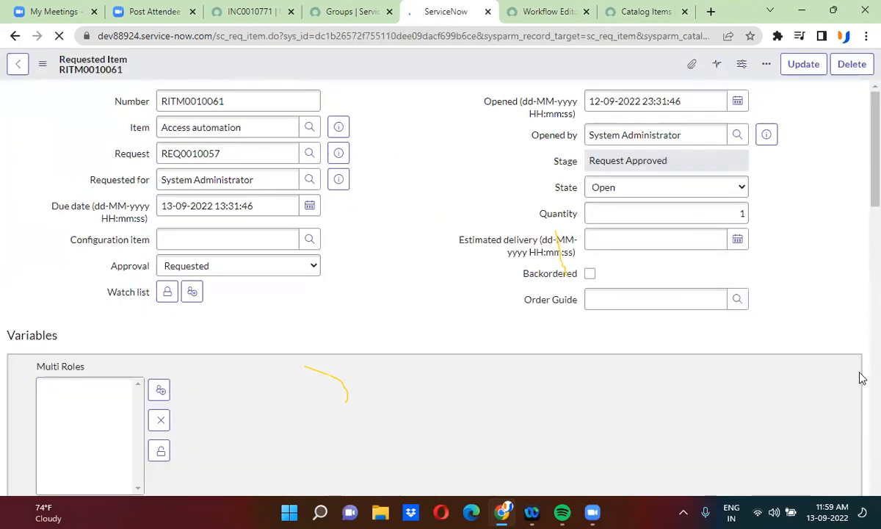
scroll(860, 376, "down", 10)
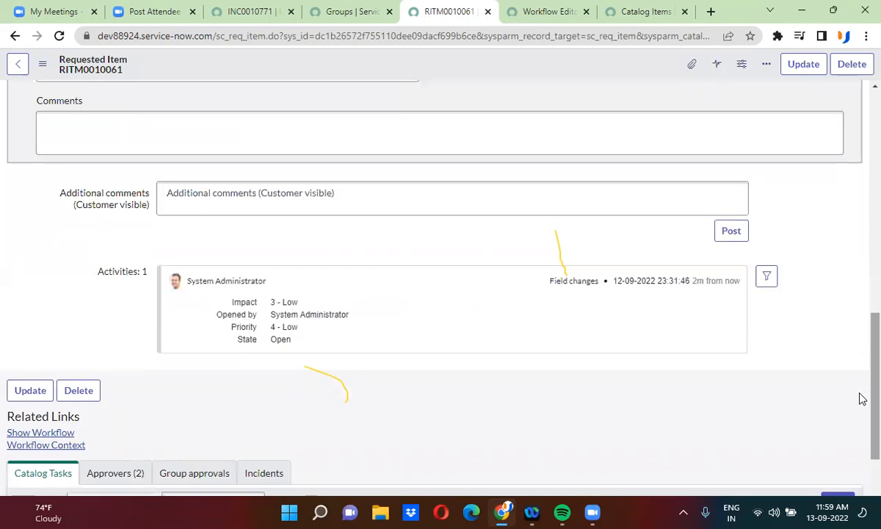
scroll(859, 420, "down", 3)
left_click(118, 278)
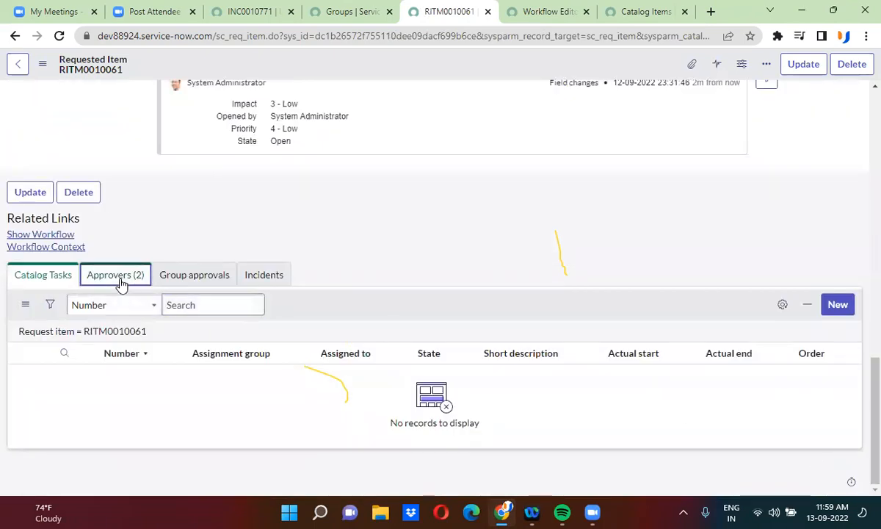
Step: Set the state of both requested approvals to Approved in one list edit and refresh the approver list
left_click_drag(126, 387, 129, 415)
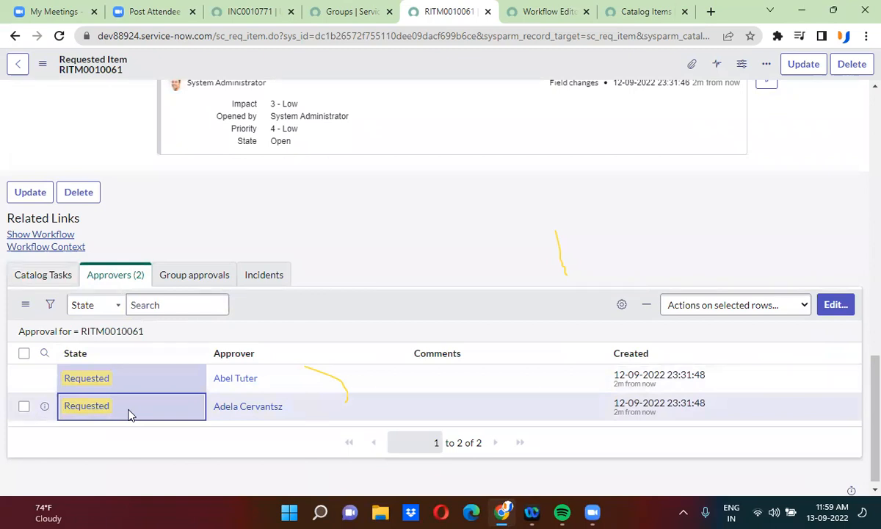
double_click(128, 415)
left_click(127, 412)
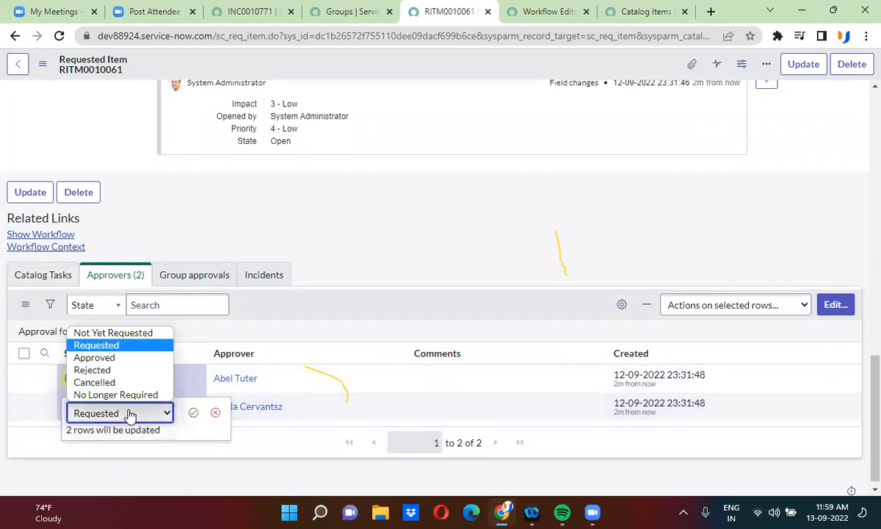
left_click(102, 361)
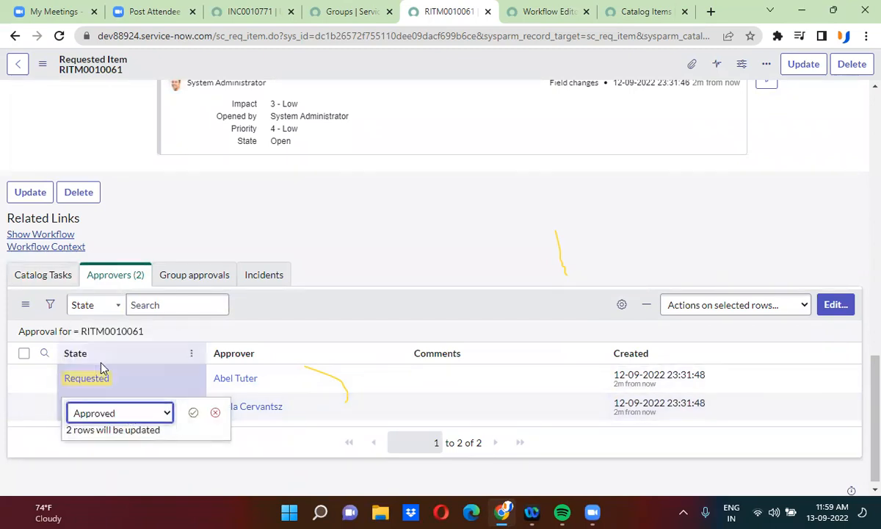
left_click(192, 412)
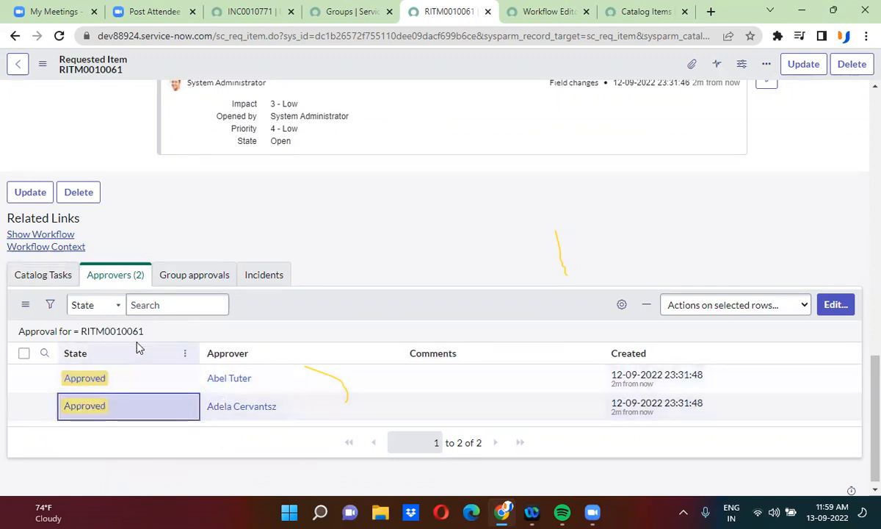
left_click(122, 331)
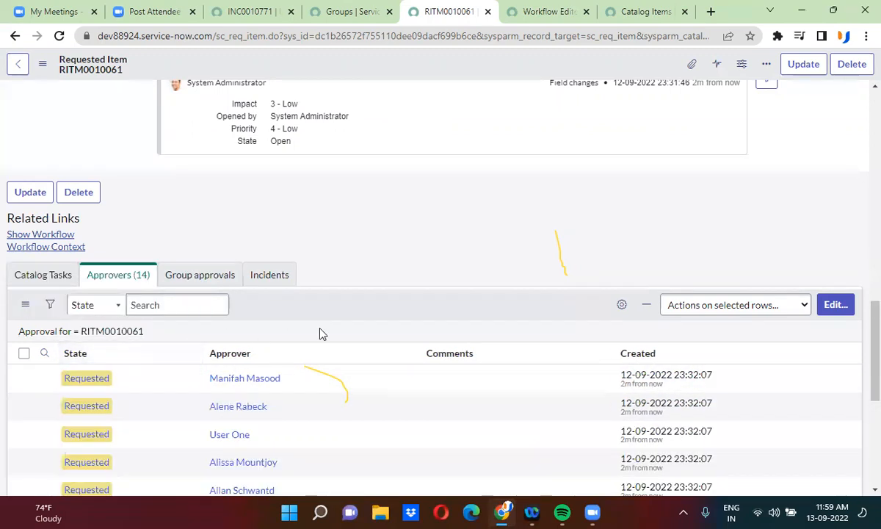
Step: Set the approvals in rows 3 to 6, 8, 9, 12 and 13 of the approver list to Approved in one list edit
scroll(320, 334, "down", 1)
scroll(320, 334, "down", 2)
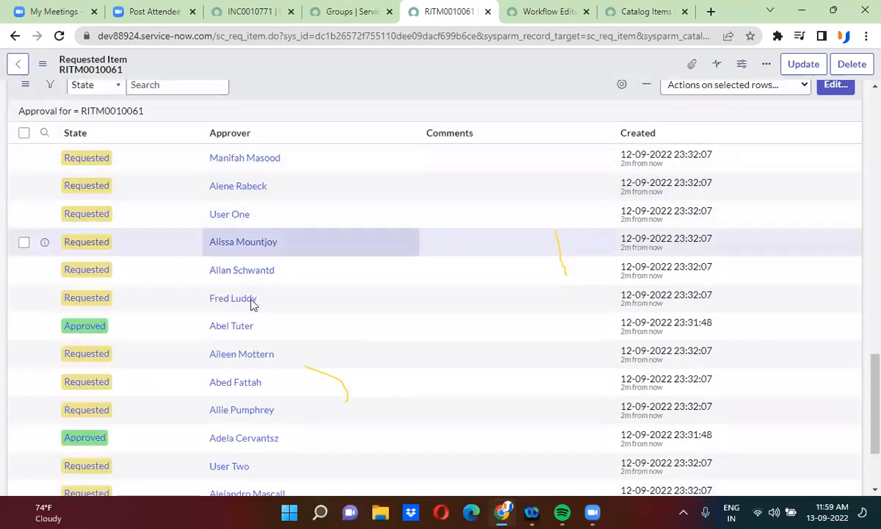
left_click(113, 213)
left_click(125, 243, "shift")
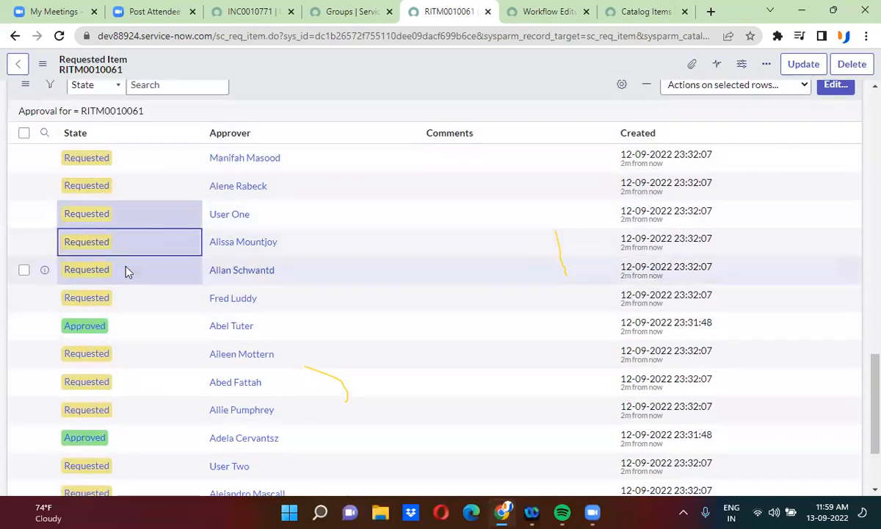
left_click(125, 270, "shift")
left_click(130, 298, "shift")
left_click(130, 354, "ctrl")
left_click(133, 381, "ctrl")
left_click(133, 467, "ctrl")
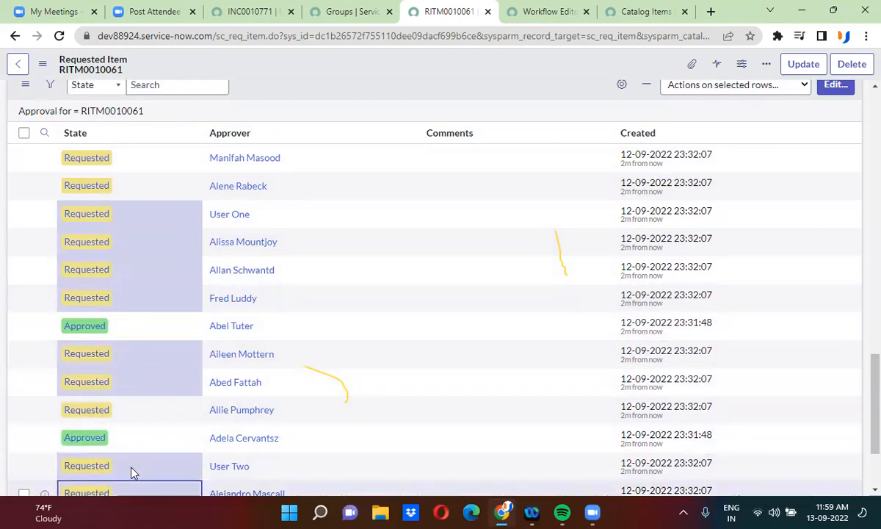
key("Return")
left_click(129, 482)
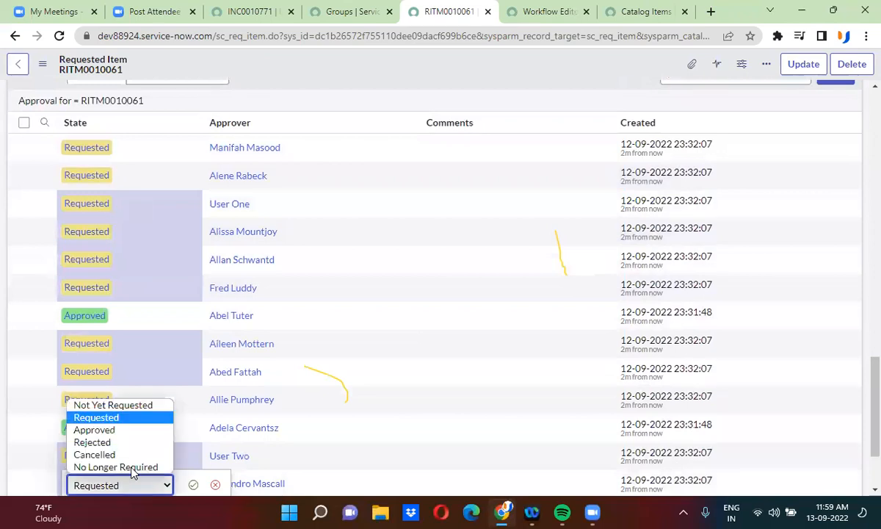
left_click(121, 430)
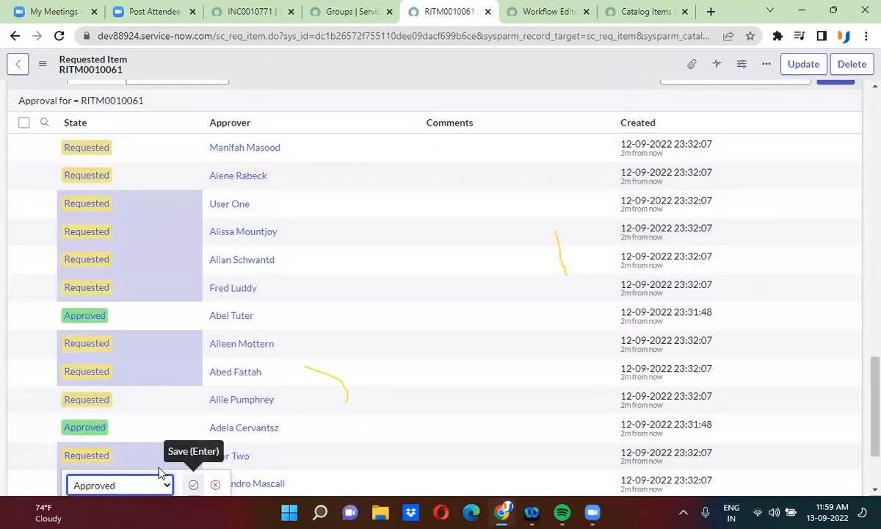
key("Return")
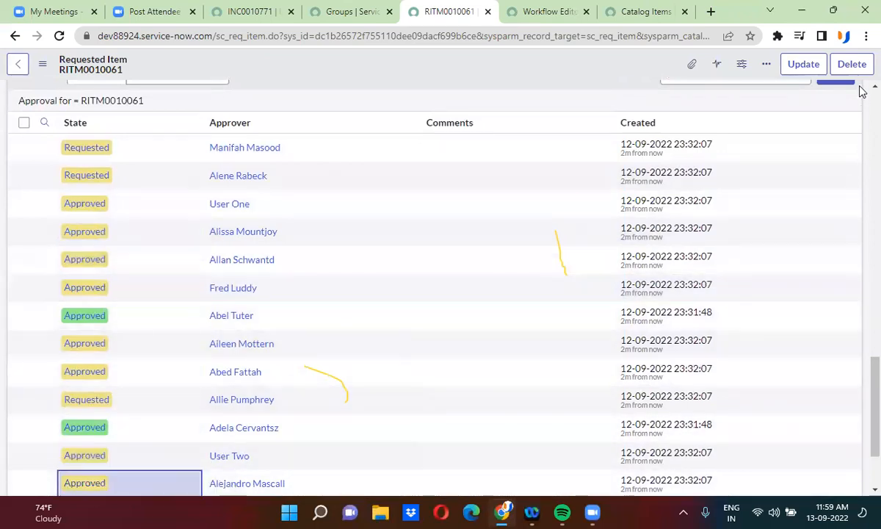
Step: Add a catalog task with the short description "task 6" to the requested item and submit it
scroll(861, 110, "up", 10)
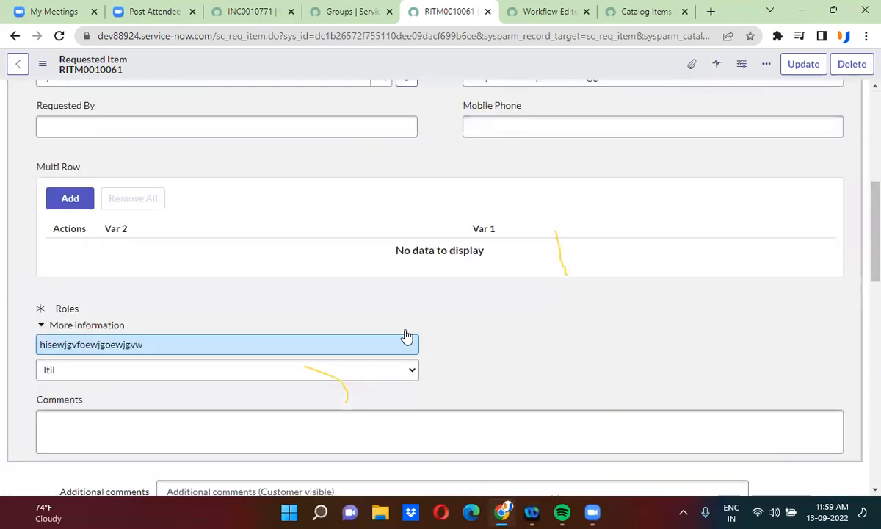
scroll(508, 351, "down", 5)
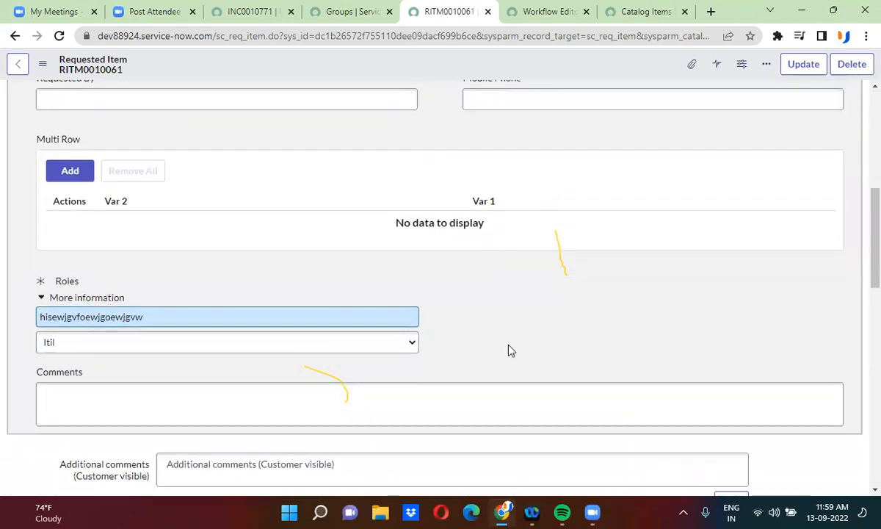
scroll(511, 350, "down", 2)
left_click(38, 331)
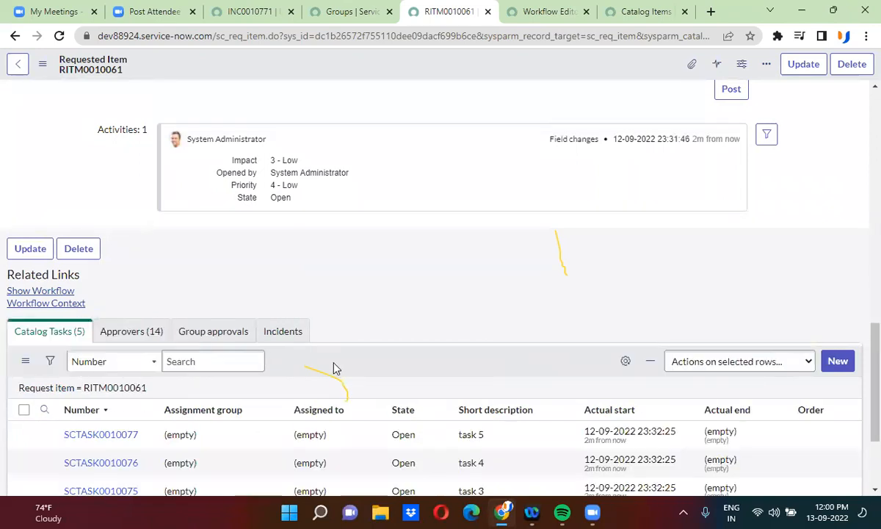
scroll(334, 368, "down", 1)
scroll(334, 368, "down", 3)
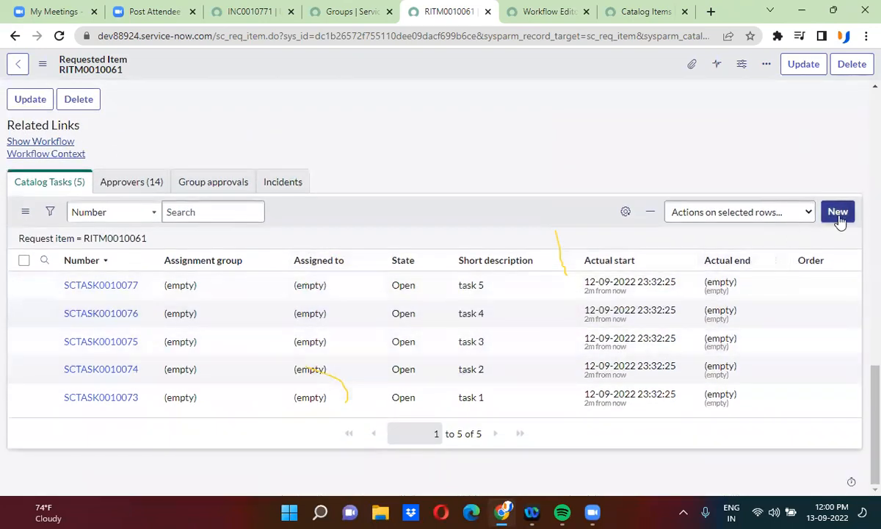
left_click(838, 213)
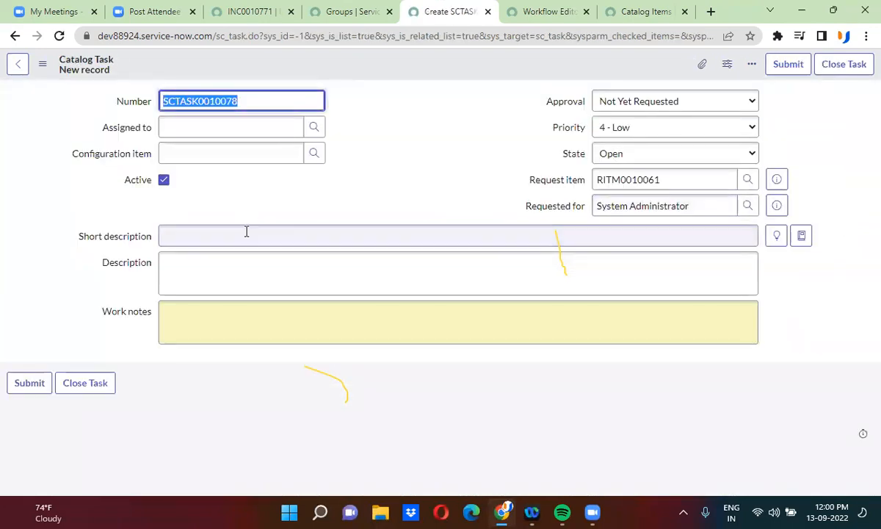
left_click(247, 233)
type("task 6")
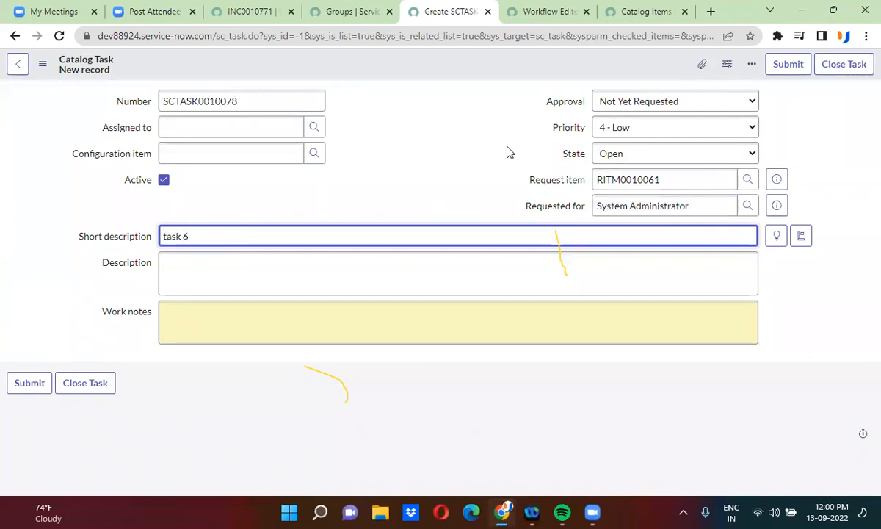
left_click(781, 63)
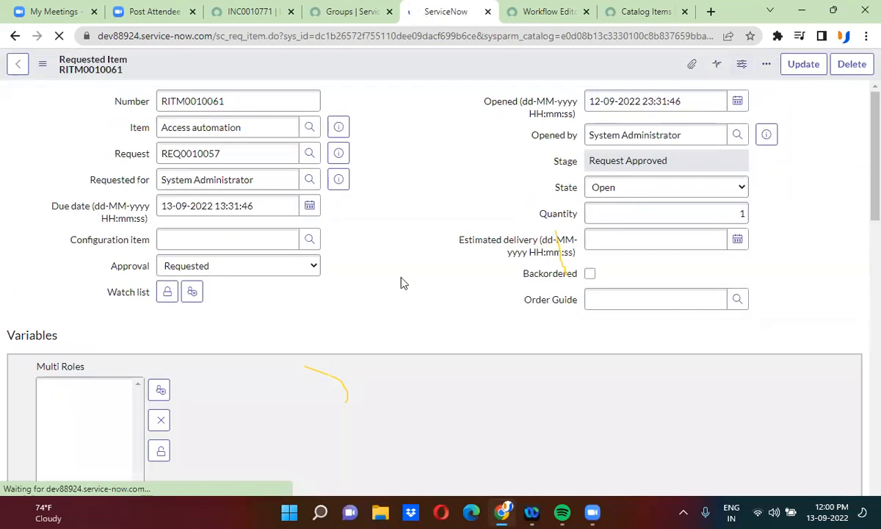
Step: Set the state of catalog tasks task 1 to task 5 to Closed Complete in one list edit, leaving out task 6
scroll(401, 283, "down", 15)
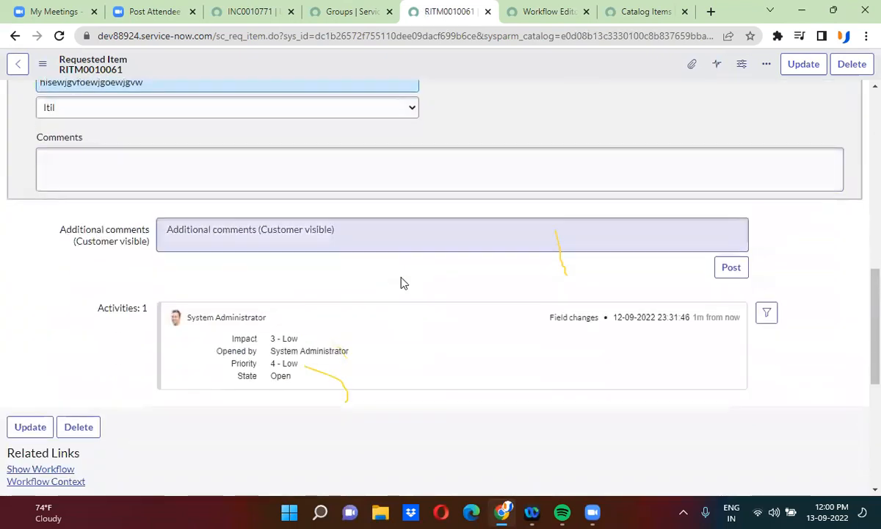
scroll(402, 282, "down", 2)
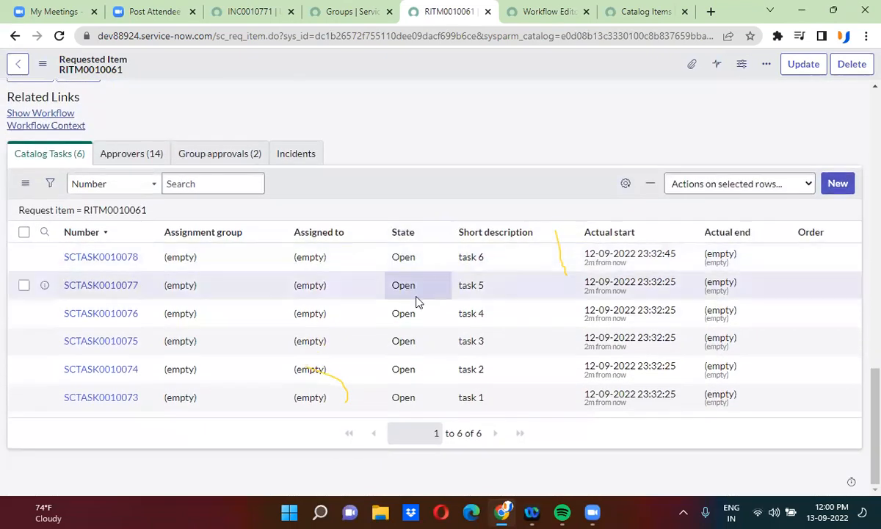
left_click(417, 295)
left_click(417, 308, "ctrl")
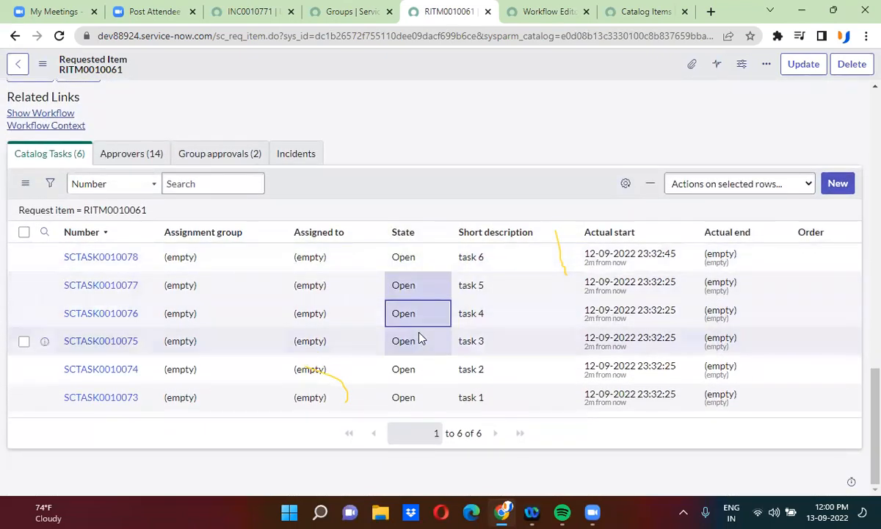
left_click(418, 373, "ctrl")
left_click(420, 397, "ctrl")
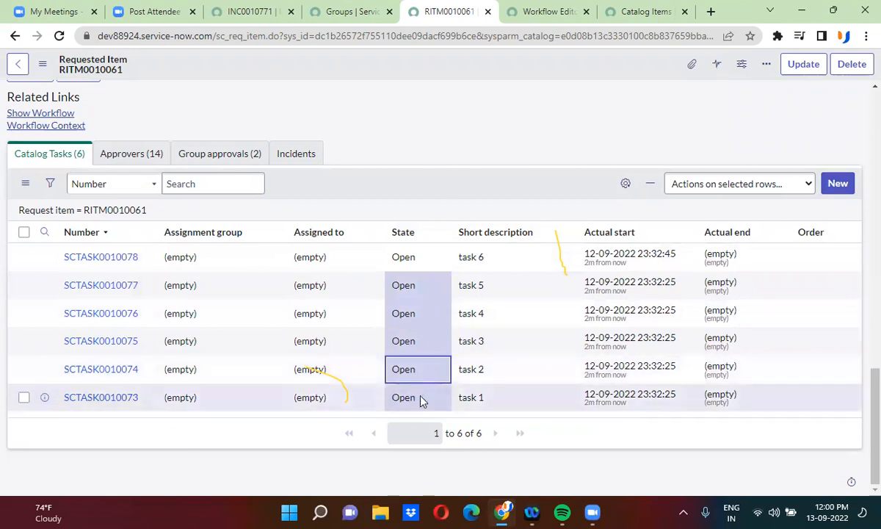
left_click(422, 383, "ctrl")
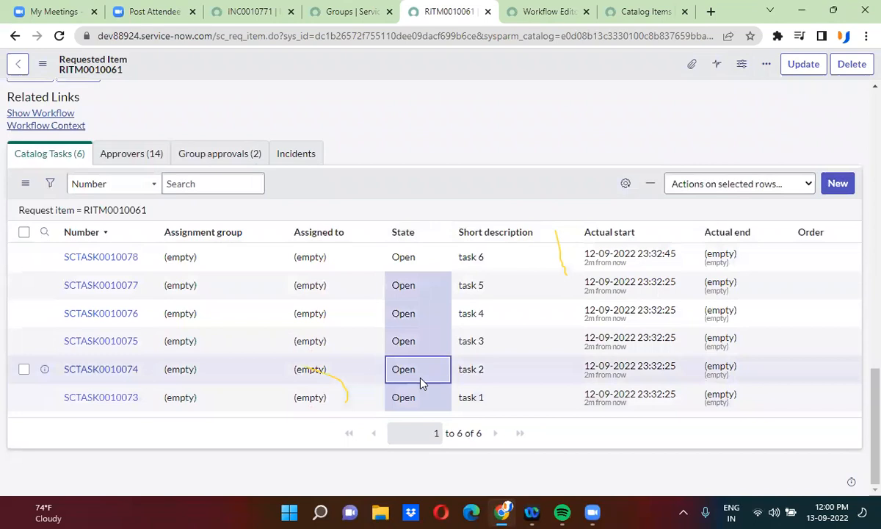
double_click(423, 383)
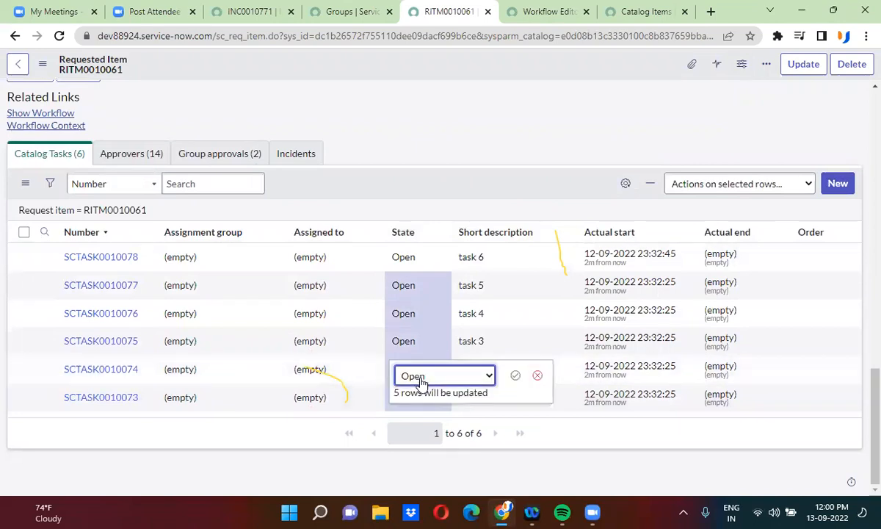
left_click(420, 377)
left_click(439, 432)
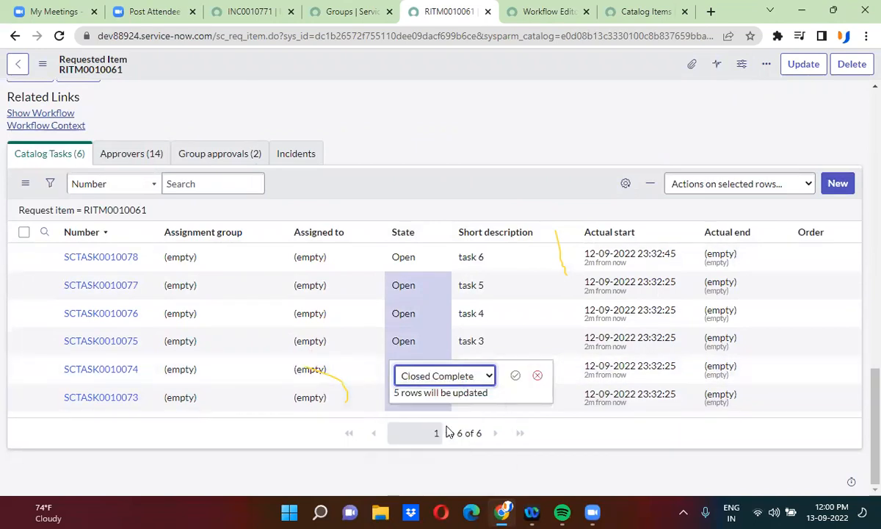
left_click(514, 376)
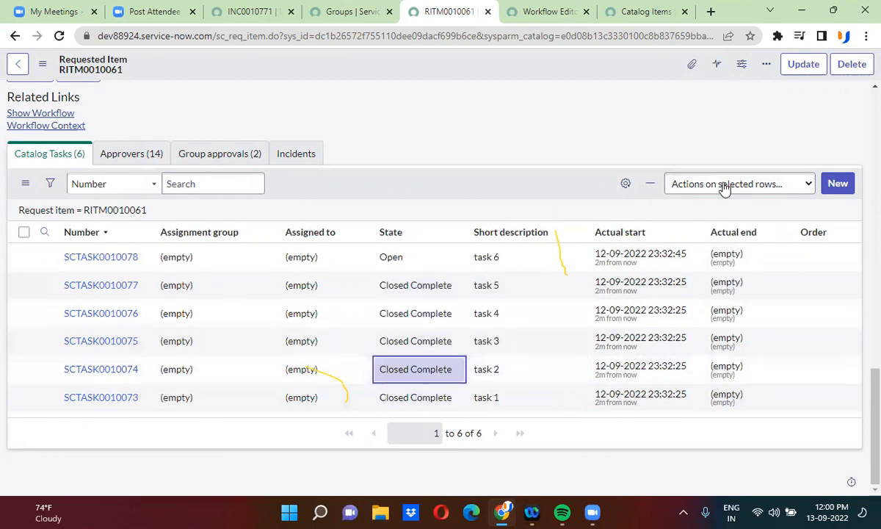
Step: Show the requested item's workflow and check the status of its Wait for condition activity
left_click(59, 114)
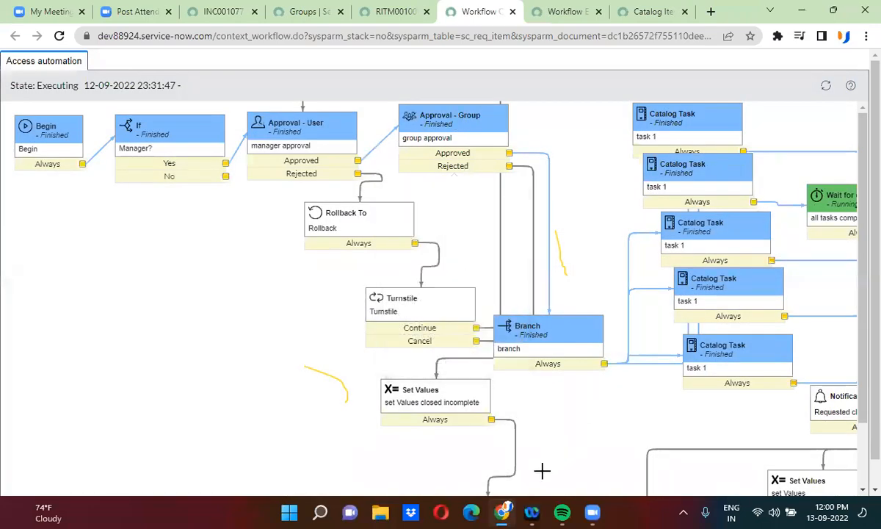
scroll(861, 475, "down", 1)
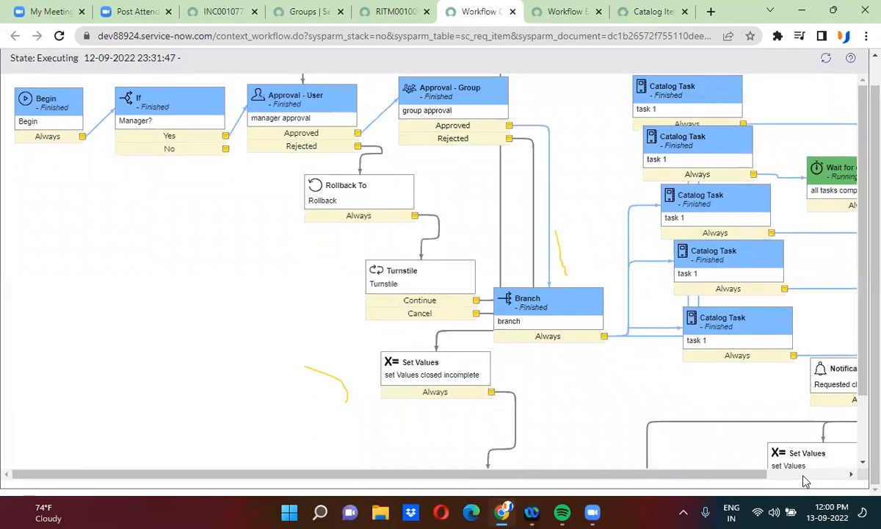
left_click_drag(722, 474, 824, 463)
mouse_move(787, 191)
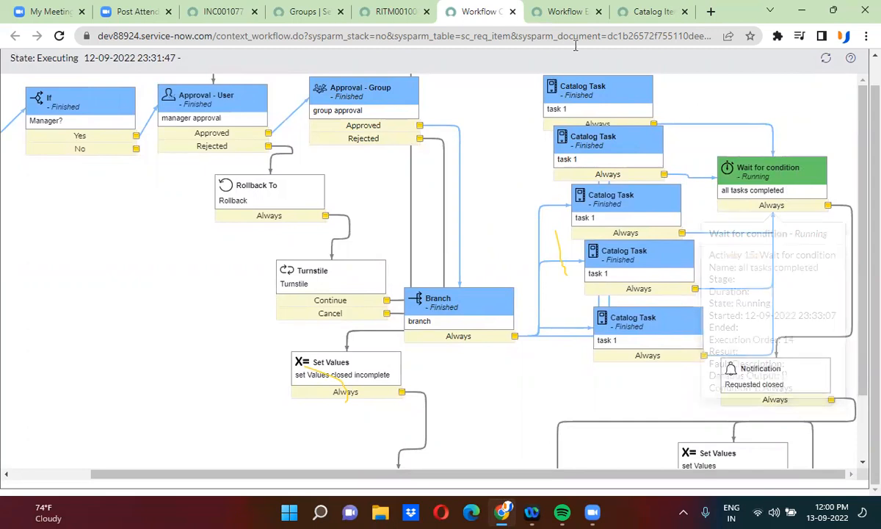
Step: Return to the requested item and set the state of catalog task "task 6" to Closed Complete
left_click(382, 12)
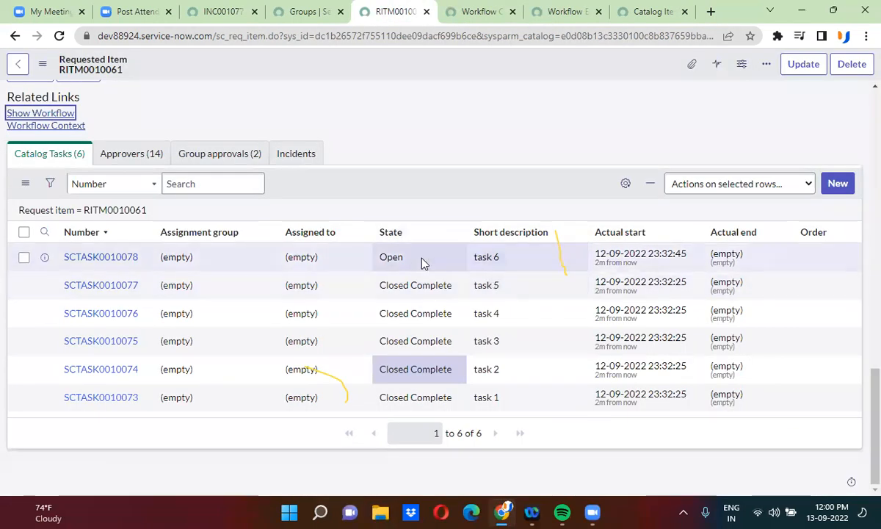
left_click(406, 261)
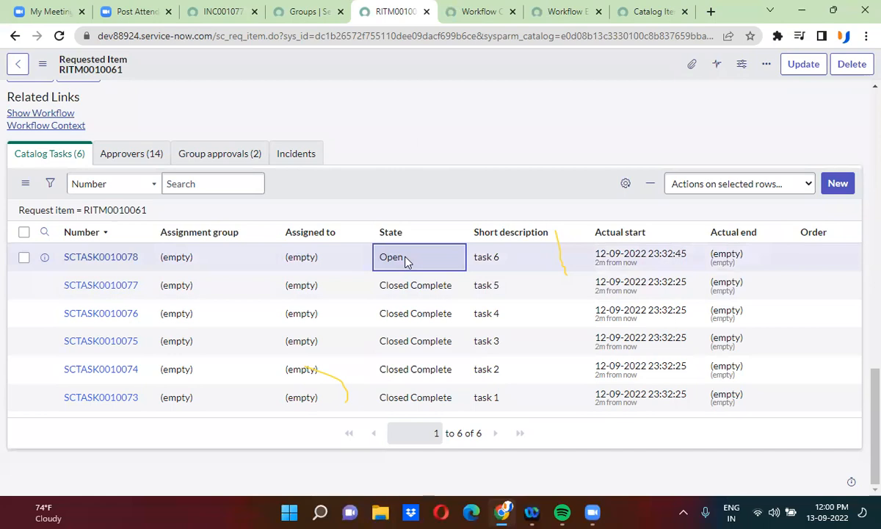
double_click(406, 261)
left_click(404, 263)
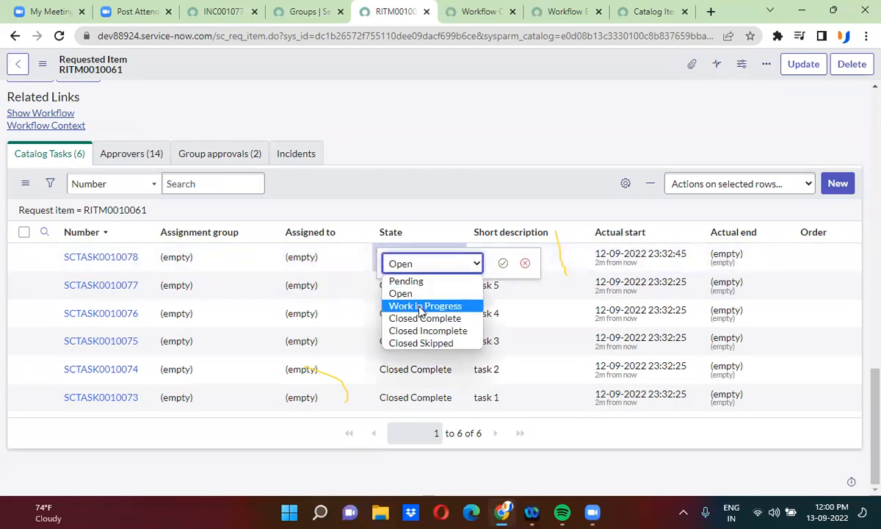
left_click(424, 318)
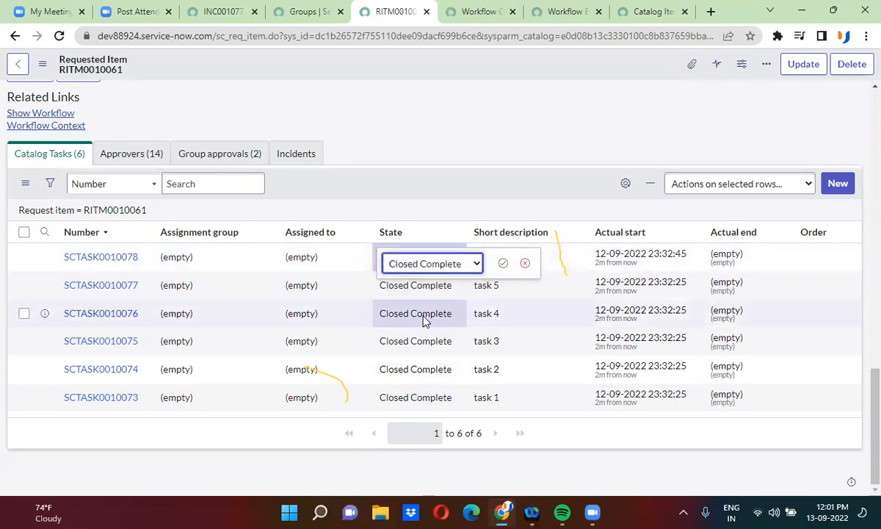
left_click(505, 264)
scroll(860, 103, "up", 15)
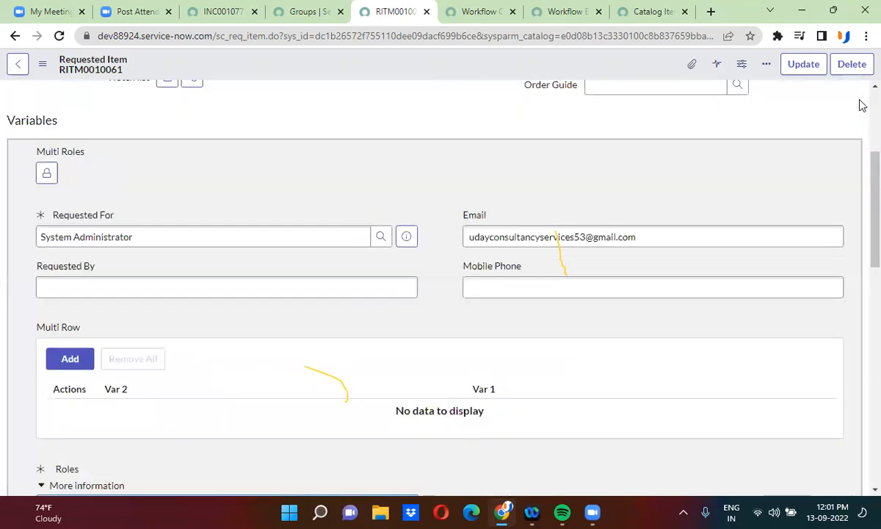